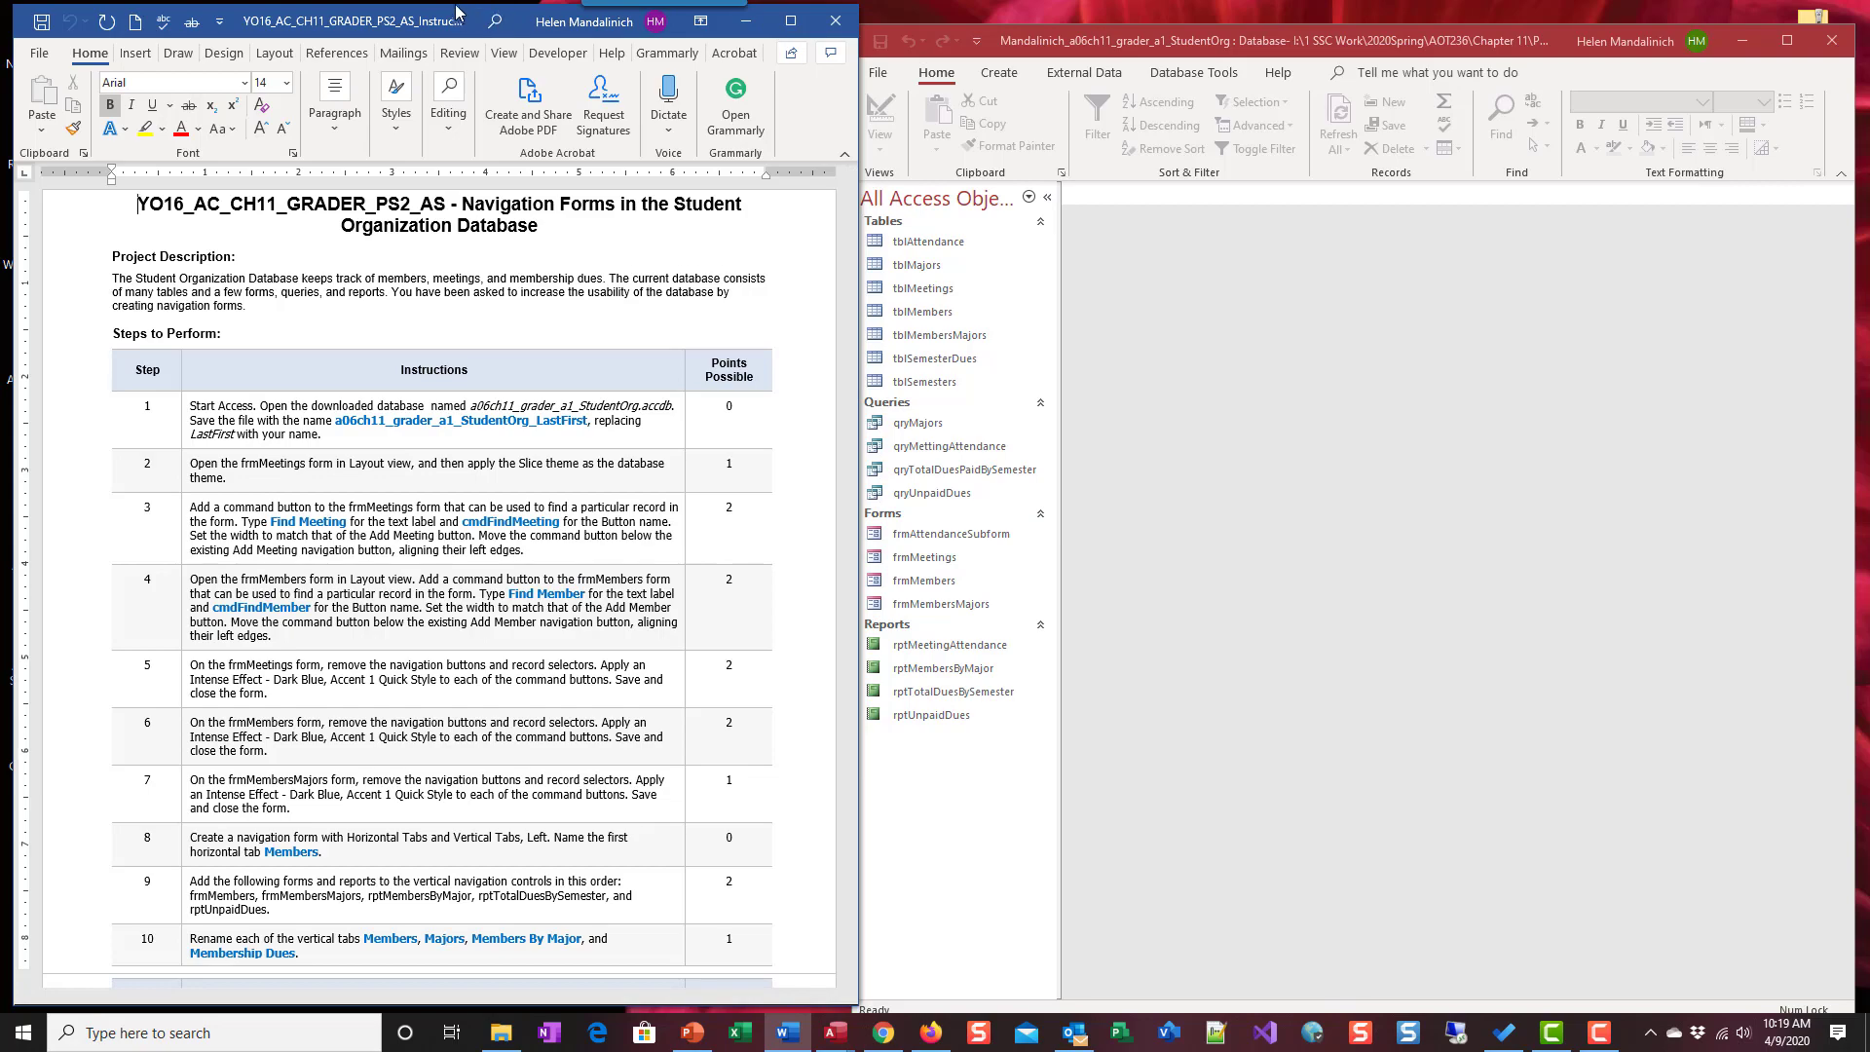
Enlarge the Word instructions to 130% zoom, then arrange the document and database windows side by side.
double_click(490, 20)
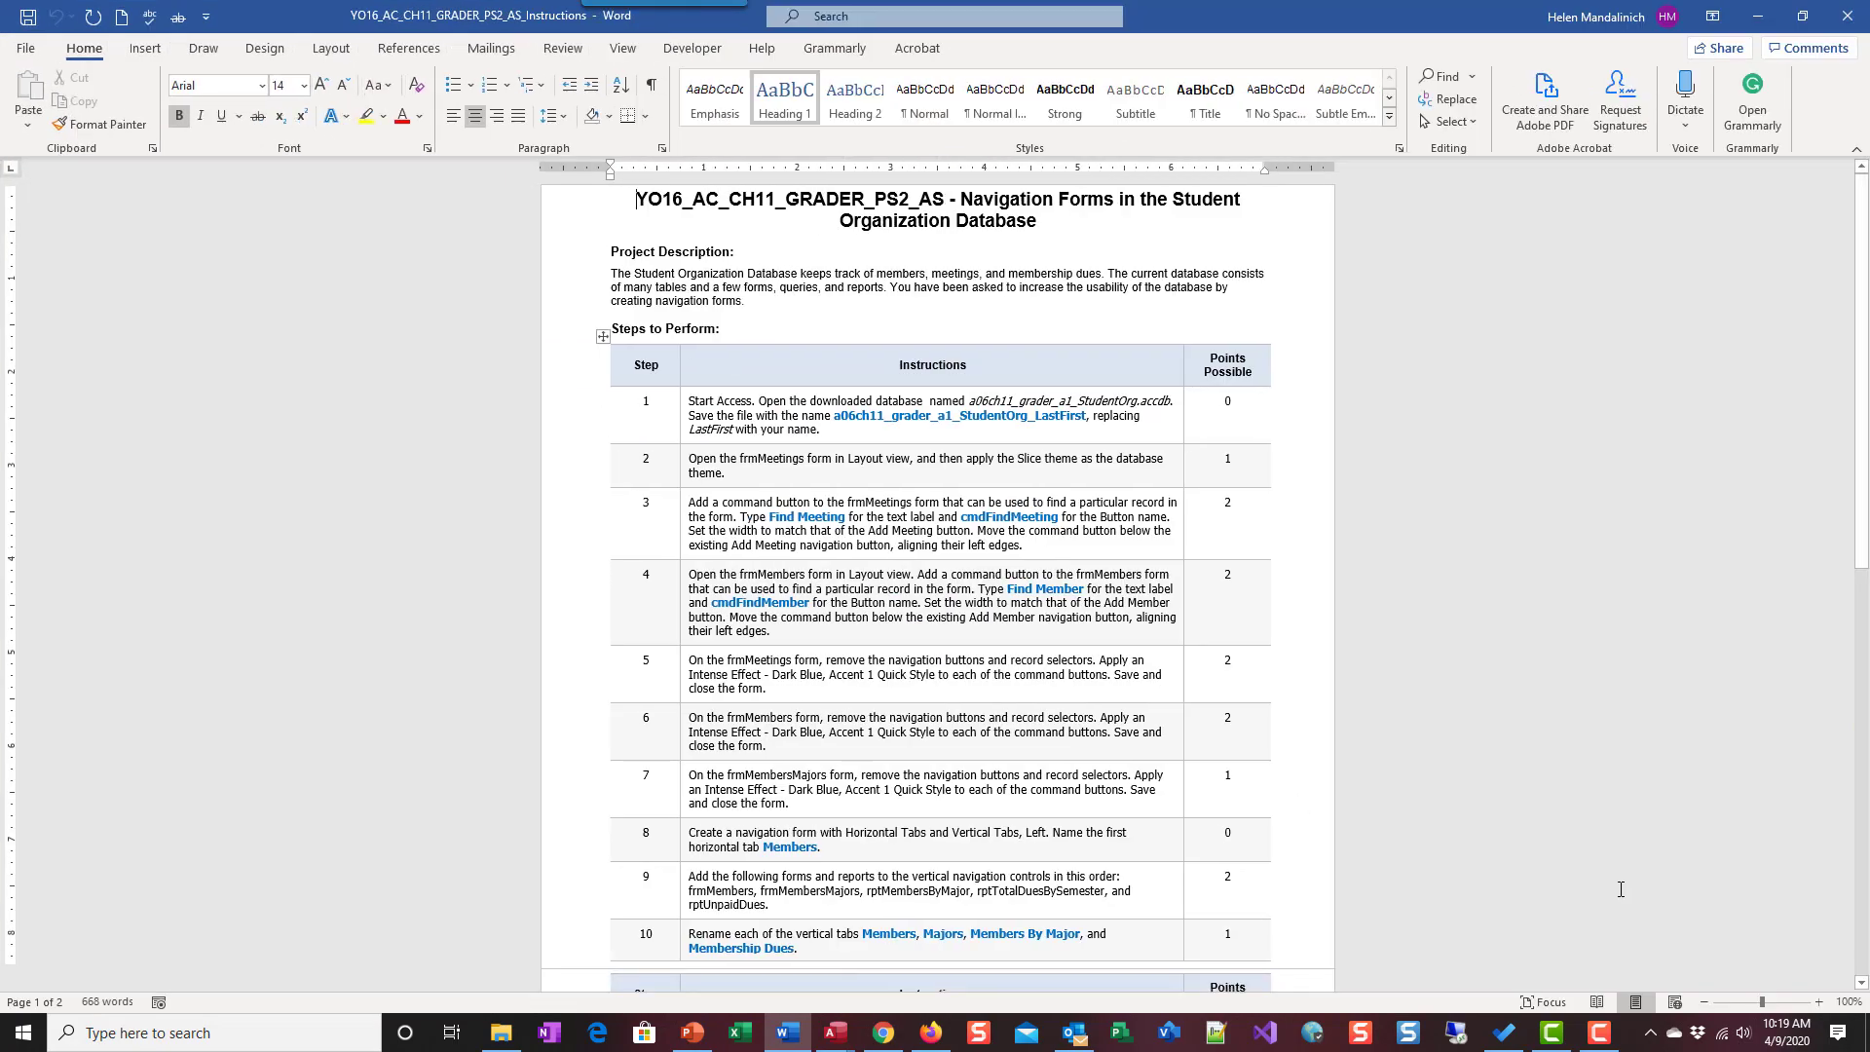
left_click(1819, 1002)
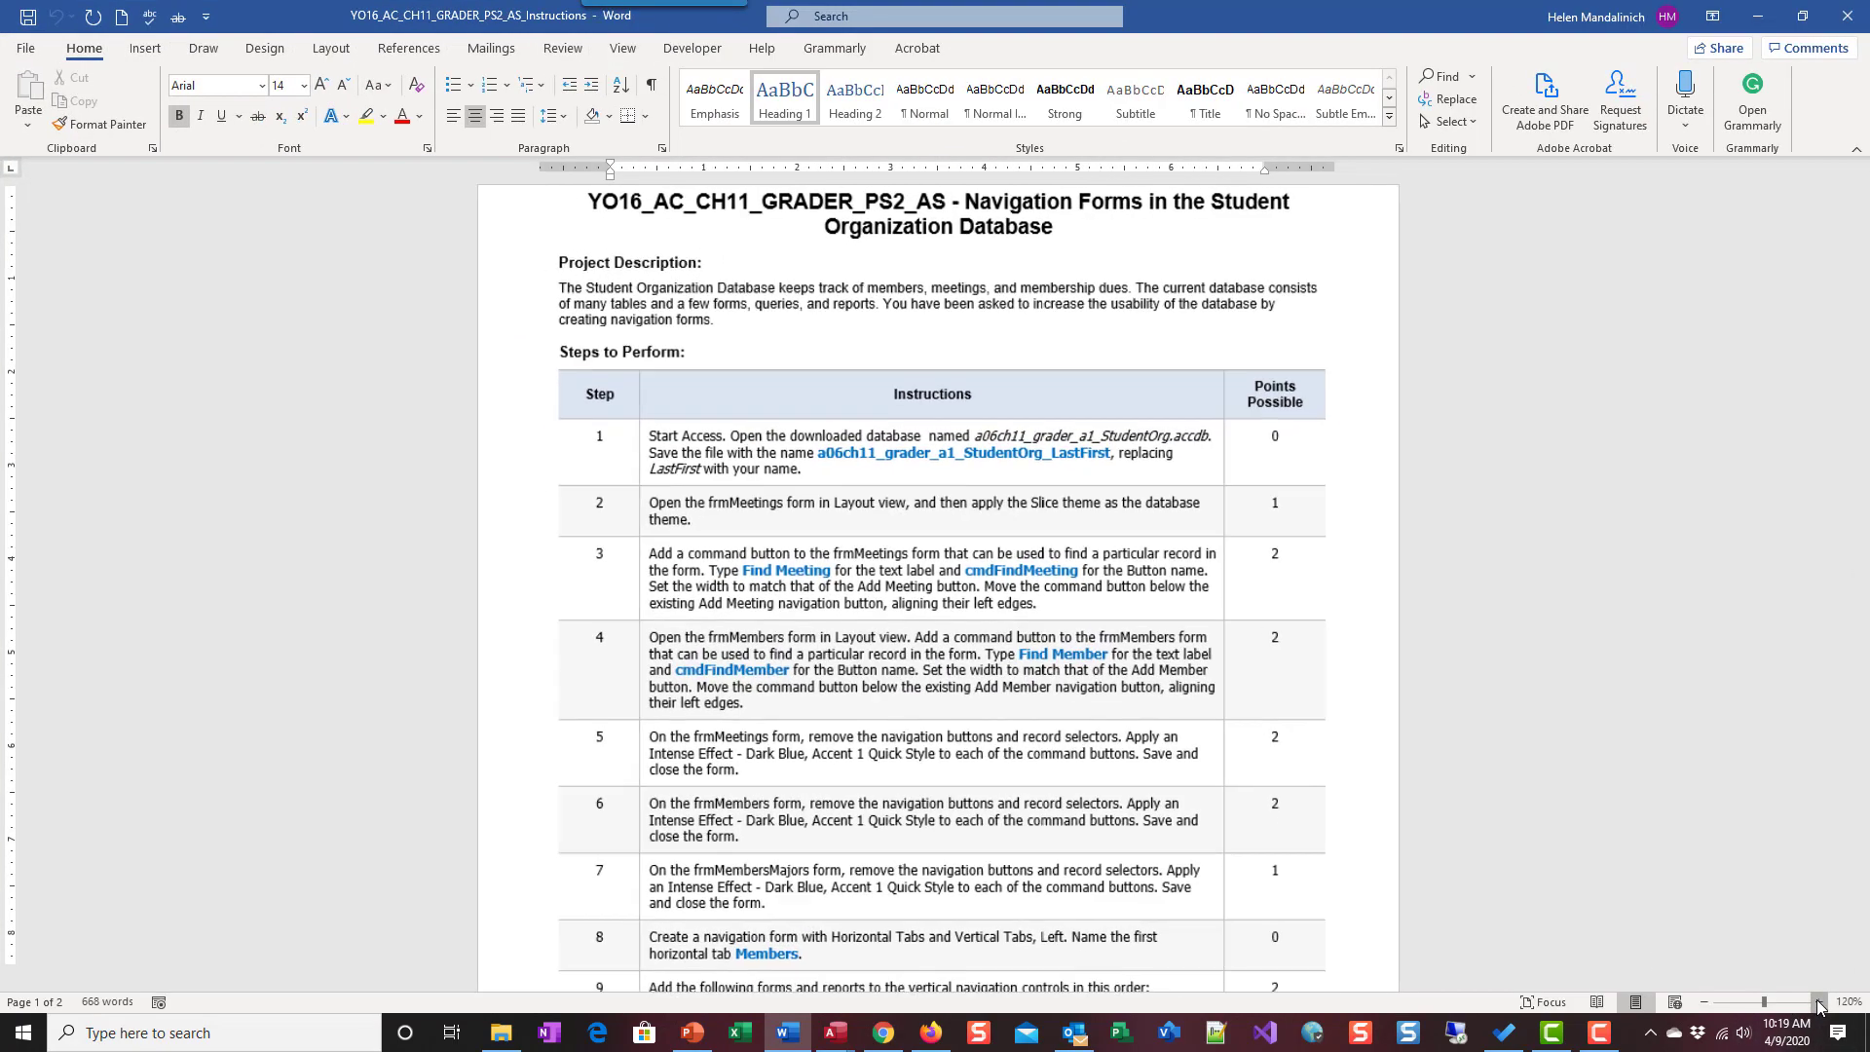
left_click(1819, 1002)
left_click(1819, 1002)
left_click(1802, 17)
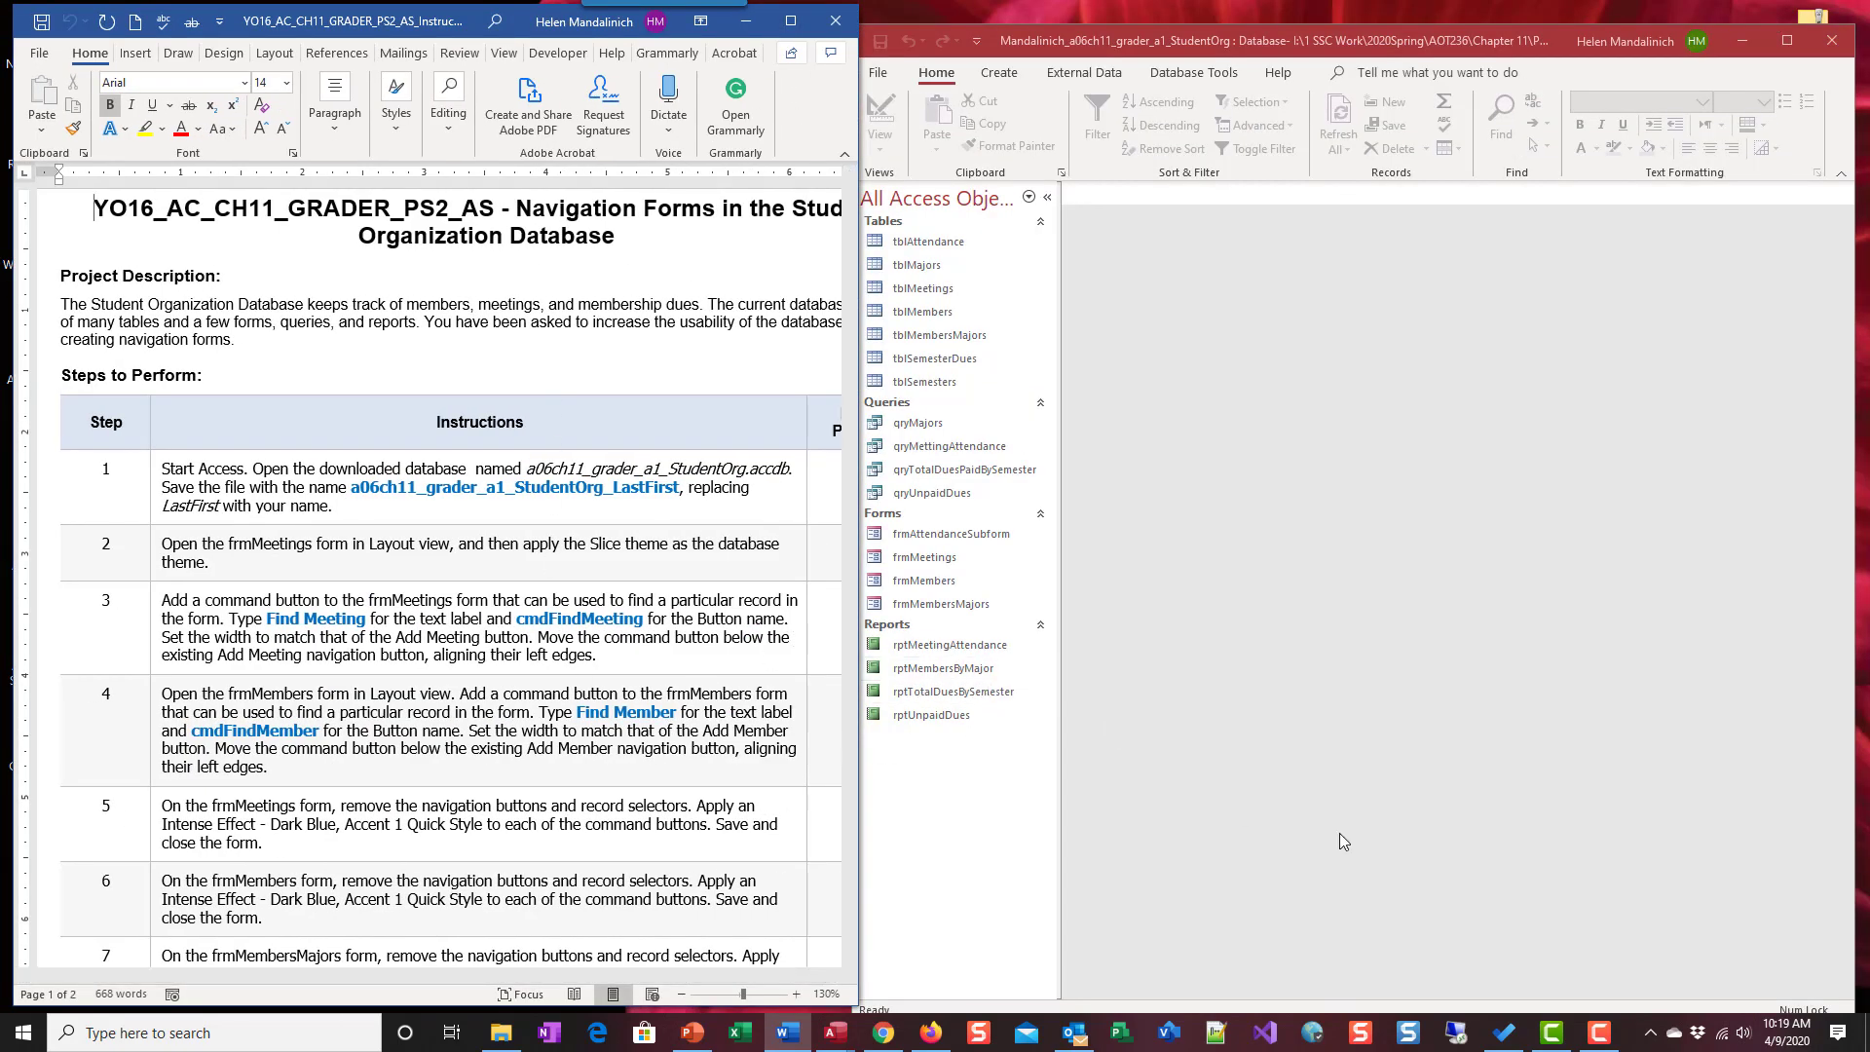
left_click(309, 507)
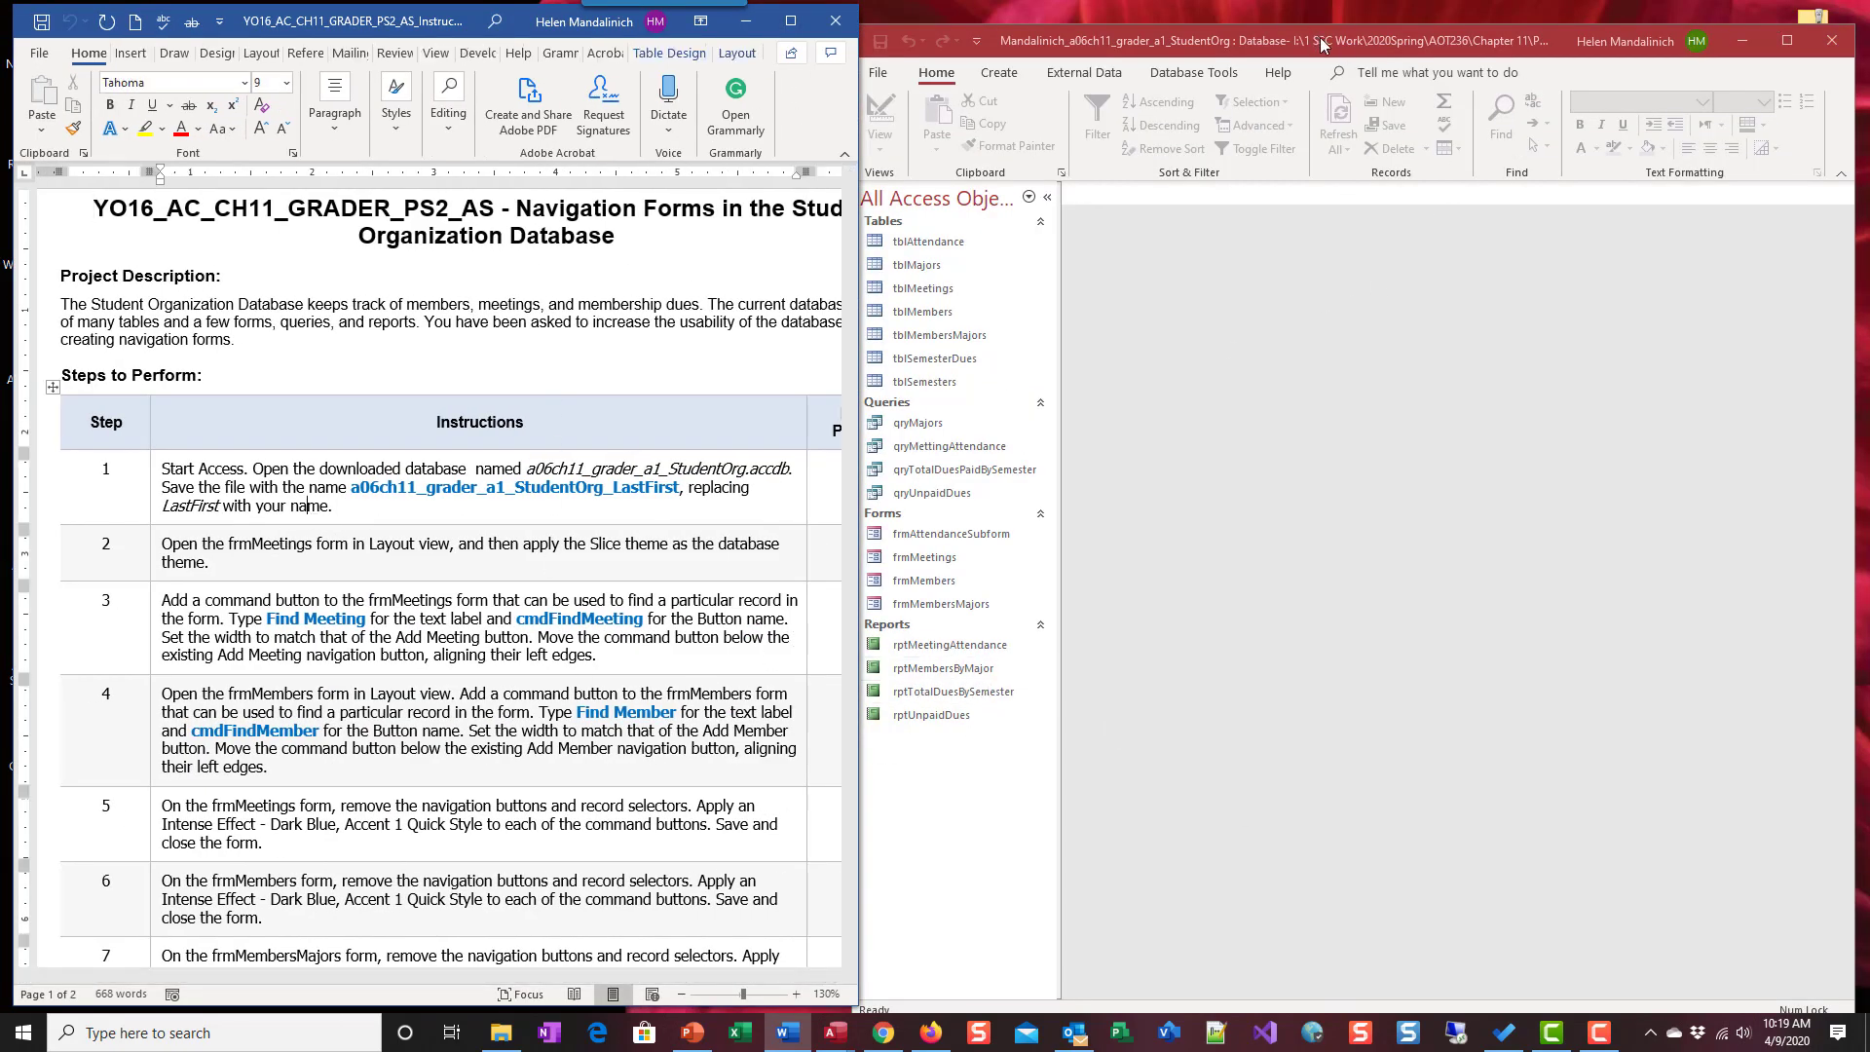
left_click_drag(1322, 44, 1325, 30)
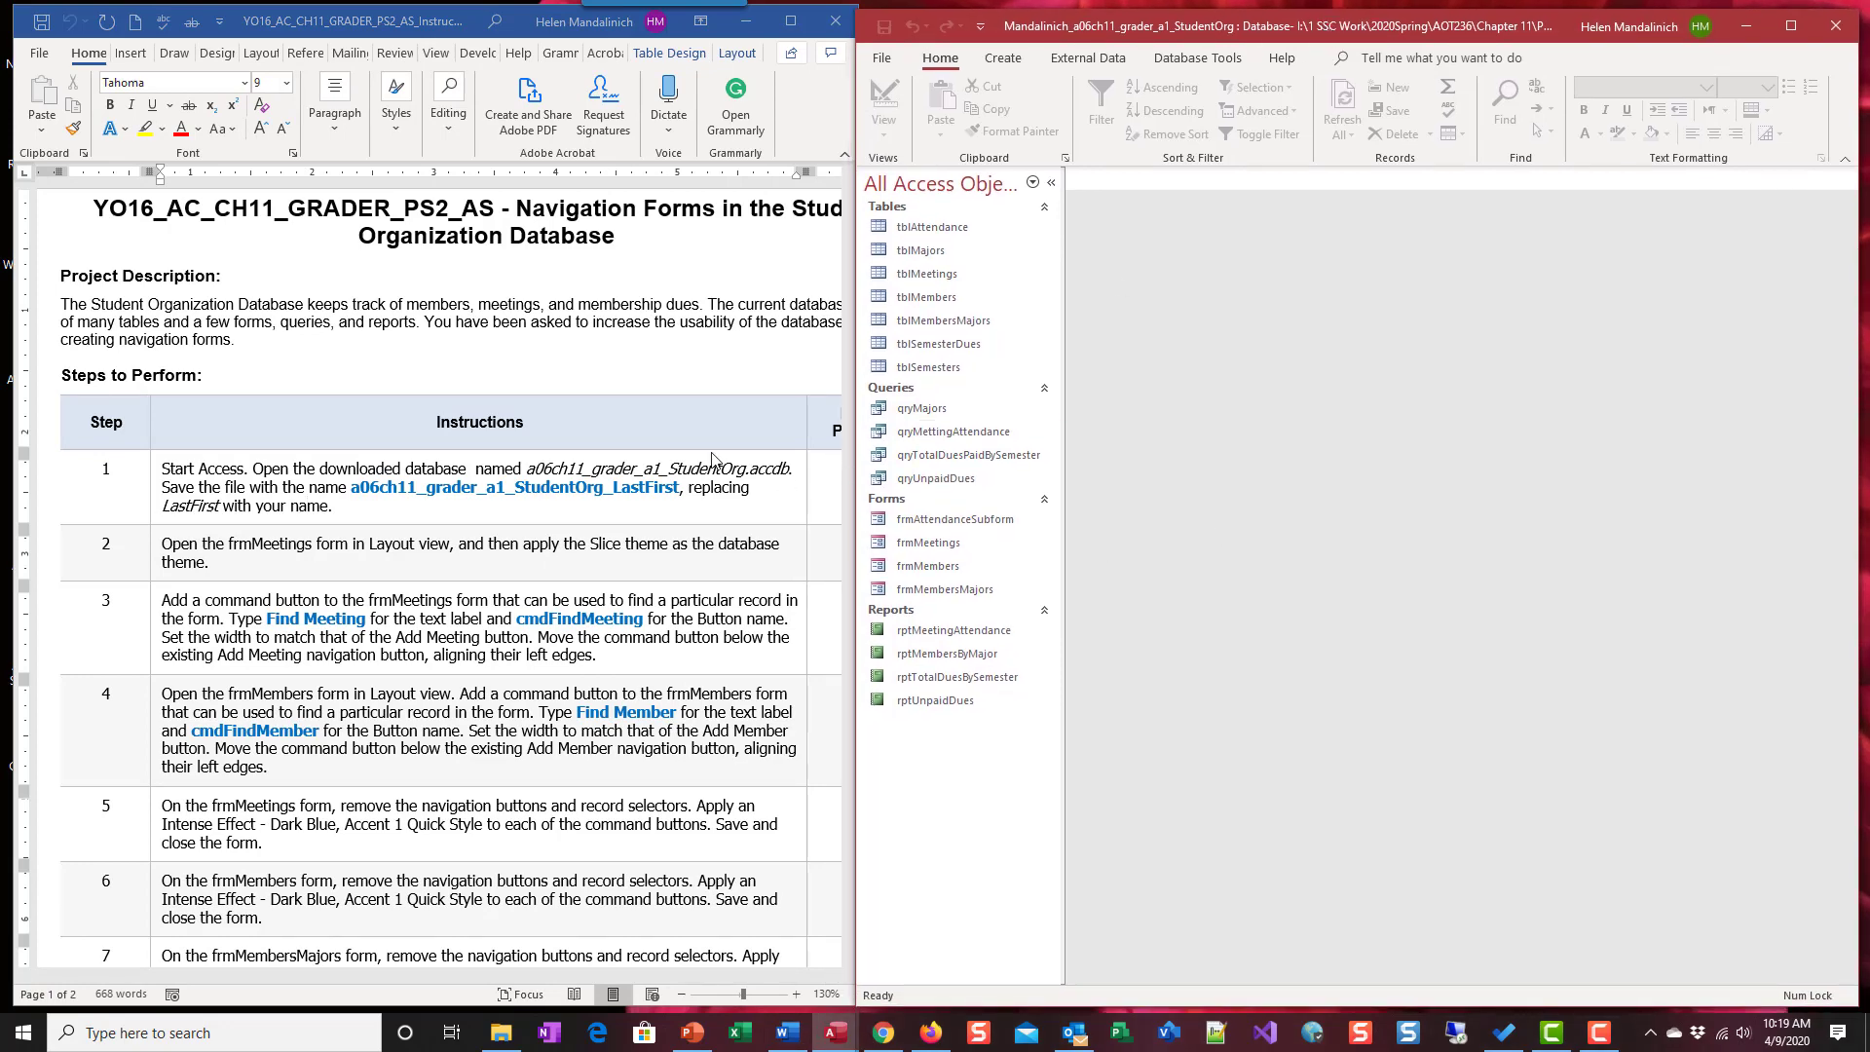
Apply strikethrough to the step 1 instruction text in the Word document.
left_click_drag(450, 516, 161, 468)
left_click(188, 105)
scroll(290, 608, "down", 4)
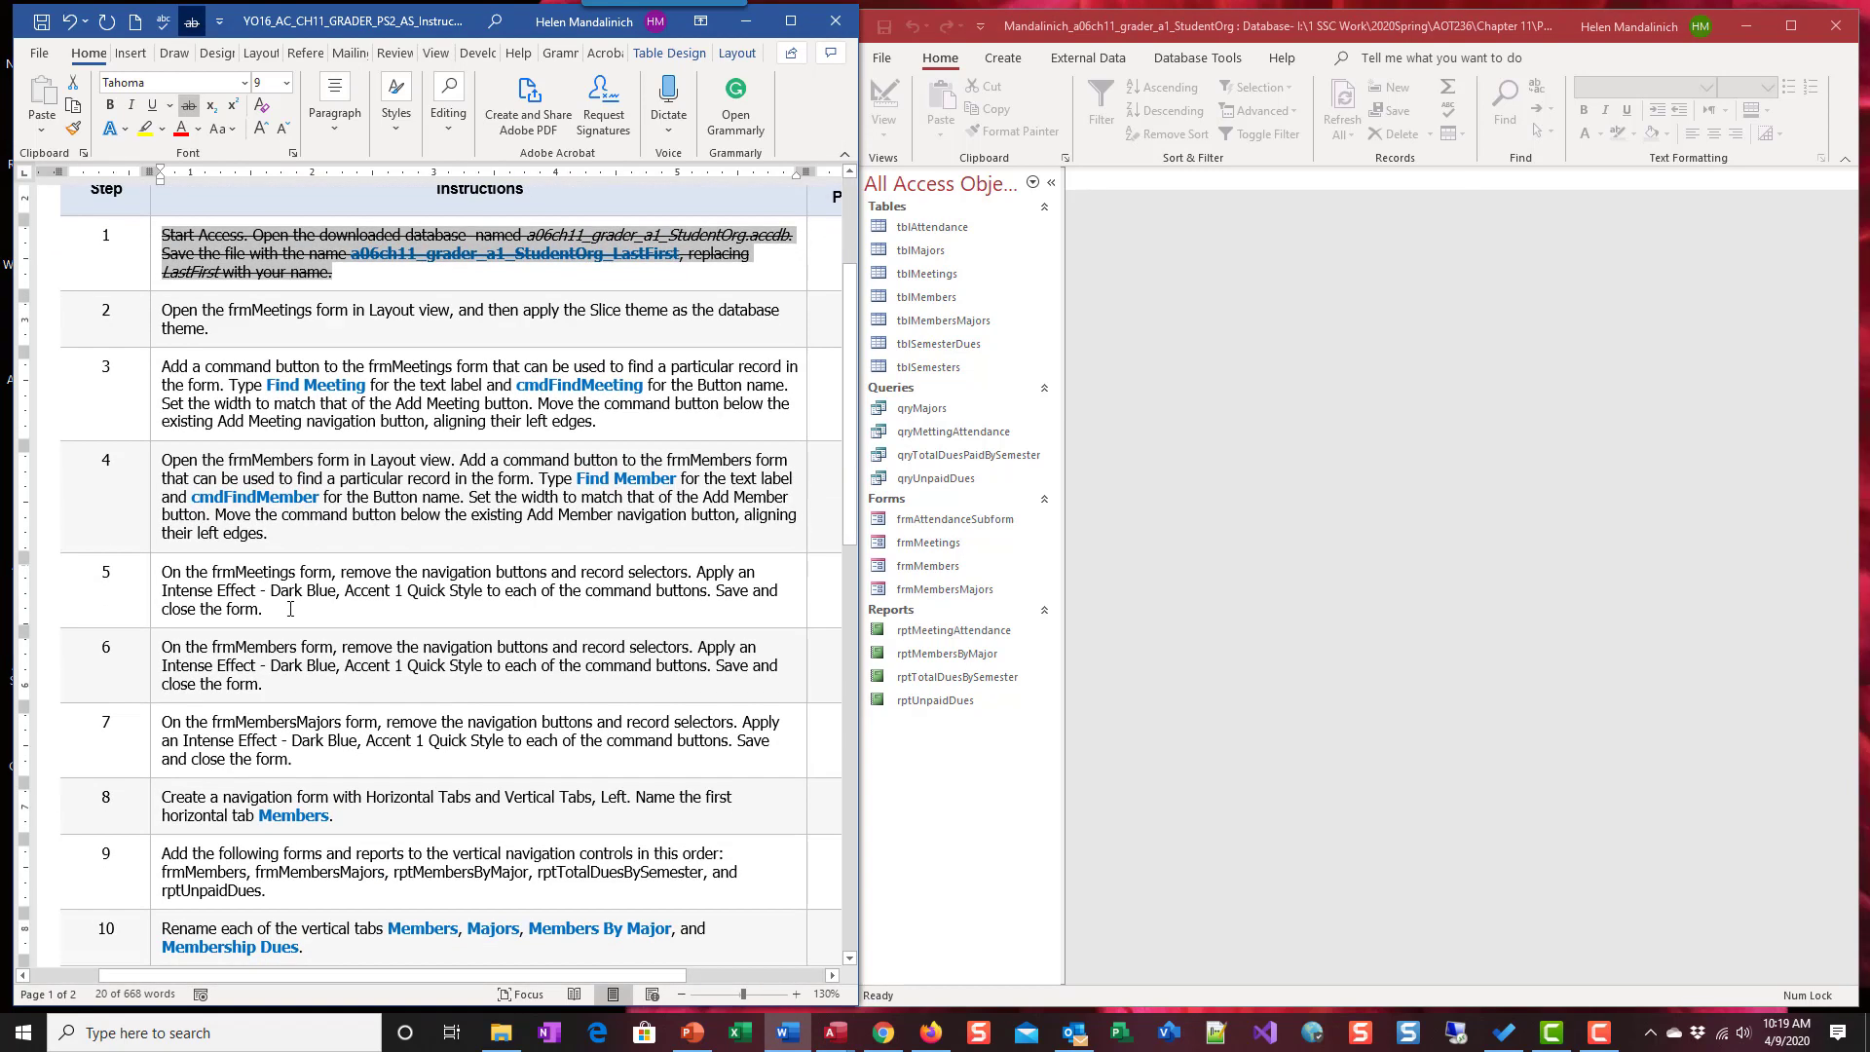
In Access, open the frmMeetings form in Design view with the Navigation Pane collapsed and apply the Slice theme.
right_click(955, 542)
left_click(1015, 611)
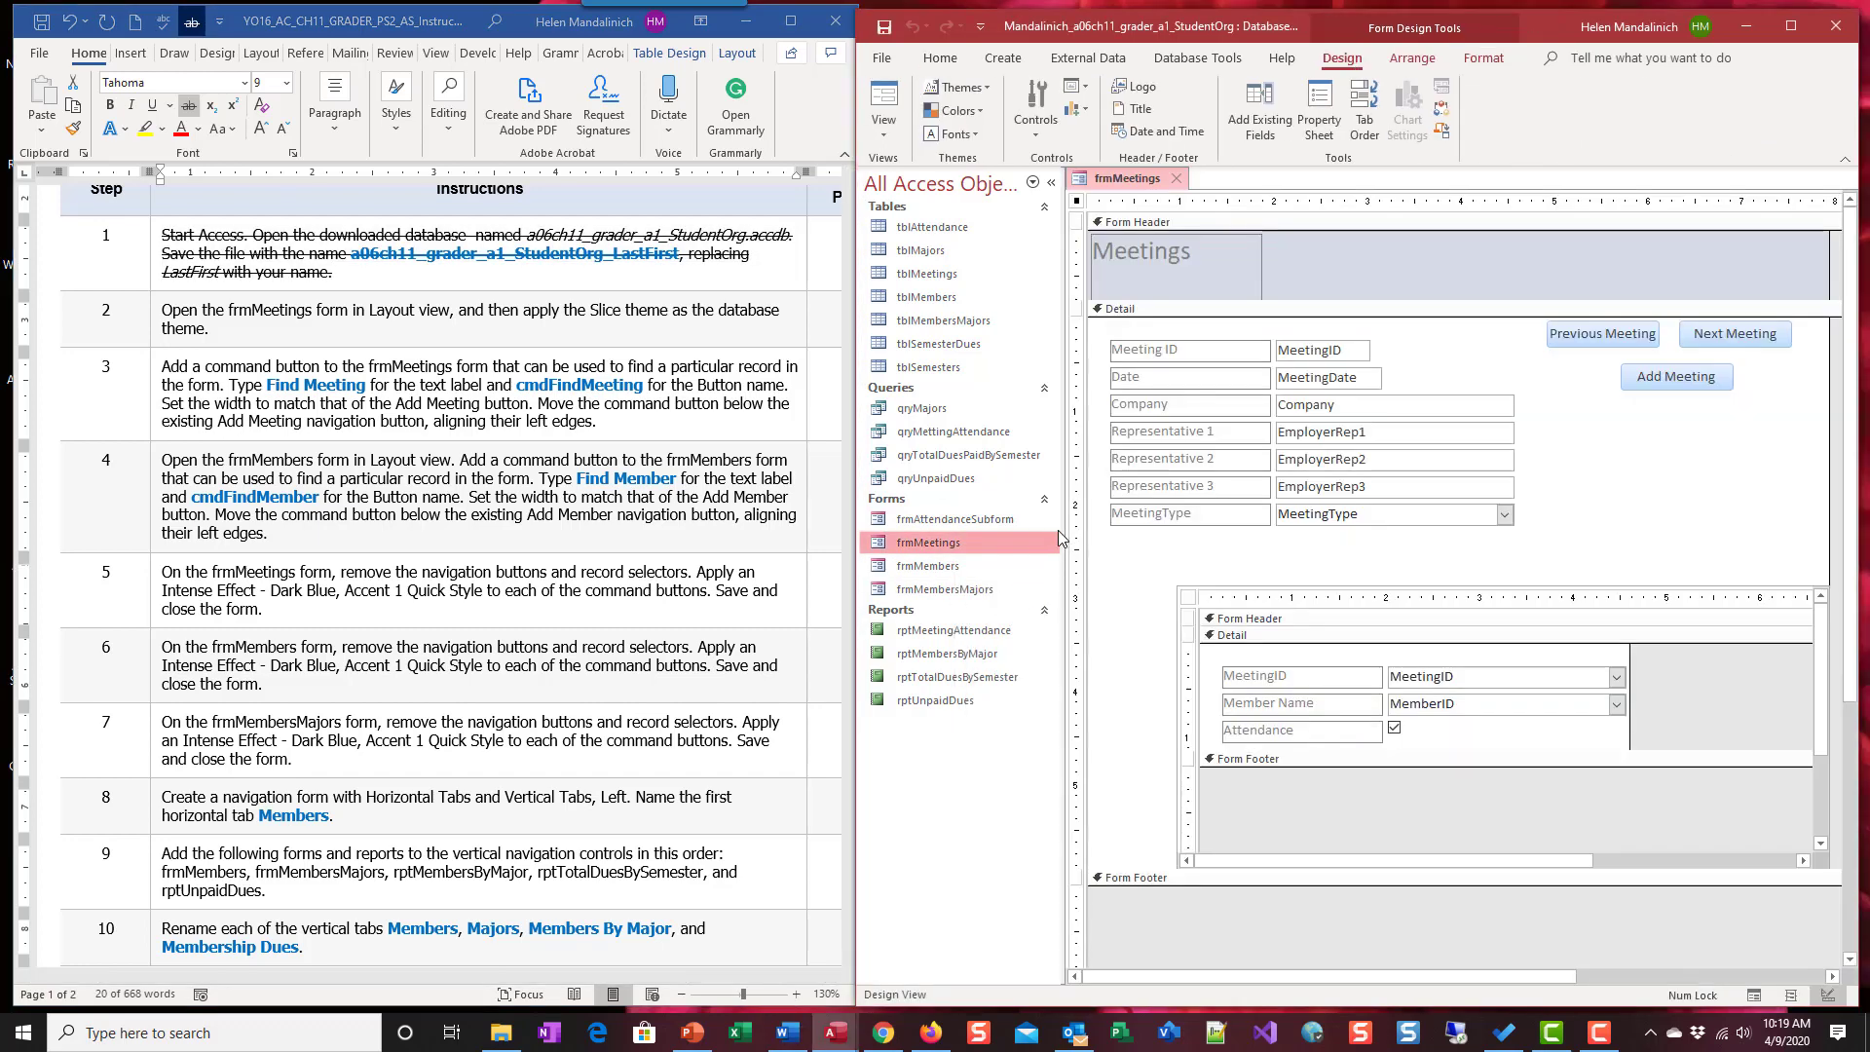
left_click(1049, 183)
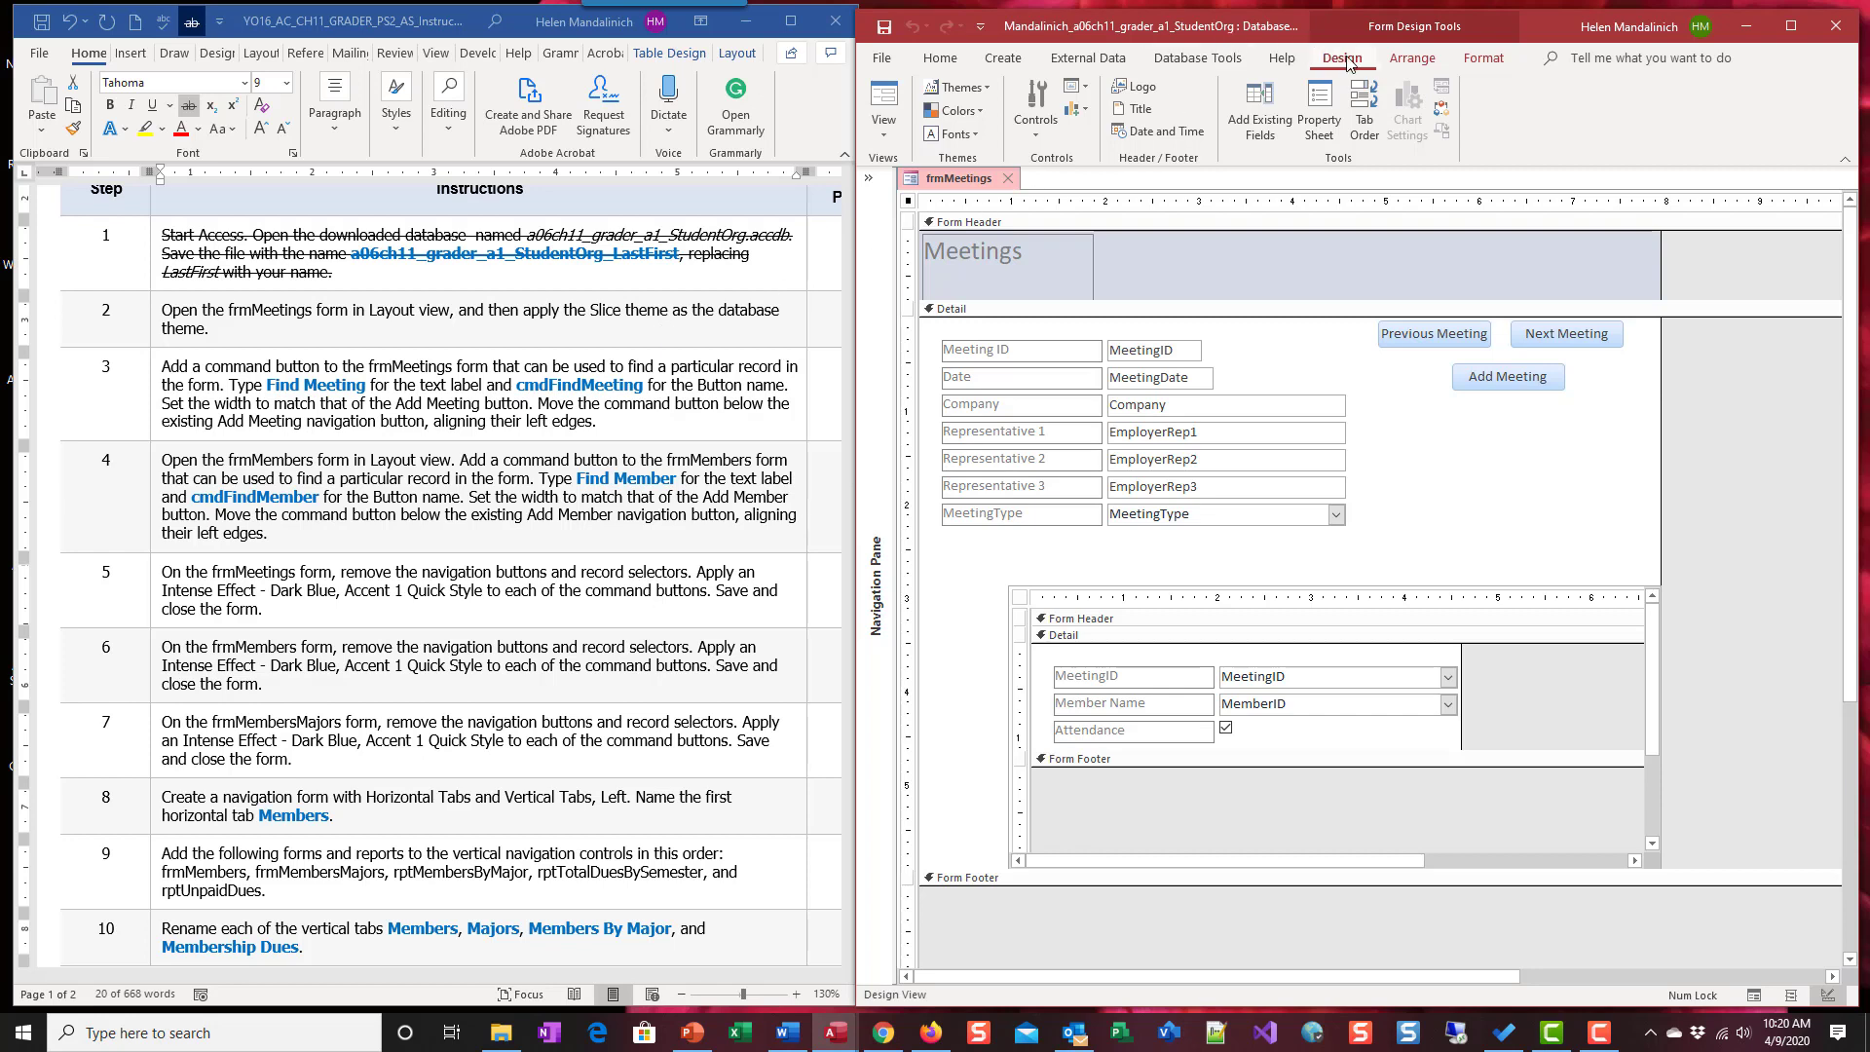
left_click(990, 91)
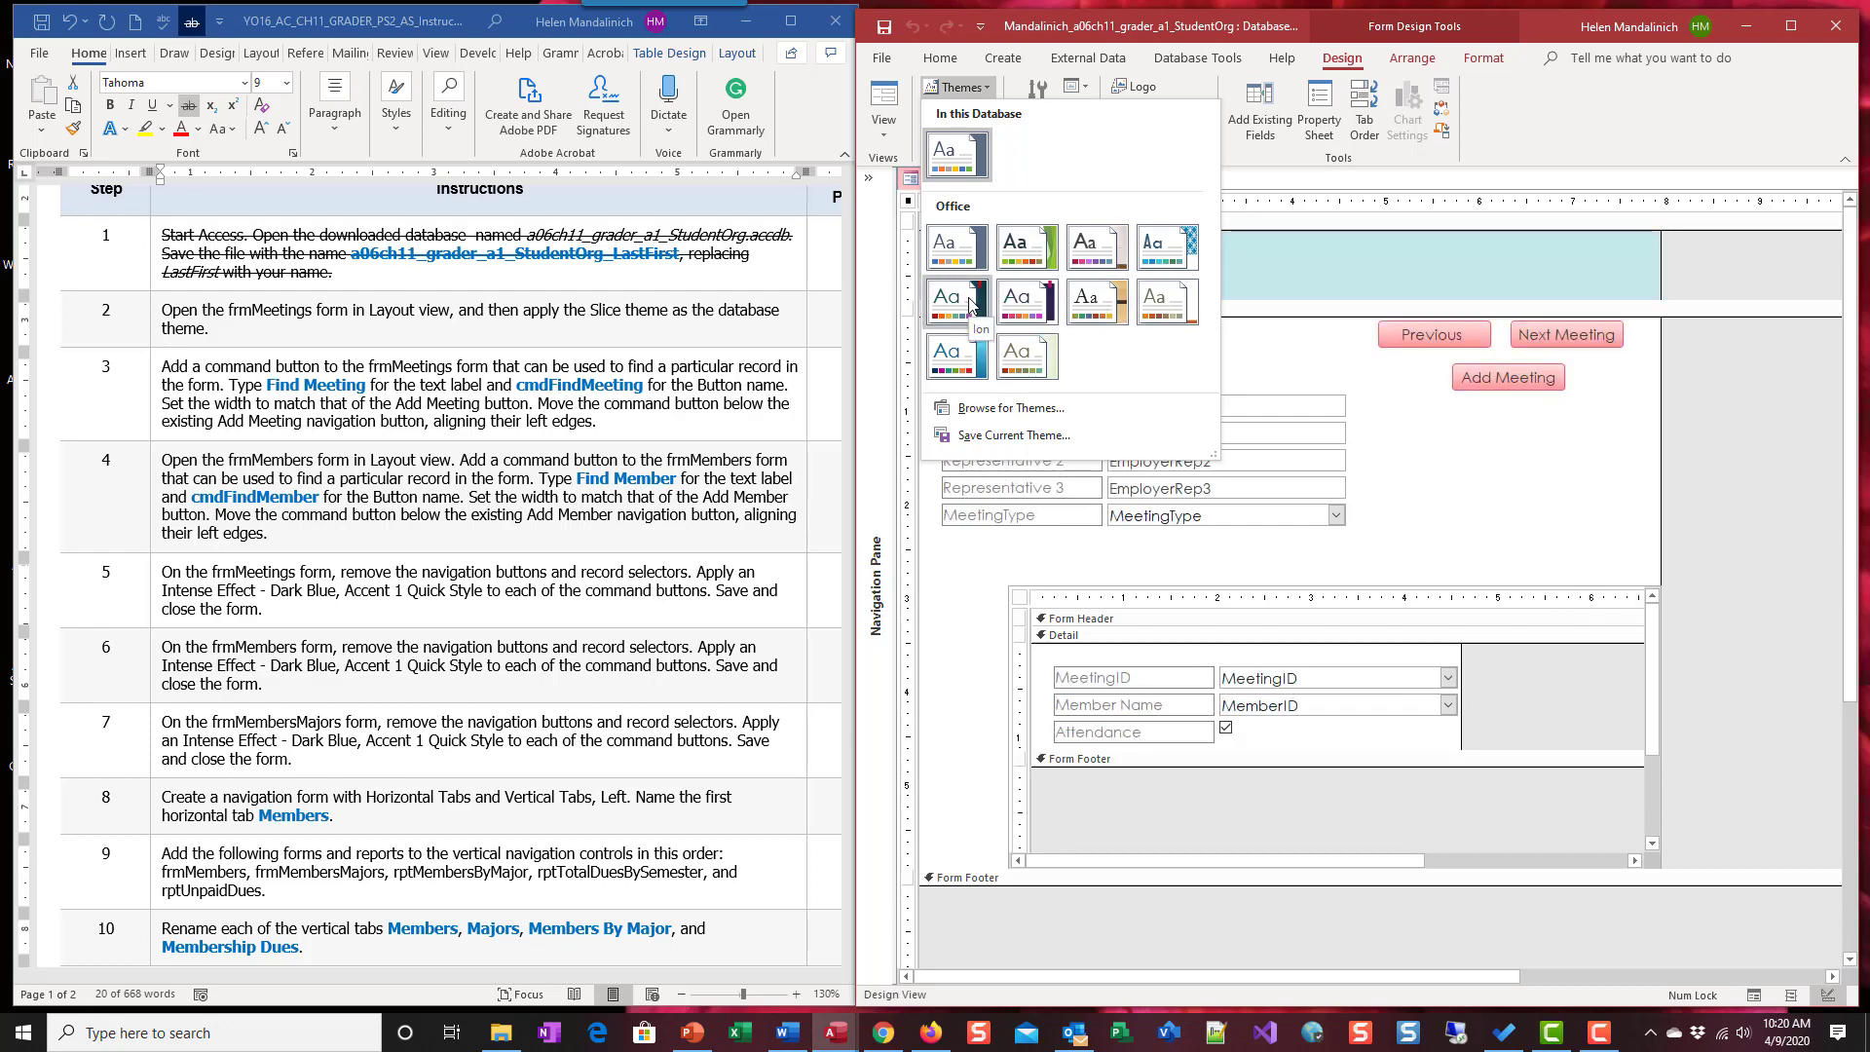
left_click(966, 361)
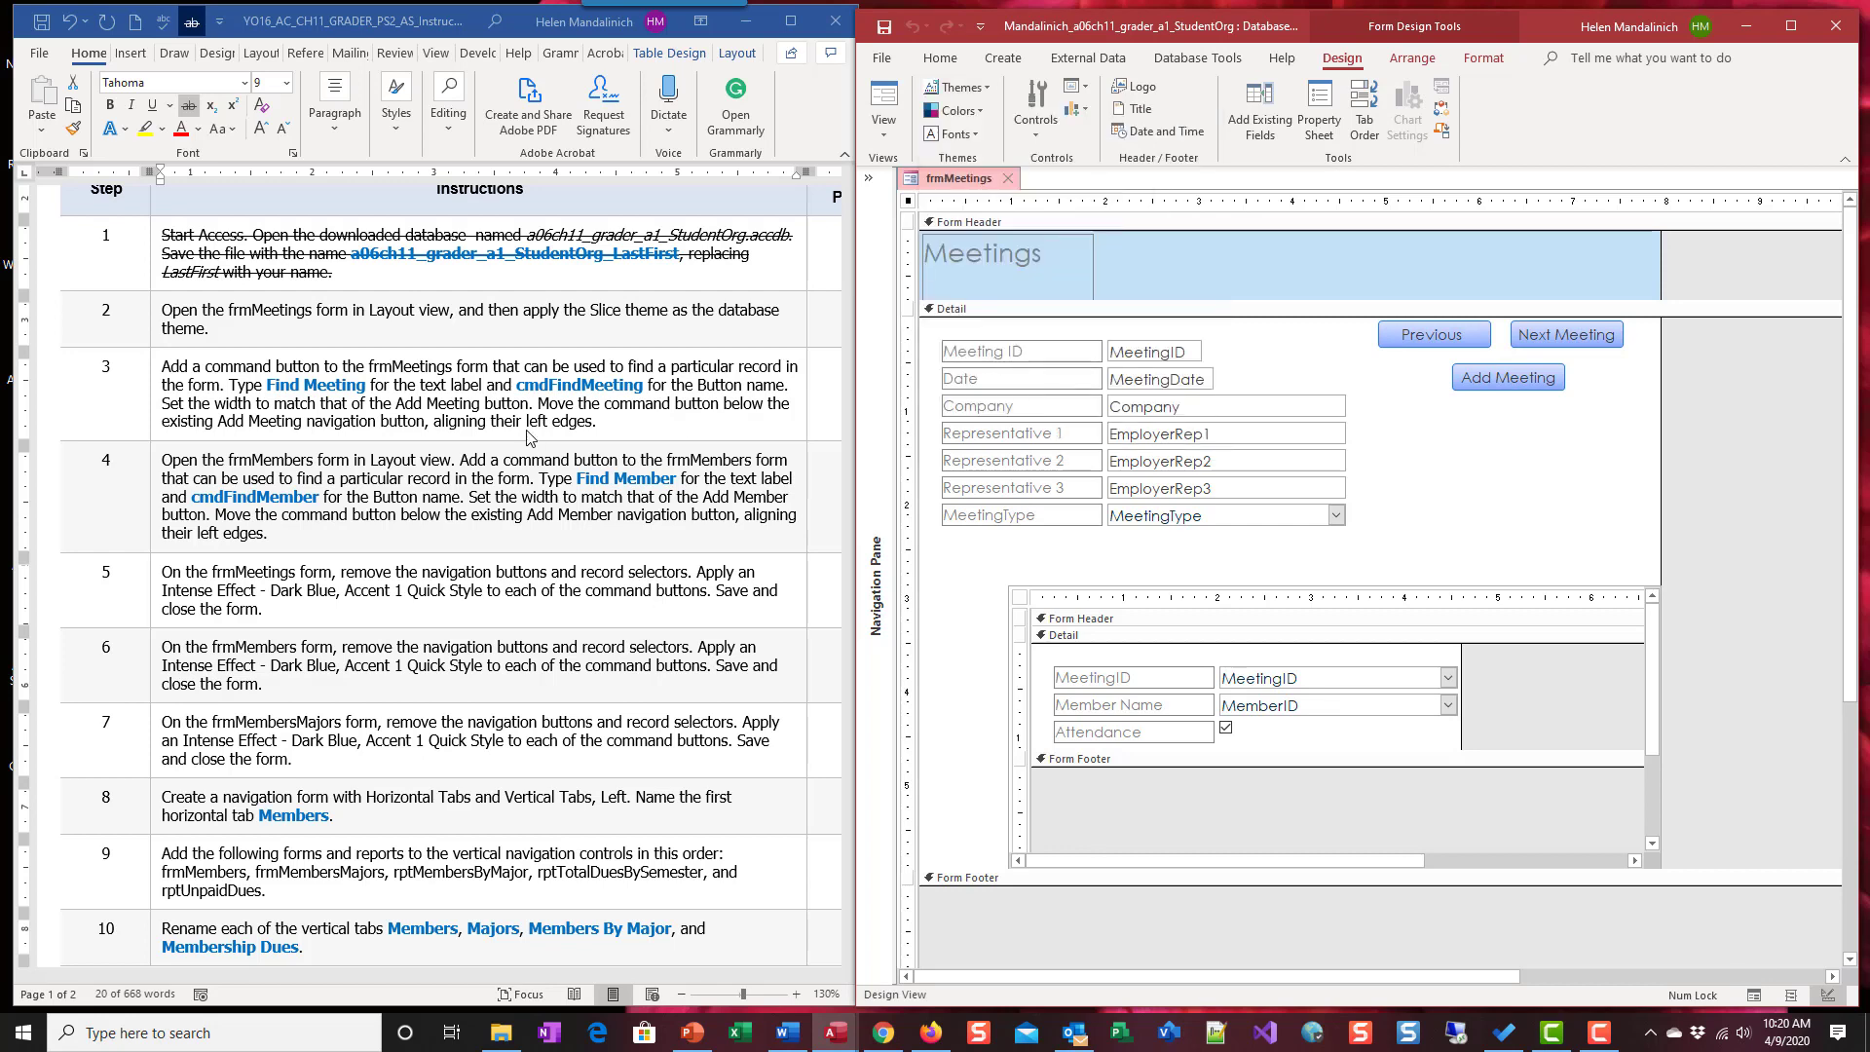
Switch to the Word instructions and apply strikethrough to the step 2 text.
left_click_drag(353, 326, 163, 310)
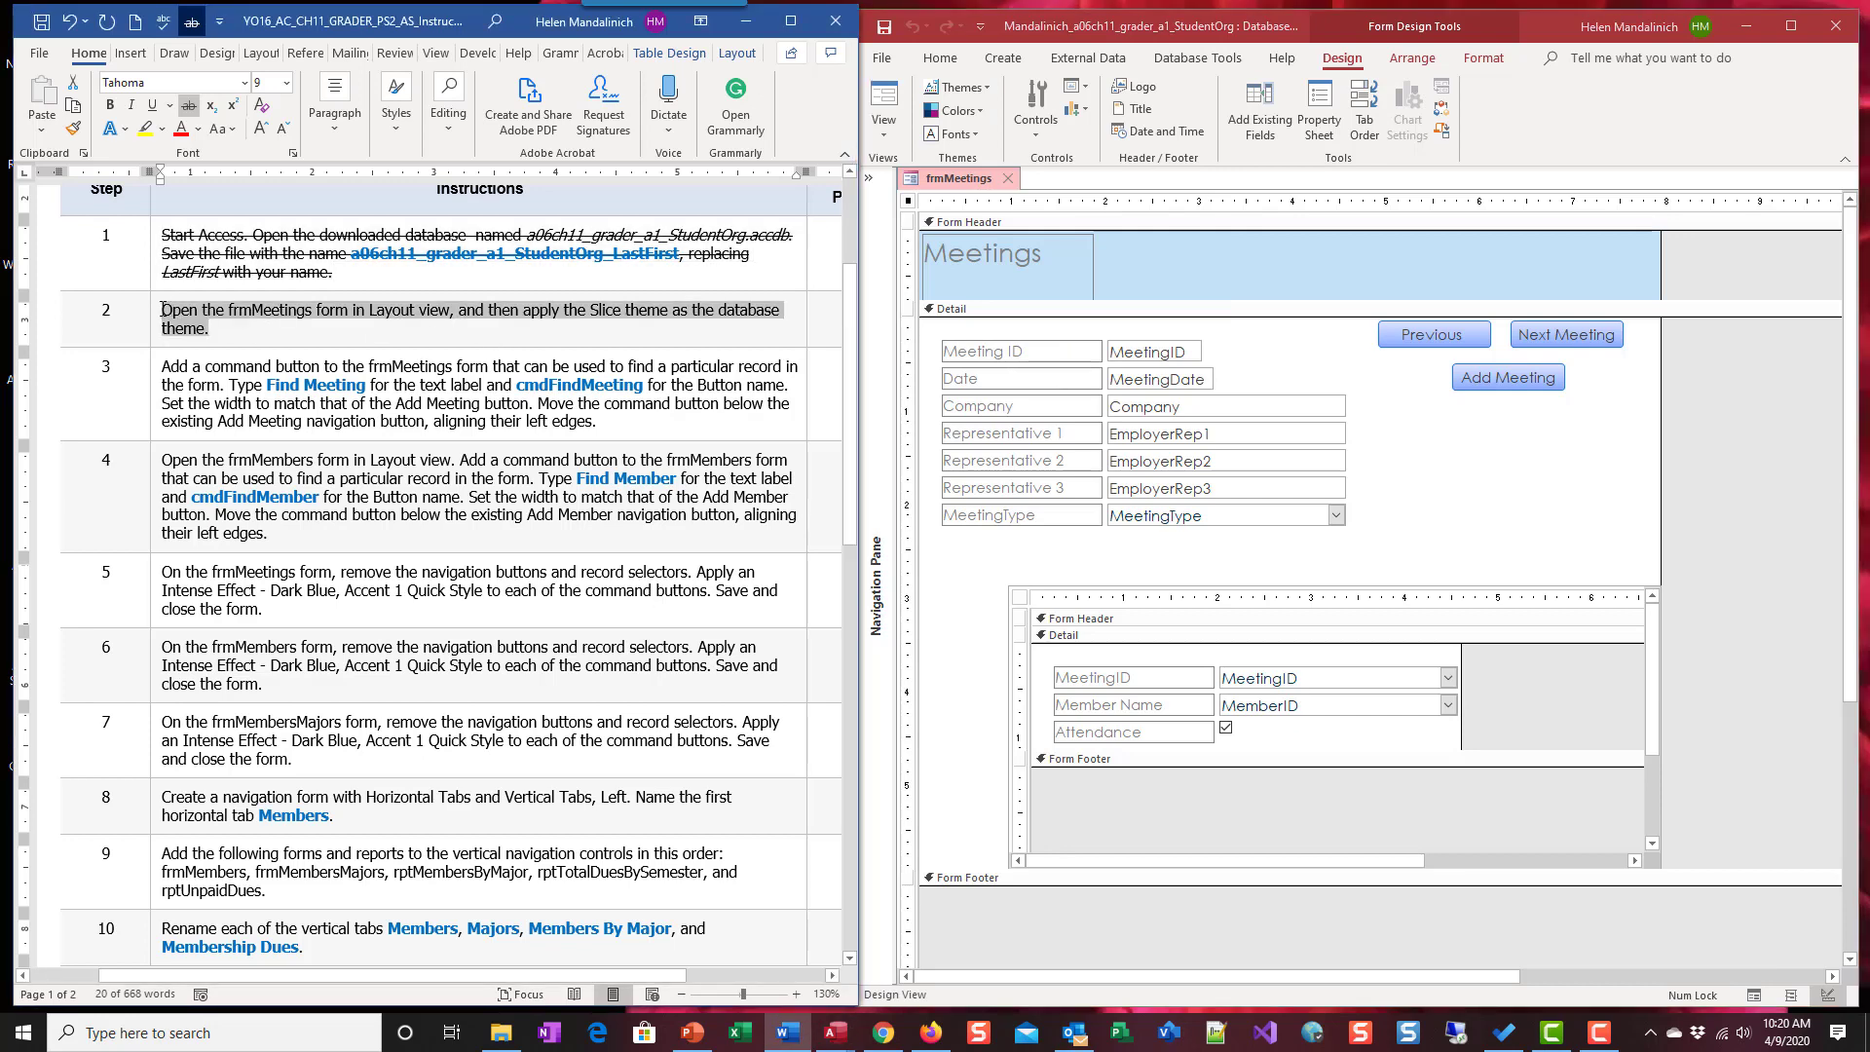
left_click(189, 104)
scroll(380, 421, "down", 1)
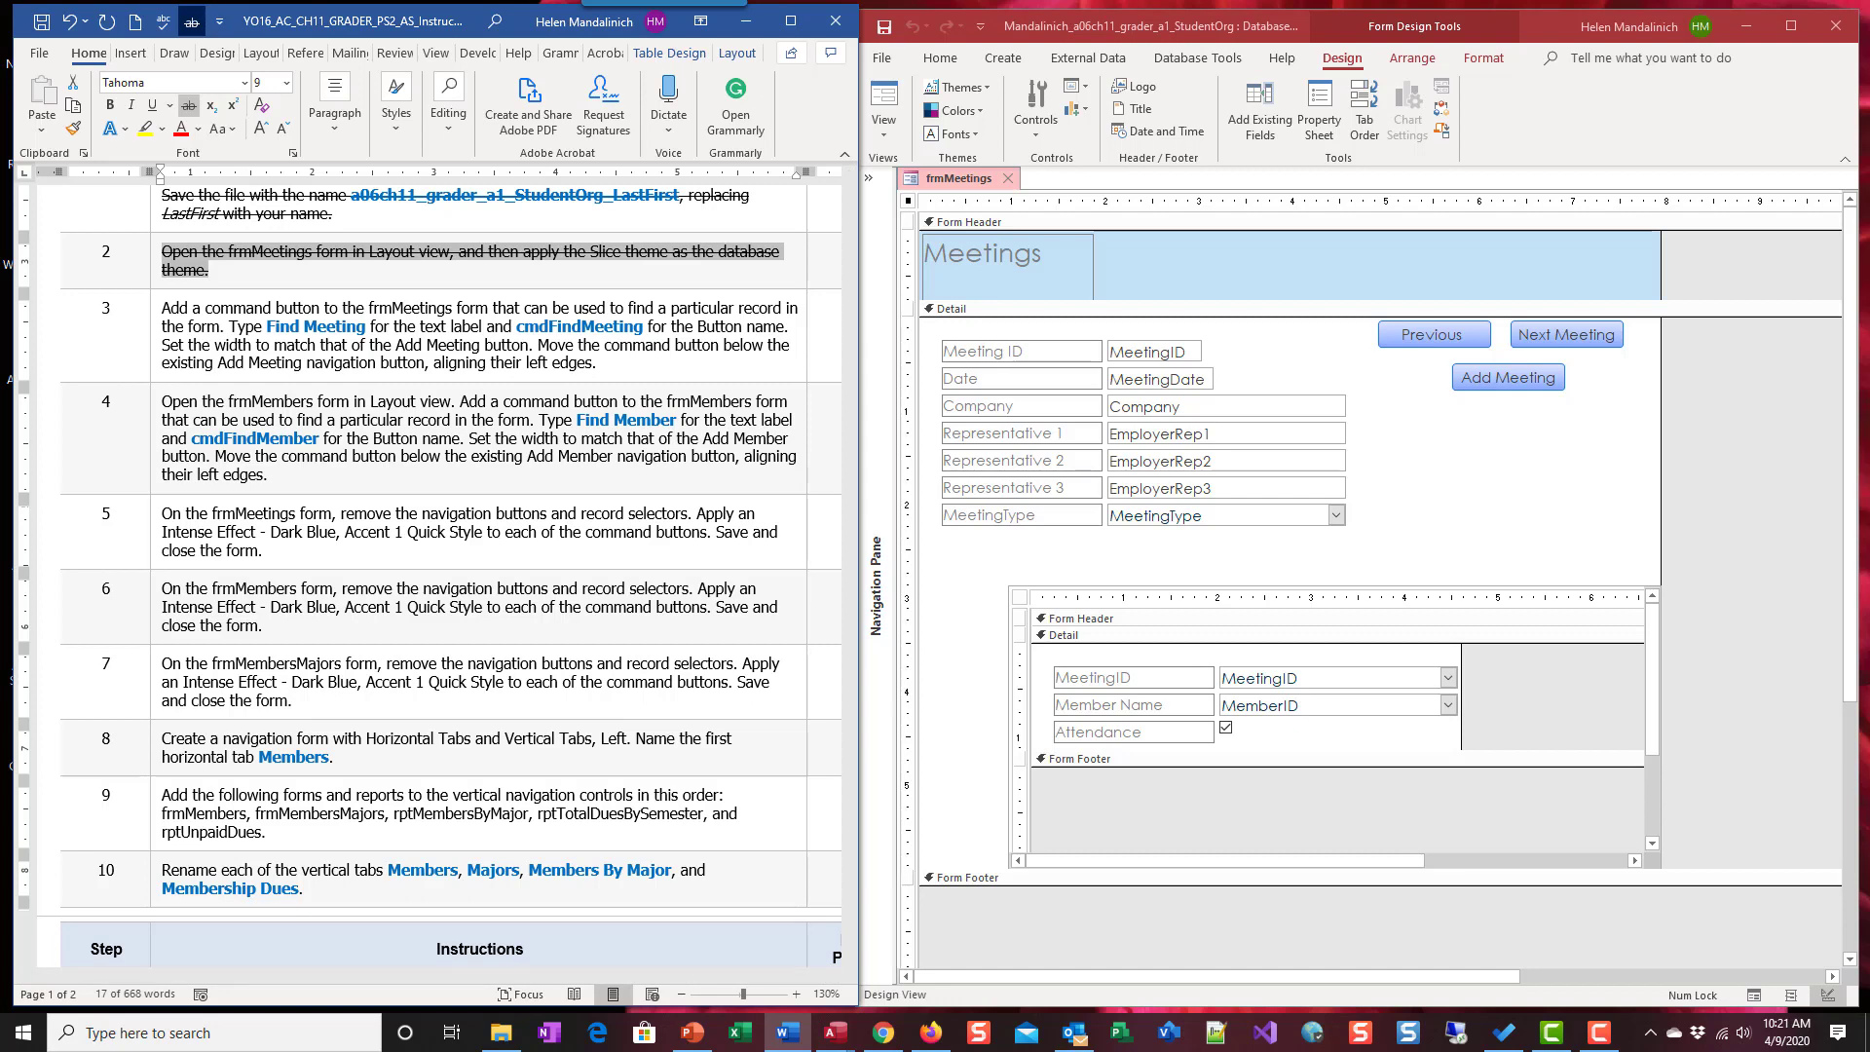
In Access, place a command button below Add Meeting on frmMeetings, using the Record Navigation action Find Record.
key("alt+Tab")
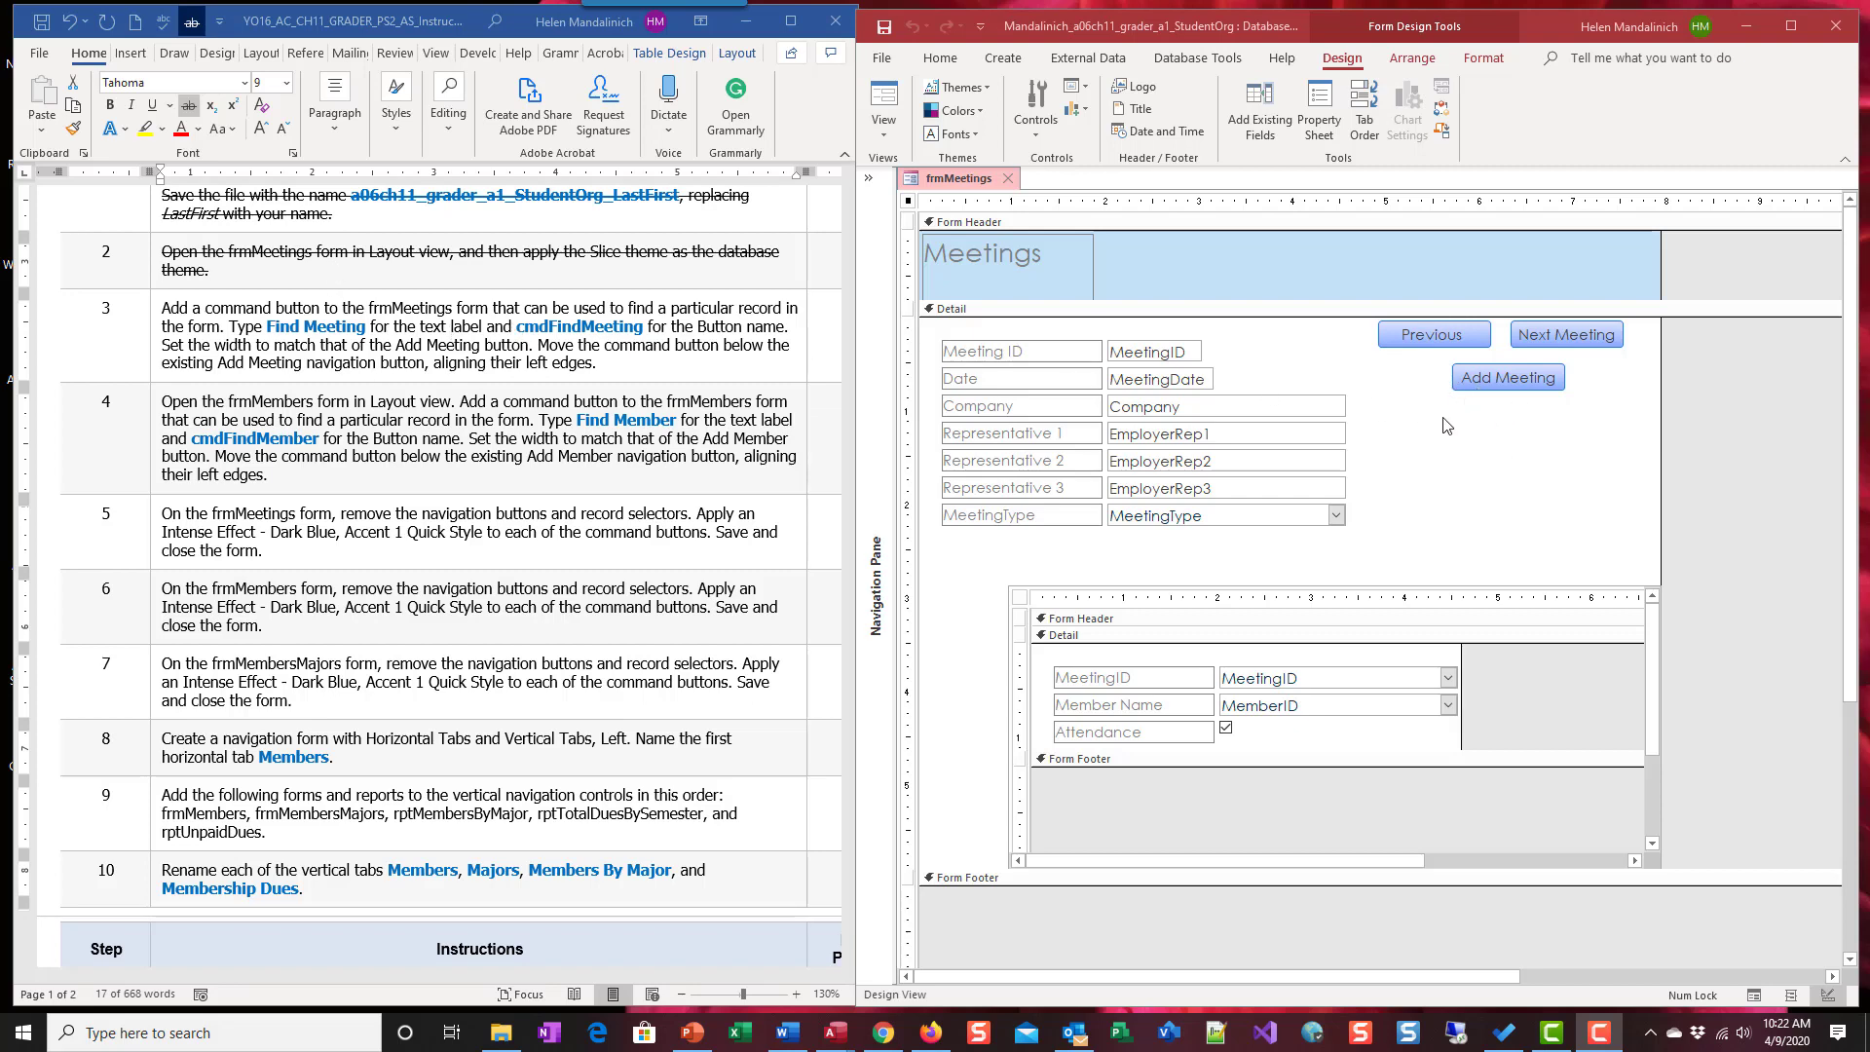
left_click(1402, 435)
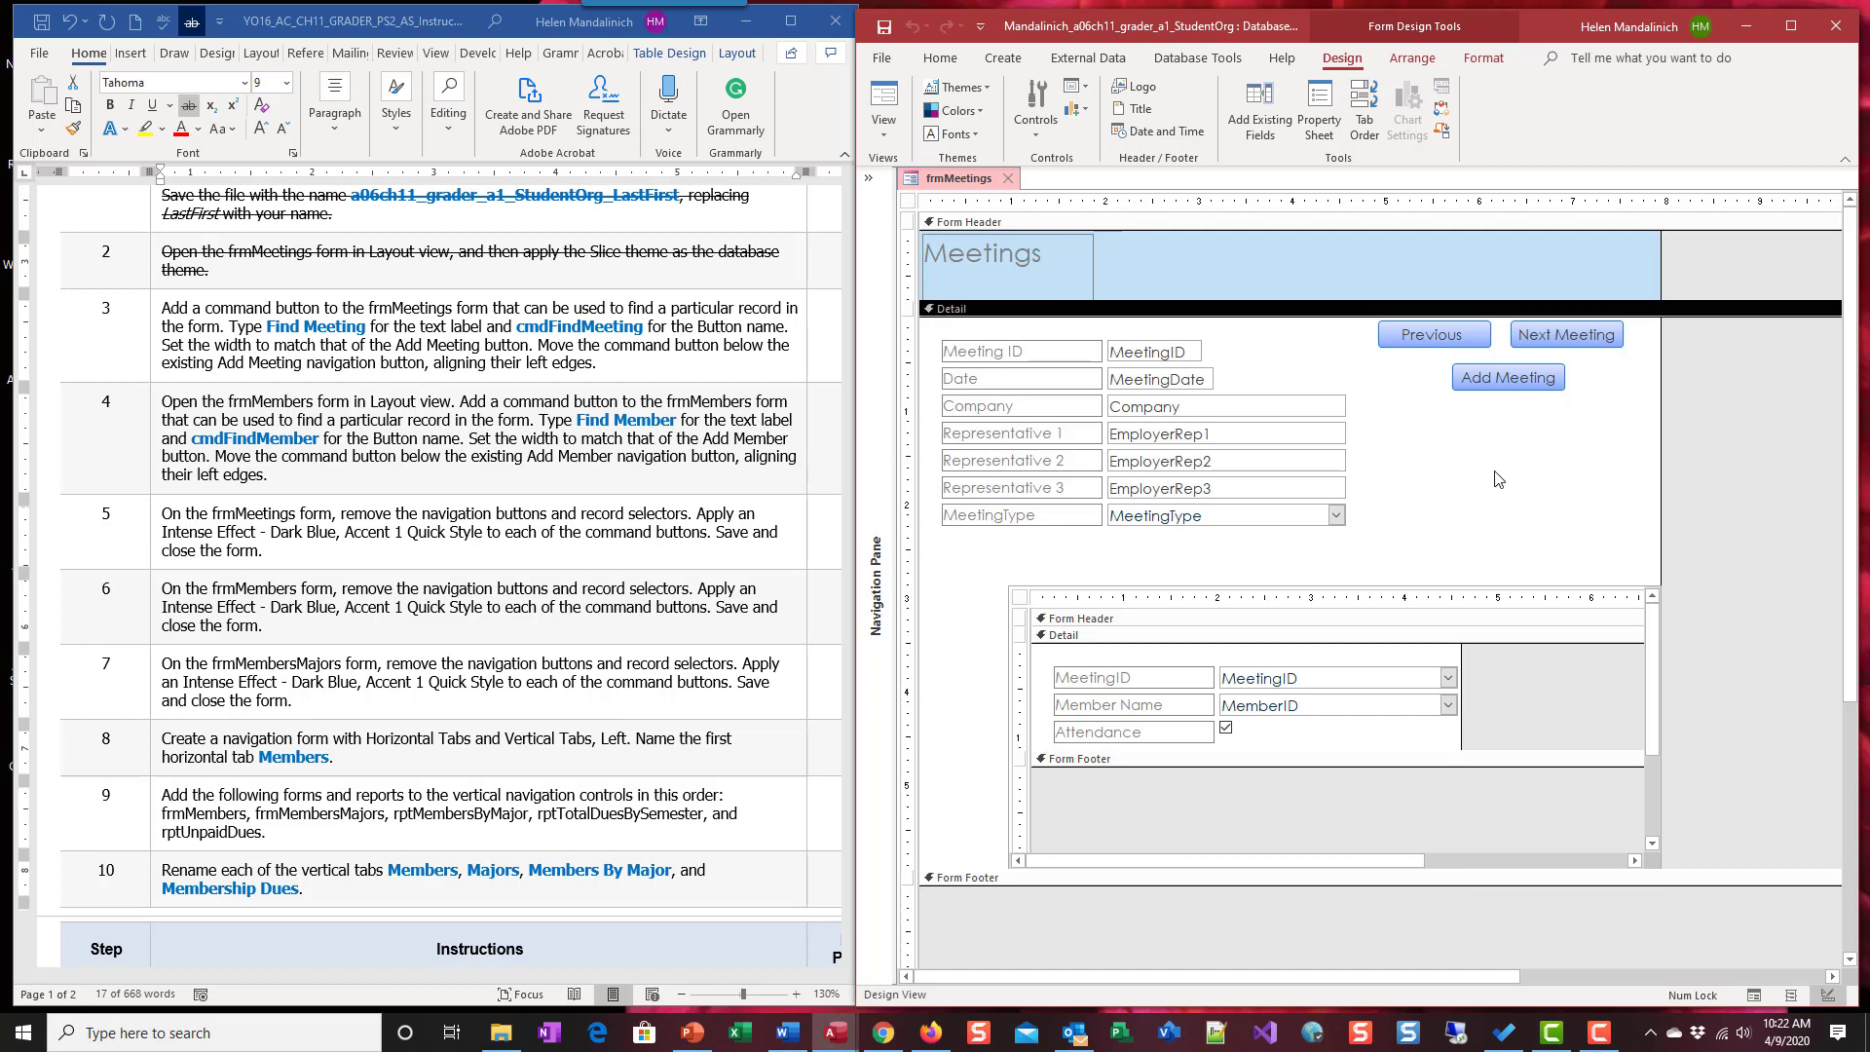
left_click(1035, 132)
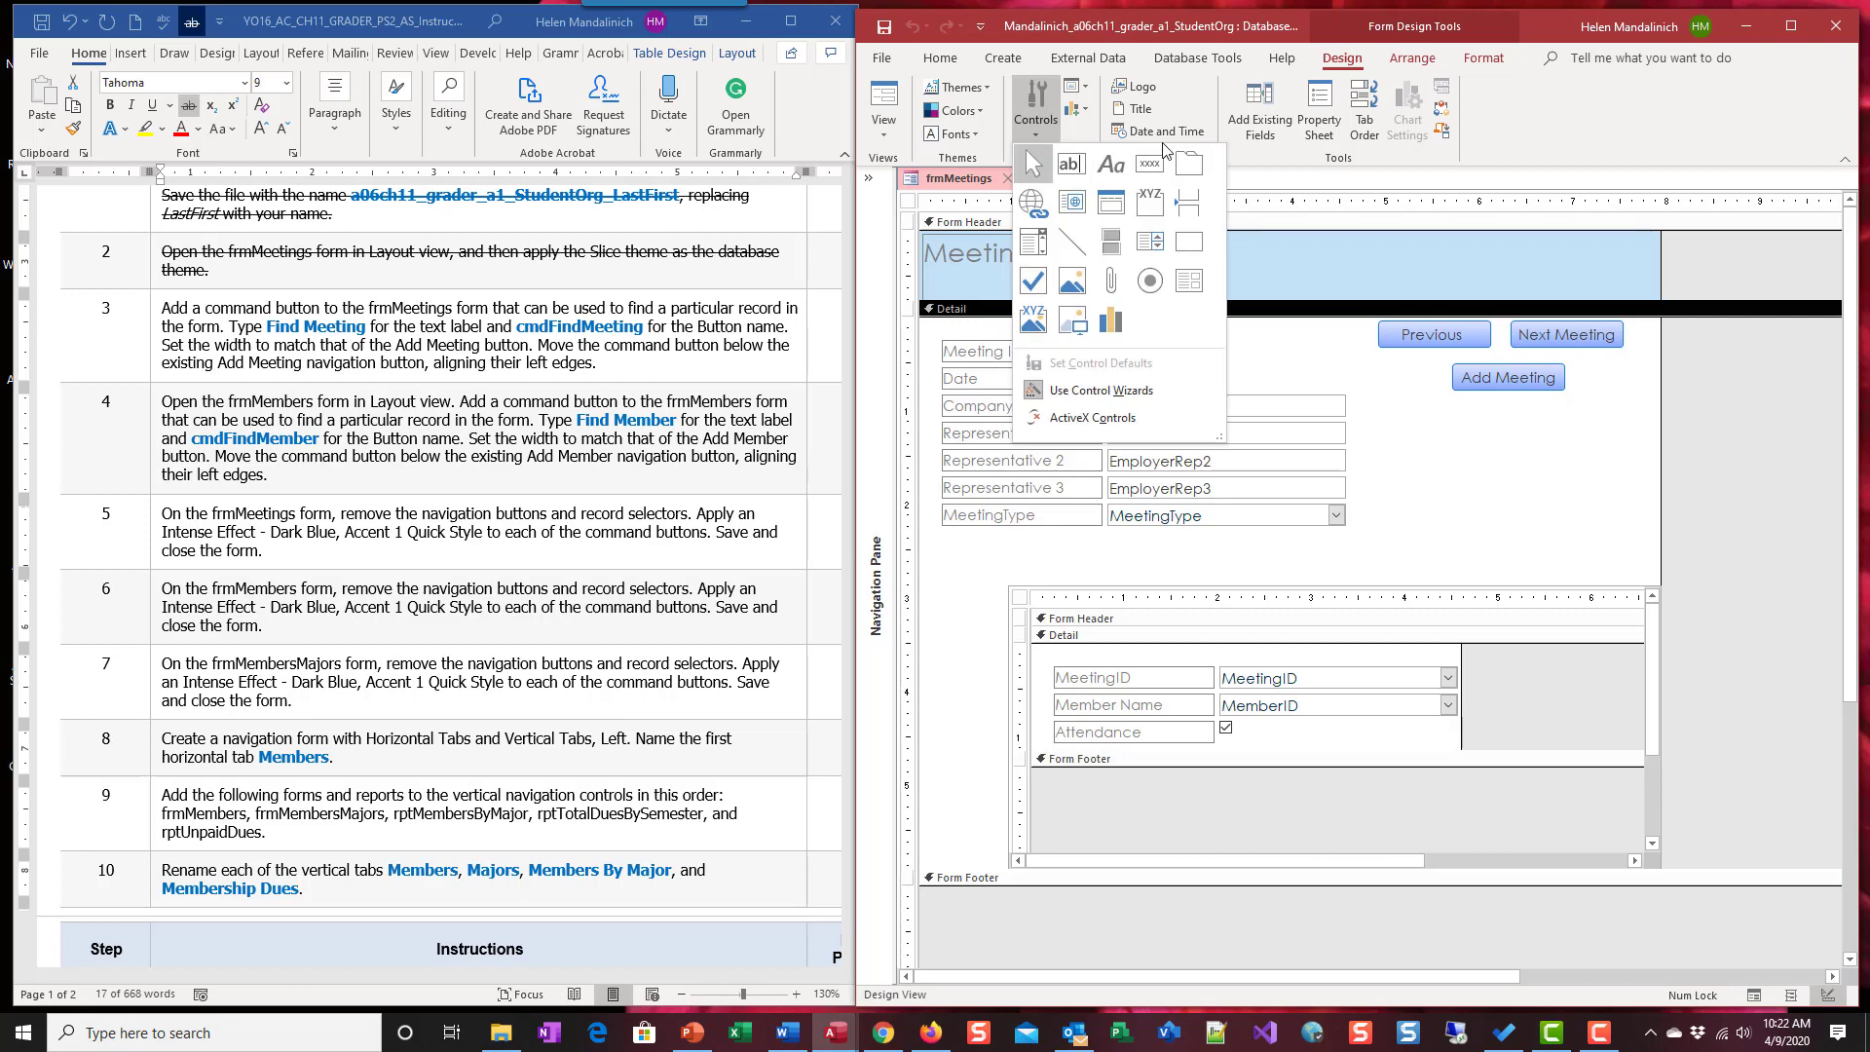
left_click(1149, 164)
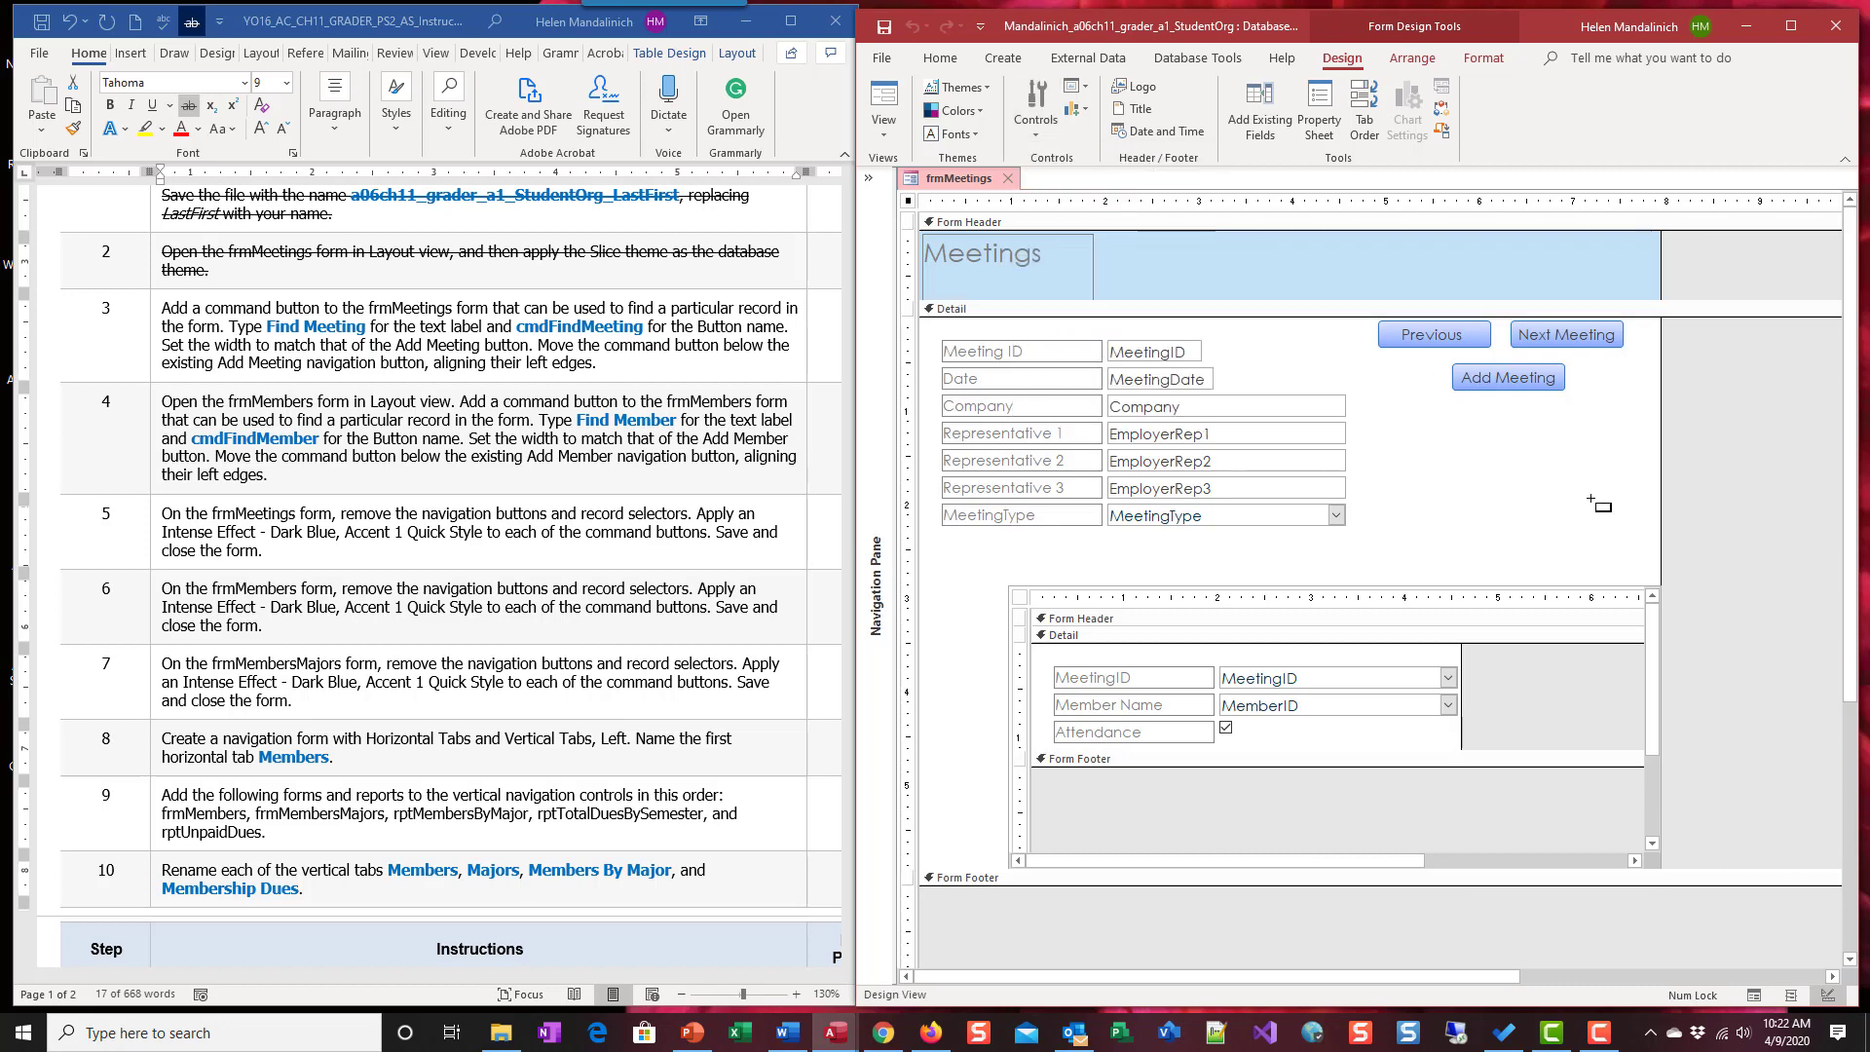
left_click(1455, 409)
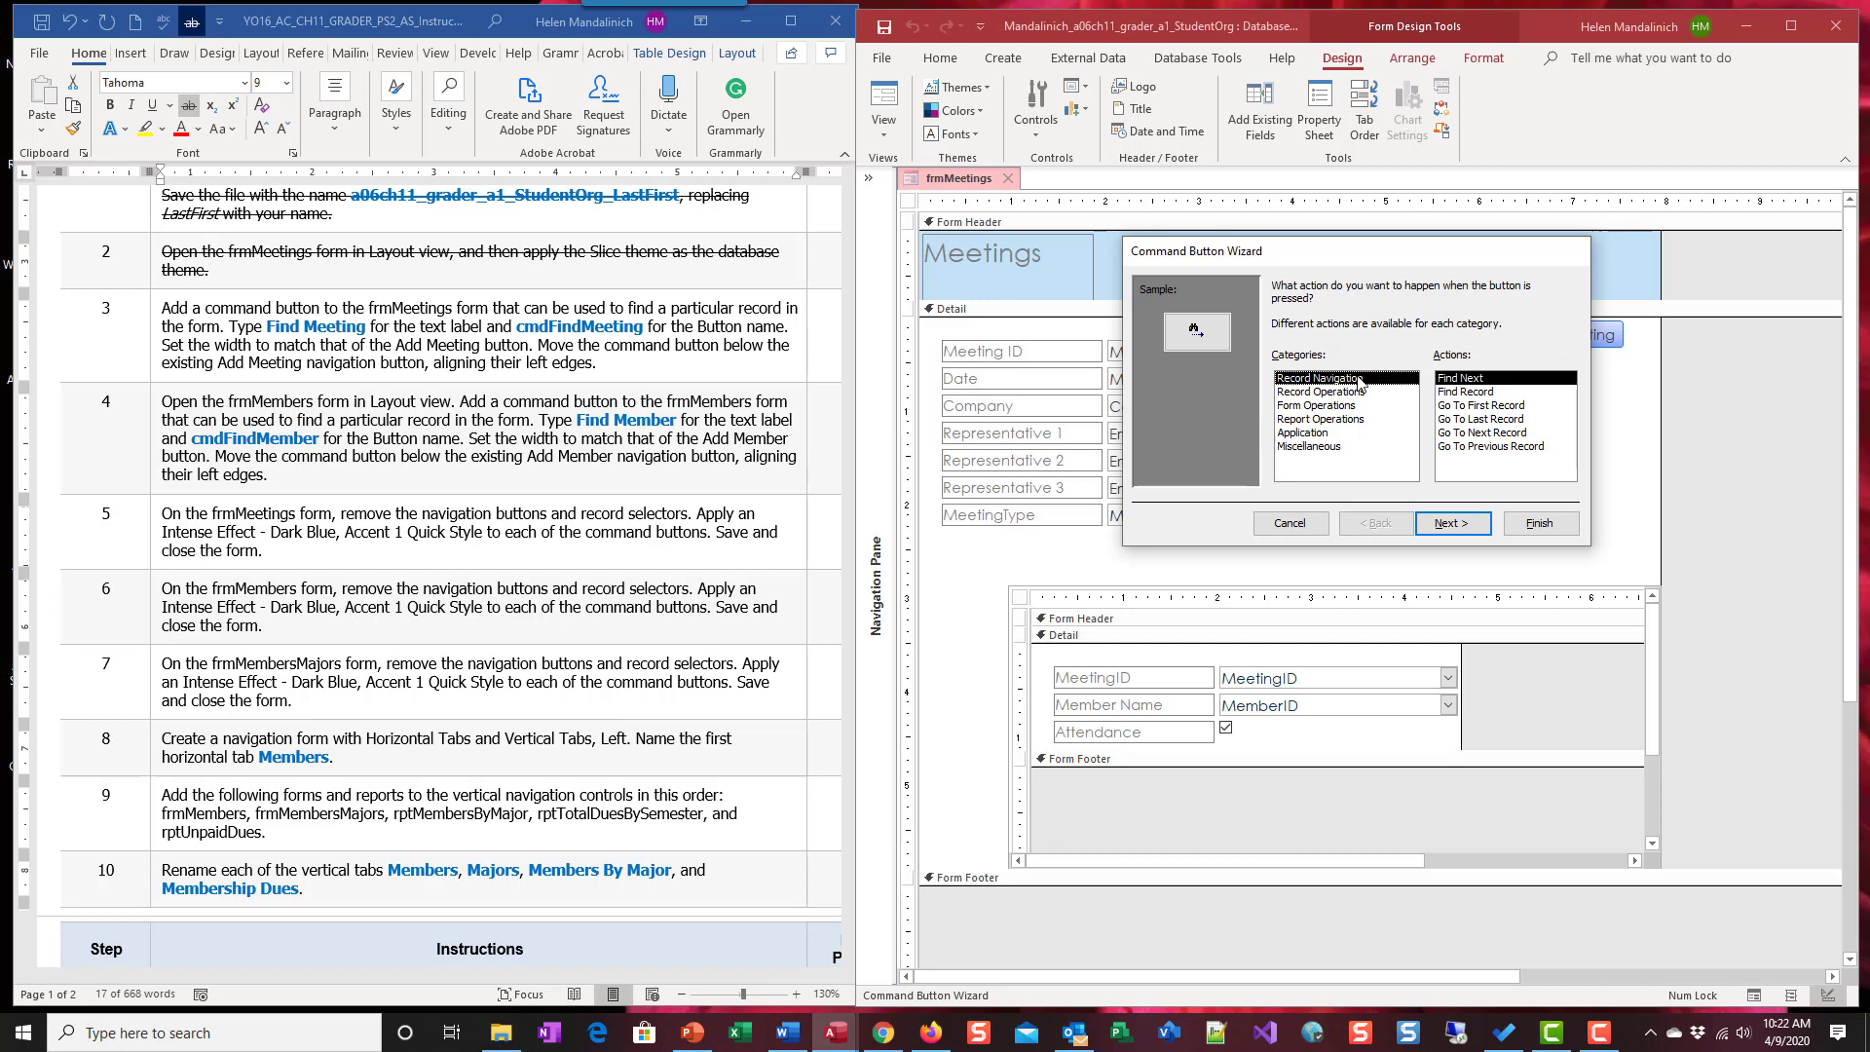
left_click(1481, 392)
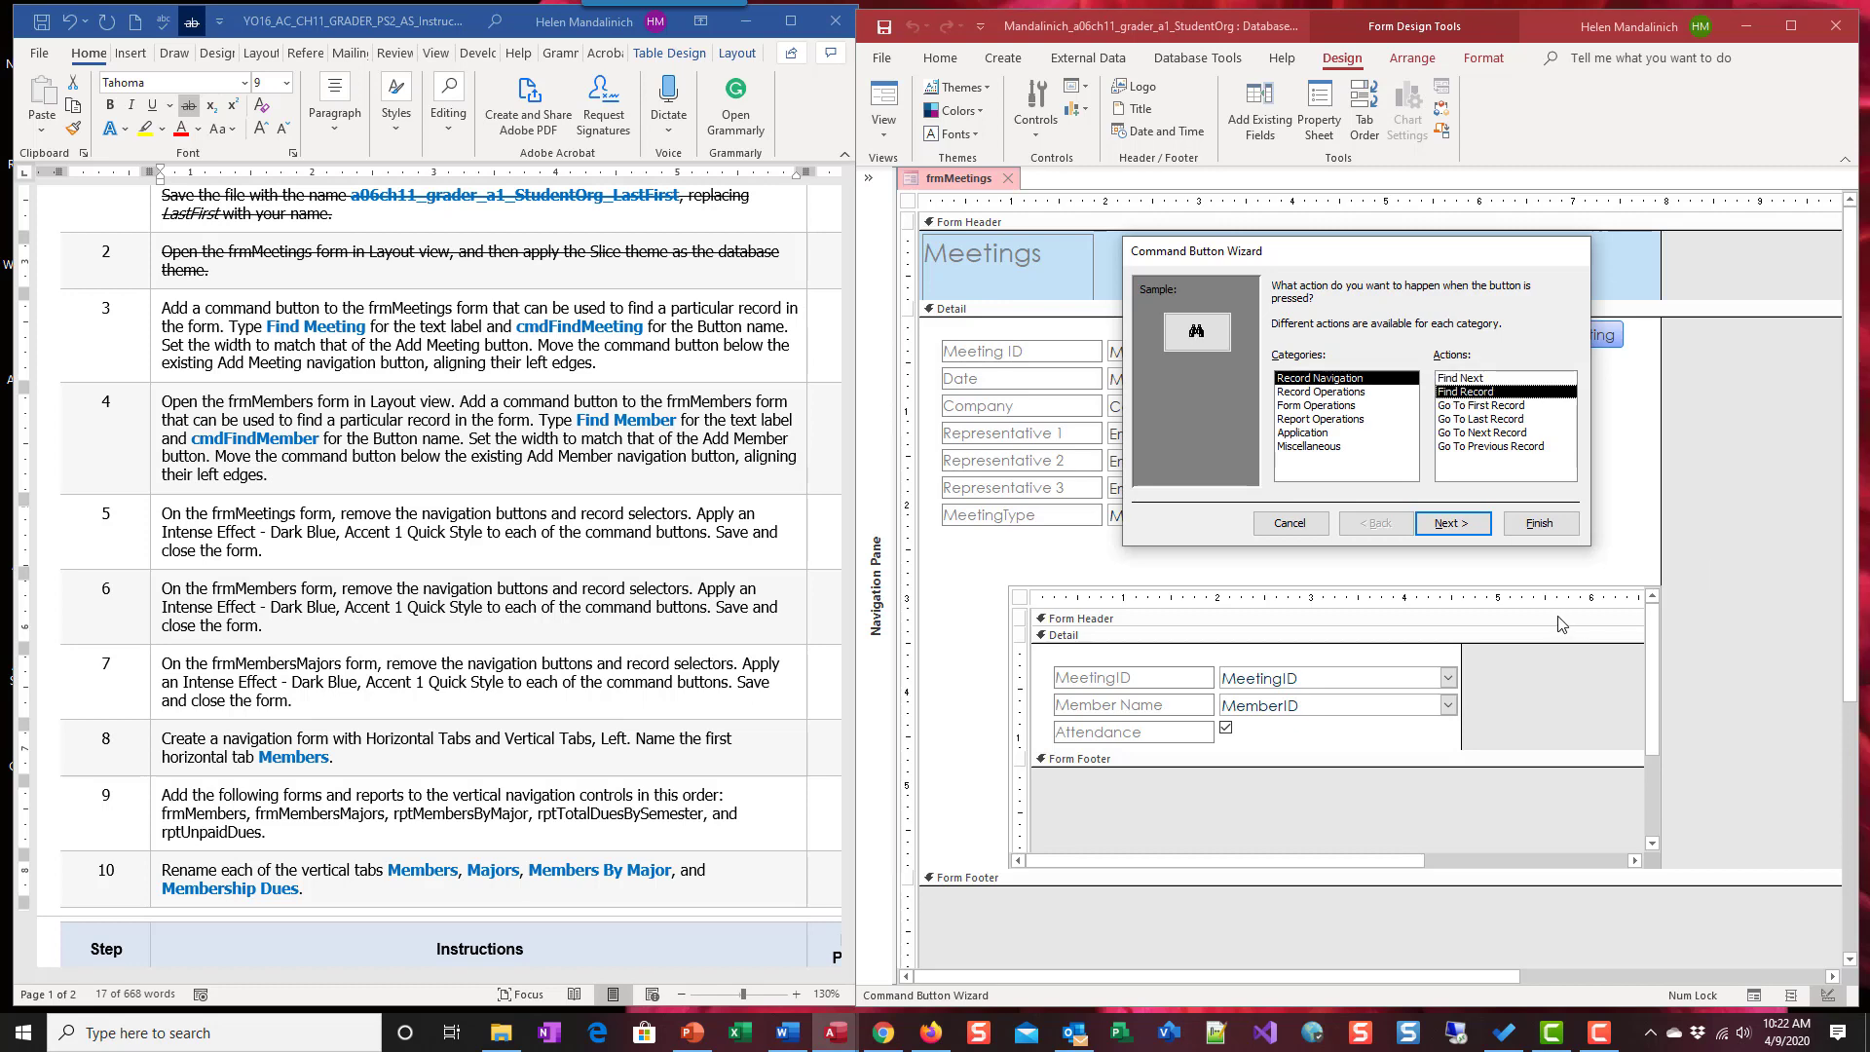
left_click(1474, 529)
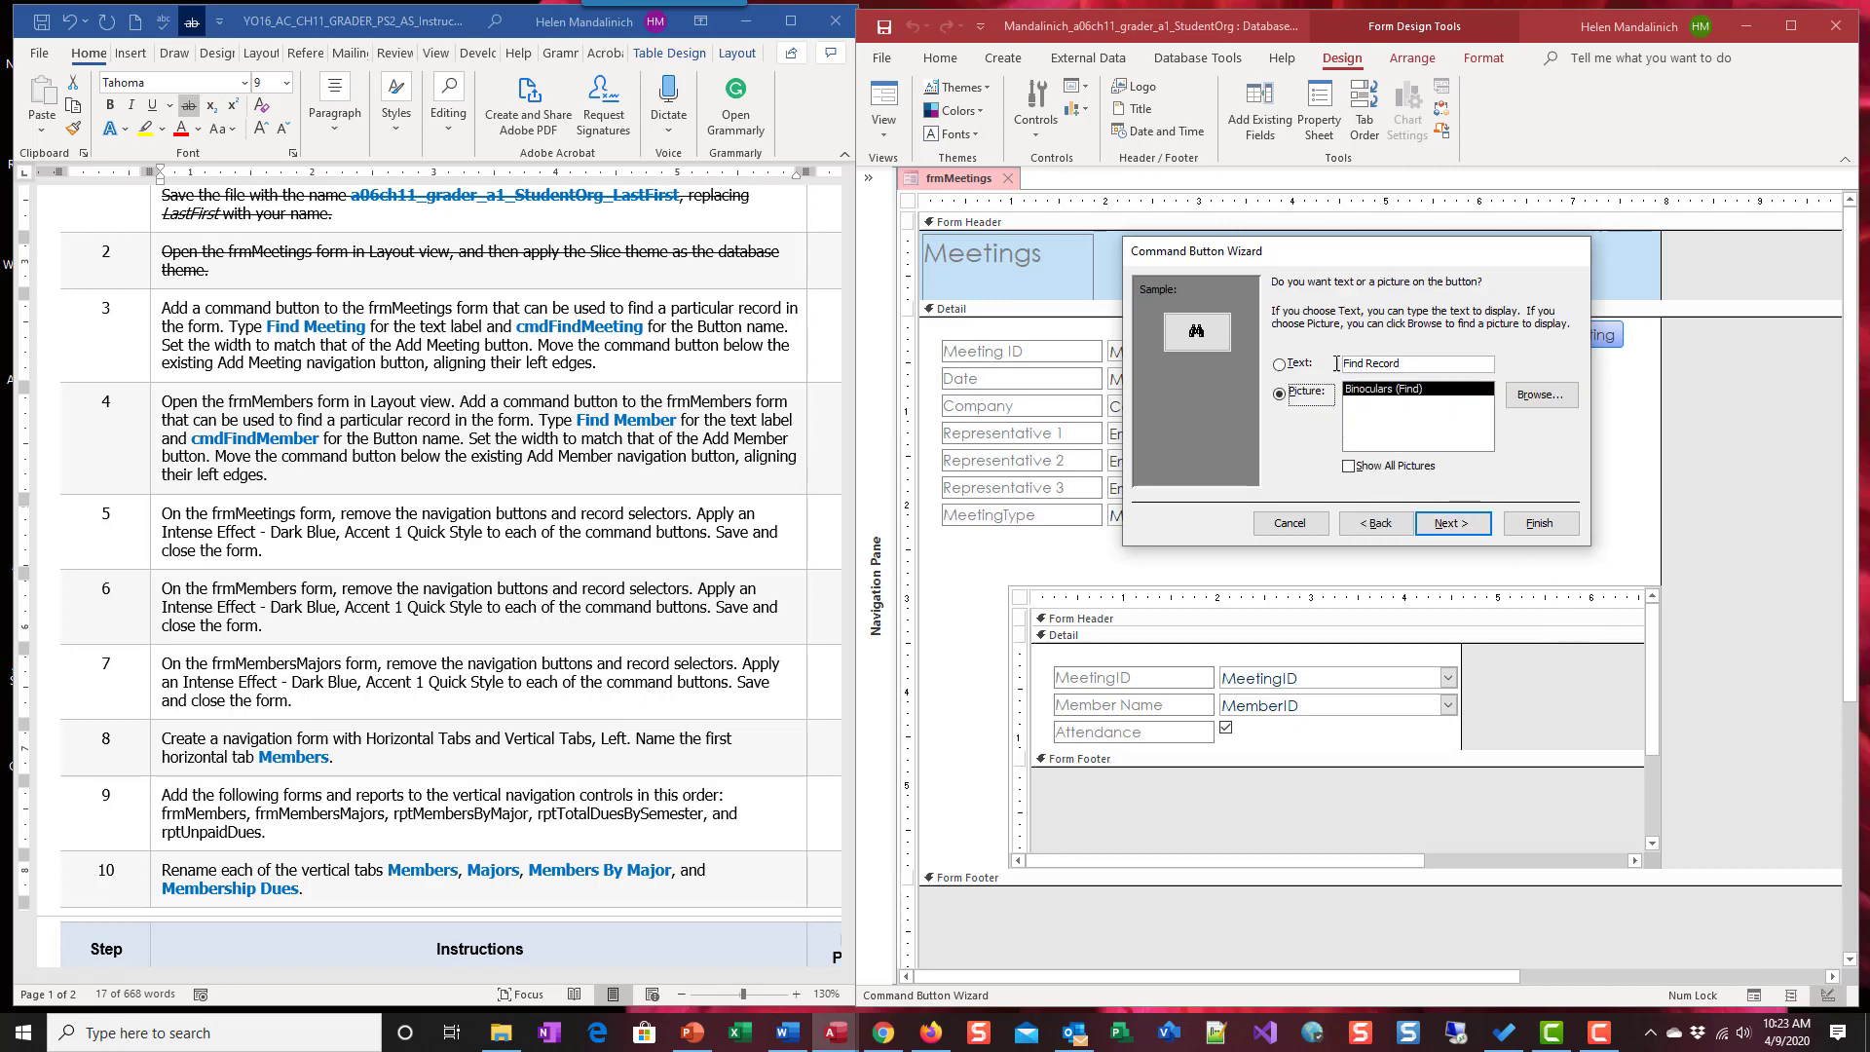
Give the new command button the text label Find Meeting and the name cmdFindMeeting, and complete the wizard.
left_click(1279, 364)
left_click(1350, 368)
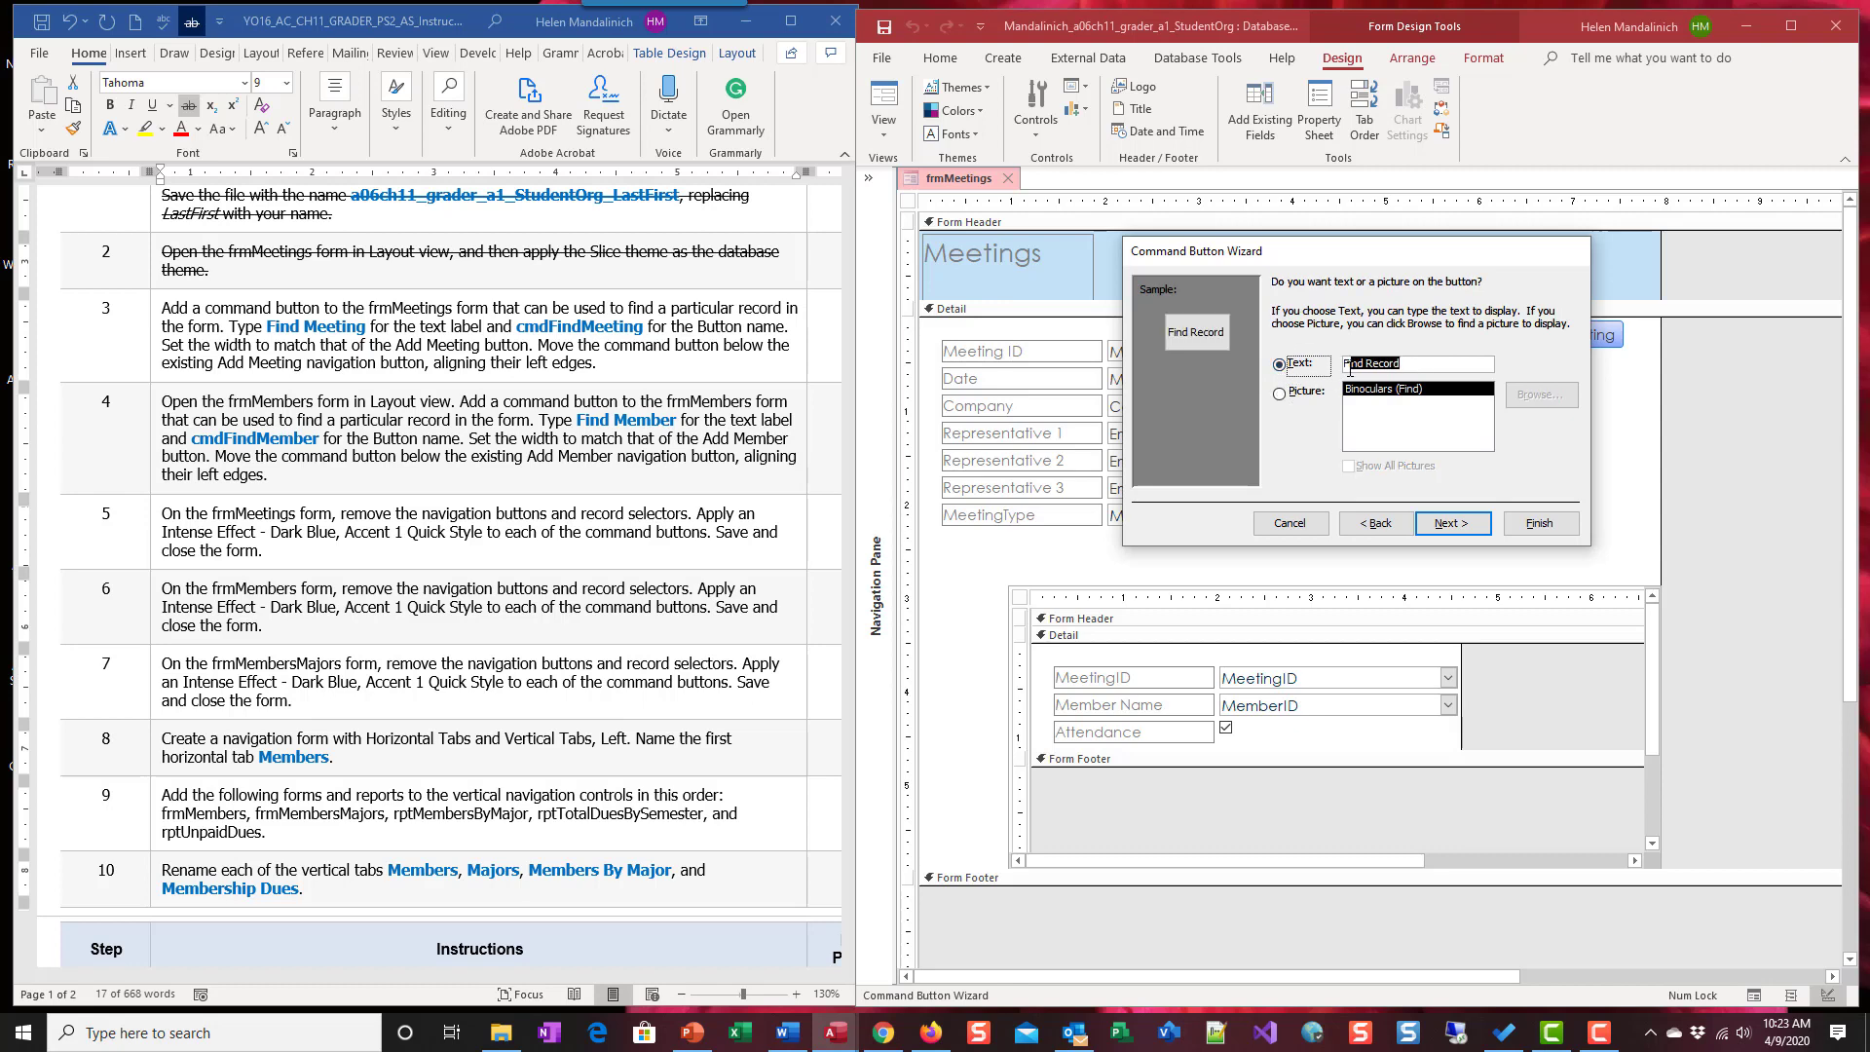
left_click(1400, 364)
left_click_drag(1400, 364, 1368, 367)
type("Meeting")
left_click(1445, 521)
type("cm")
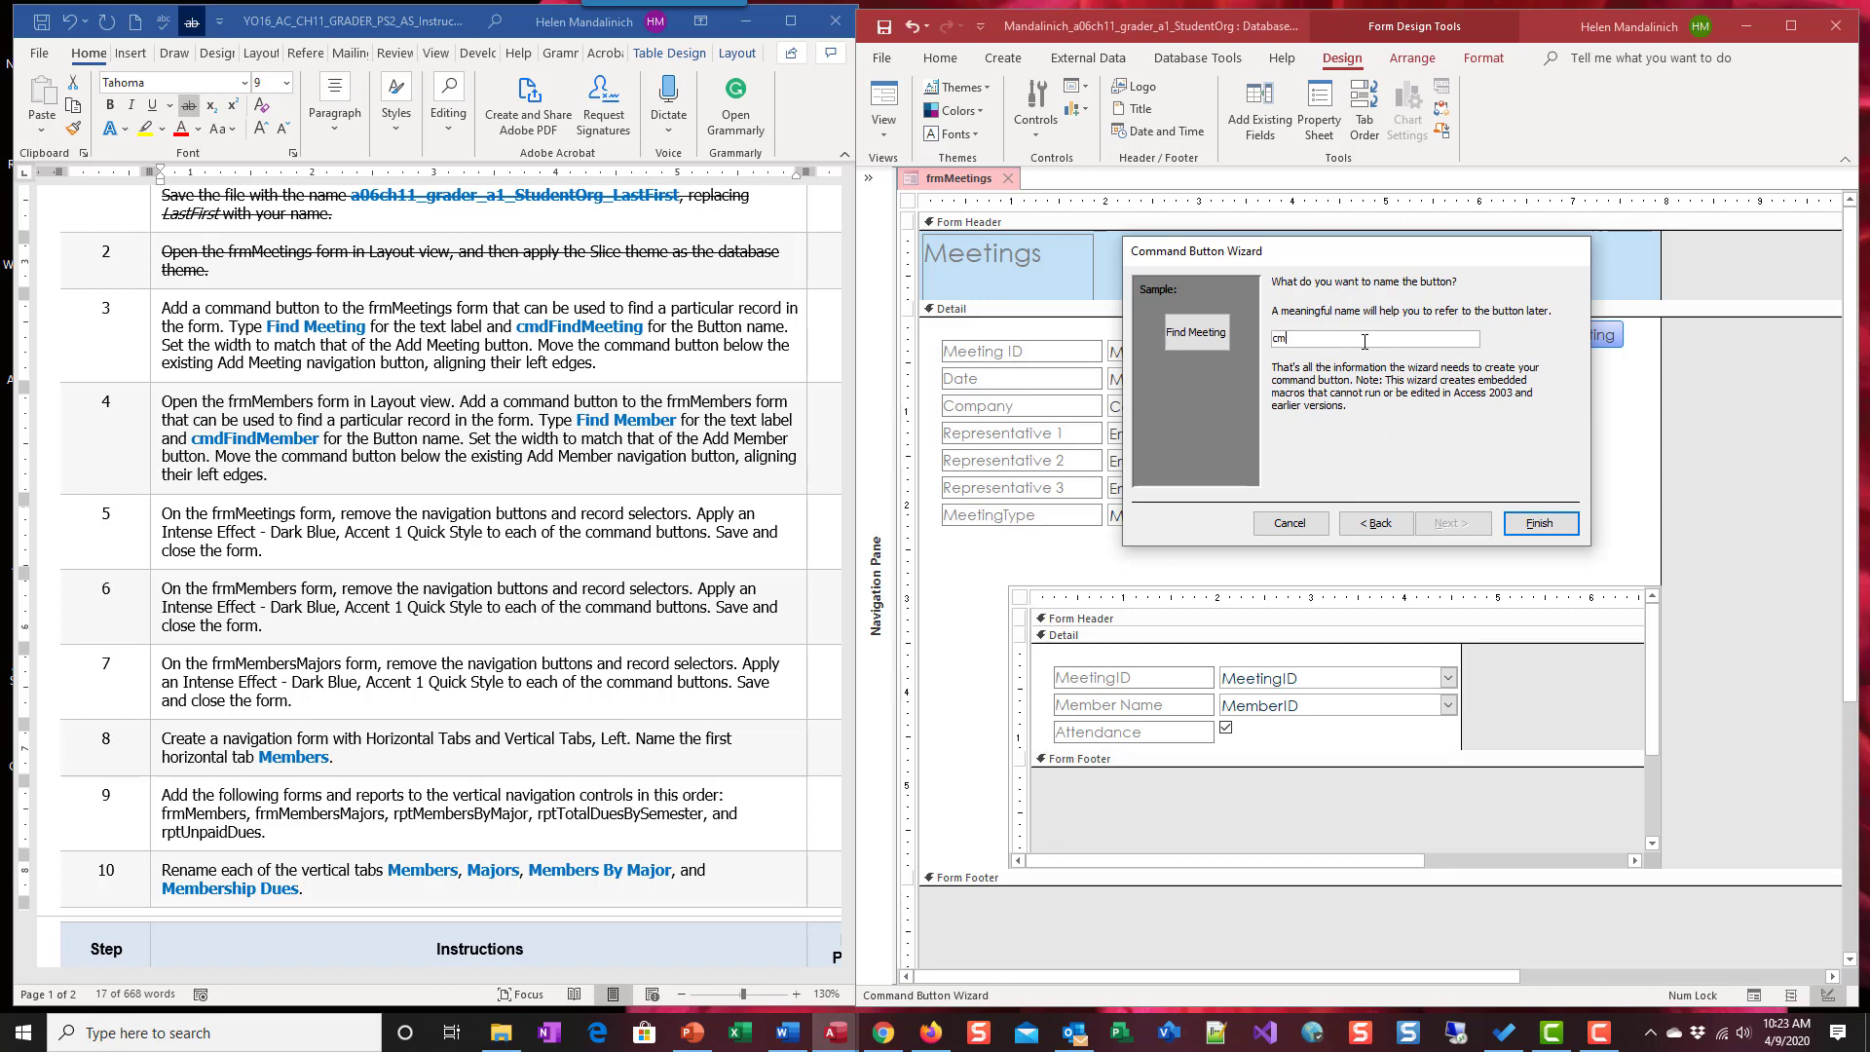
type("dFindmeetingeetin")
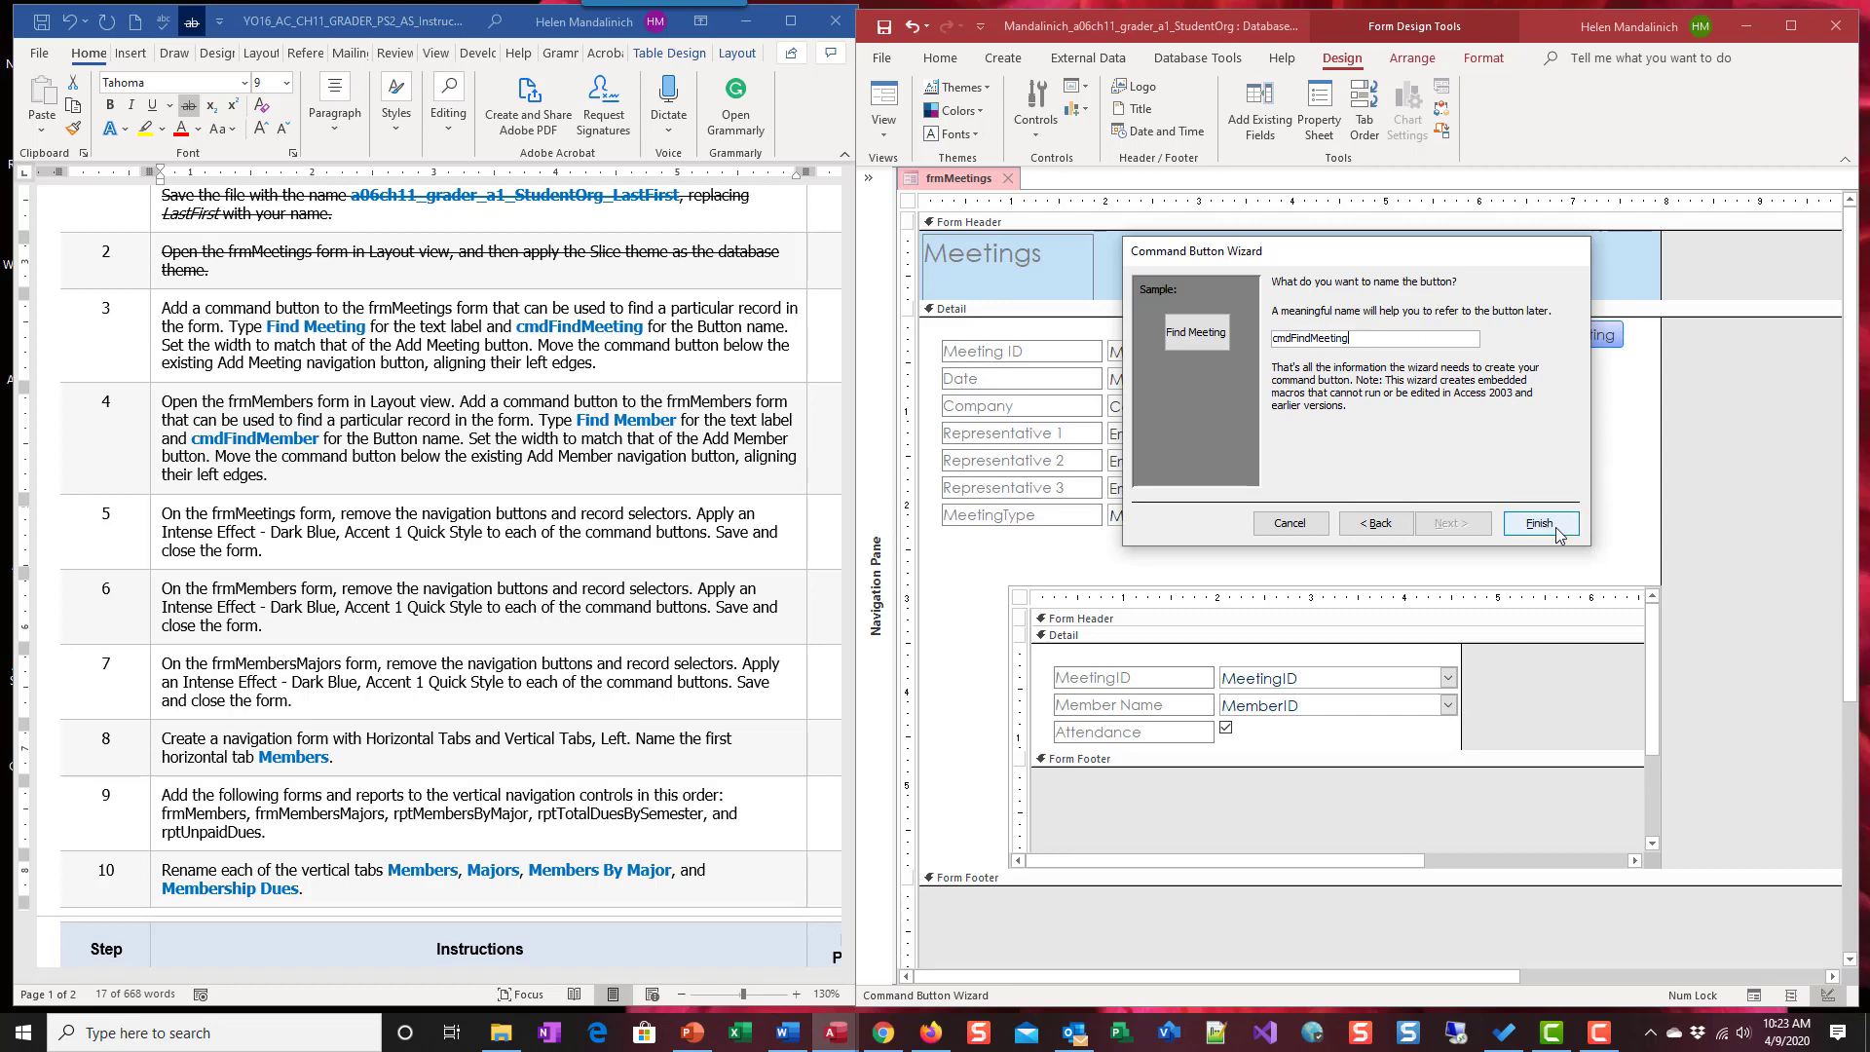
left_click(1539, 523)
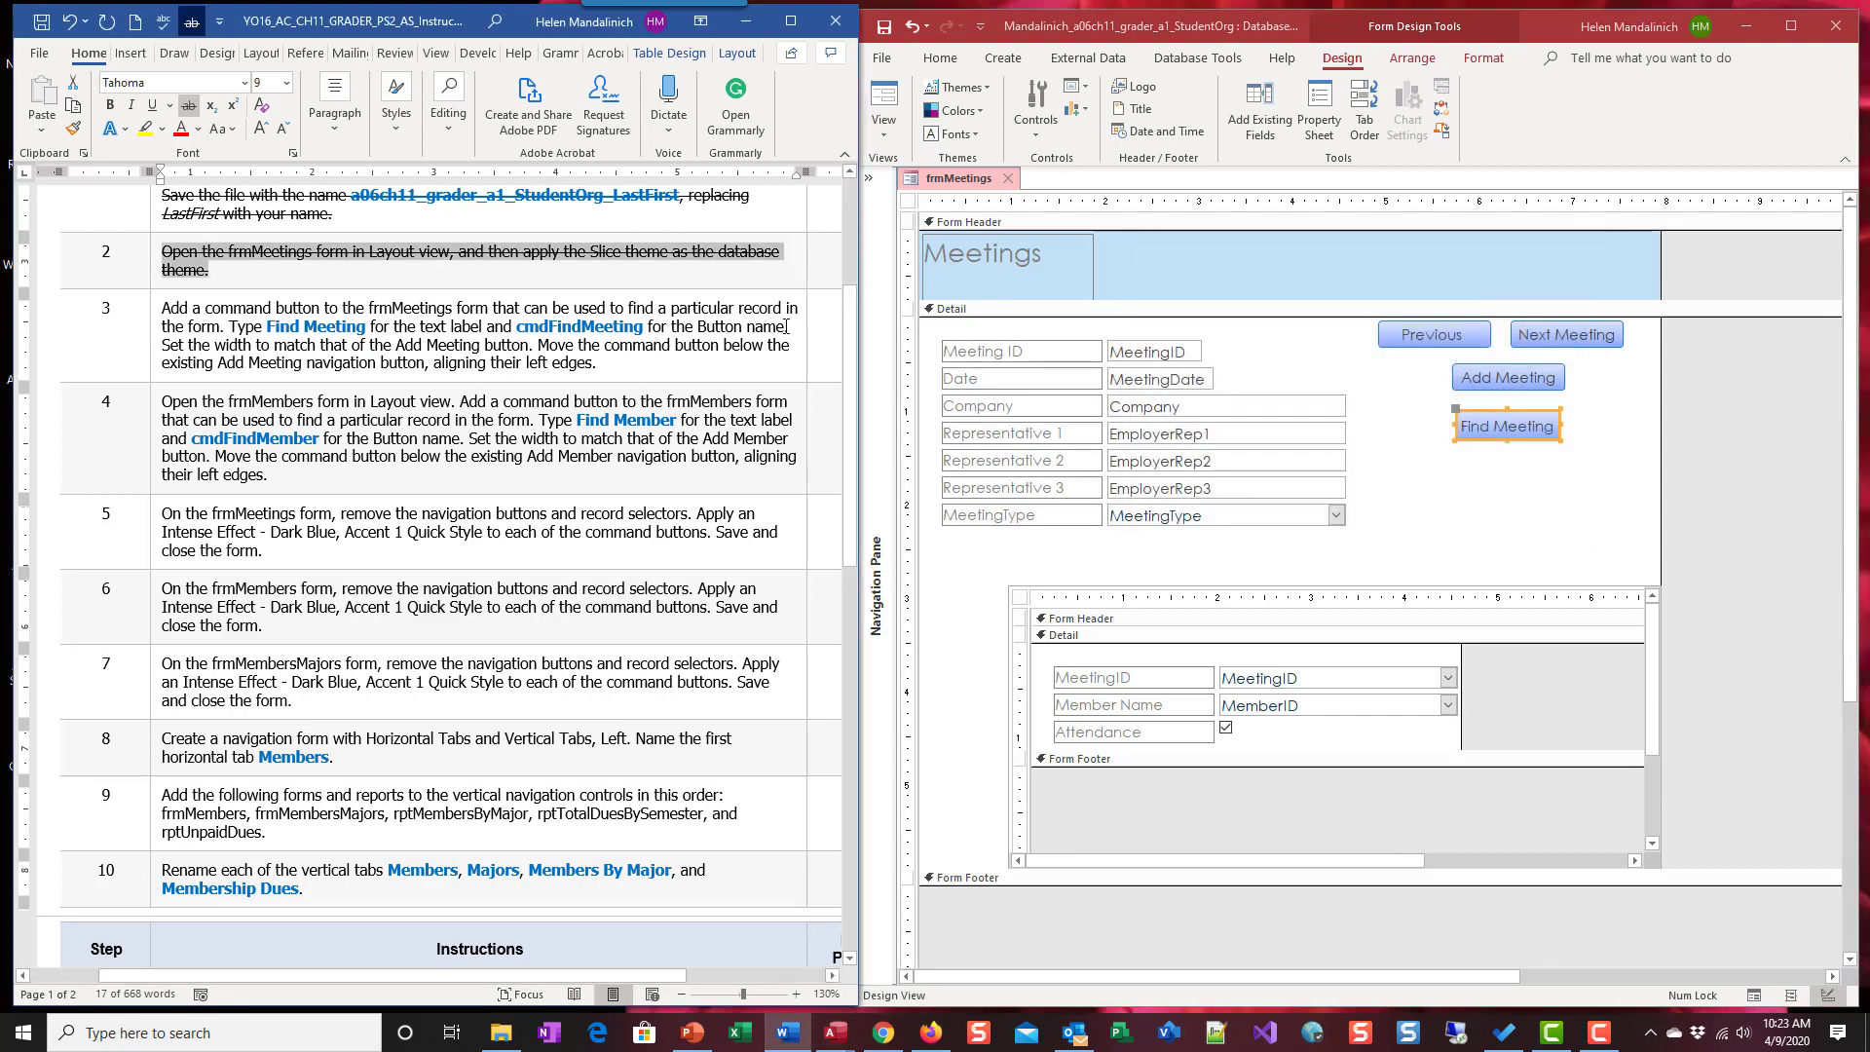
In the Word instructions, strike through the first two sentences of step 3, up to the button name.
left_click_drag(786, 326, 164, 304)
left_click(189, 106)
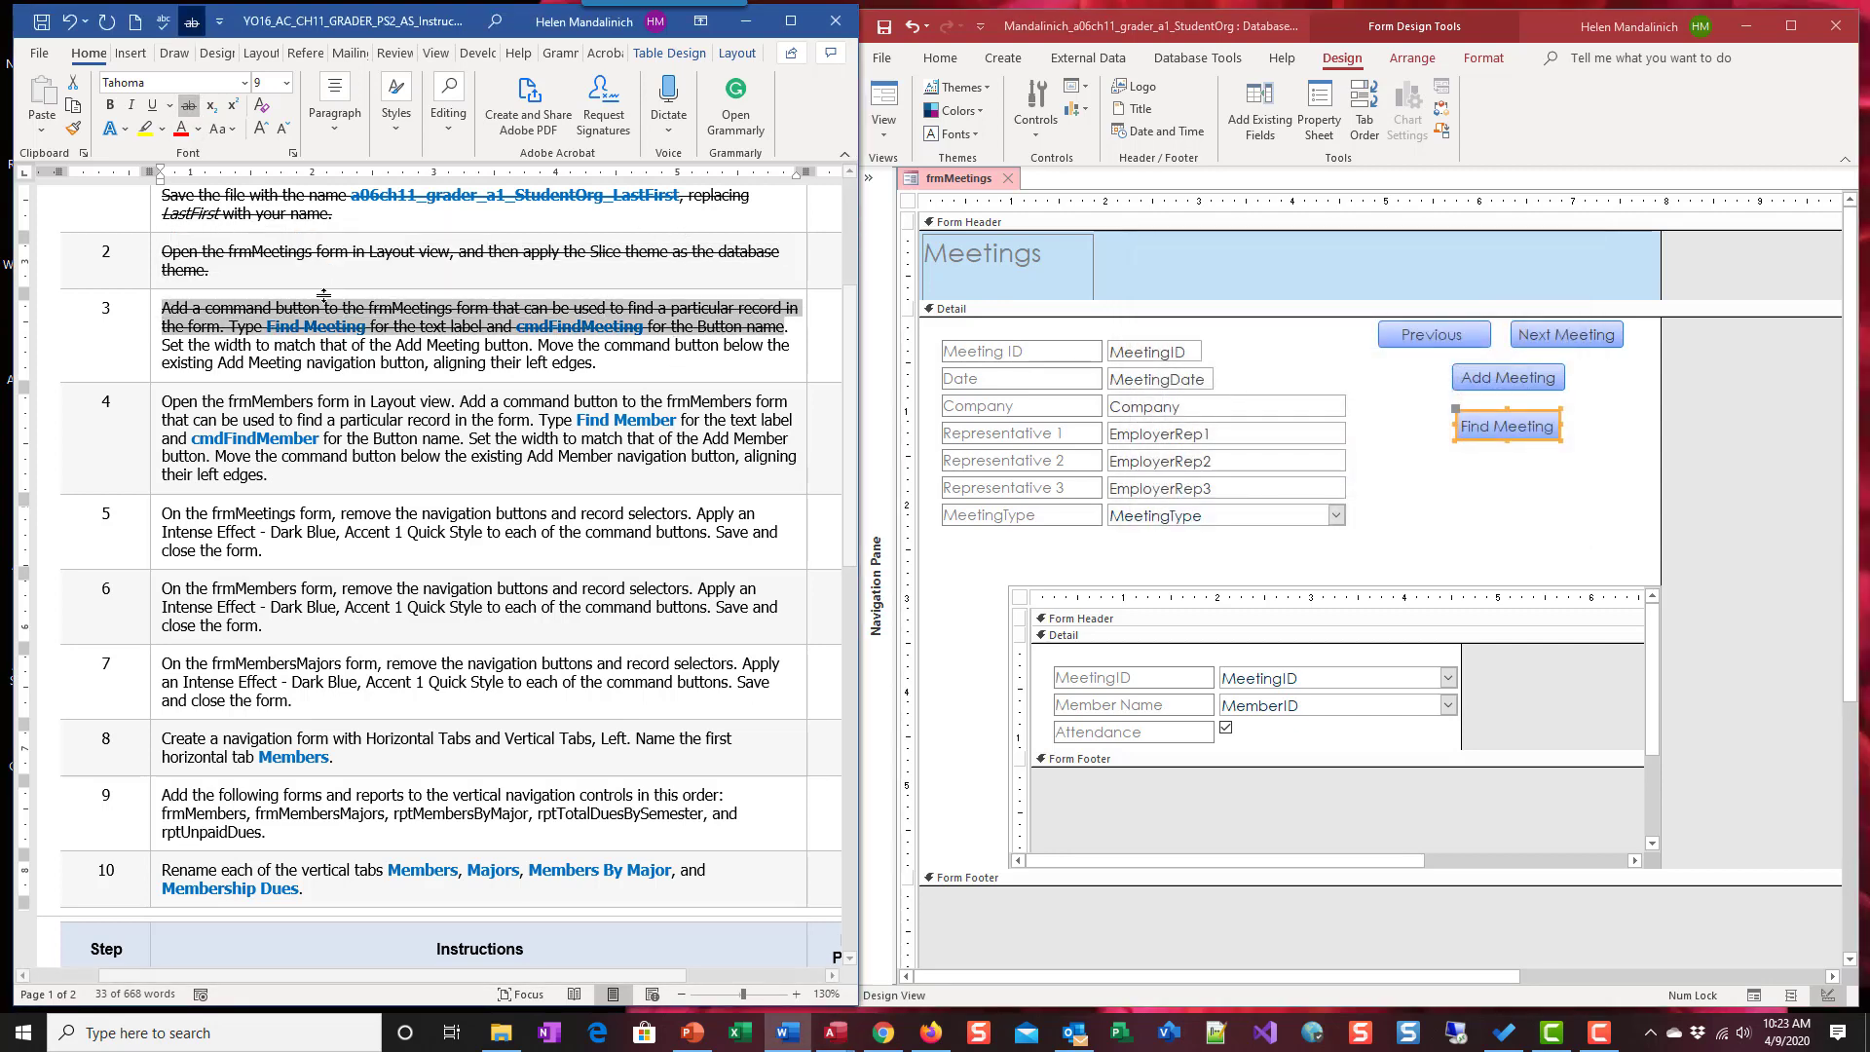
In Access, match the widths of the Add Meeting and Find Meeting buttons by sizing both to the widest.
left_click(1551, 387, "shift")
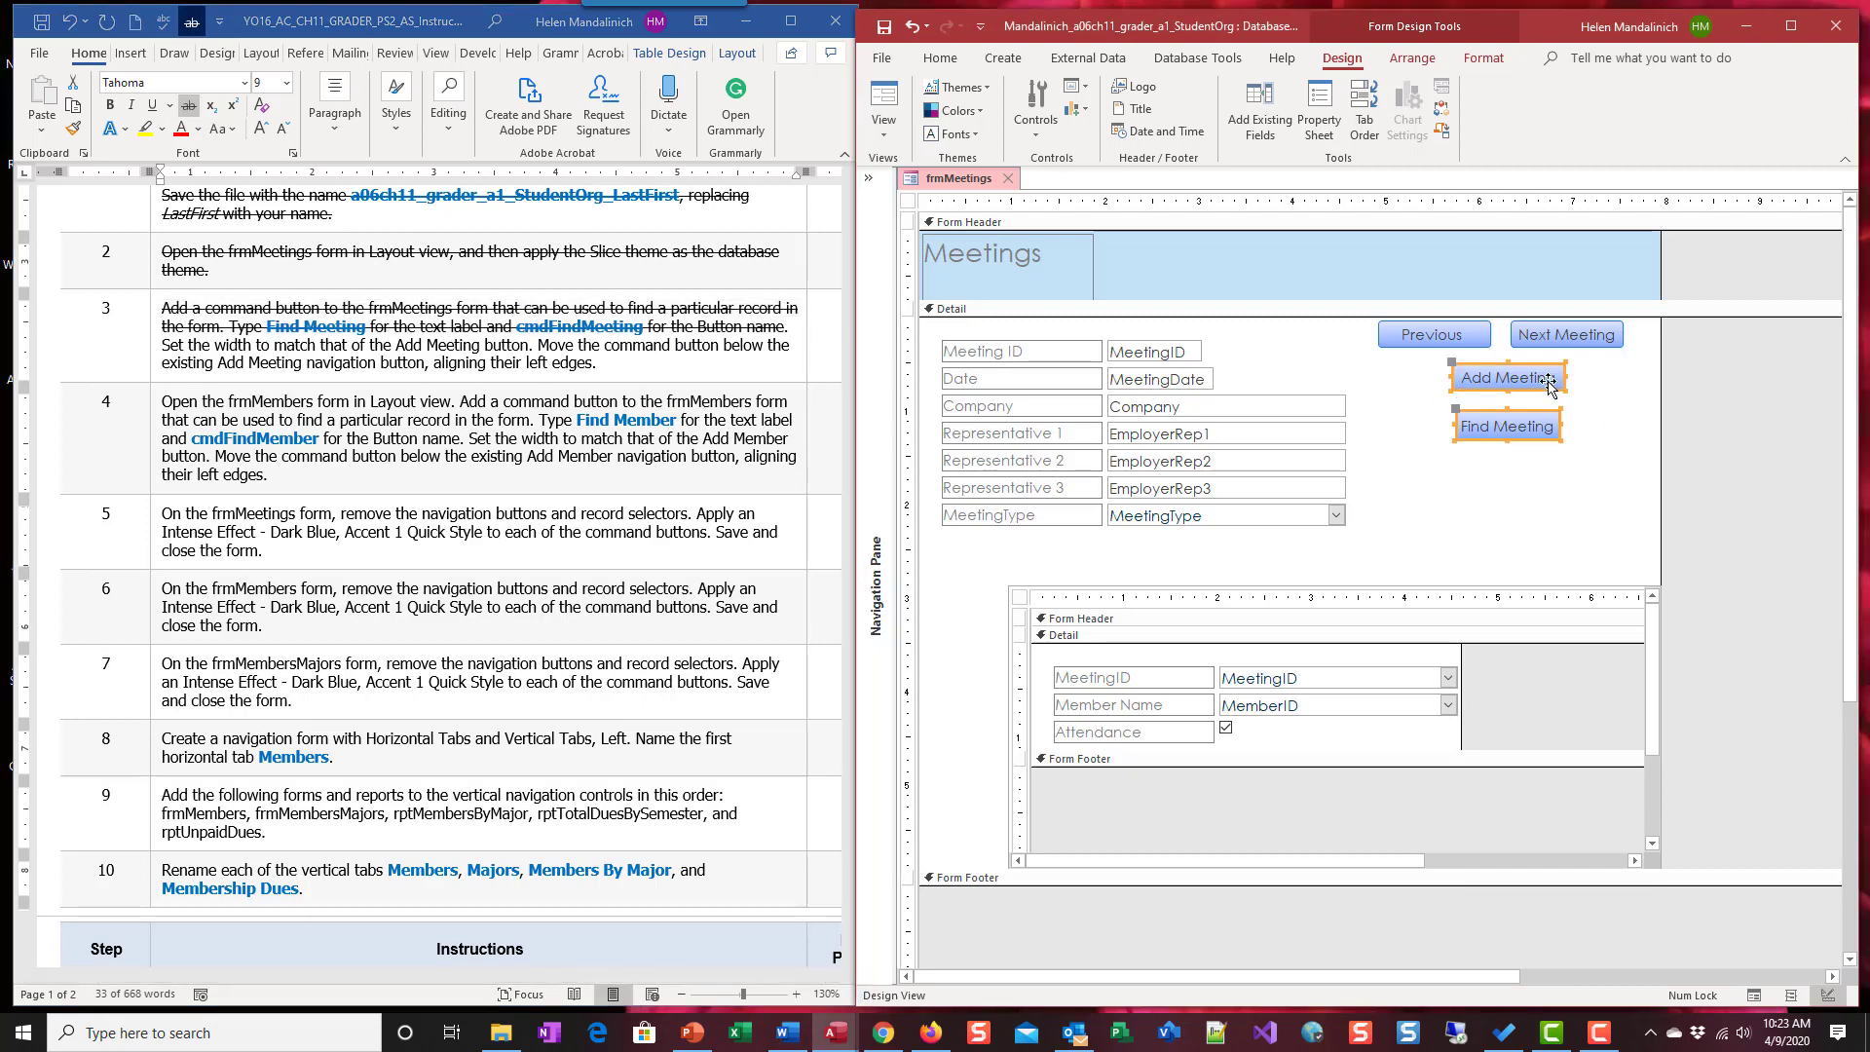
left_click(1400, 60)
left_click(1595, 126)
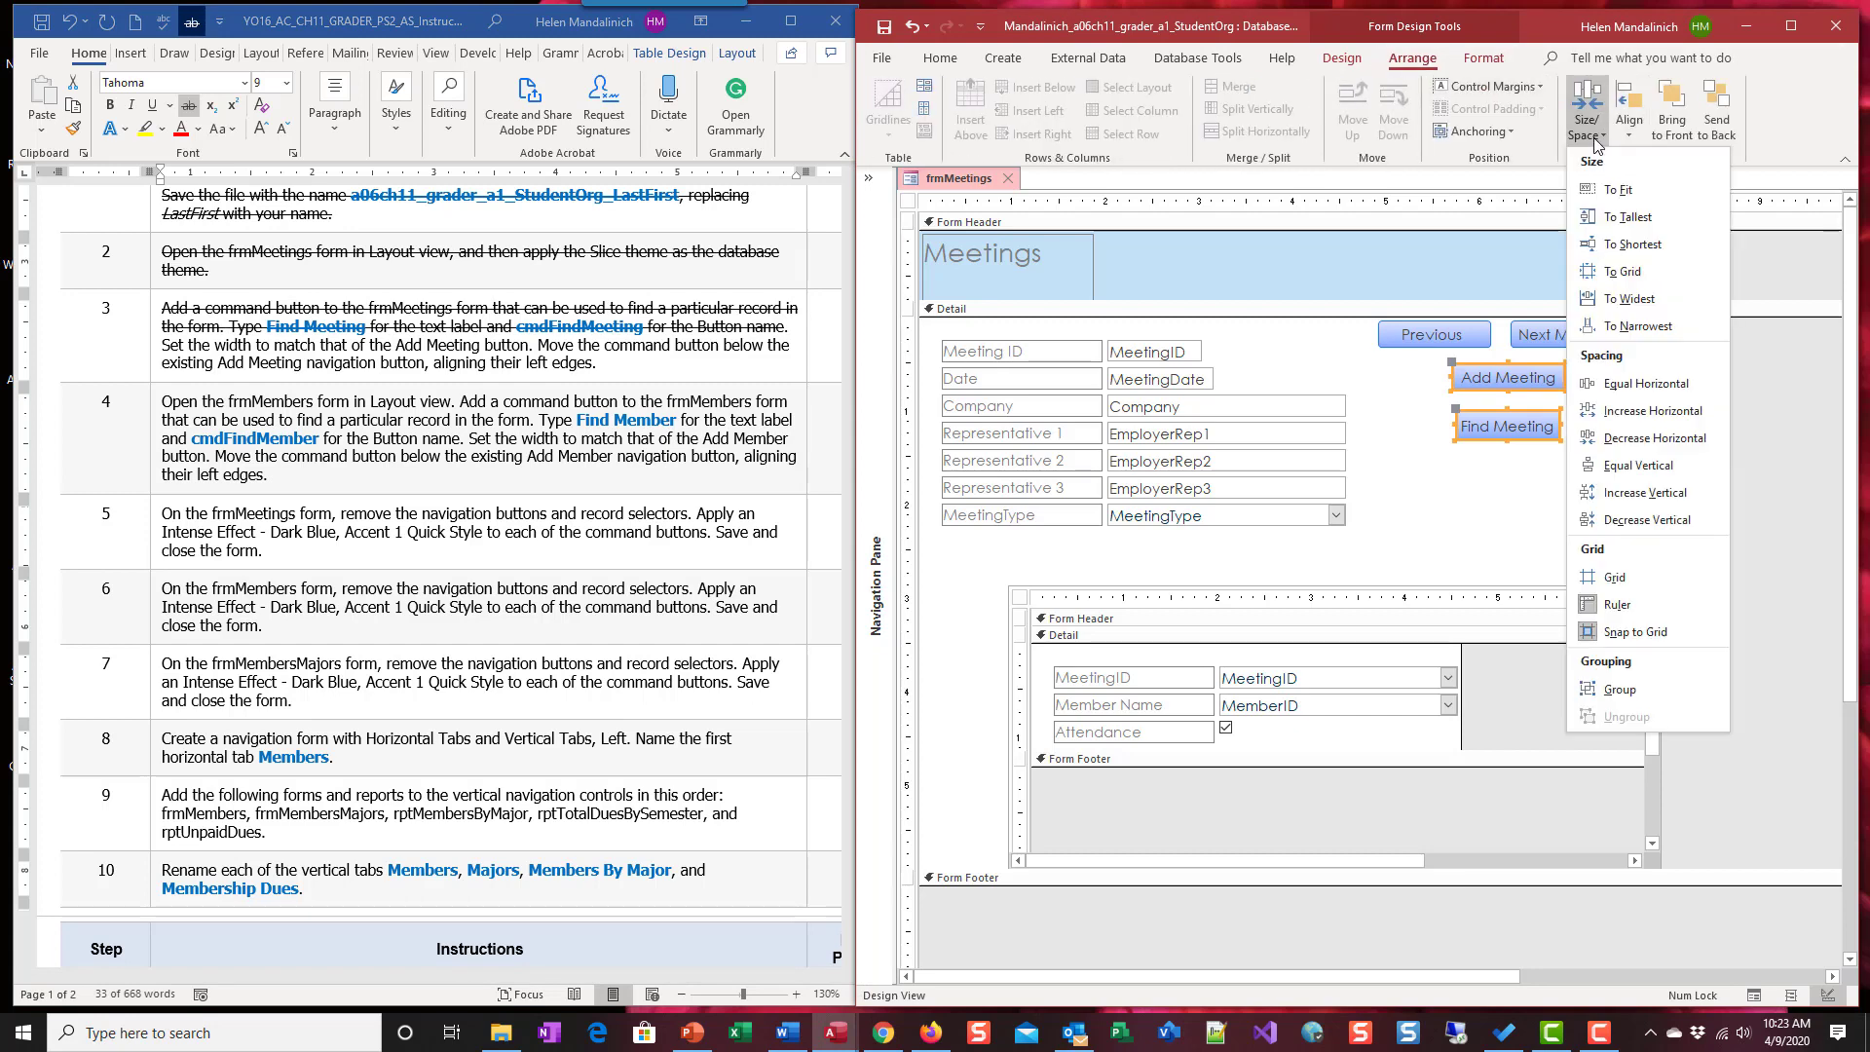
left_click(1628, 298)
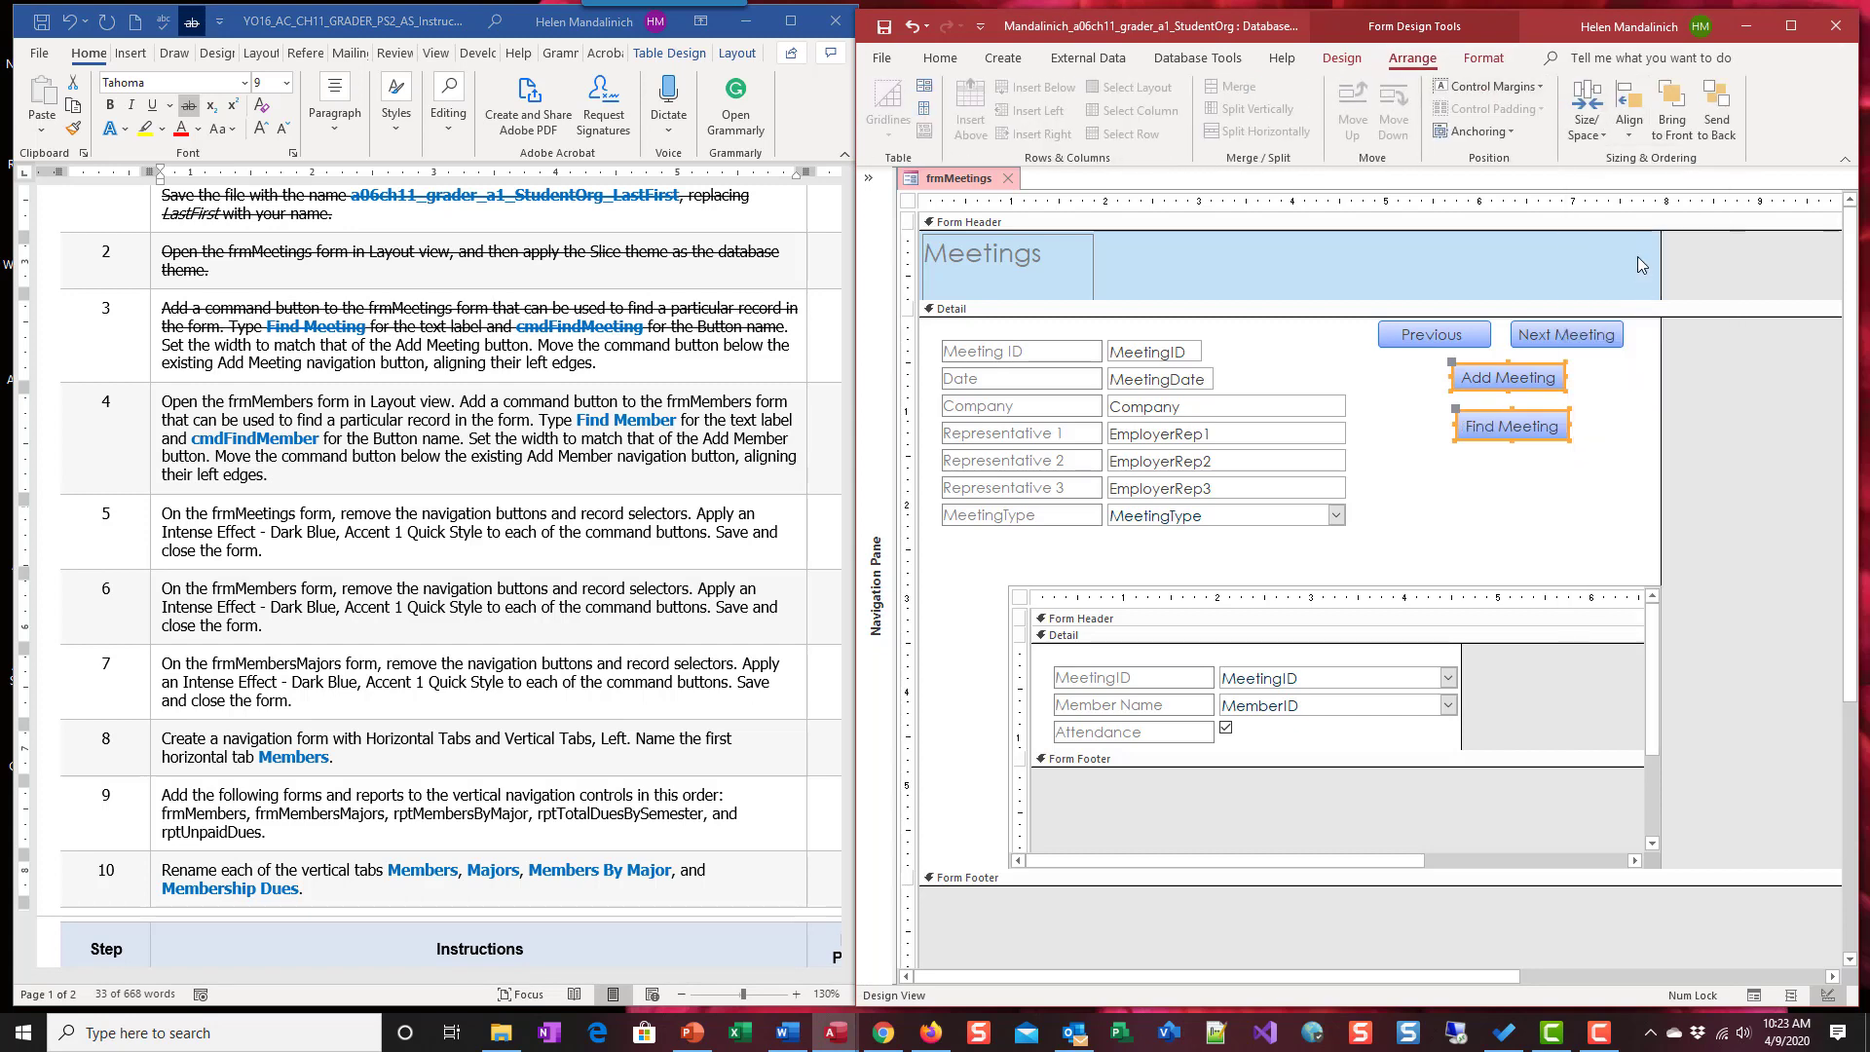
left_click(1595, 137)
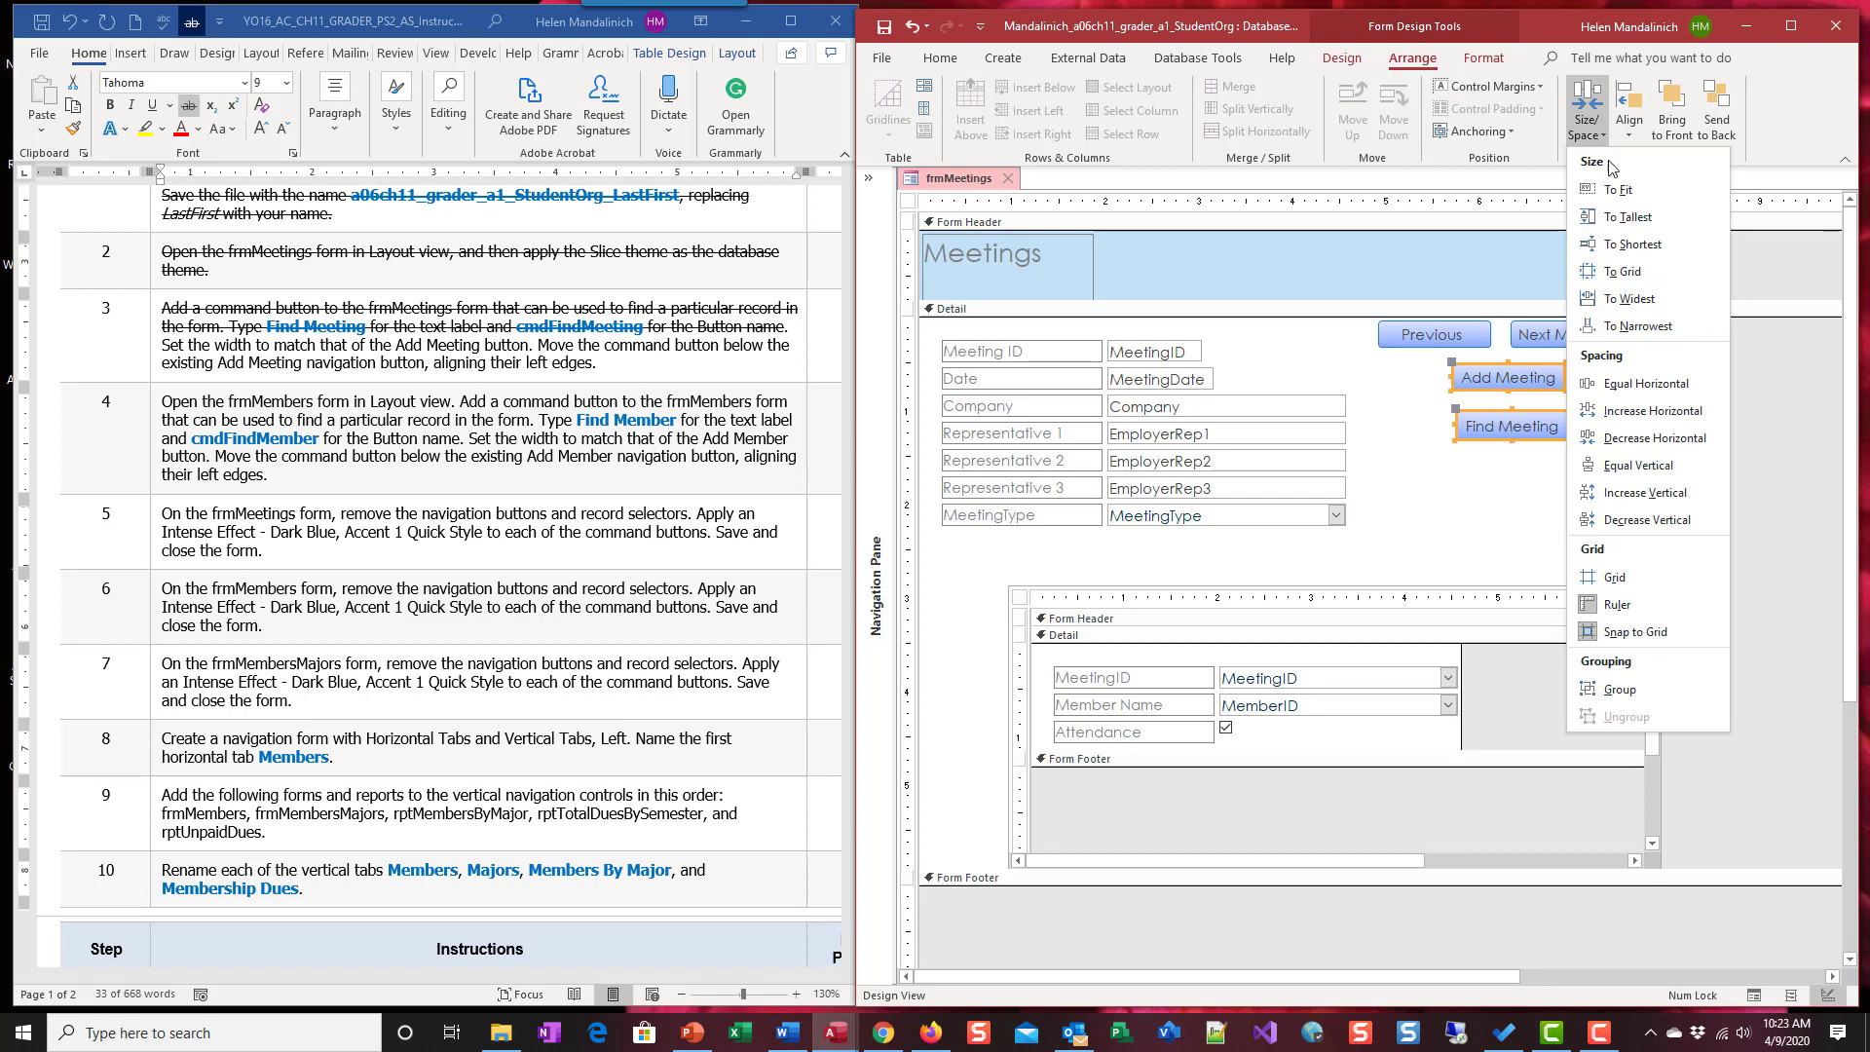
left_click(1622, 220)
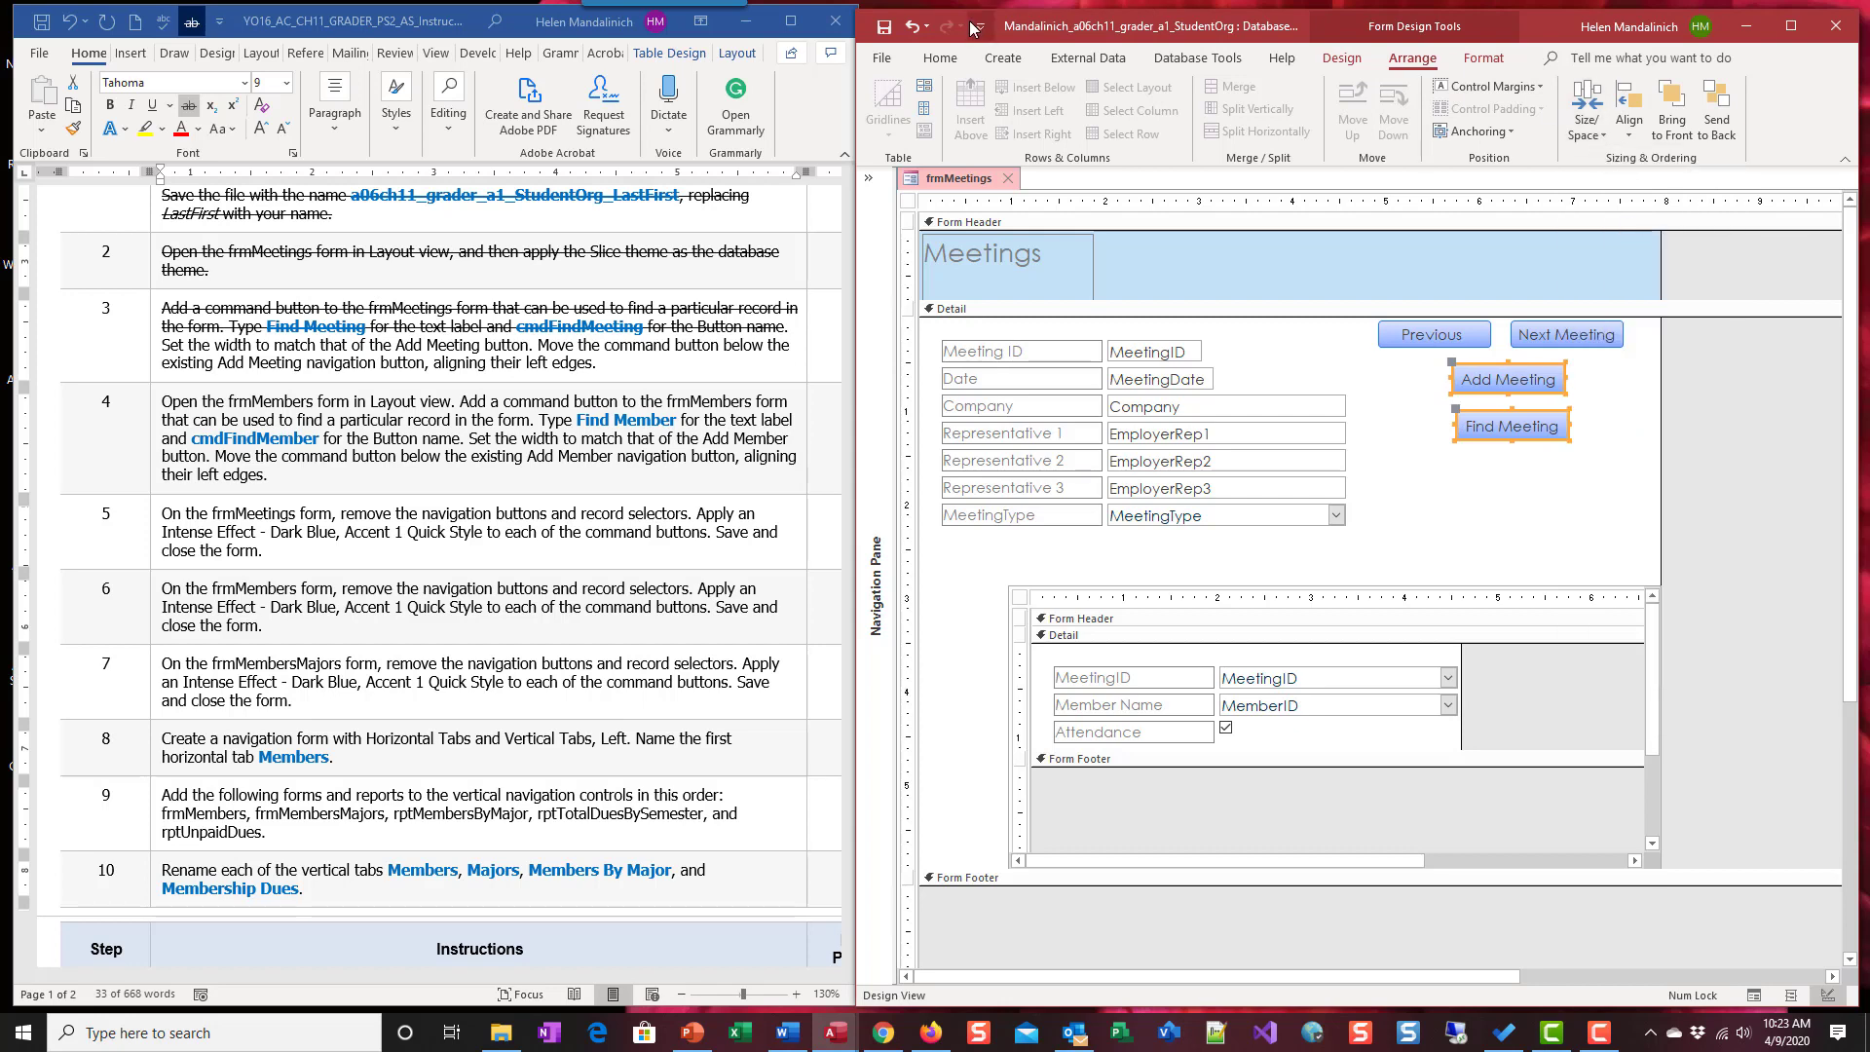
left_click(918, 36)
Size the Add Meeting and Find Meeting buttons to the shortest height and align their left edges.
left_click(1586, 112)
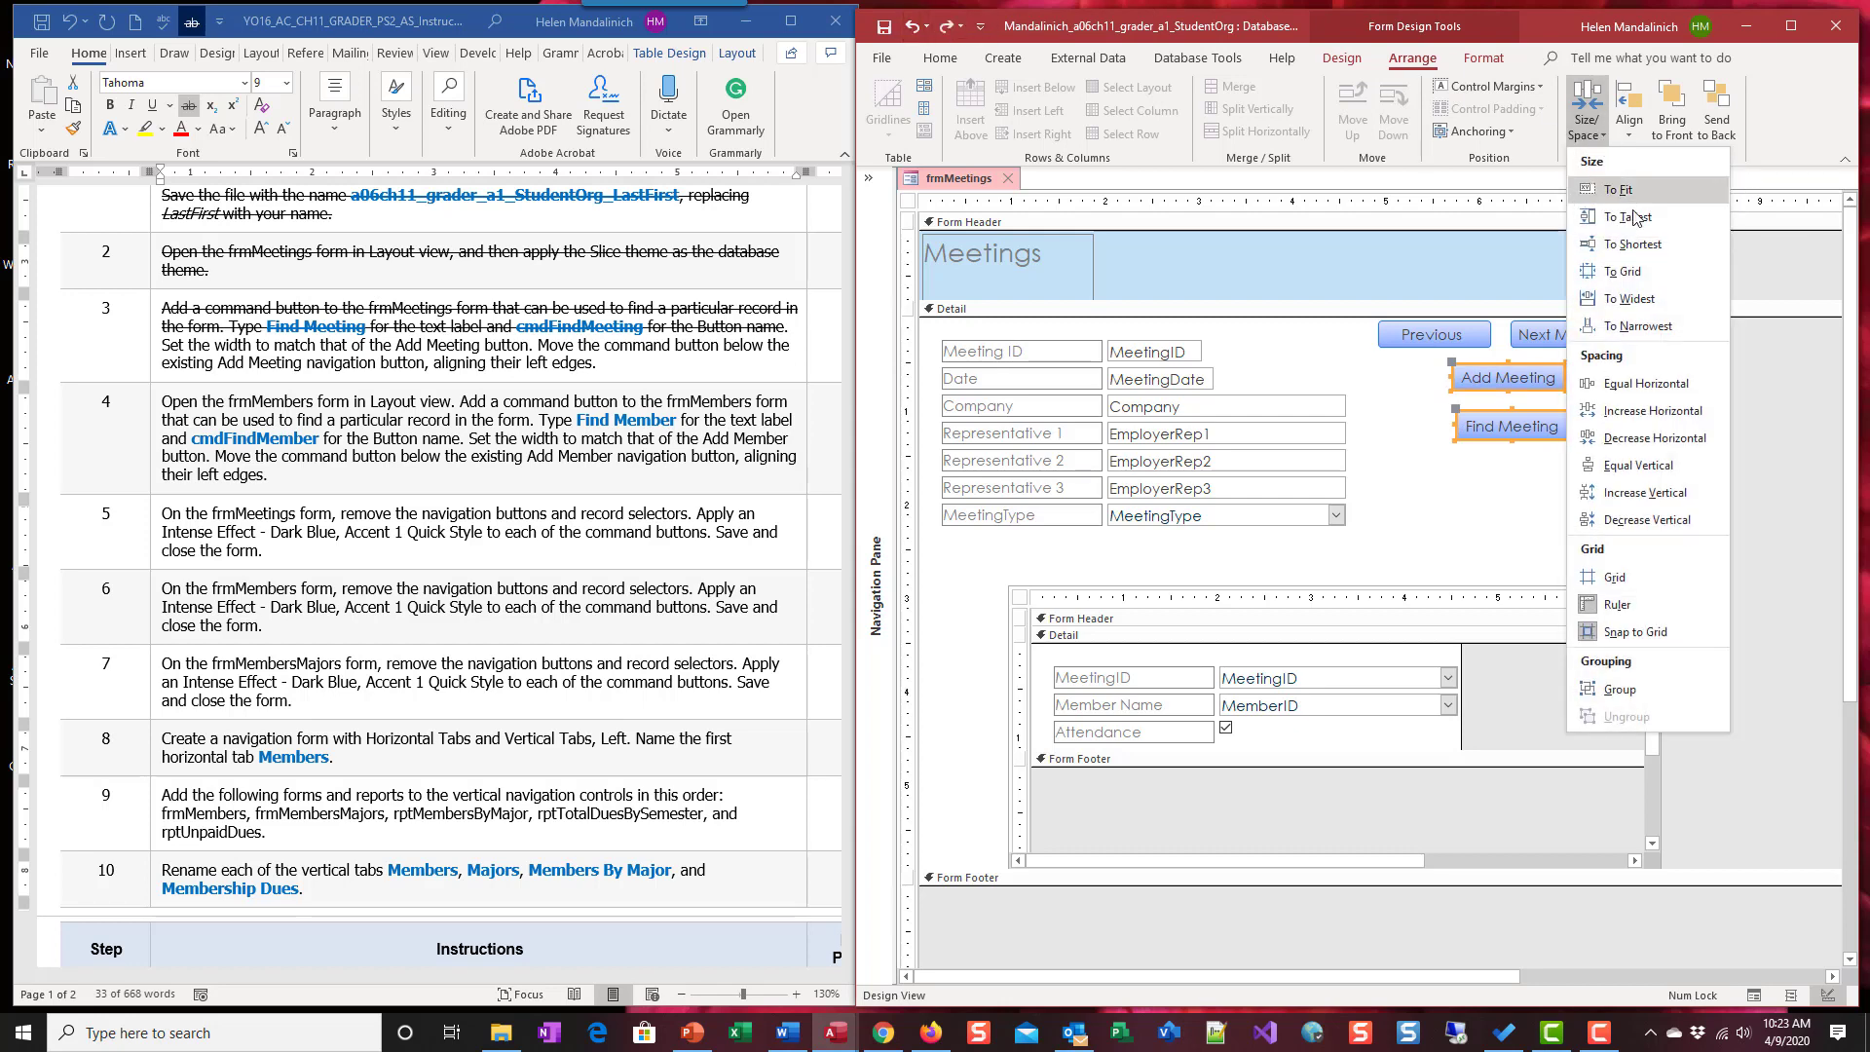
left_click(1640, 246)
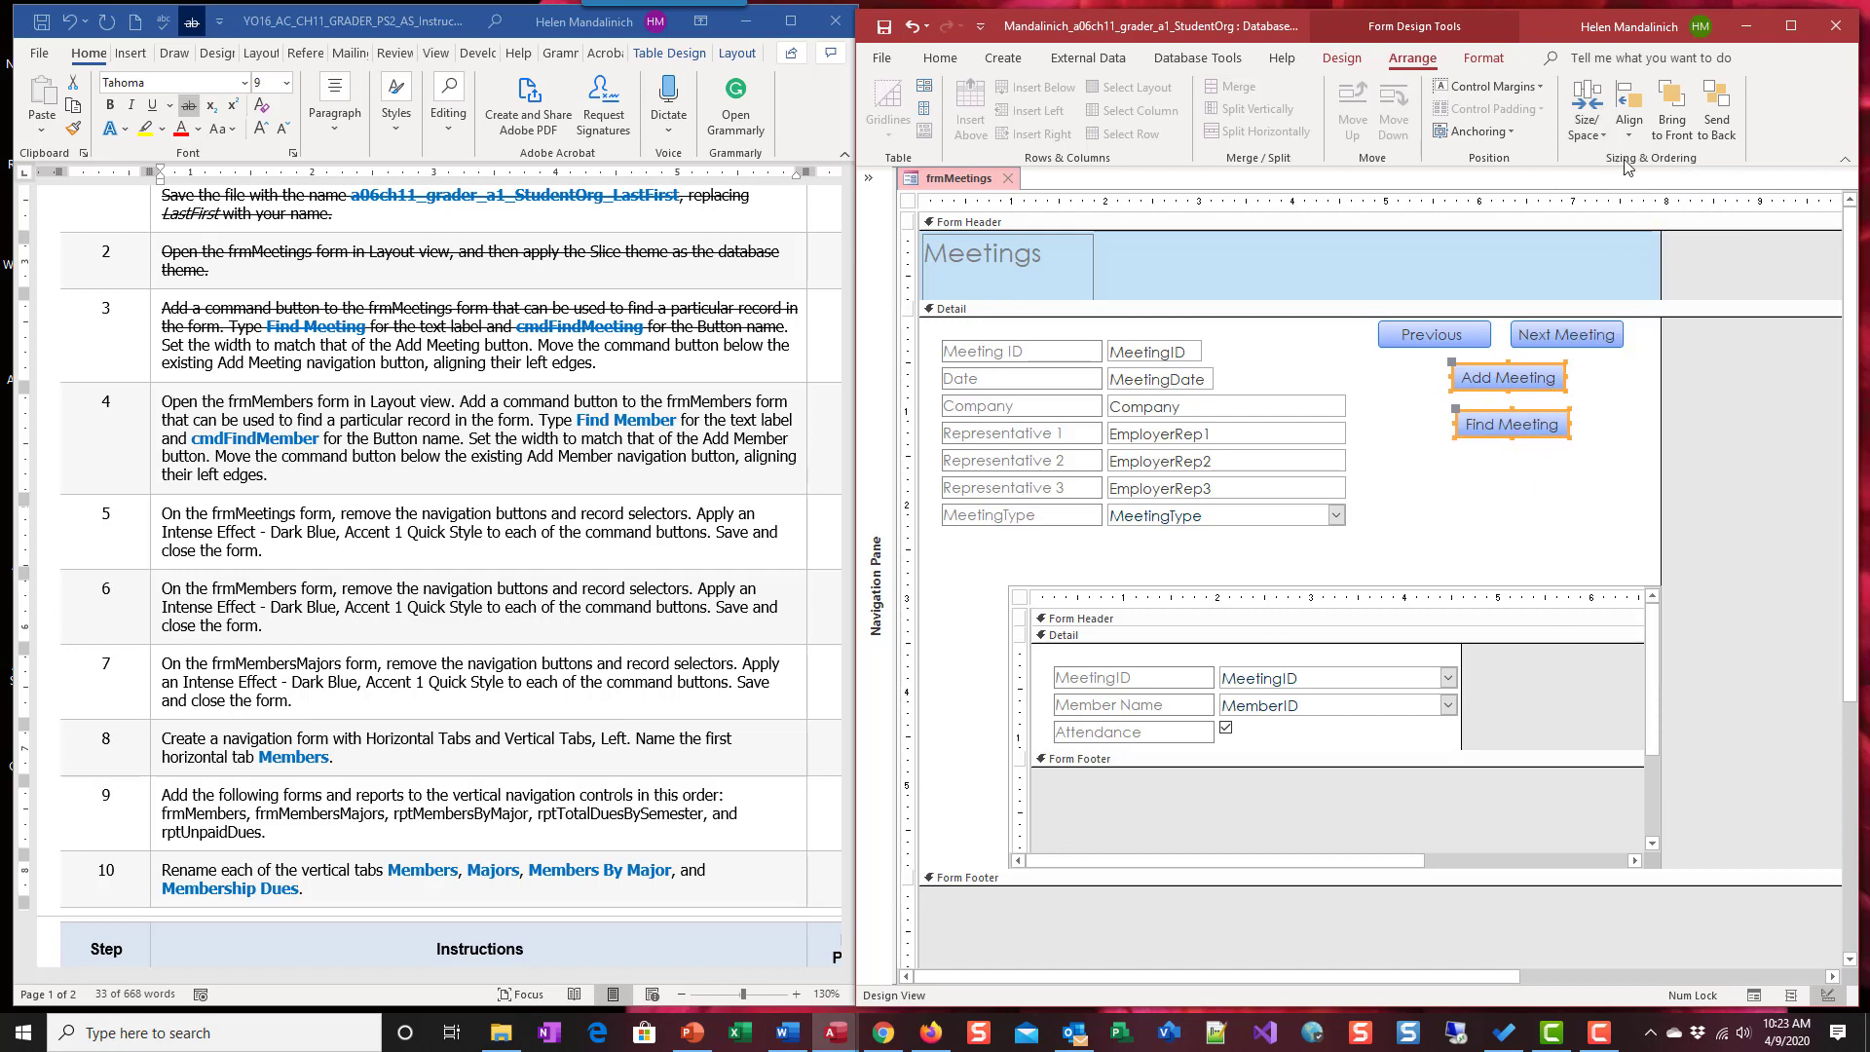
left_click(1628, 109)
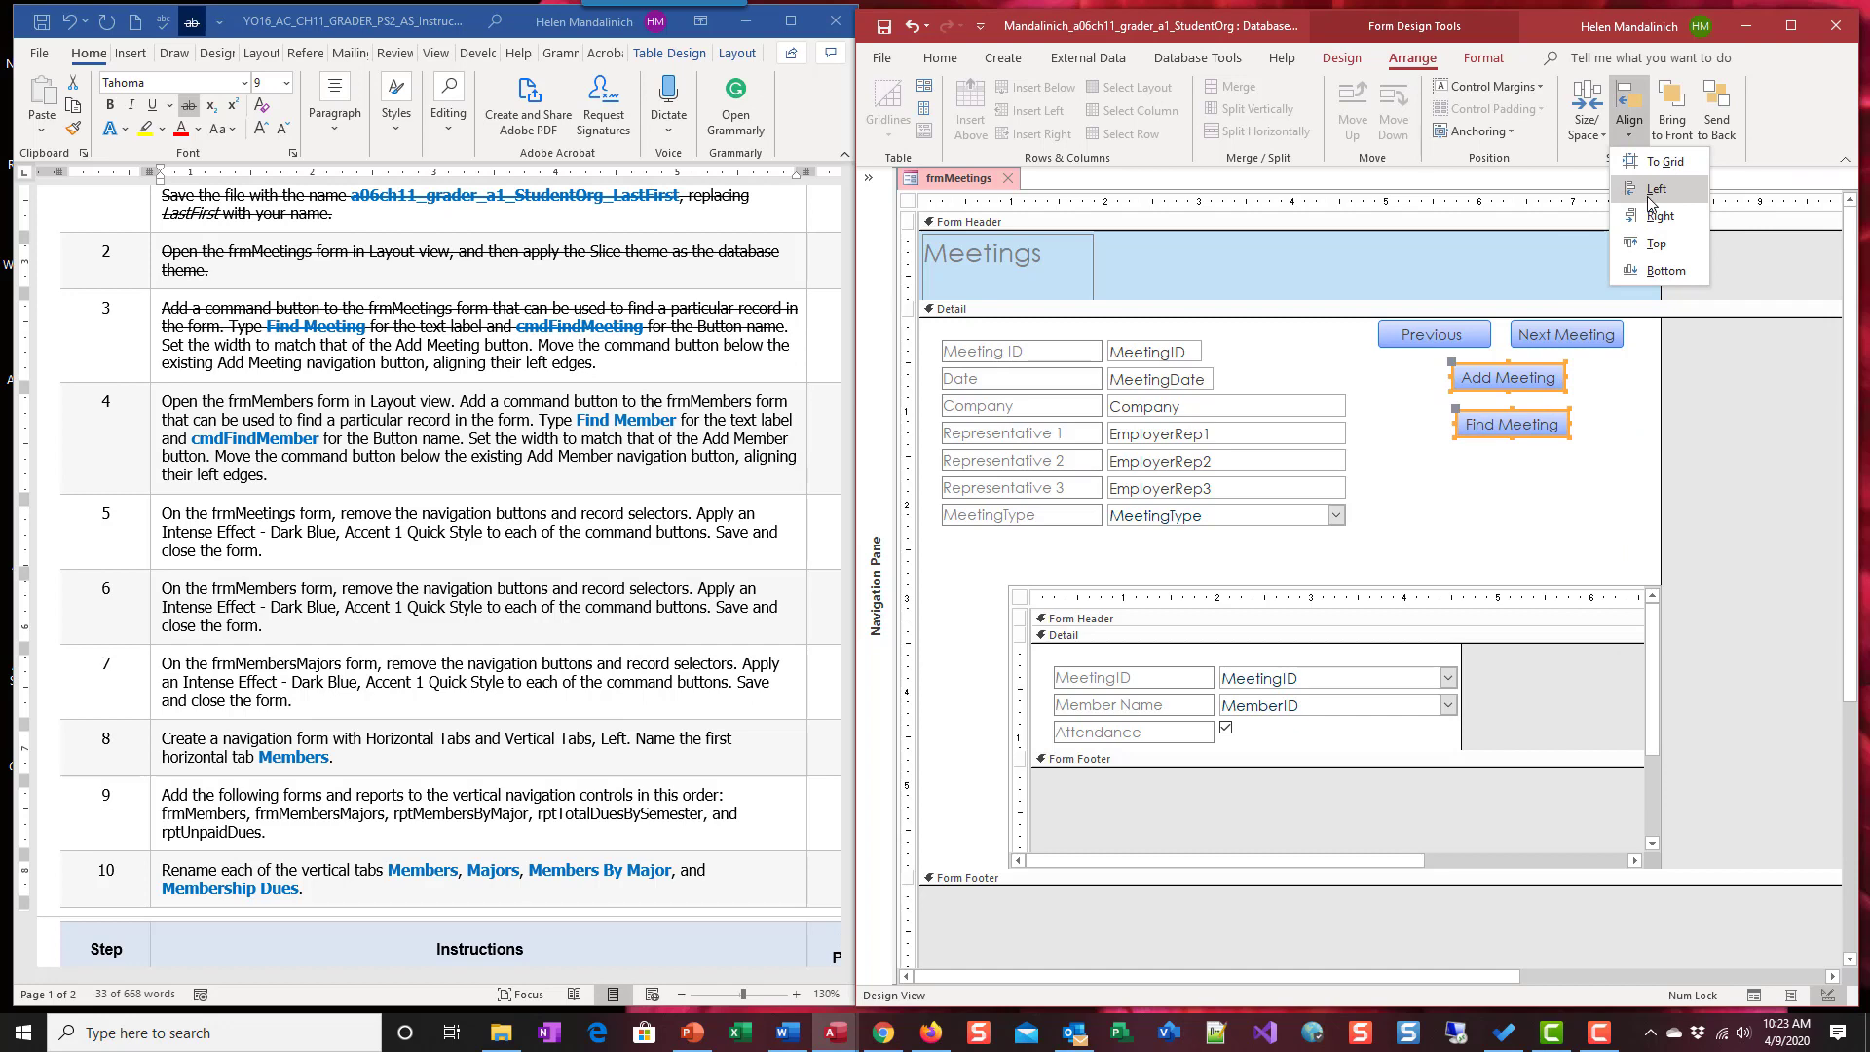
left_click(1653, 189)
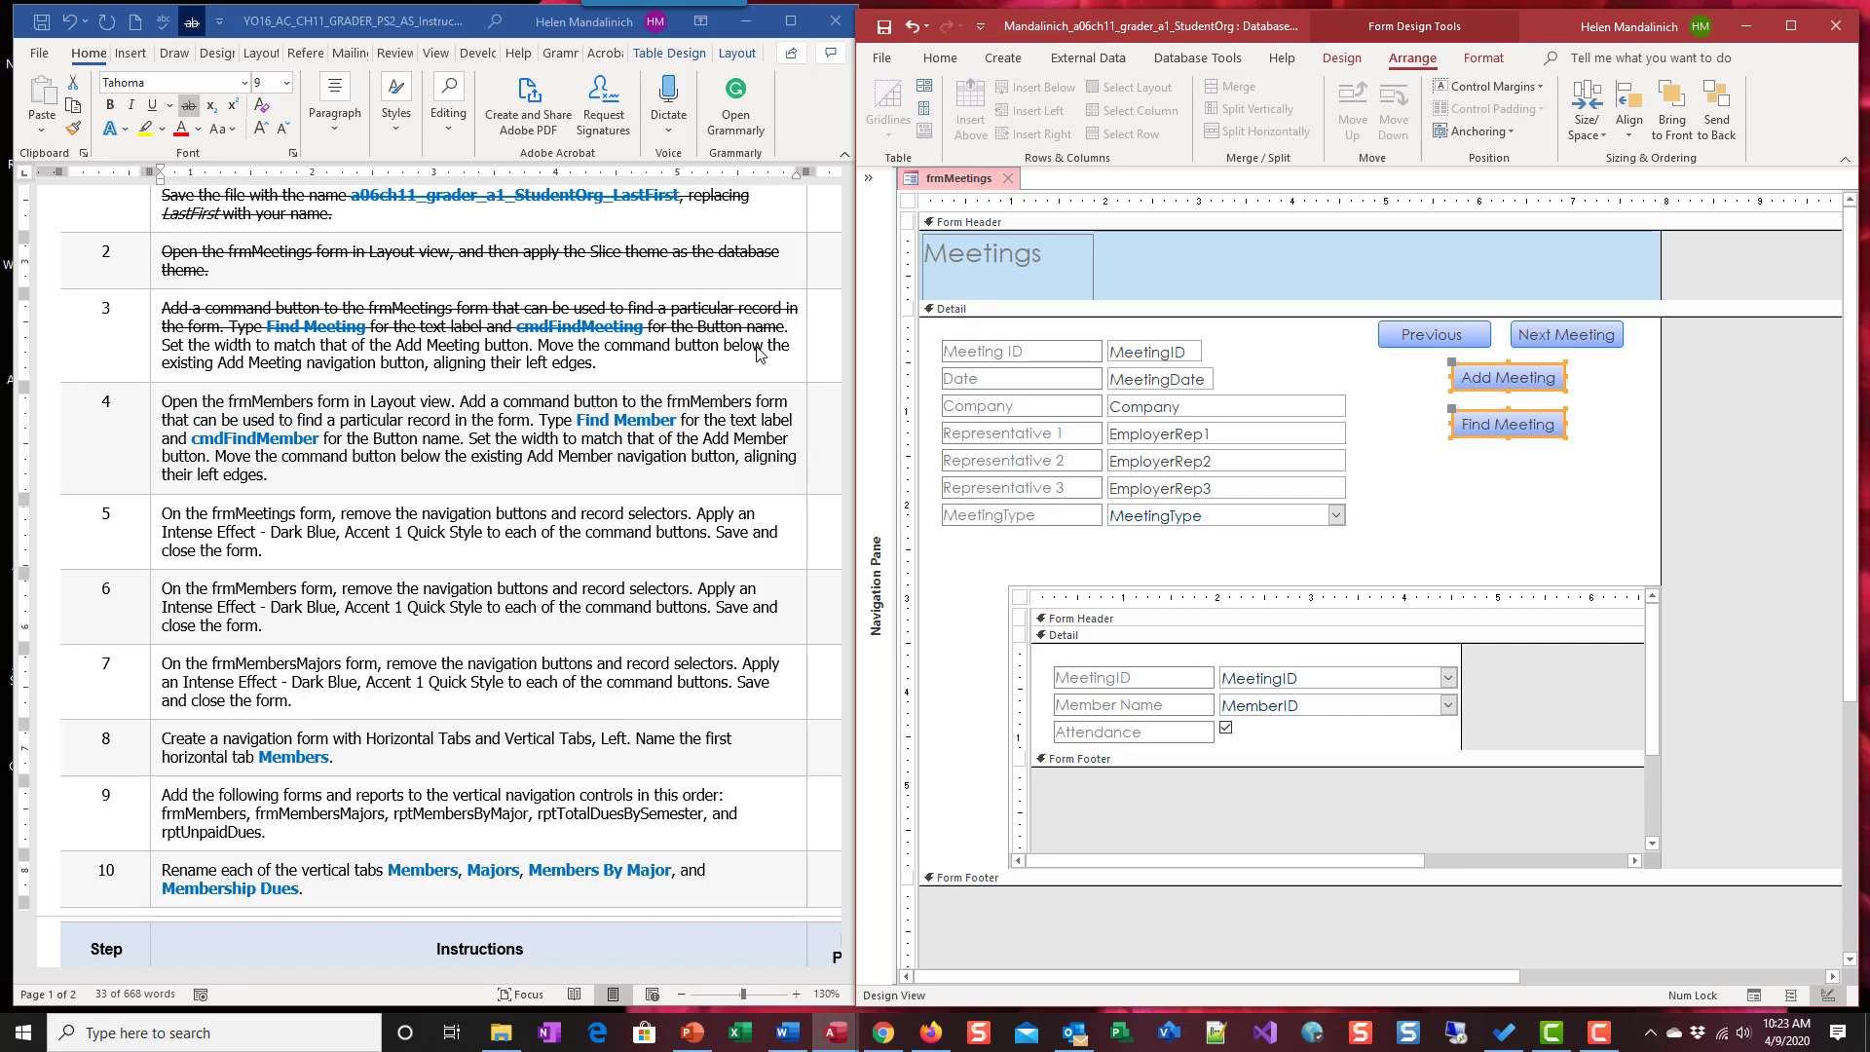
Space the Previous, Next Meeting, Add Meeting and Find Meeting buttons equally in the vertical direction.
left_click(1476, 335, "shift")
left_click(1579, 336, "shift")
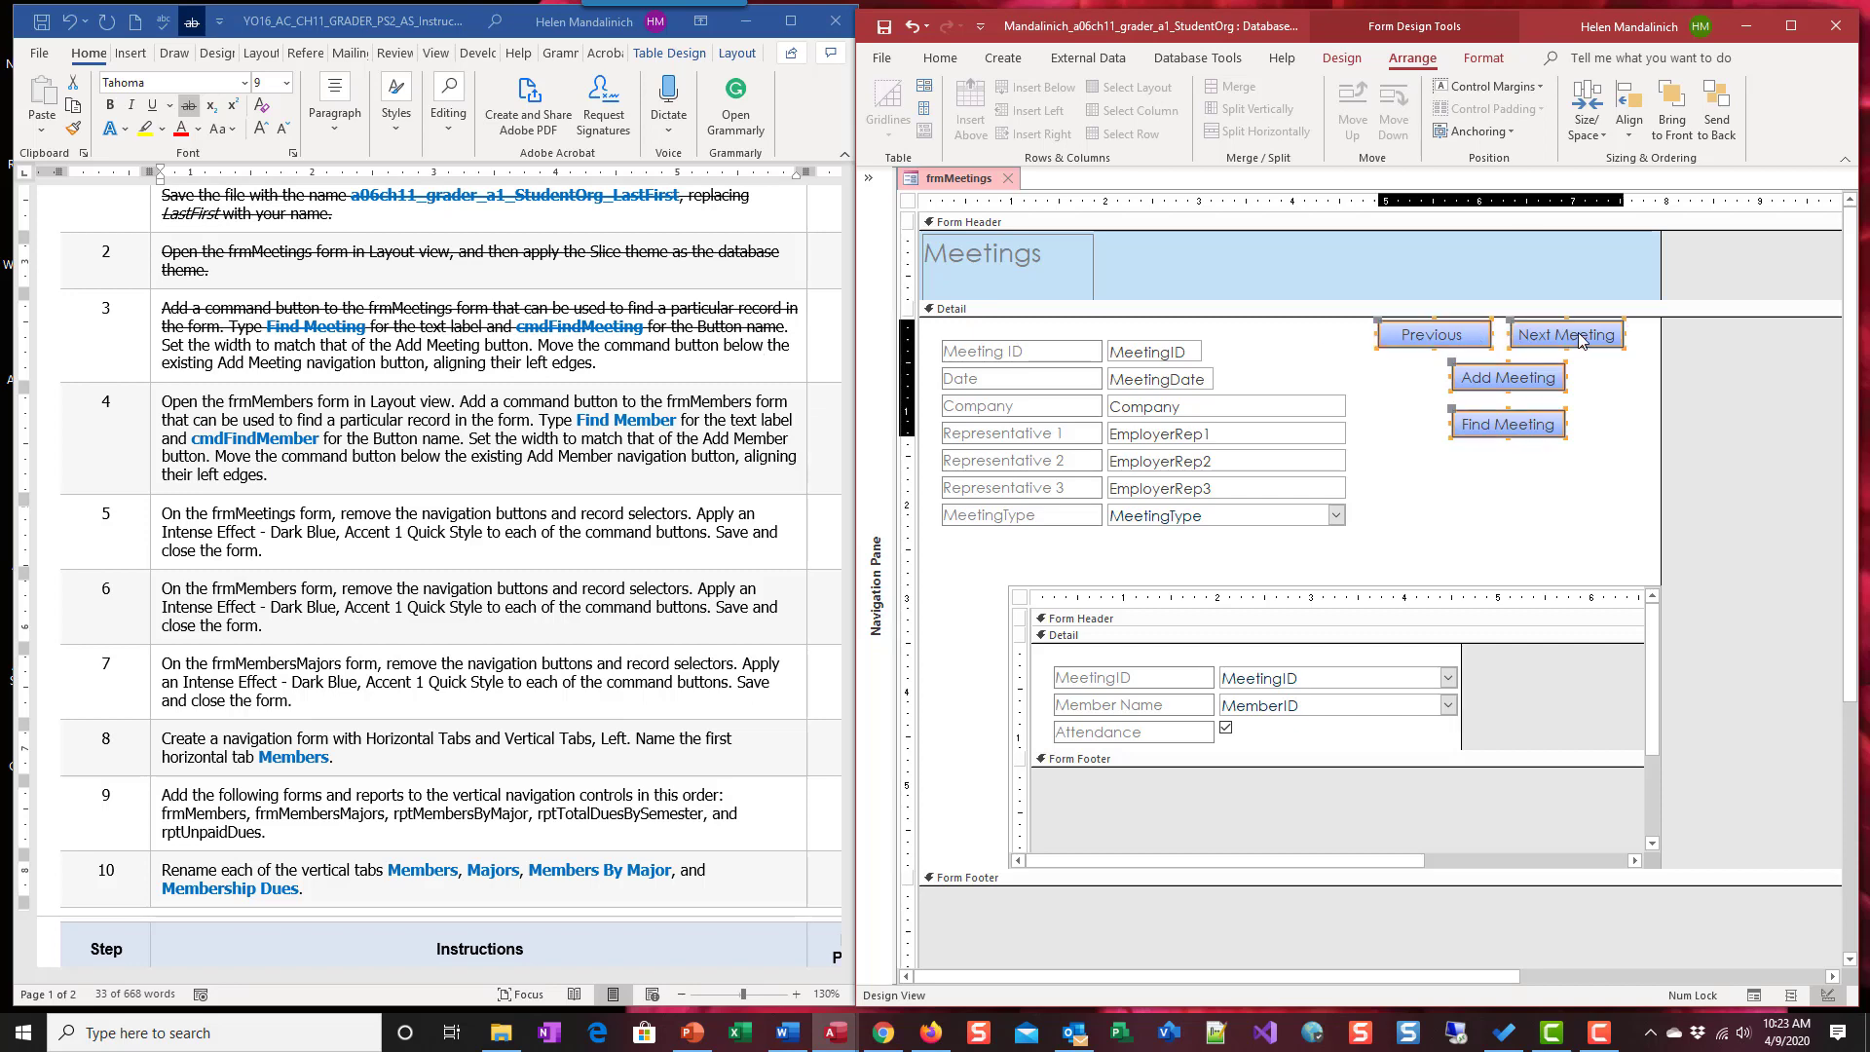
left_click(1606, 138)
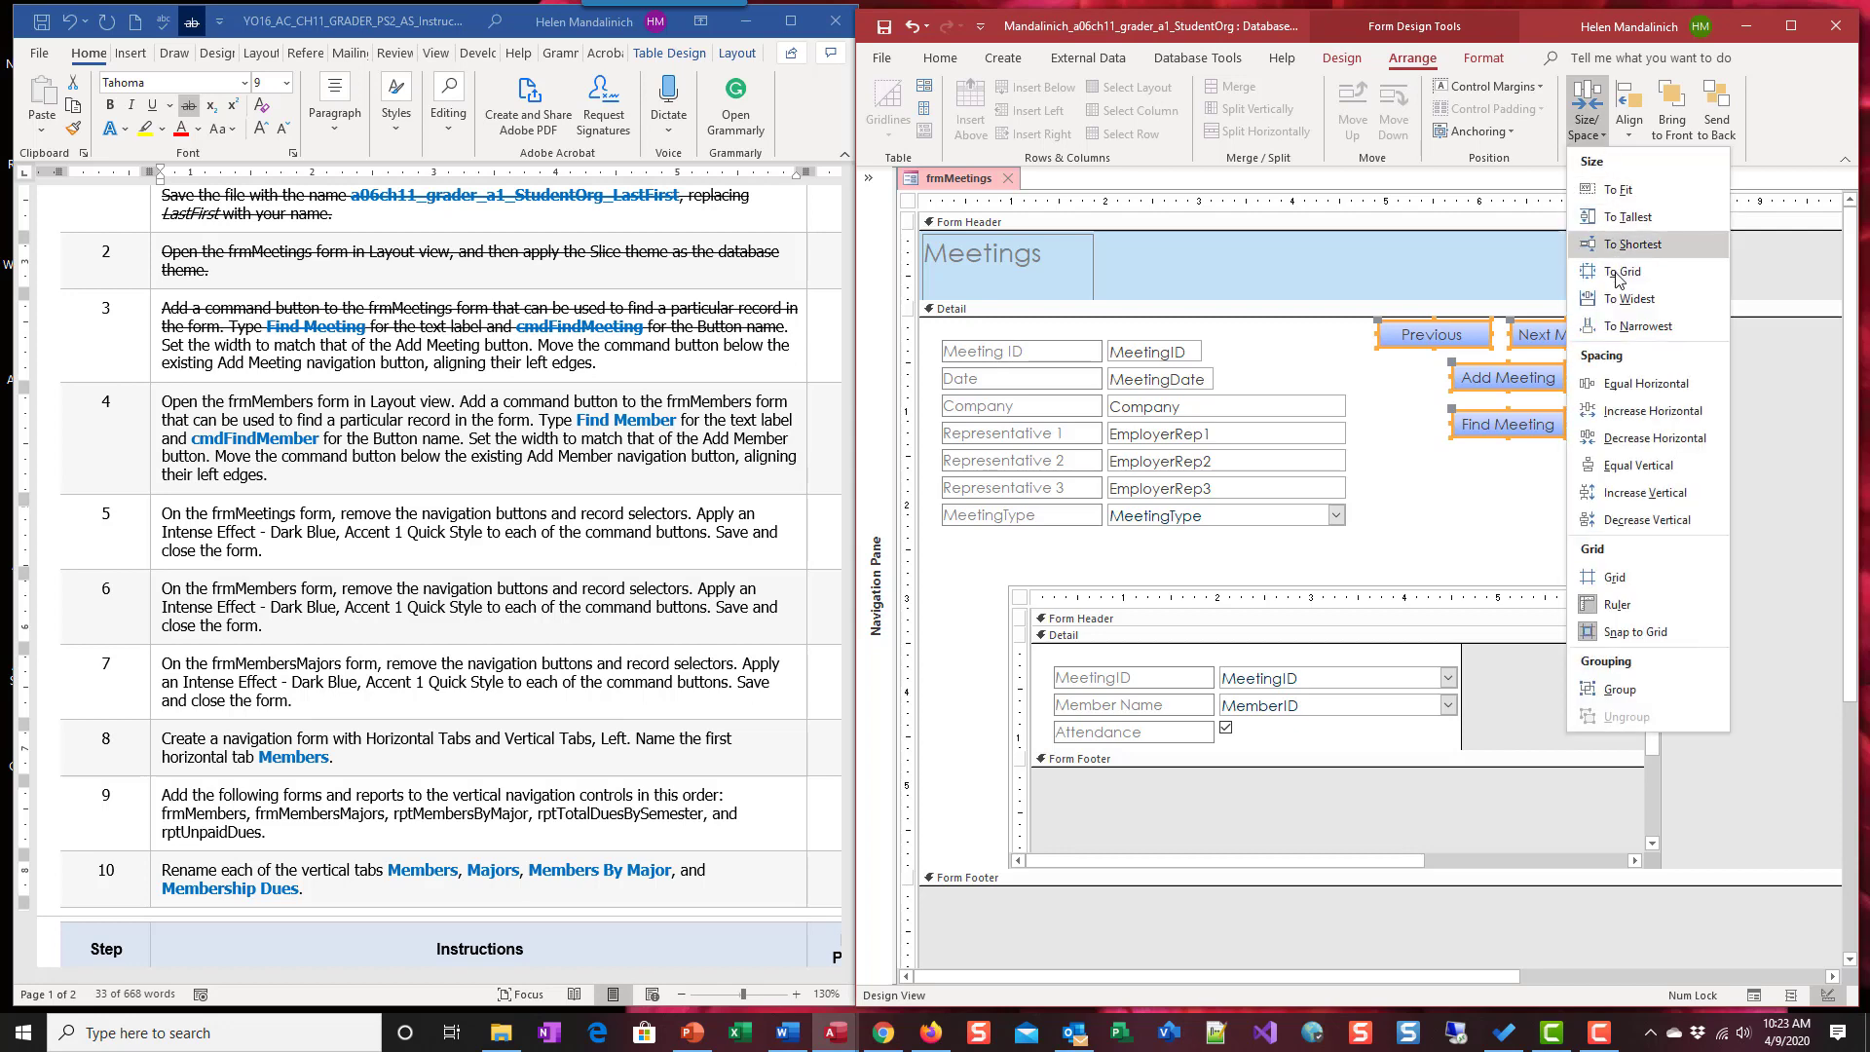
left_click(1664, 474)
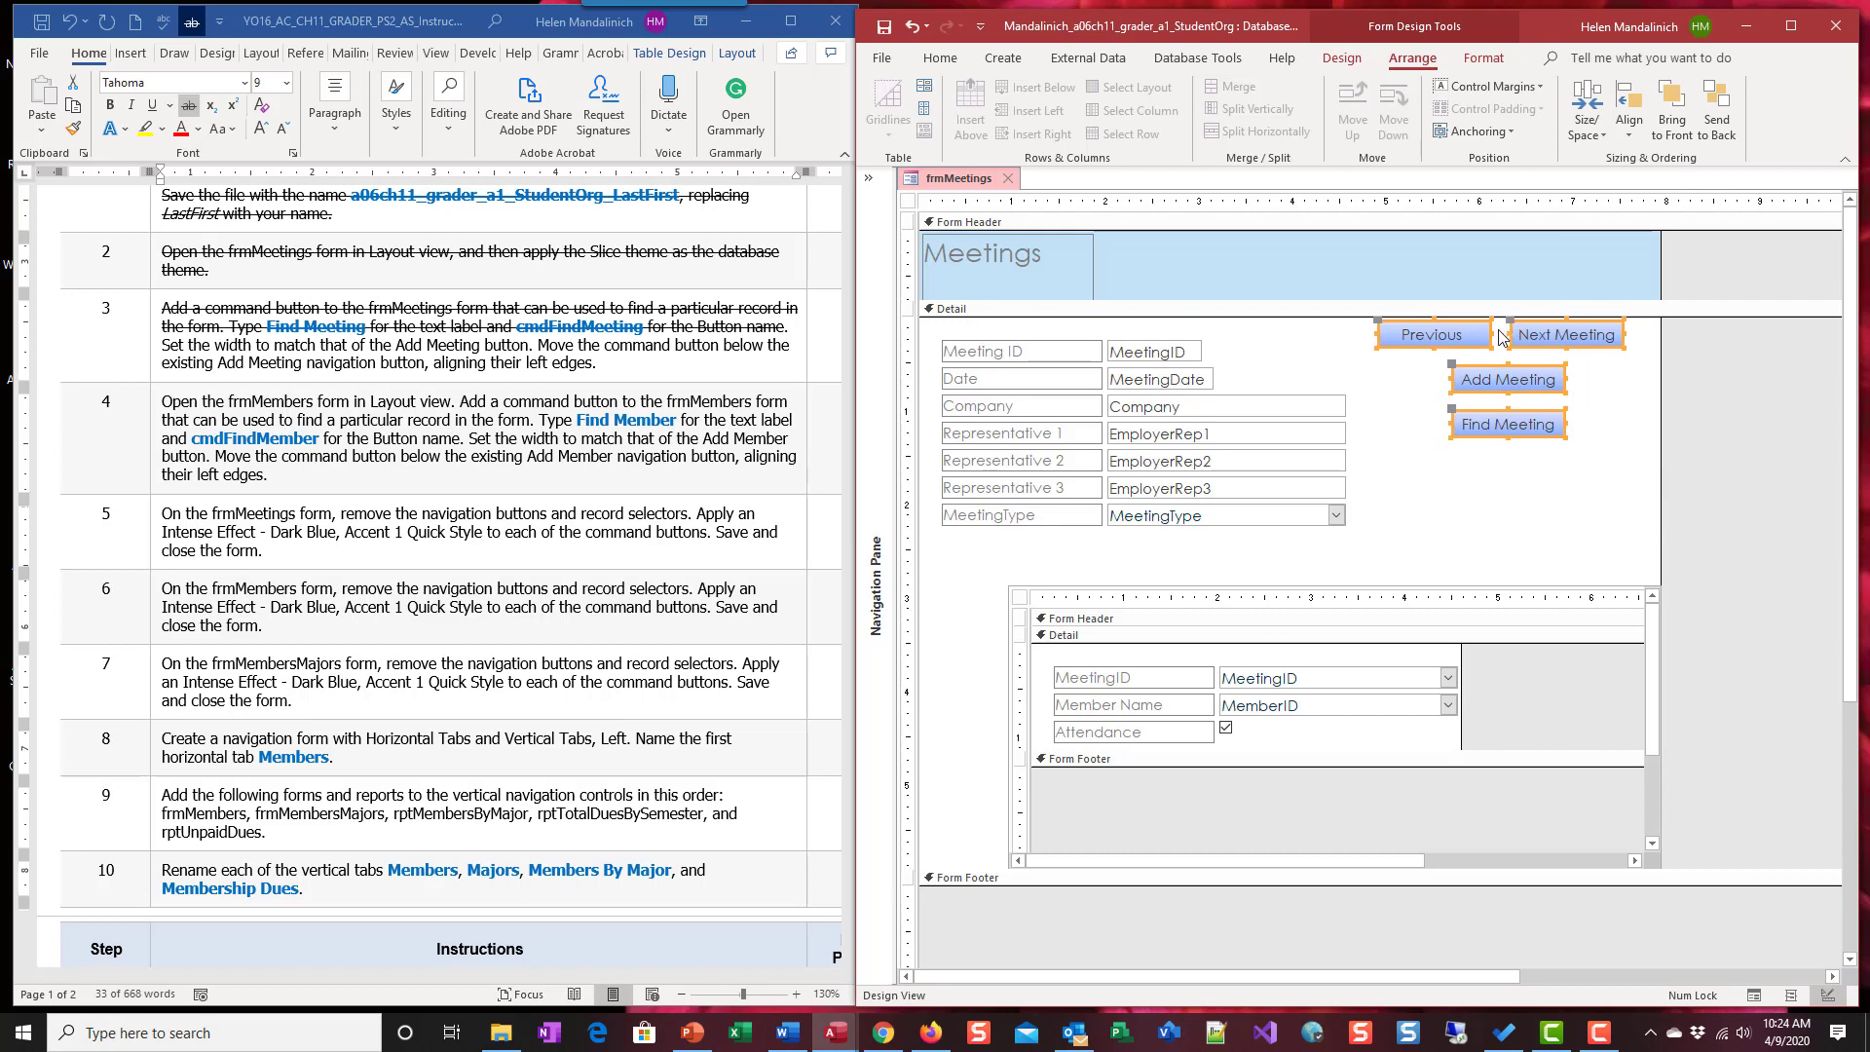
left_click(1542, 498)
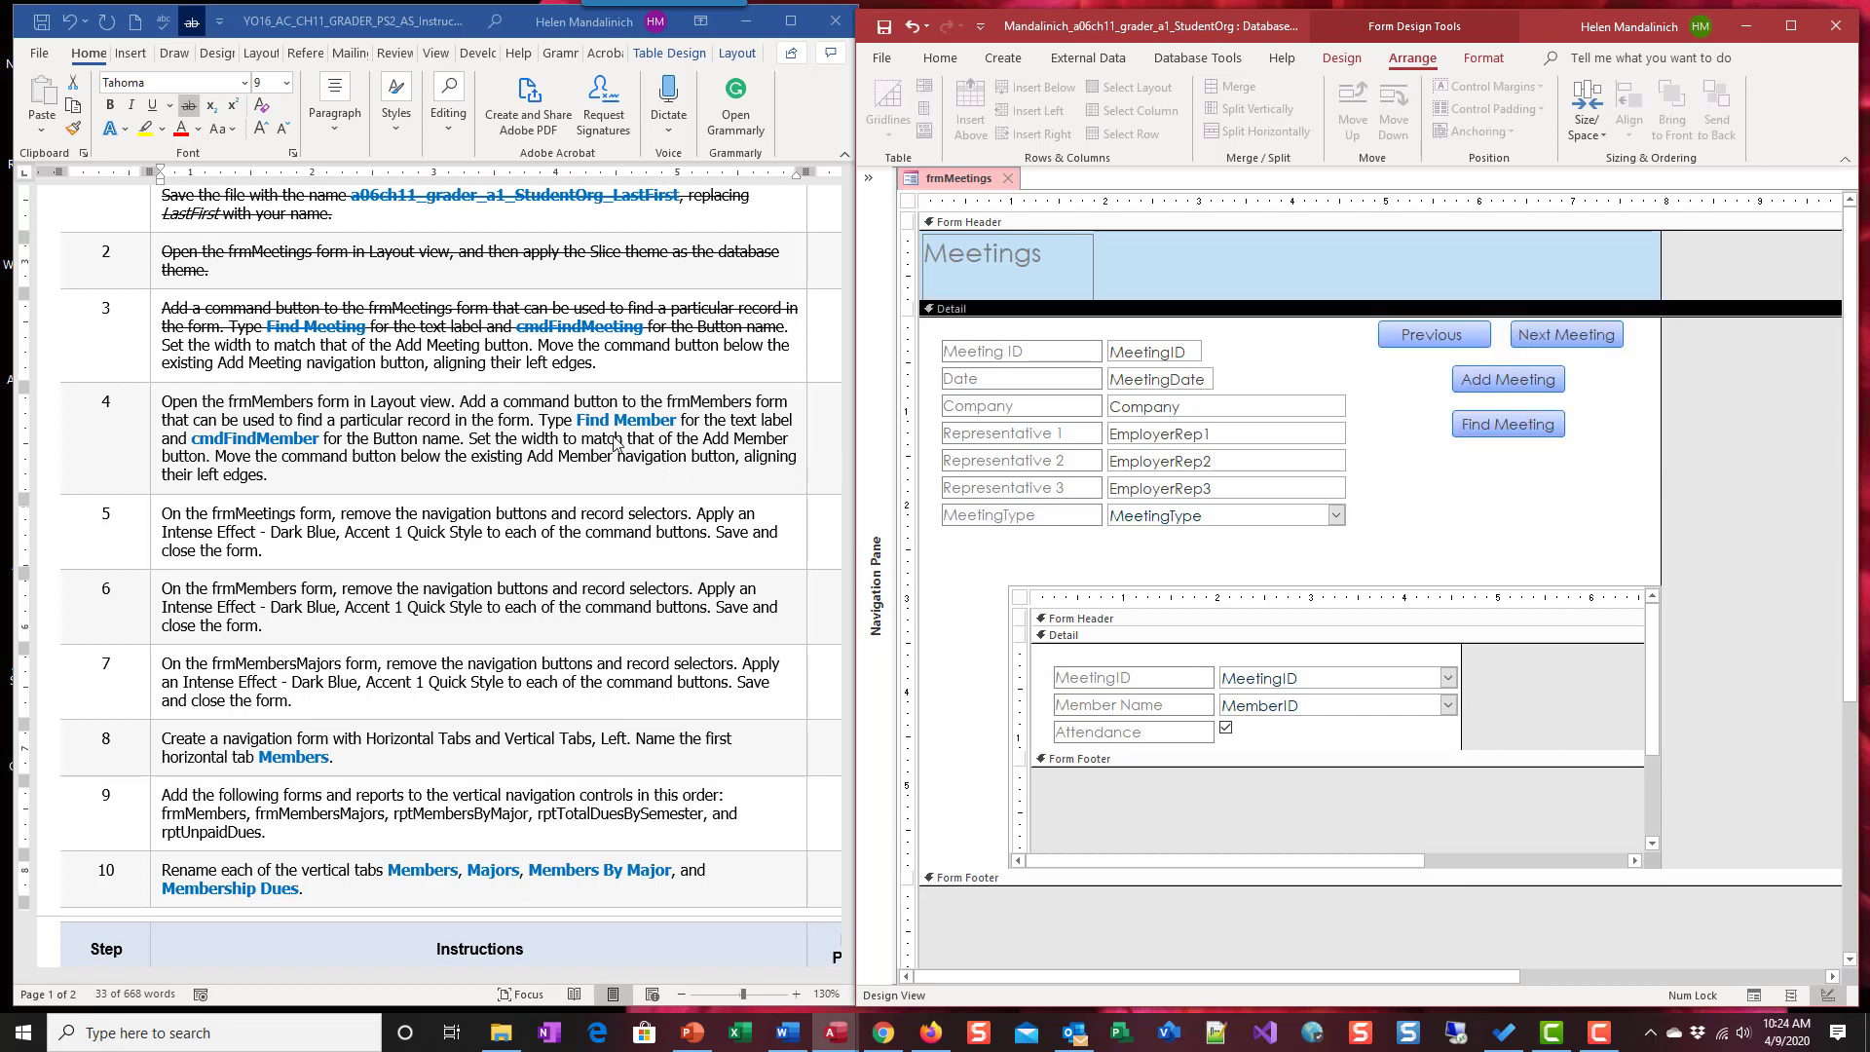
In the Word instructions, strike through the rest of step 3, from setting the width to aligning the left edges.
left_click(613, 363)
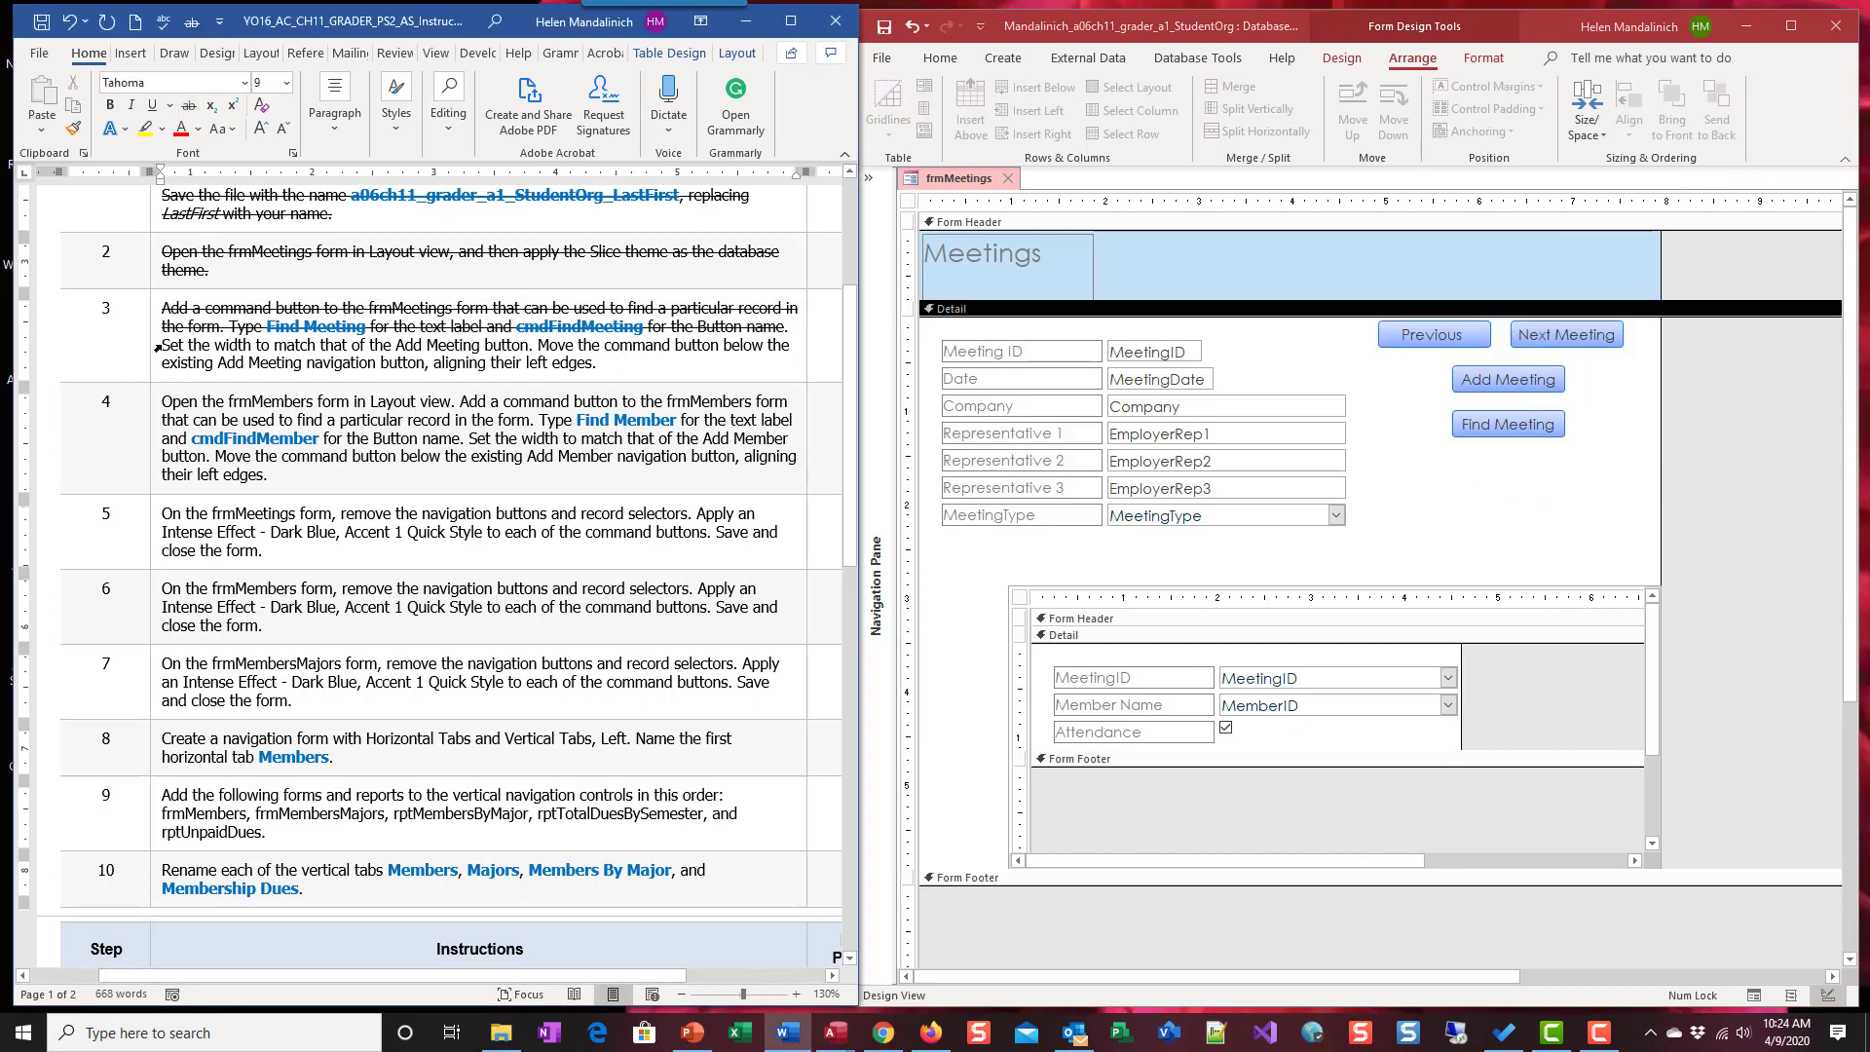
left_click_drag(163, 343, 592, 362)
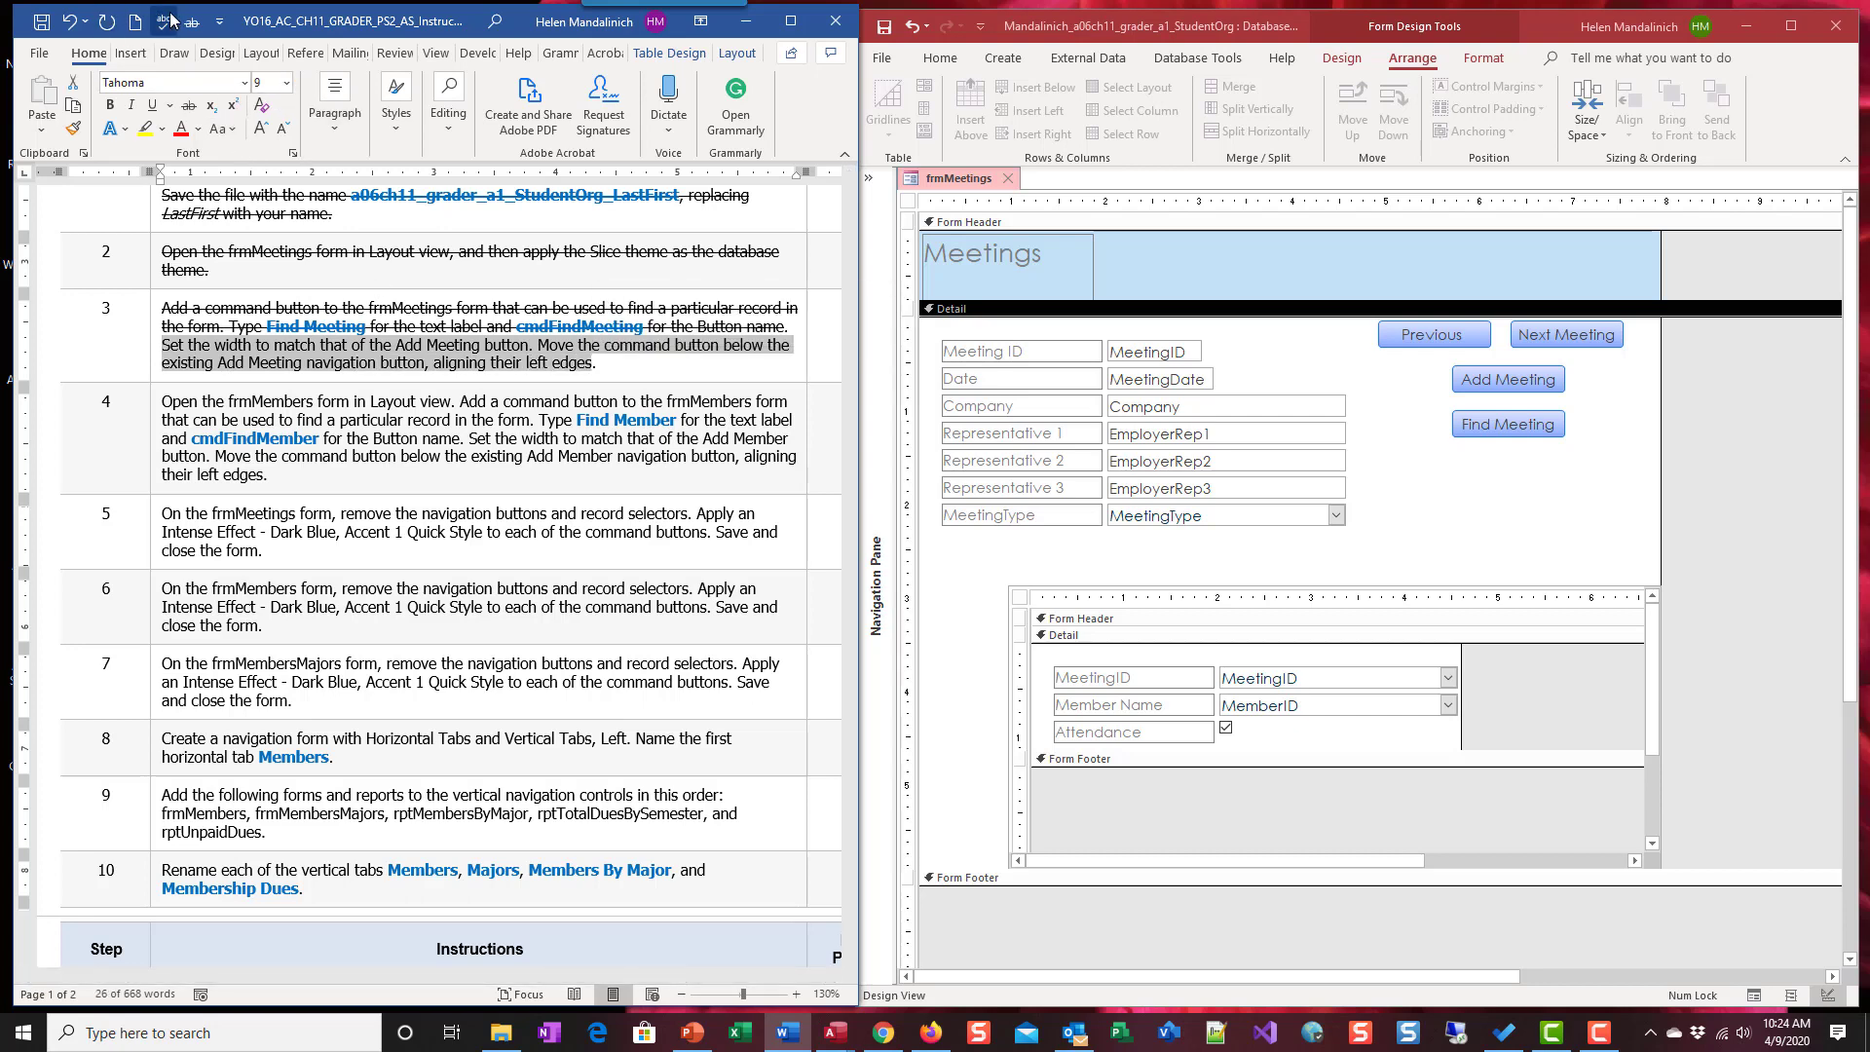
left_click(192, 22)
left_click(441, 550)
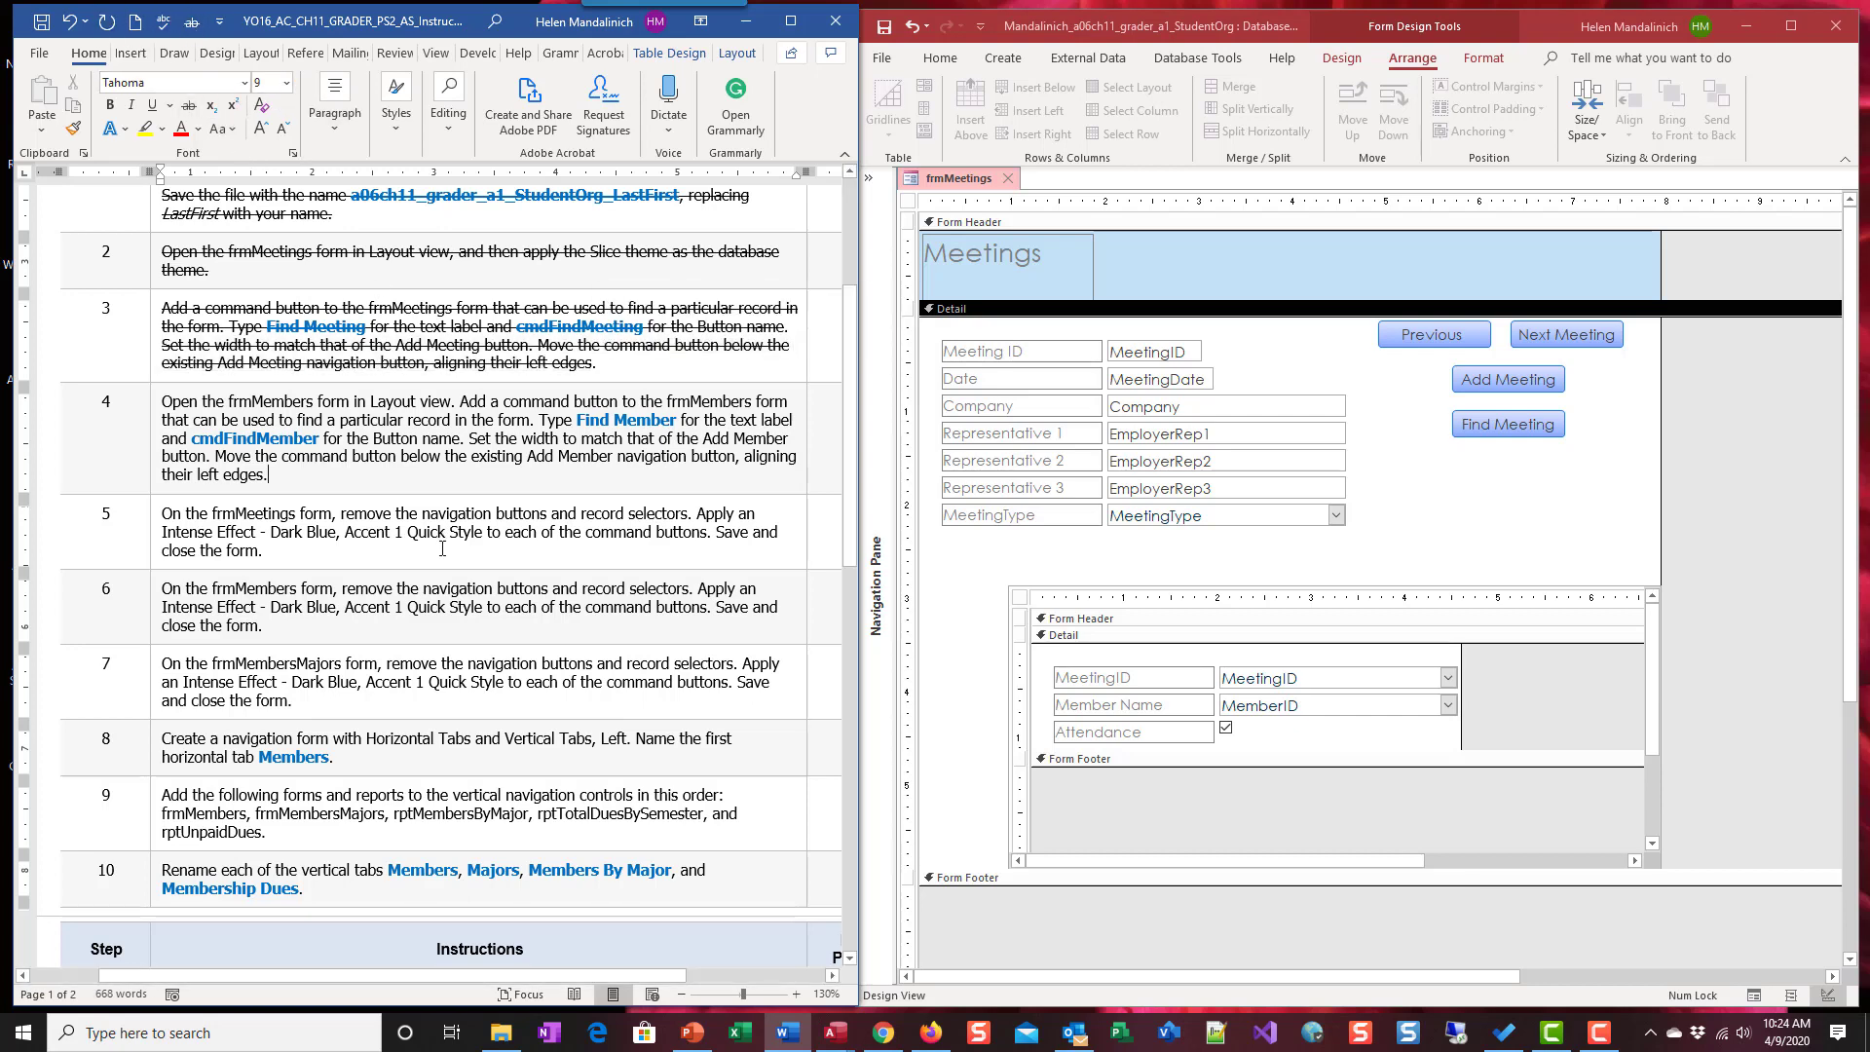
In Access, open the frmMembers form in Layout view and switch it to Design view.
scroll(441, 550, "down", 1)
scroll(441, 550, "down", 1)
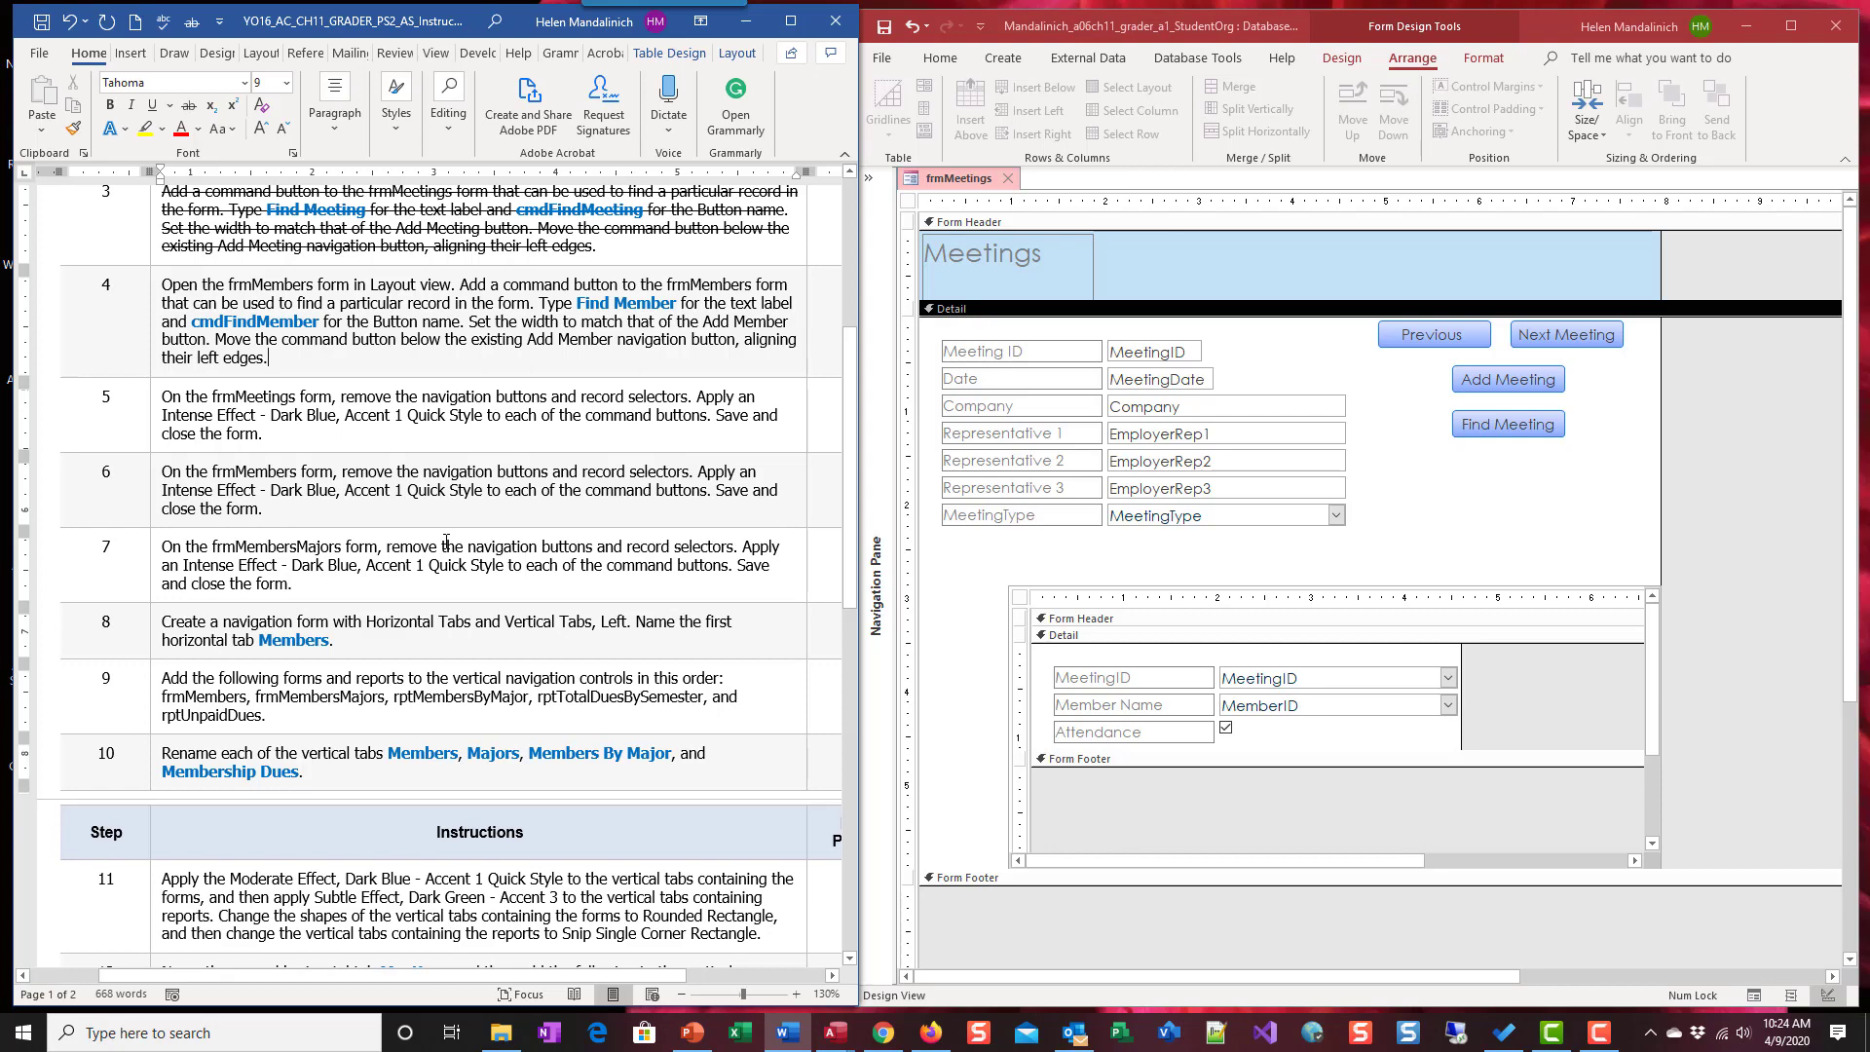
left_click(868, 179)
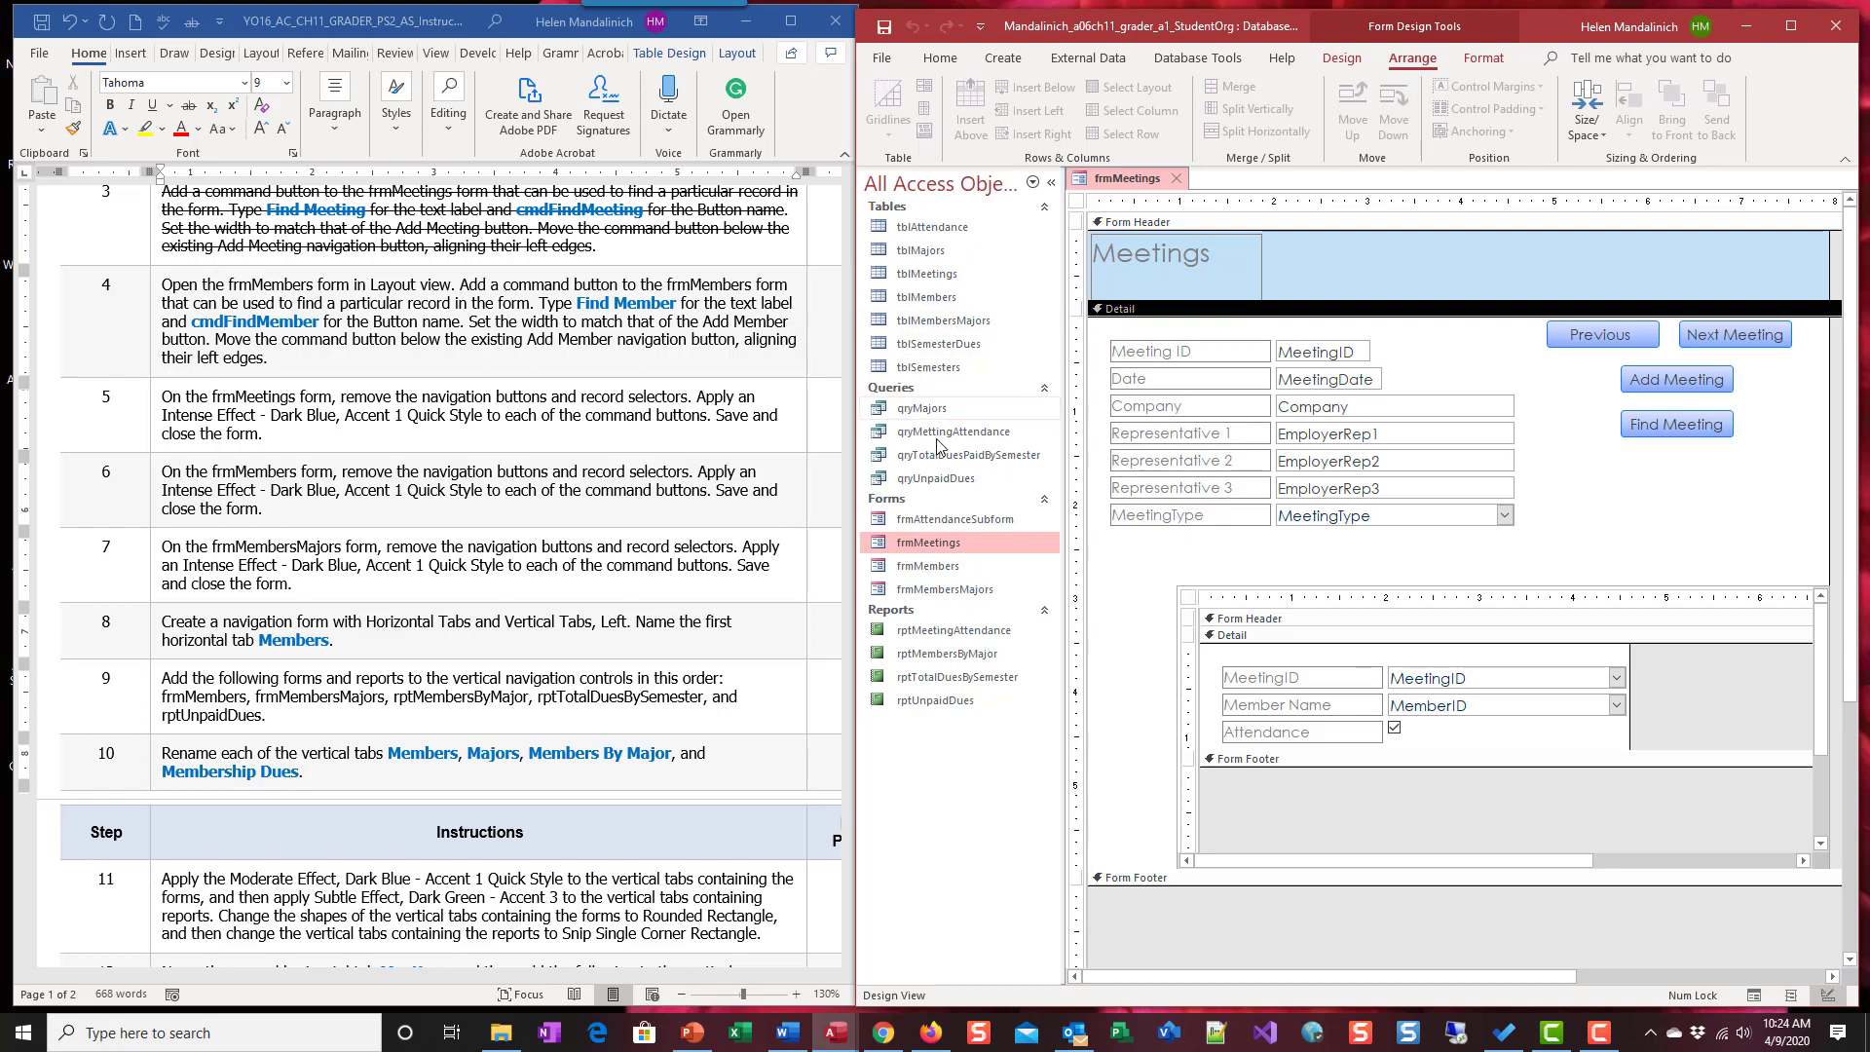
right_click(948, 568)
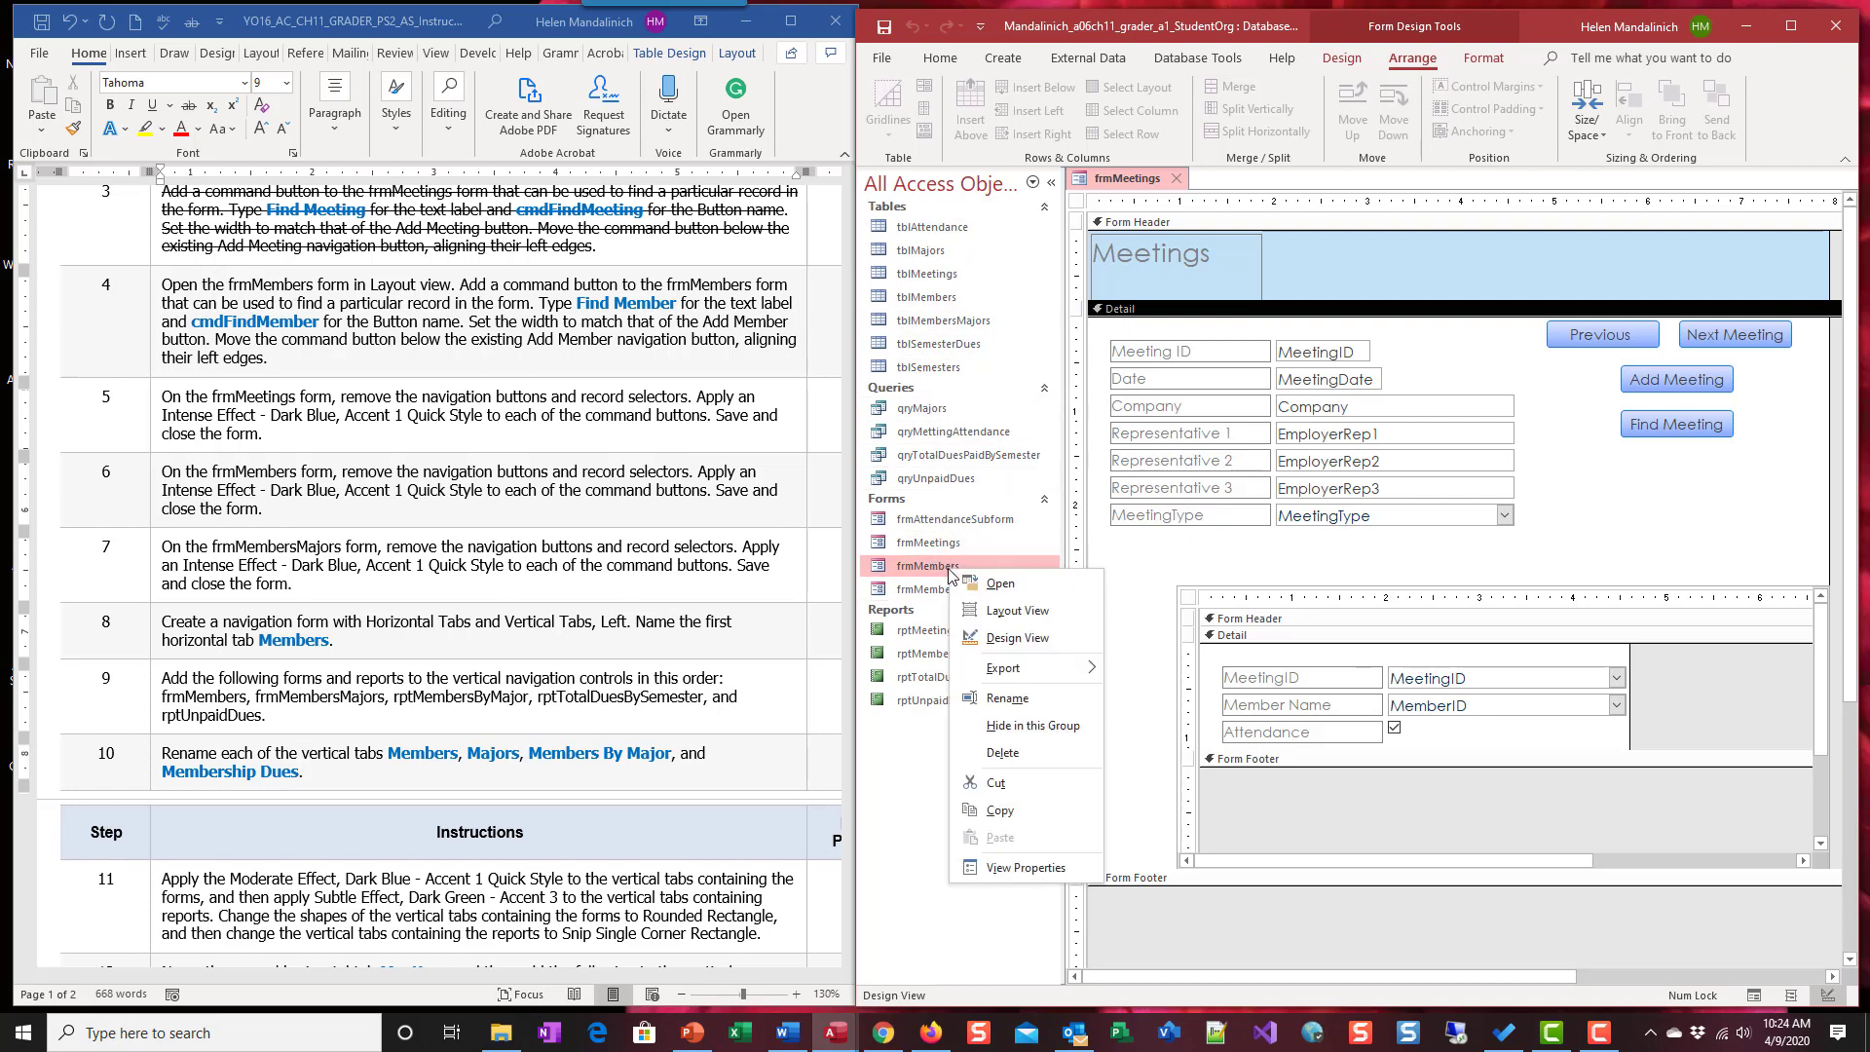
left_click(1018, 611)
left_click(1051, 182)
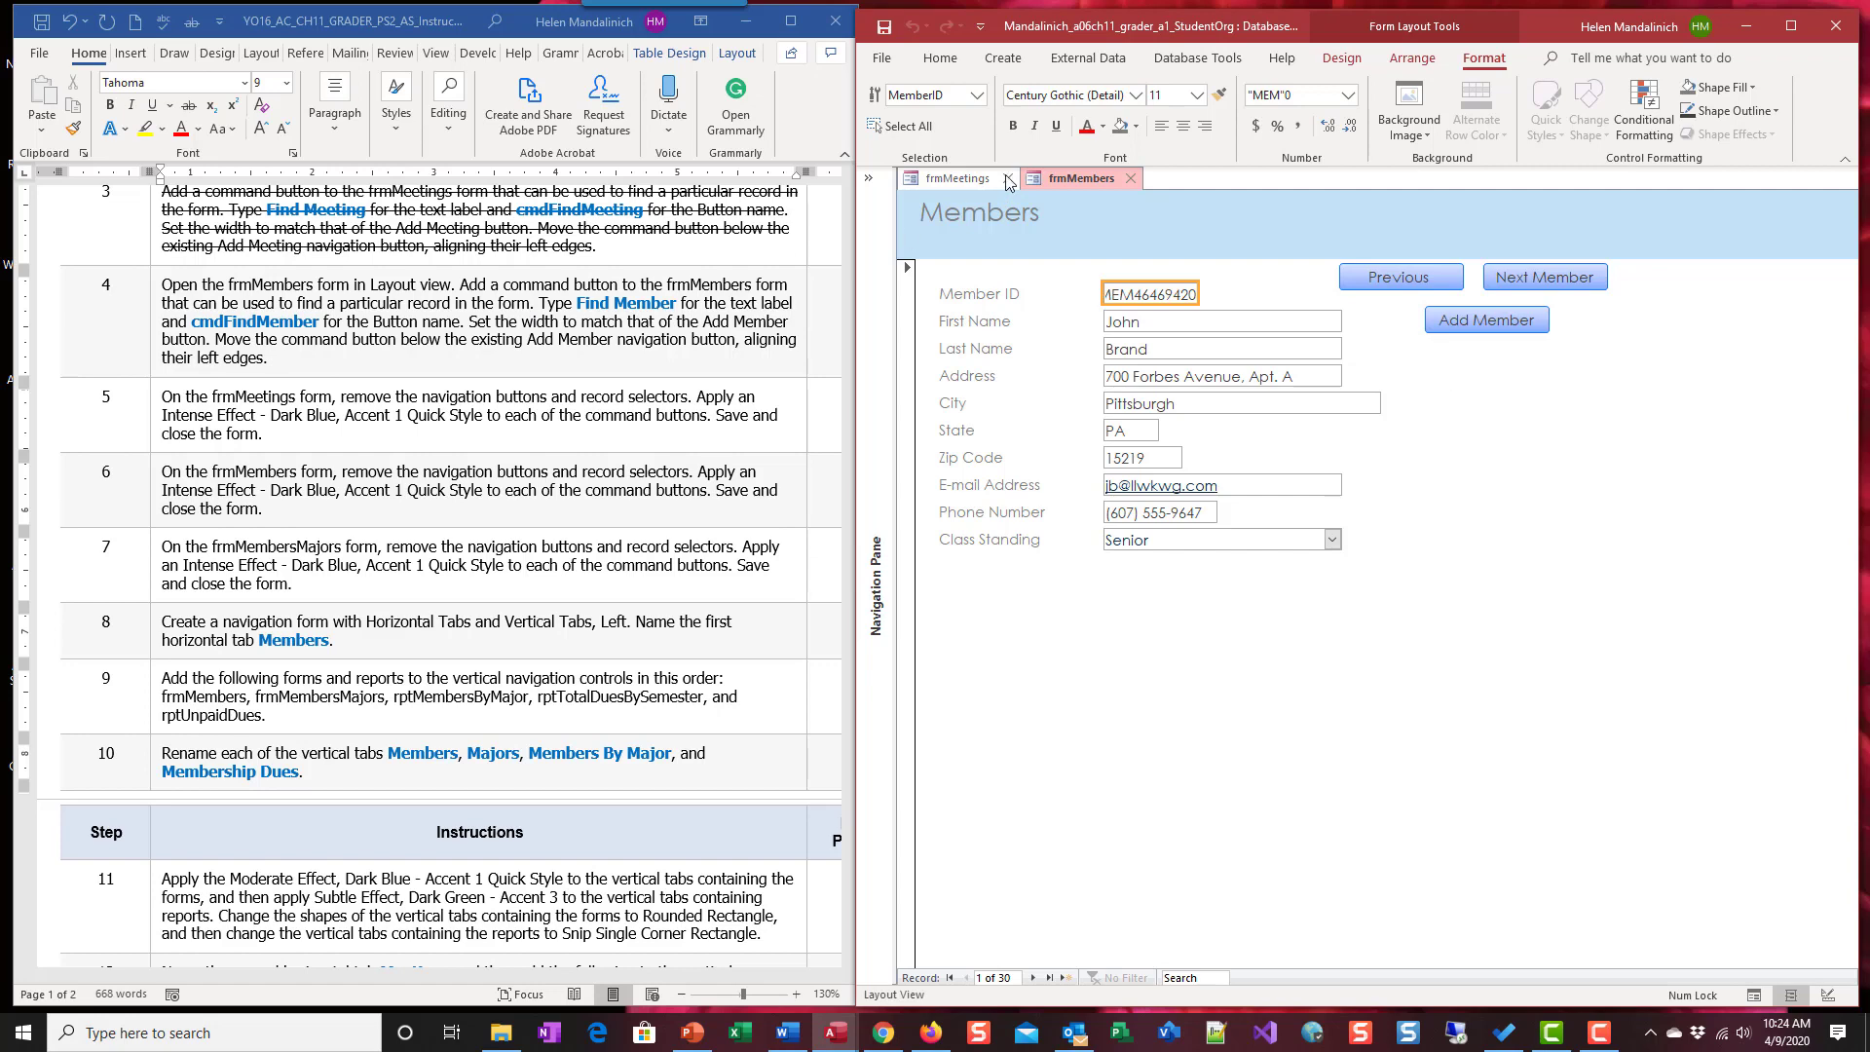
left_click(1342, 58)
left_click(884, 122)
left_click(907, 266)
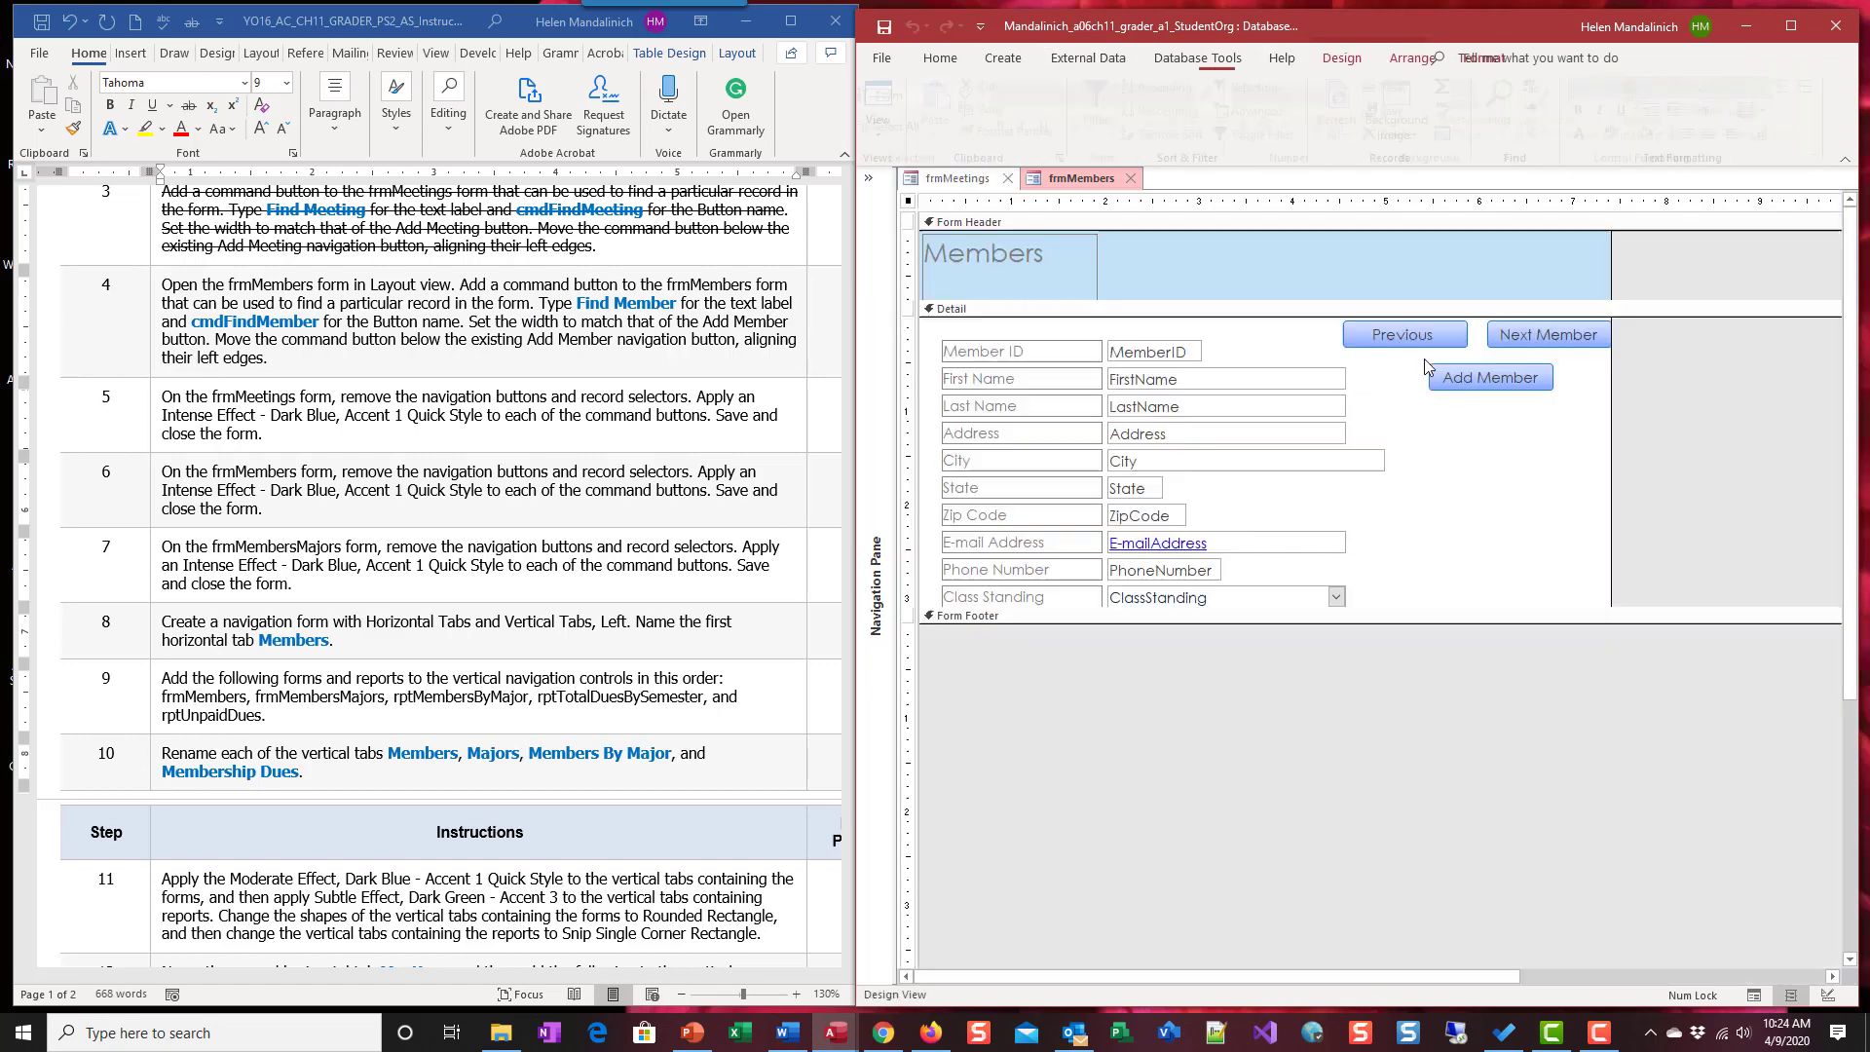
left_click(1290, 308)
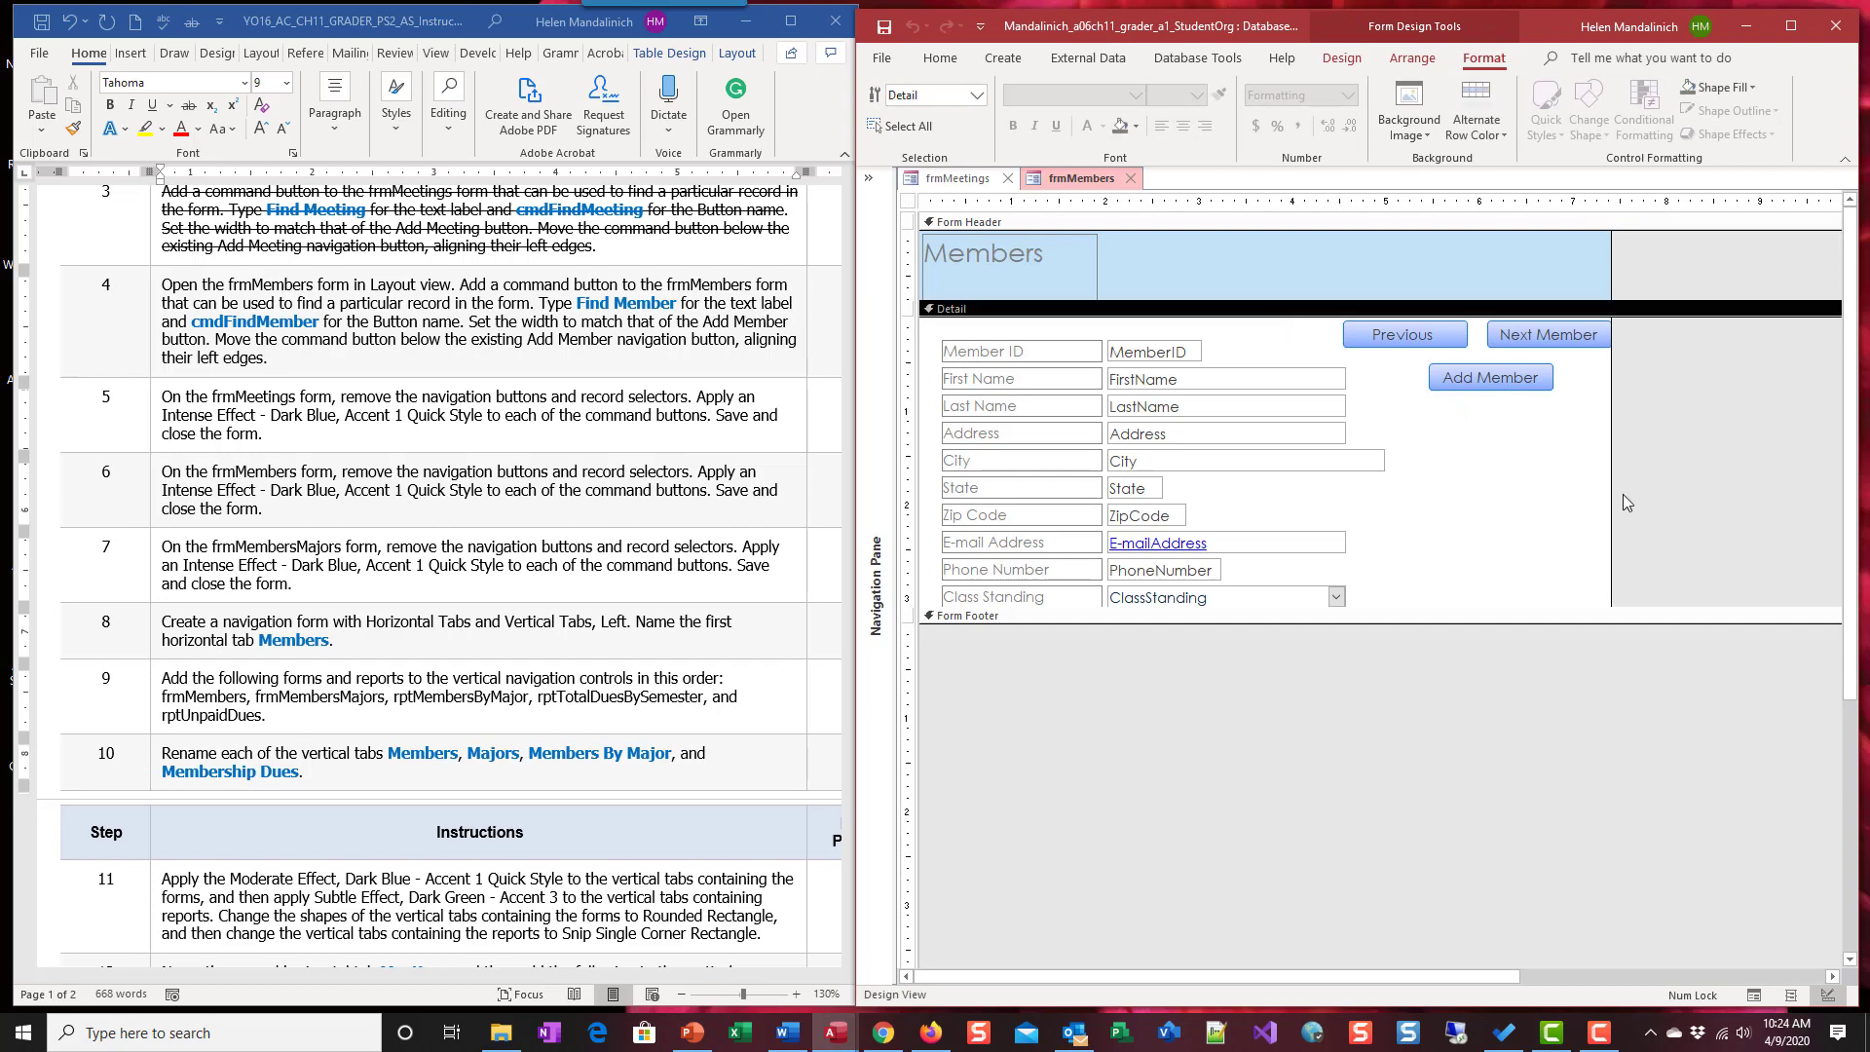
Add a command button below Add Member in the Detail section, using the Record Navigation action Find Record.
left_click(1344, 59)
left_click(1035, 105)
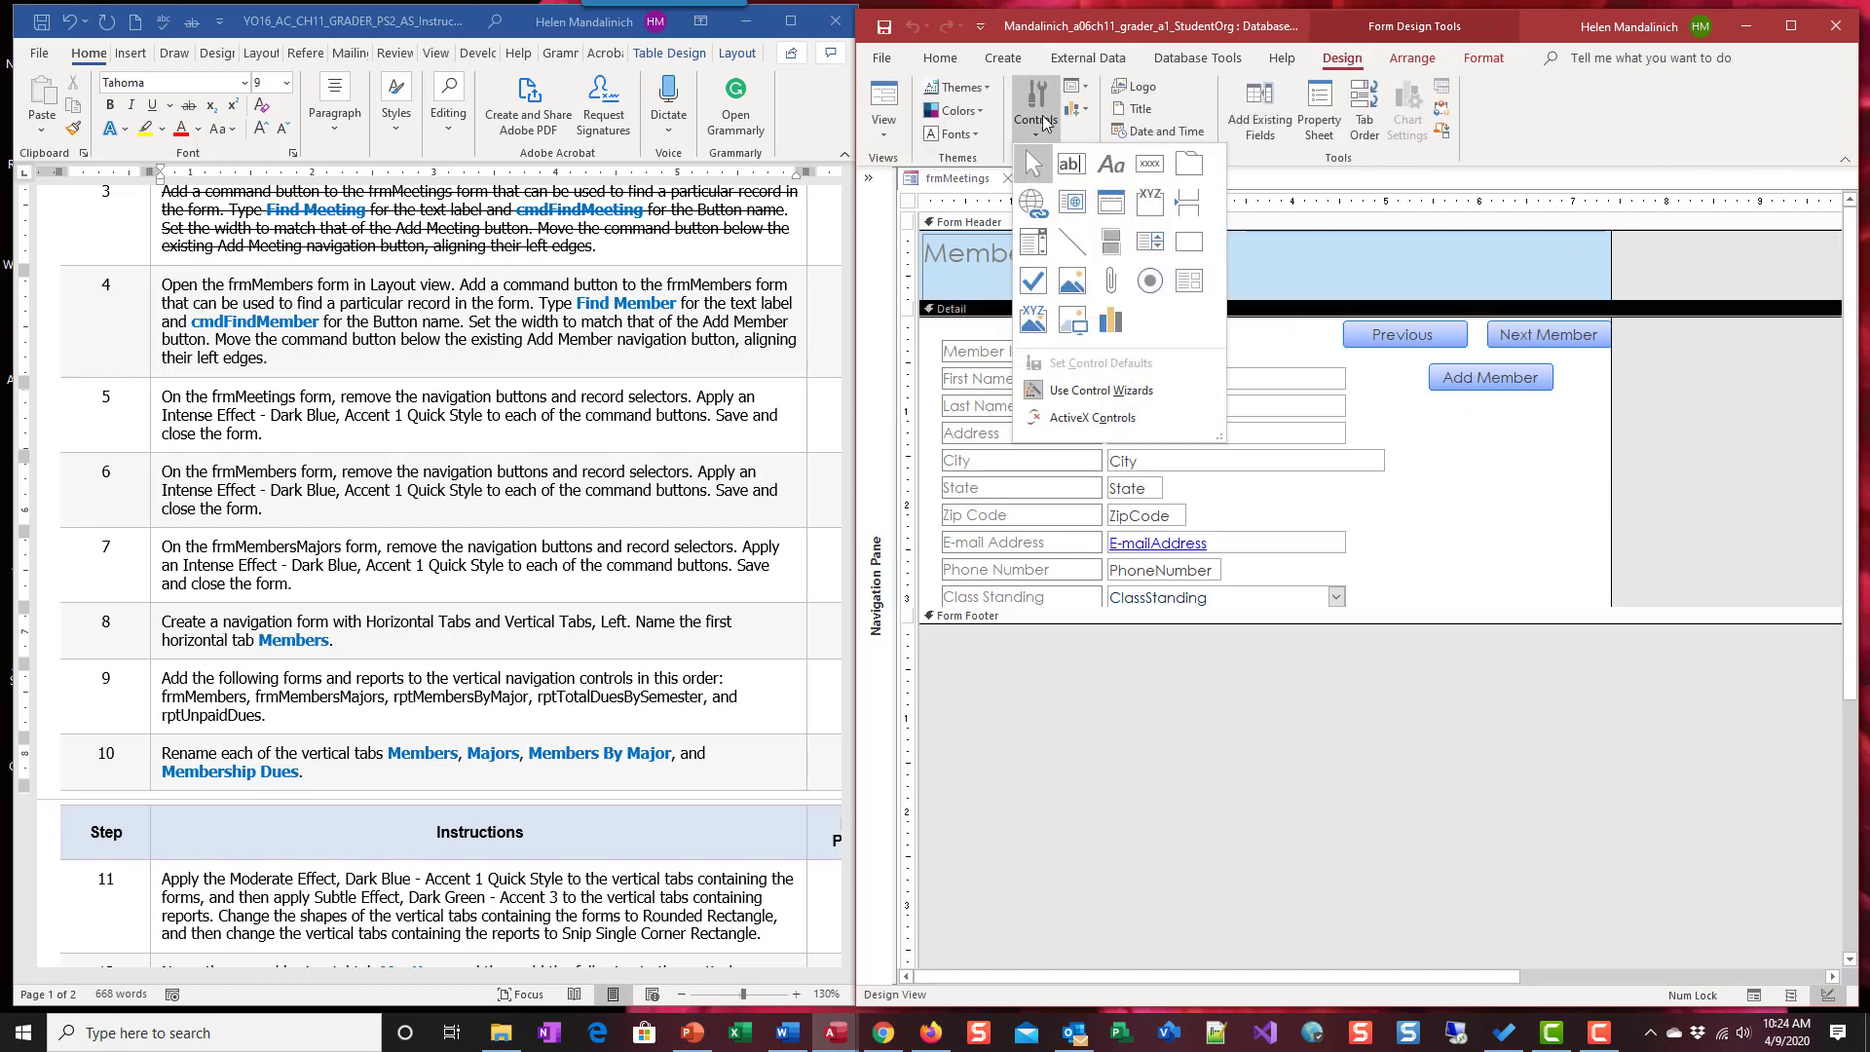
left_click(1150, 163)
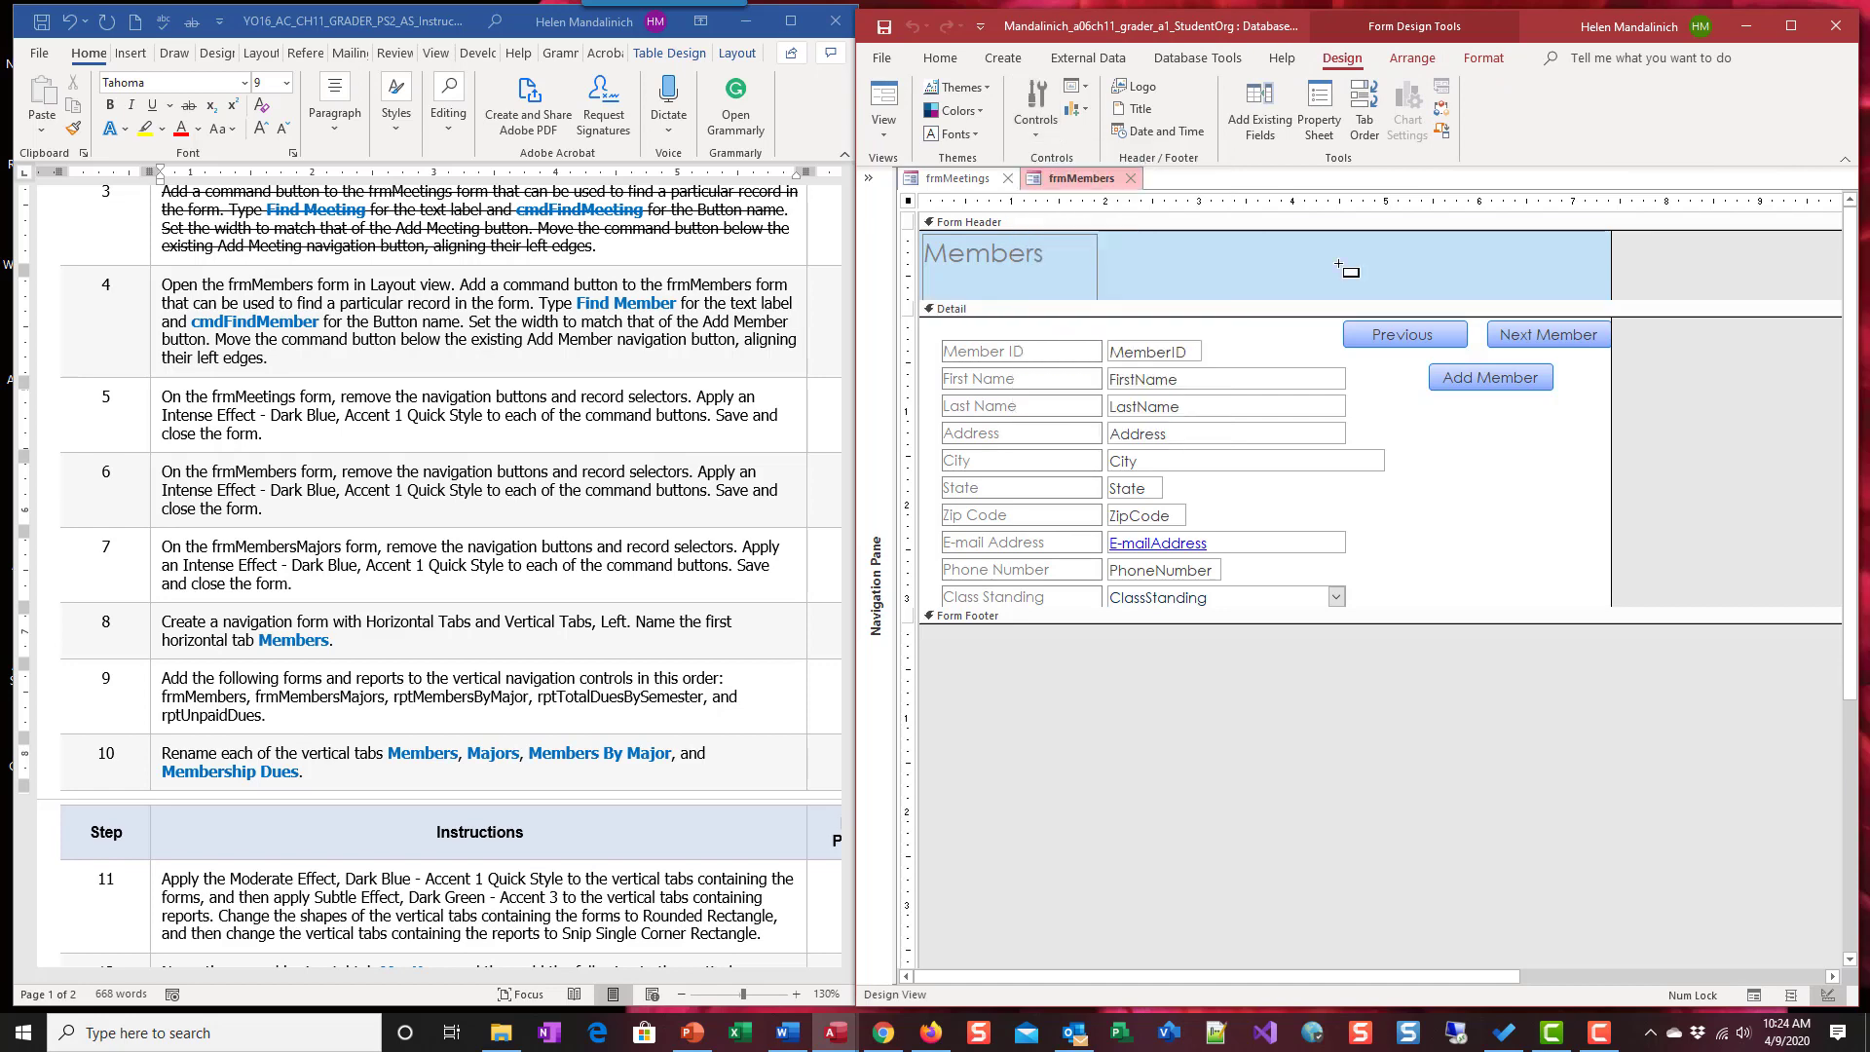
left_click(1433, 410)
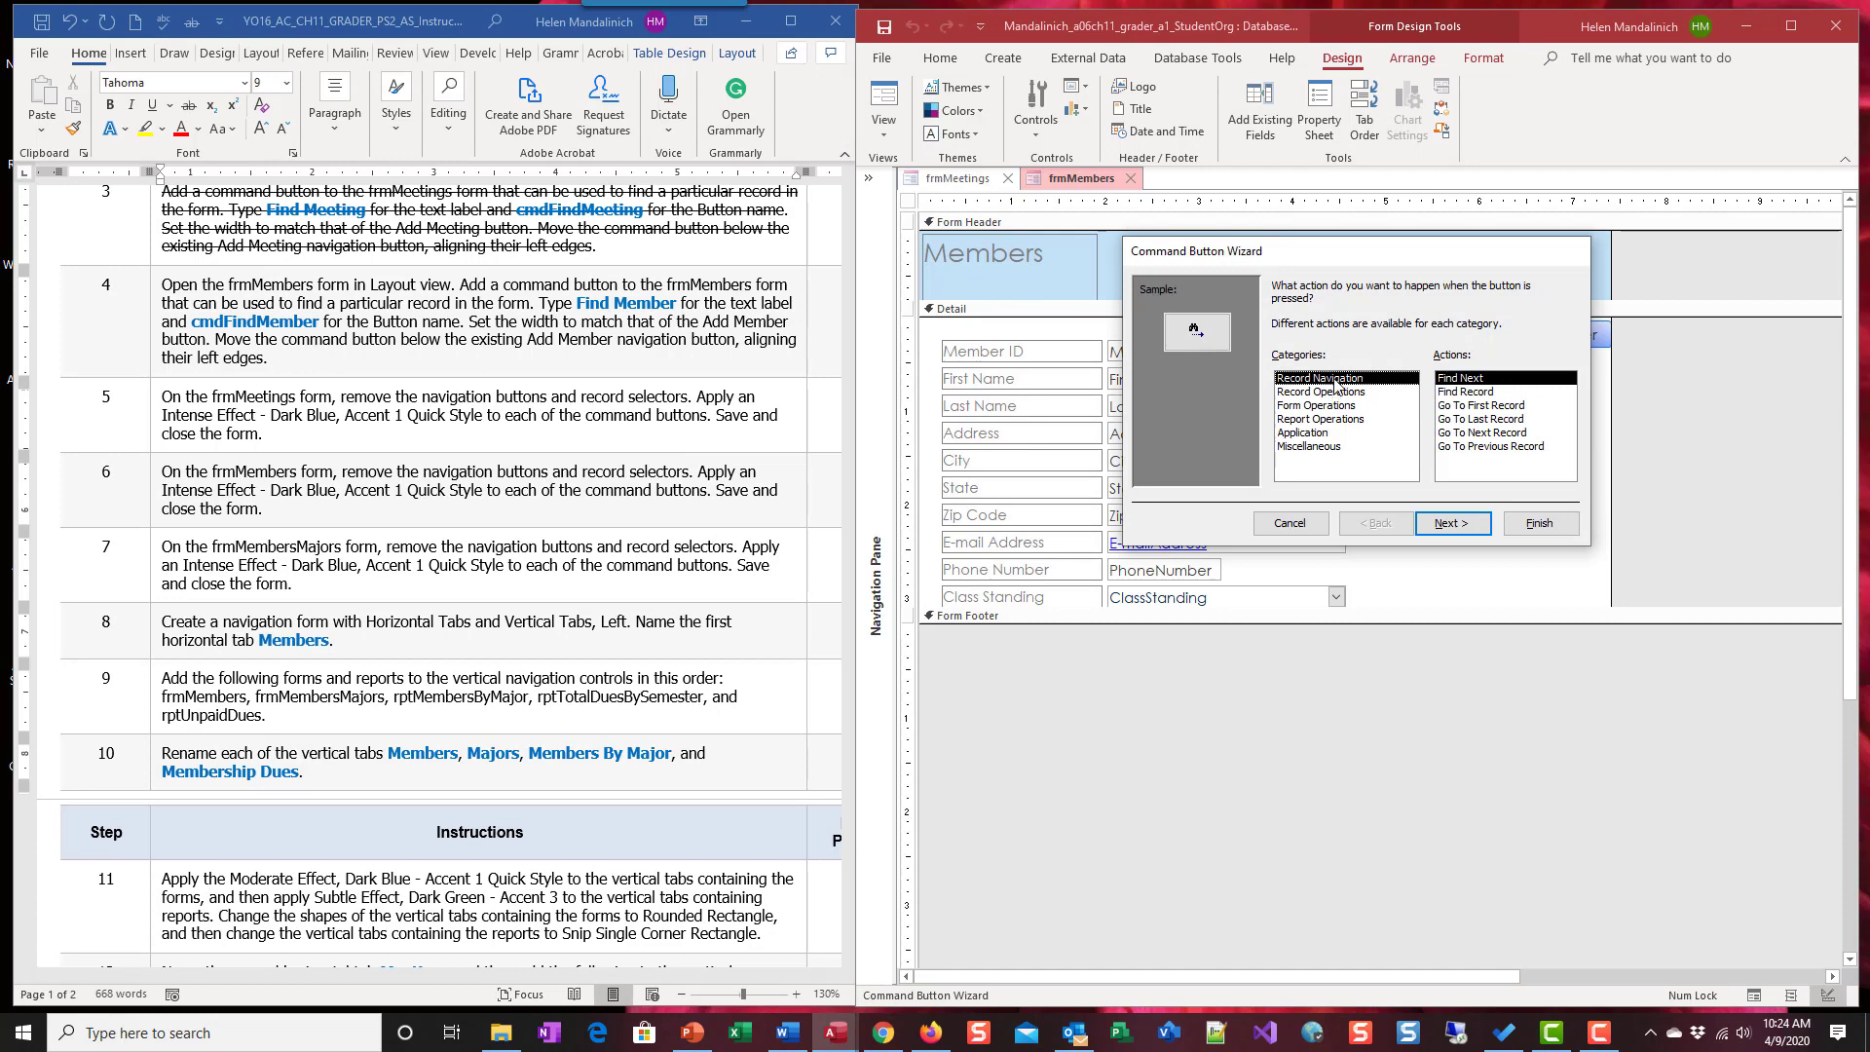
left_click(1482, 393)
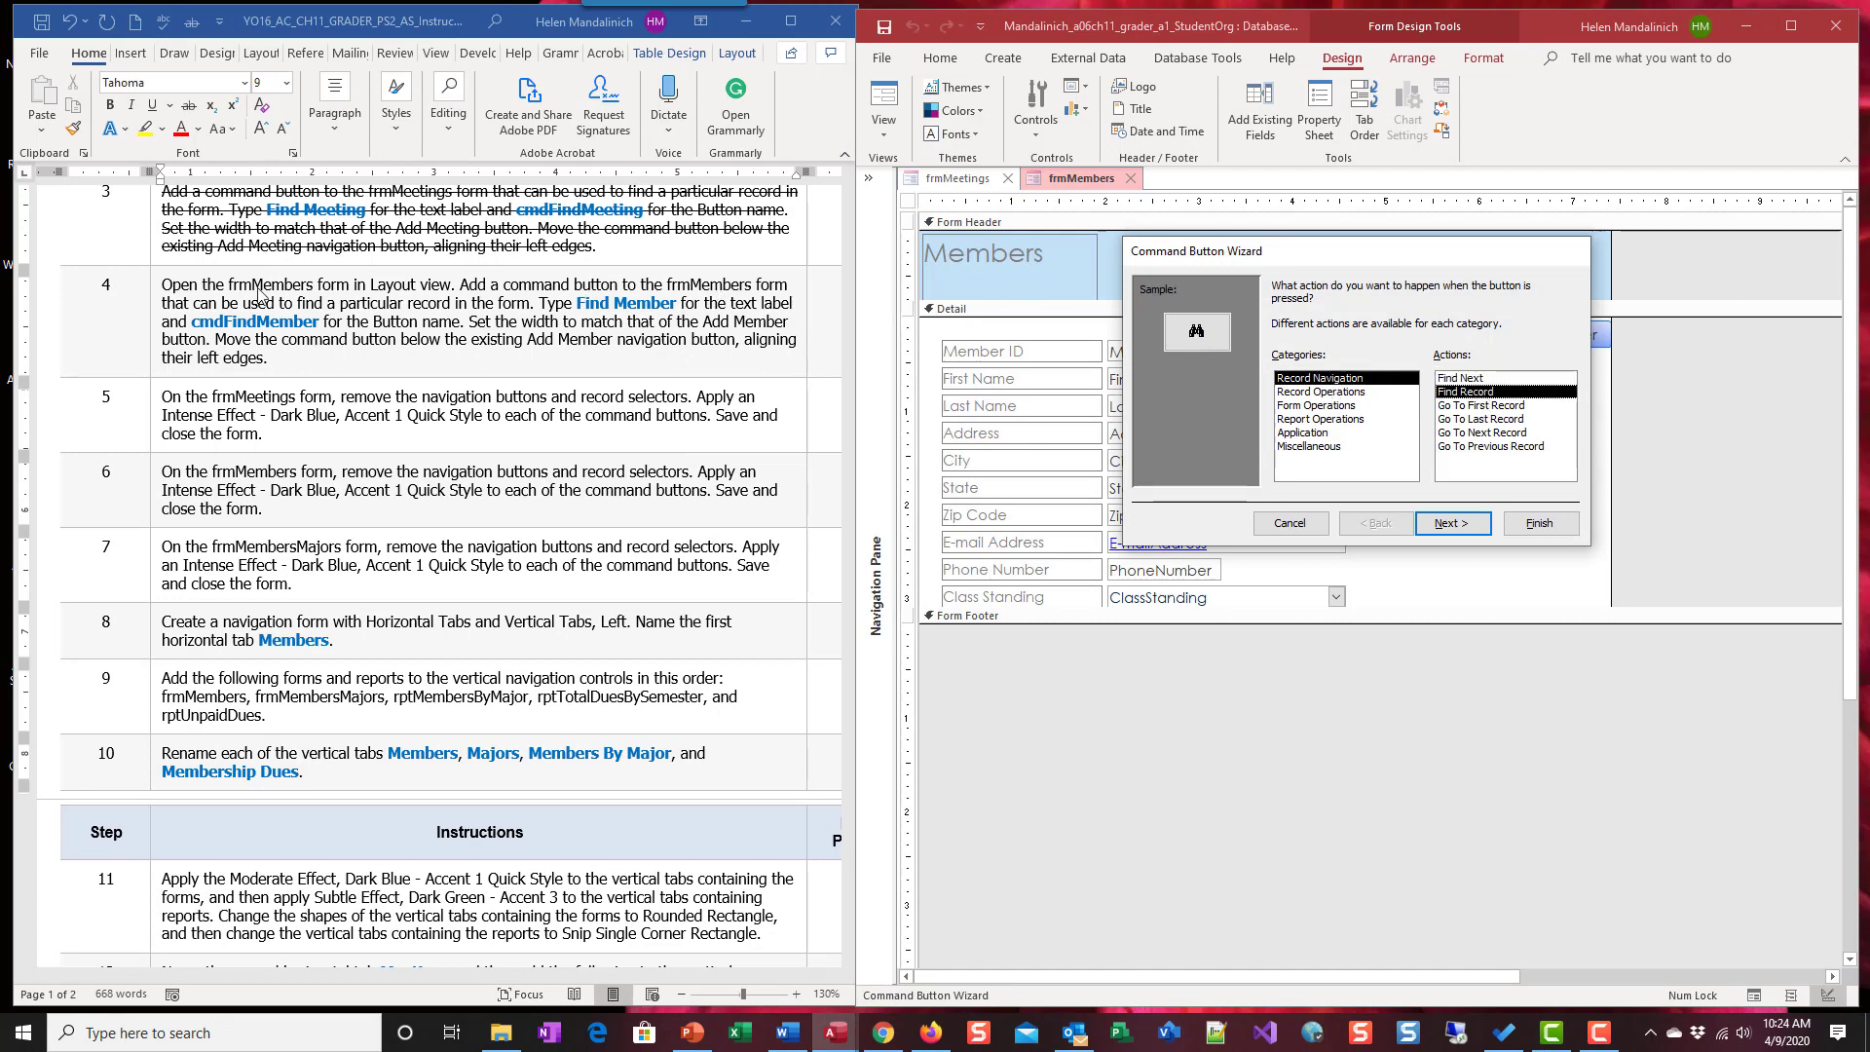
left_click(1453, 523)
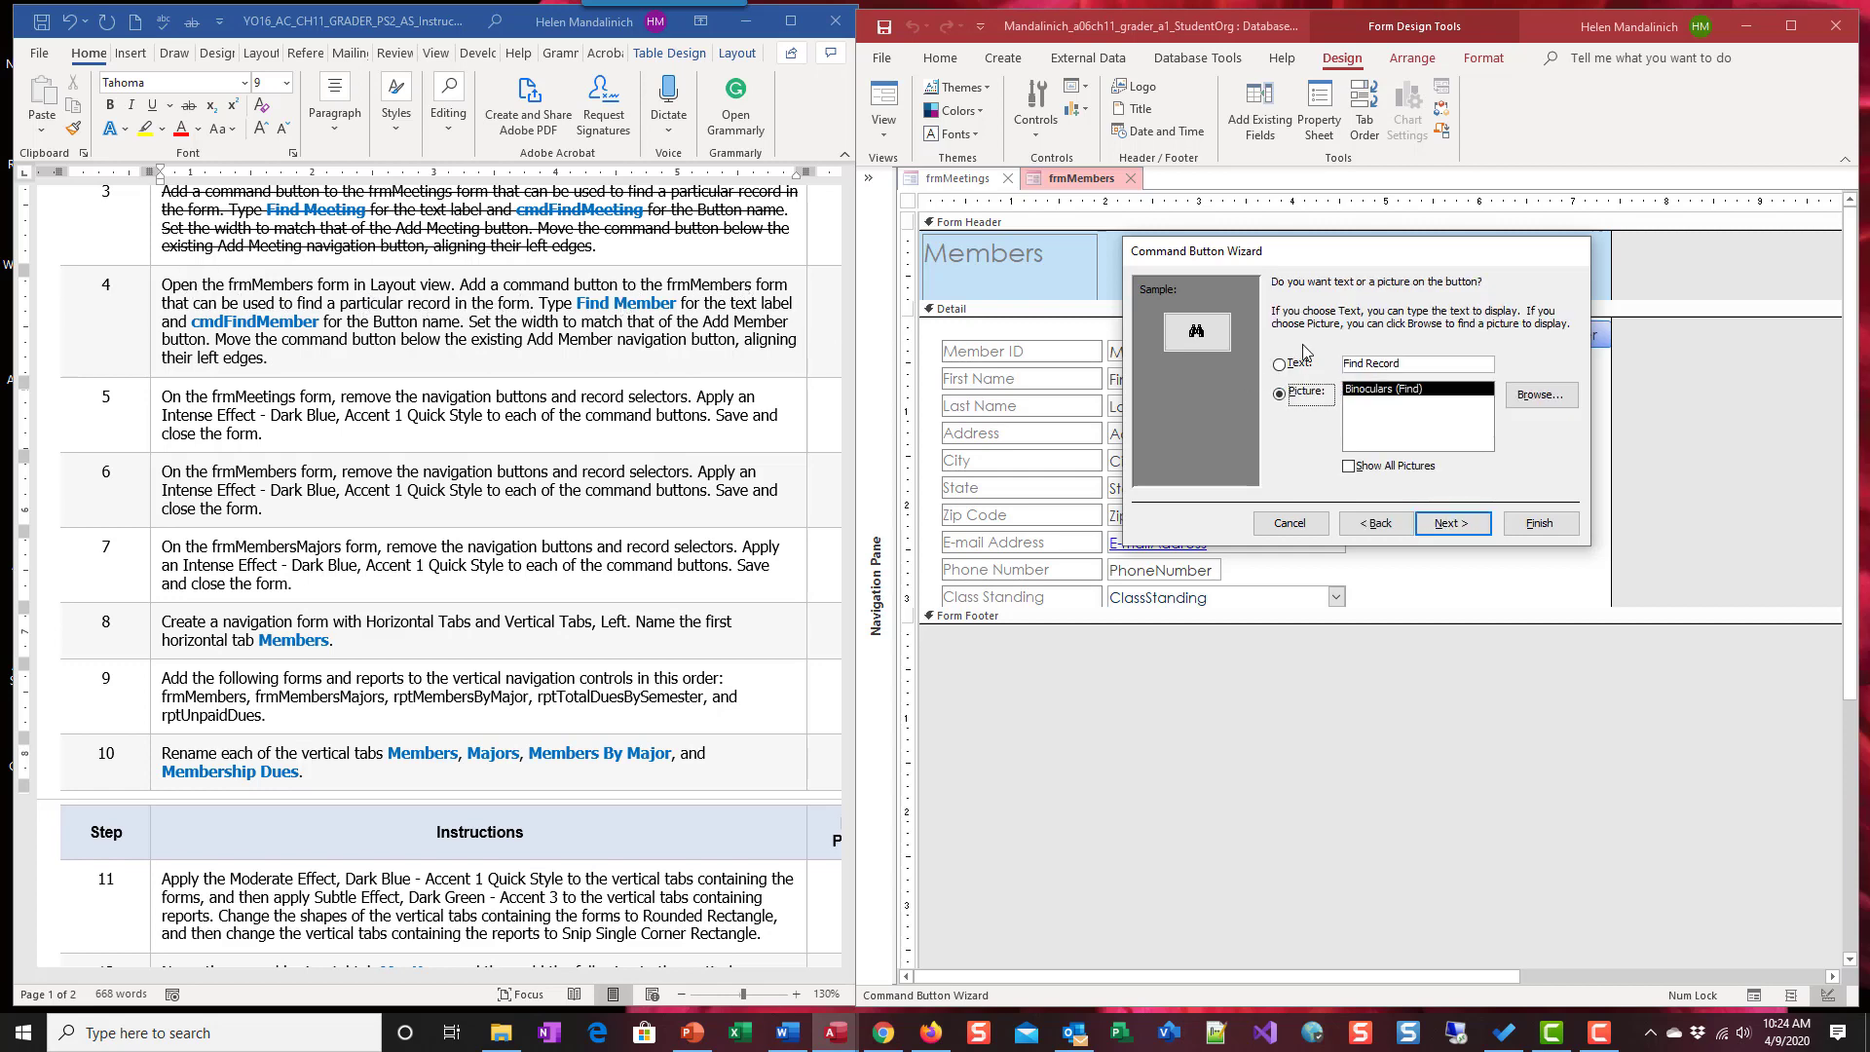
Give the new command button the text label Find Member and the name cmdFindMember, and complete the wizard.
left_click(1281, 366)
left_click_drag(1366, 363, 1485, 356)
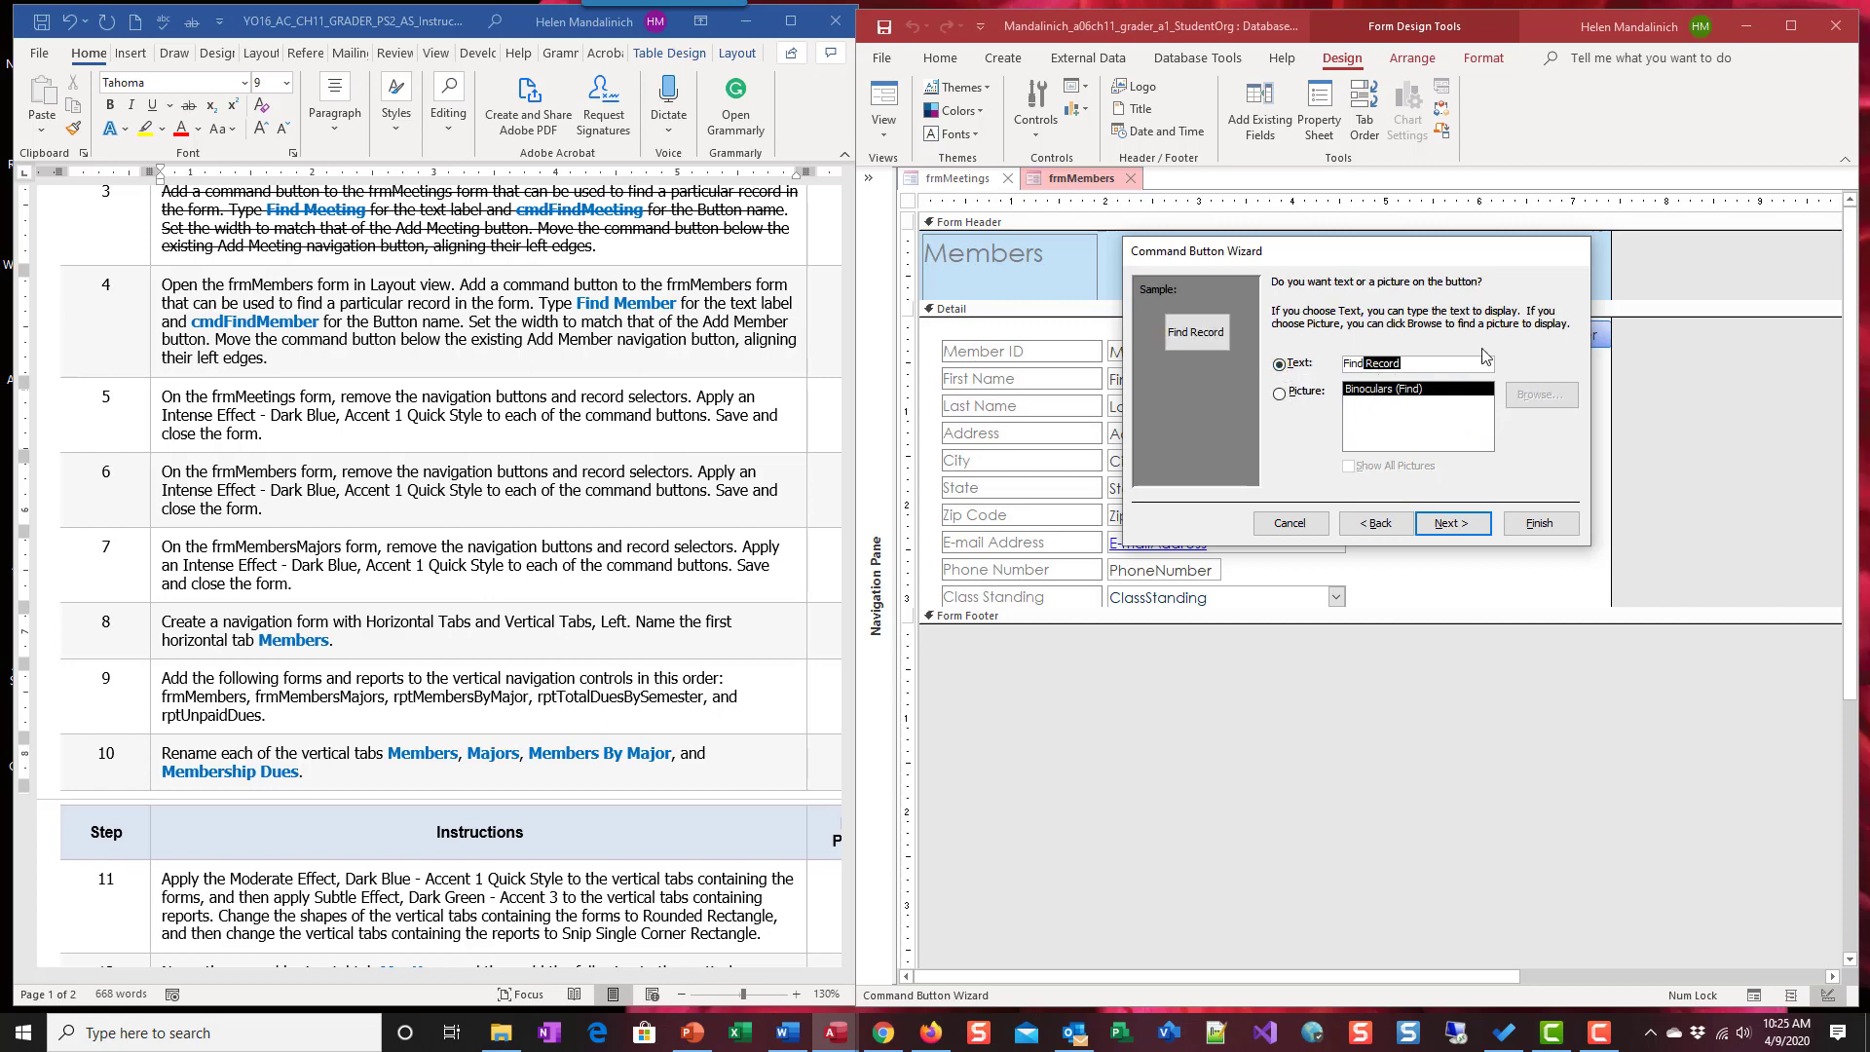
type("Membe")
left_click(1451, 523)
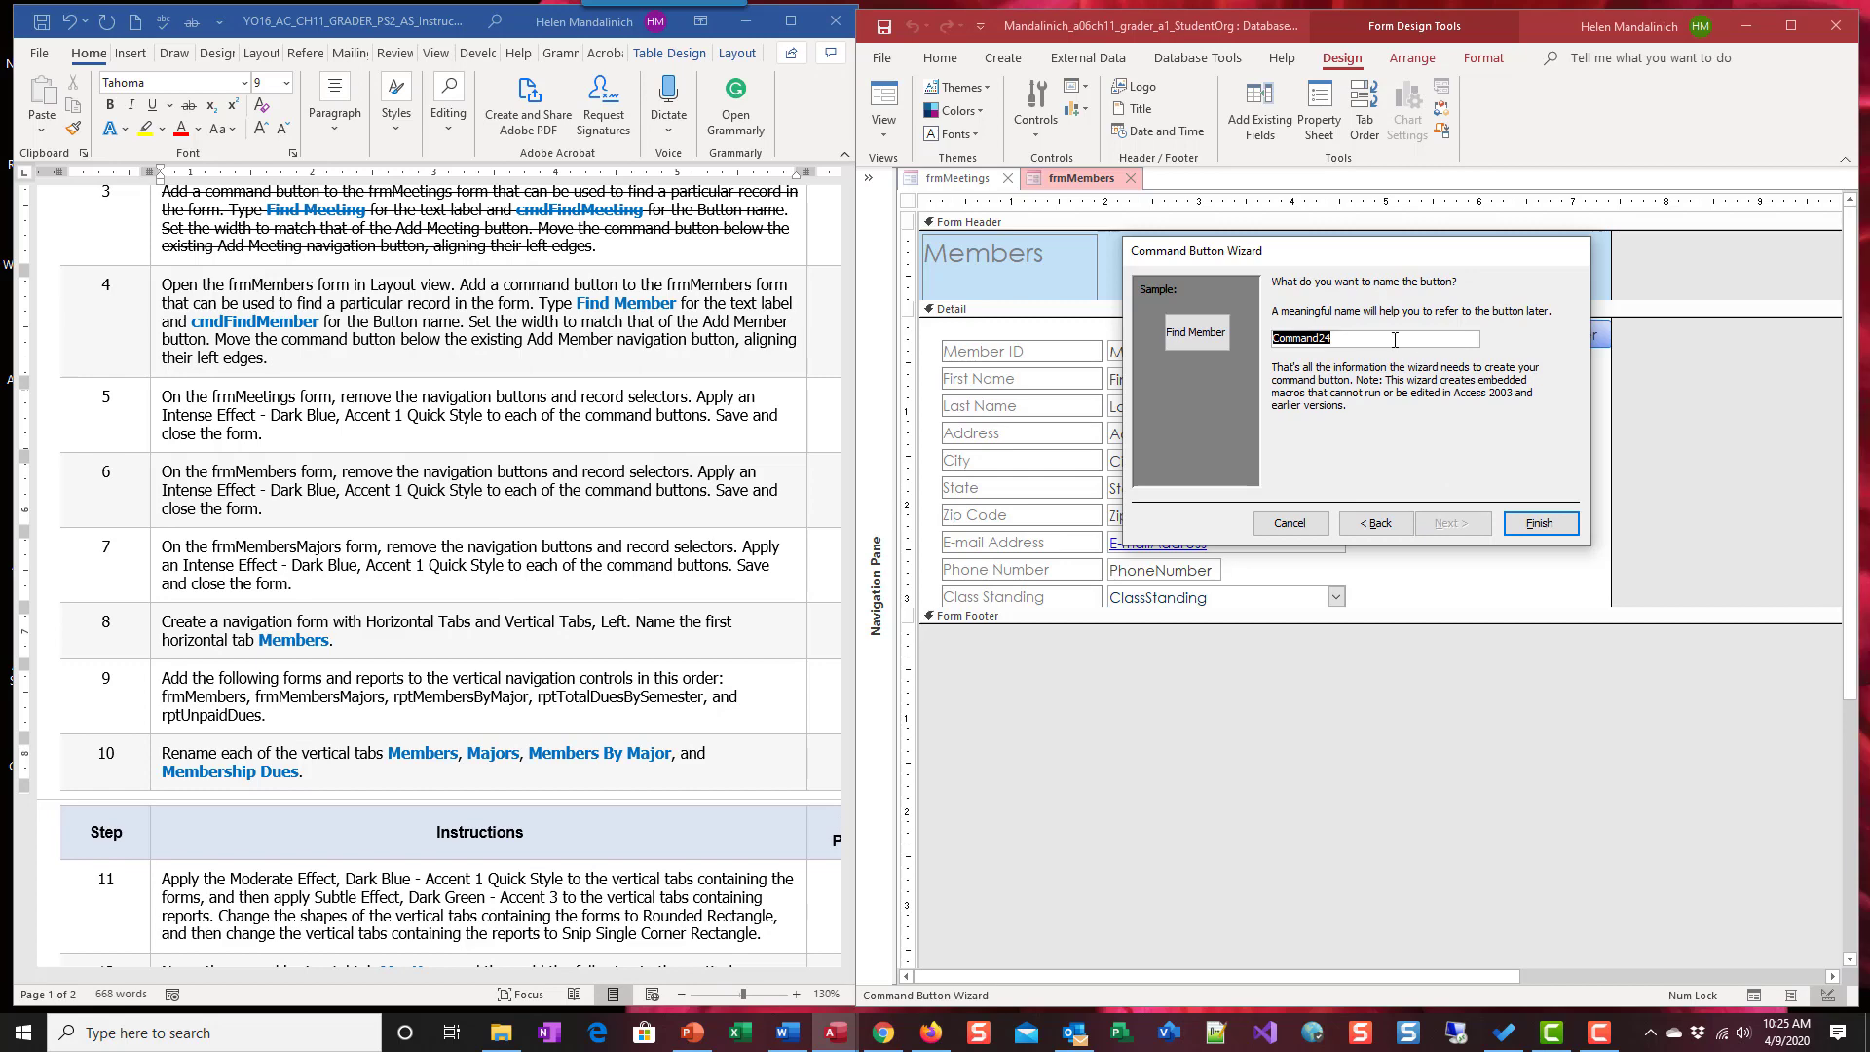
type("cmdFindMember")
left_click(1542, 525)
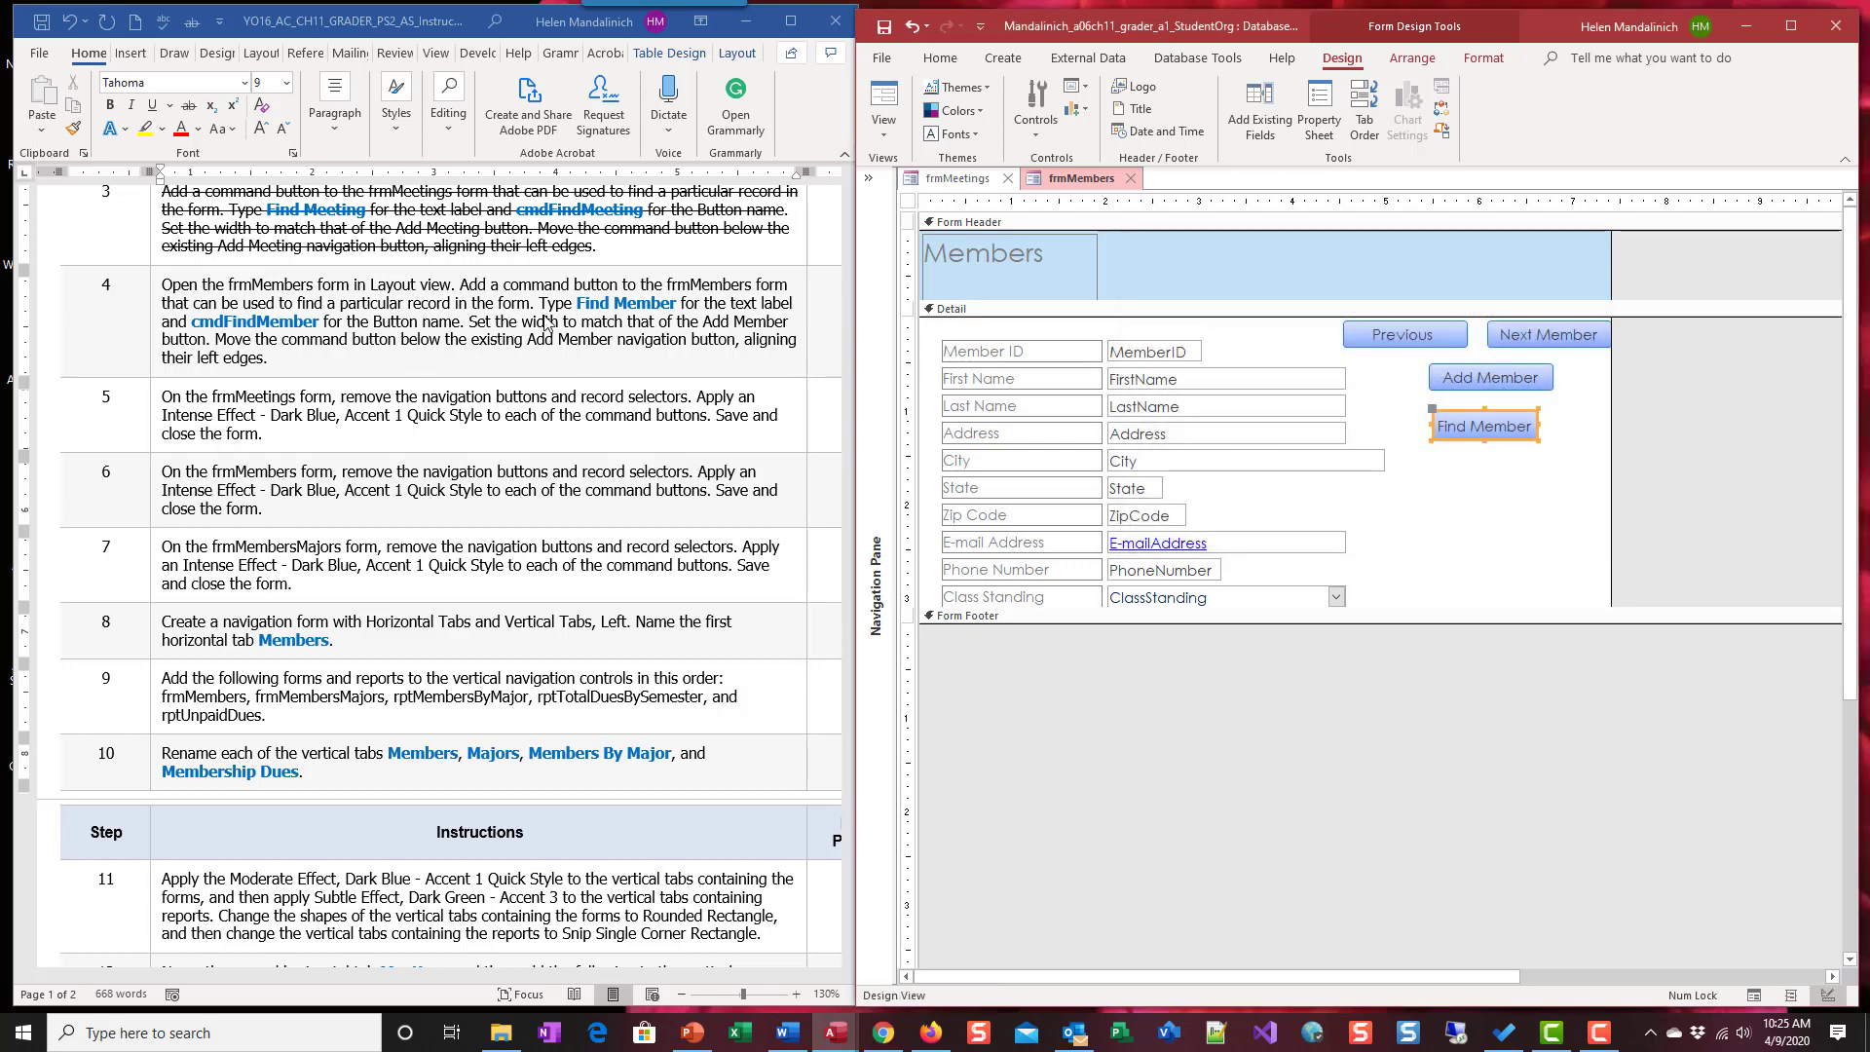
Size the Add Member and Find Member buttons to the widest width and shortest height, and align their left edges.
left_click(1488, 379, "shift")
left_click(1412, 58)
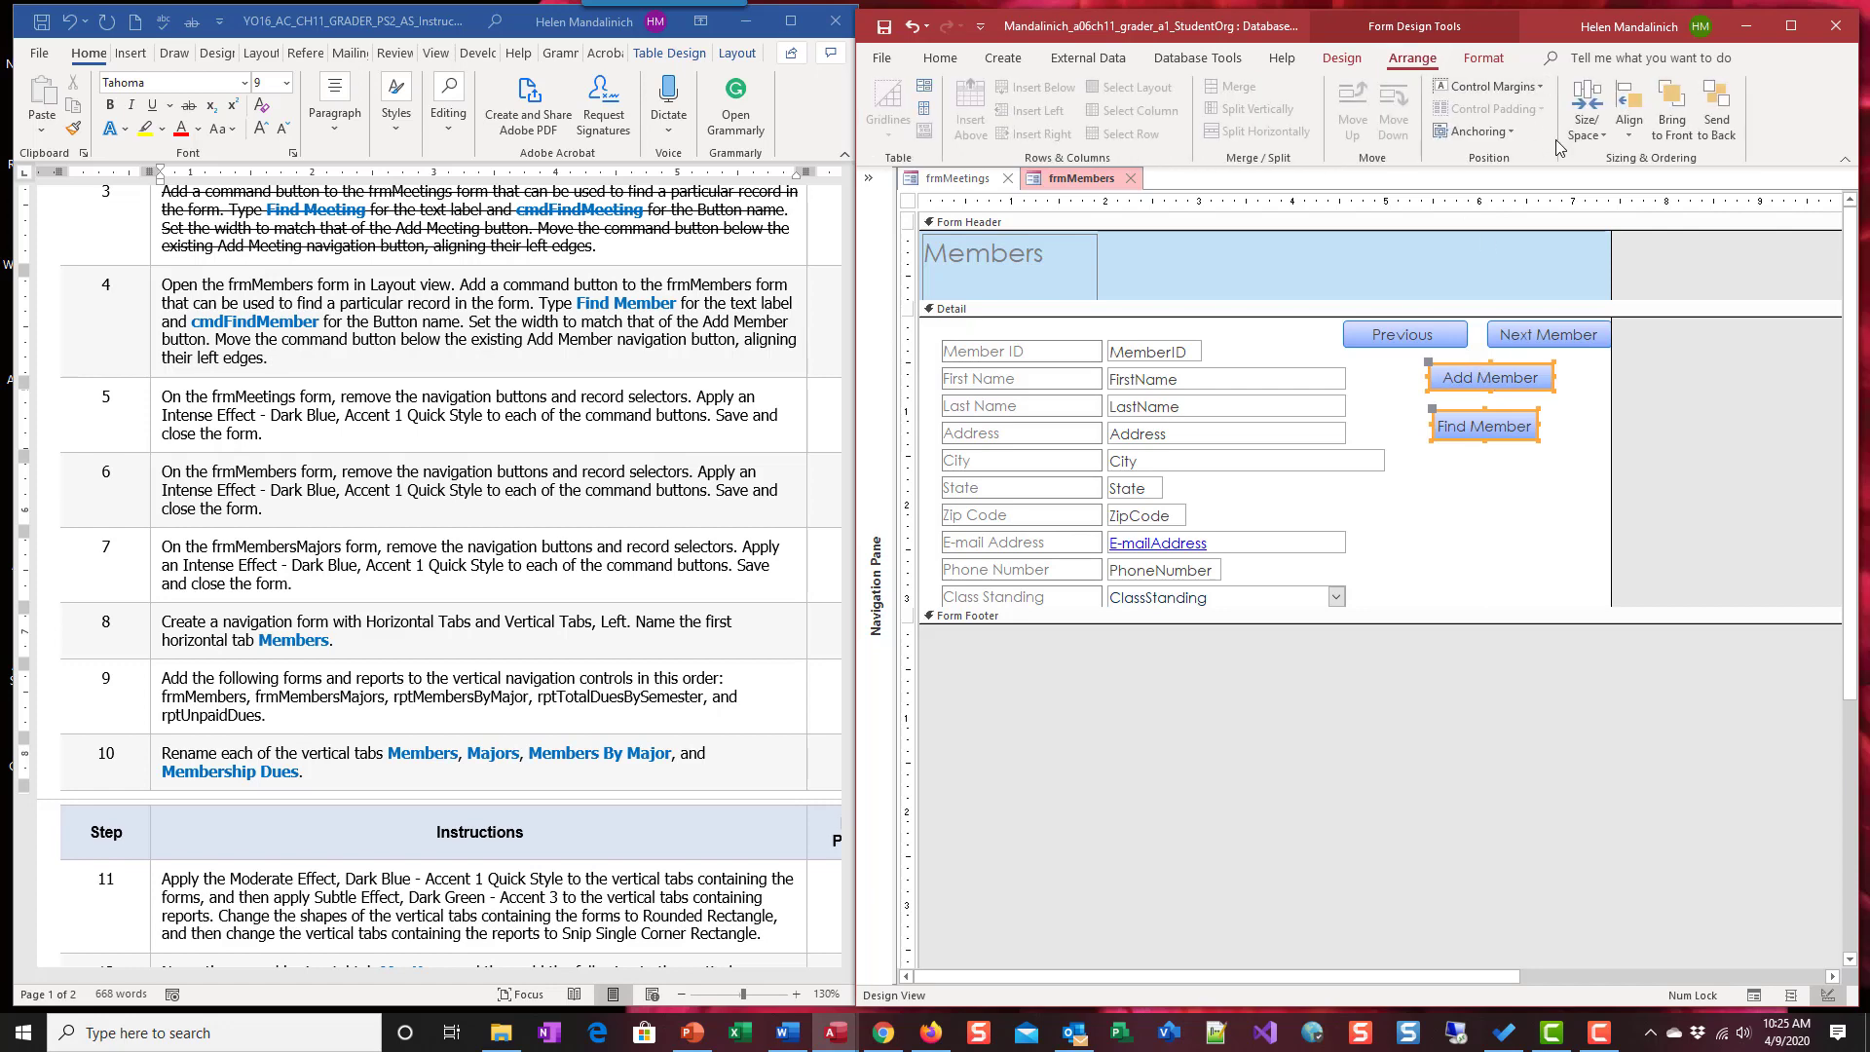
left_click(1588, 125)
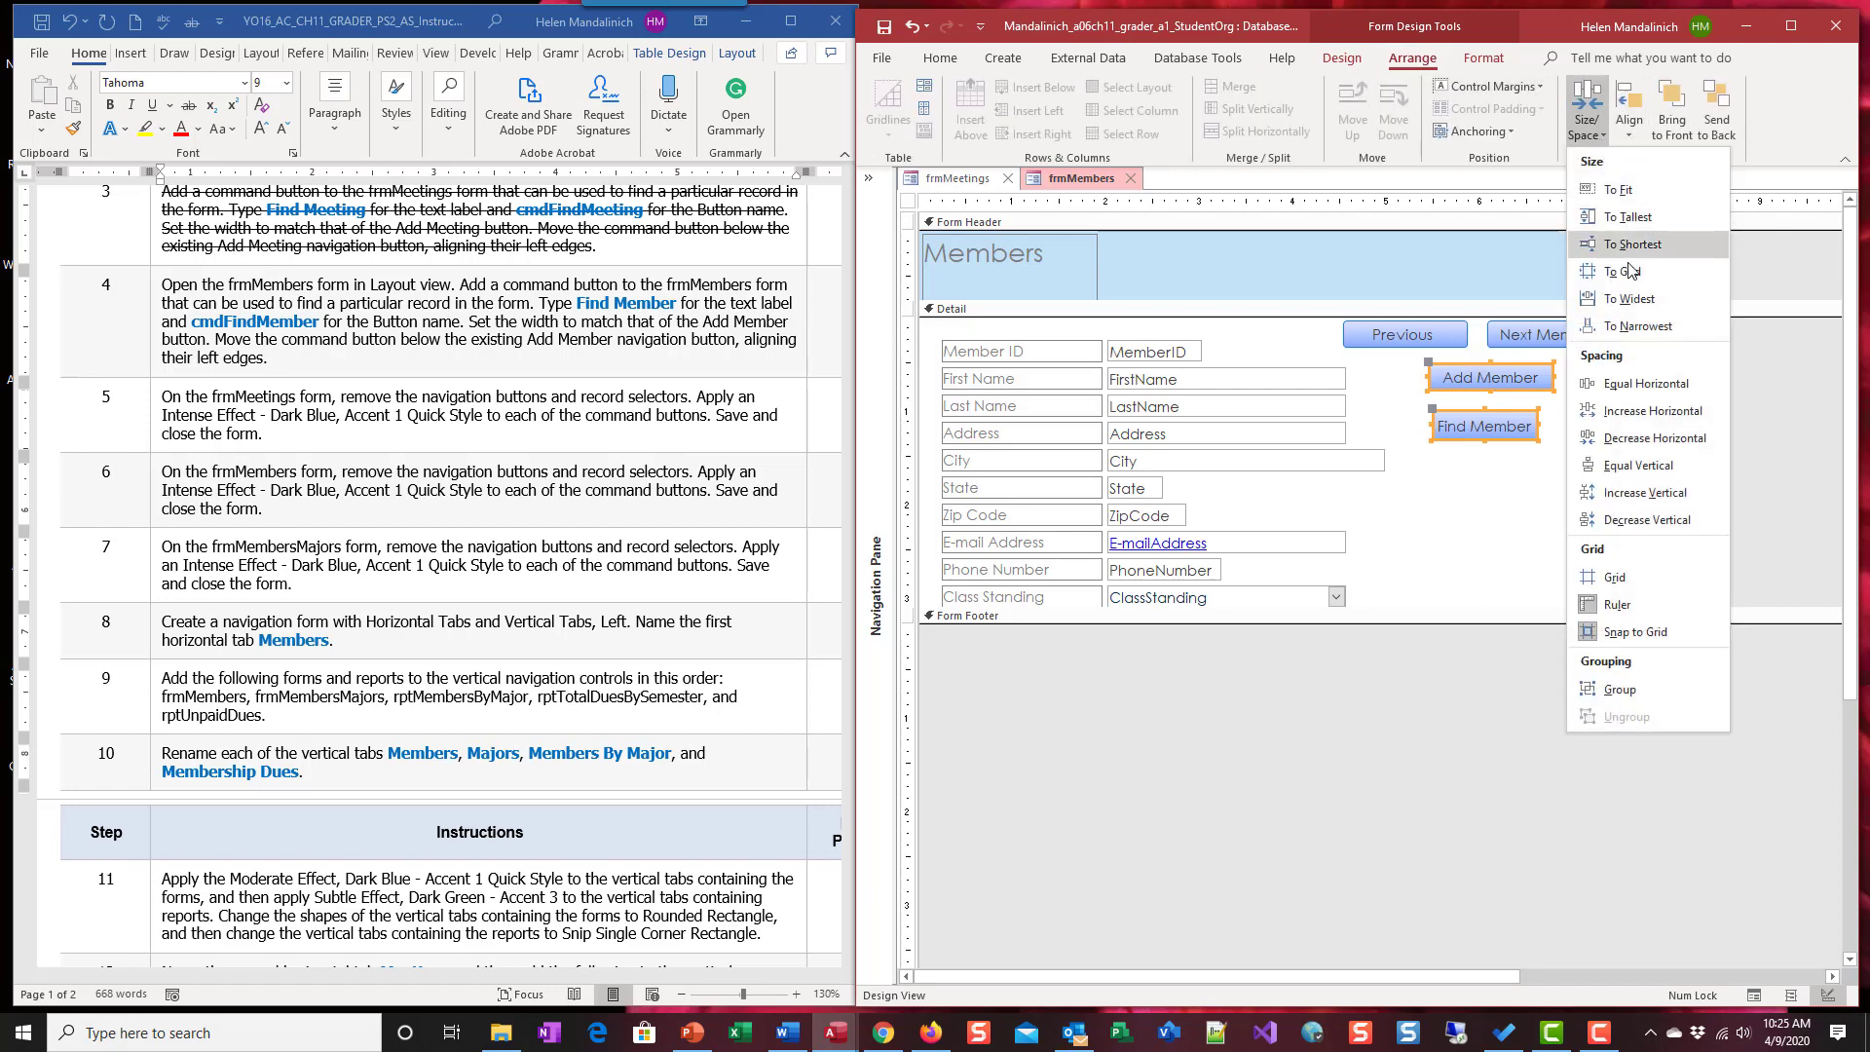
left_click(1639, 313)
left_click(1585, 125)
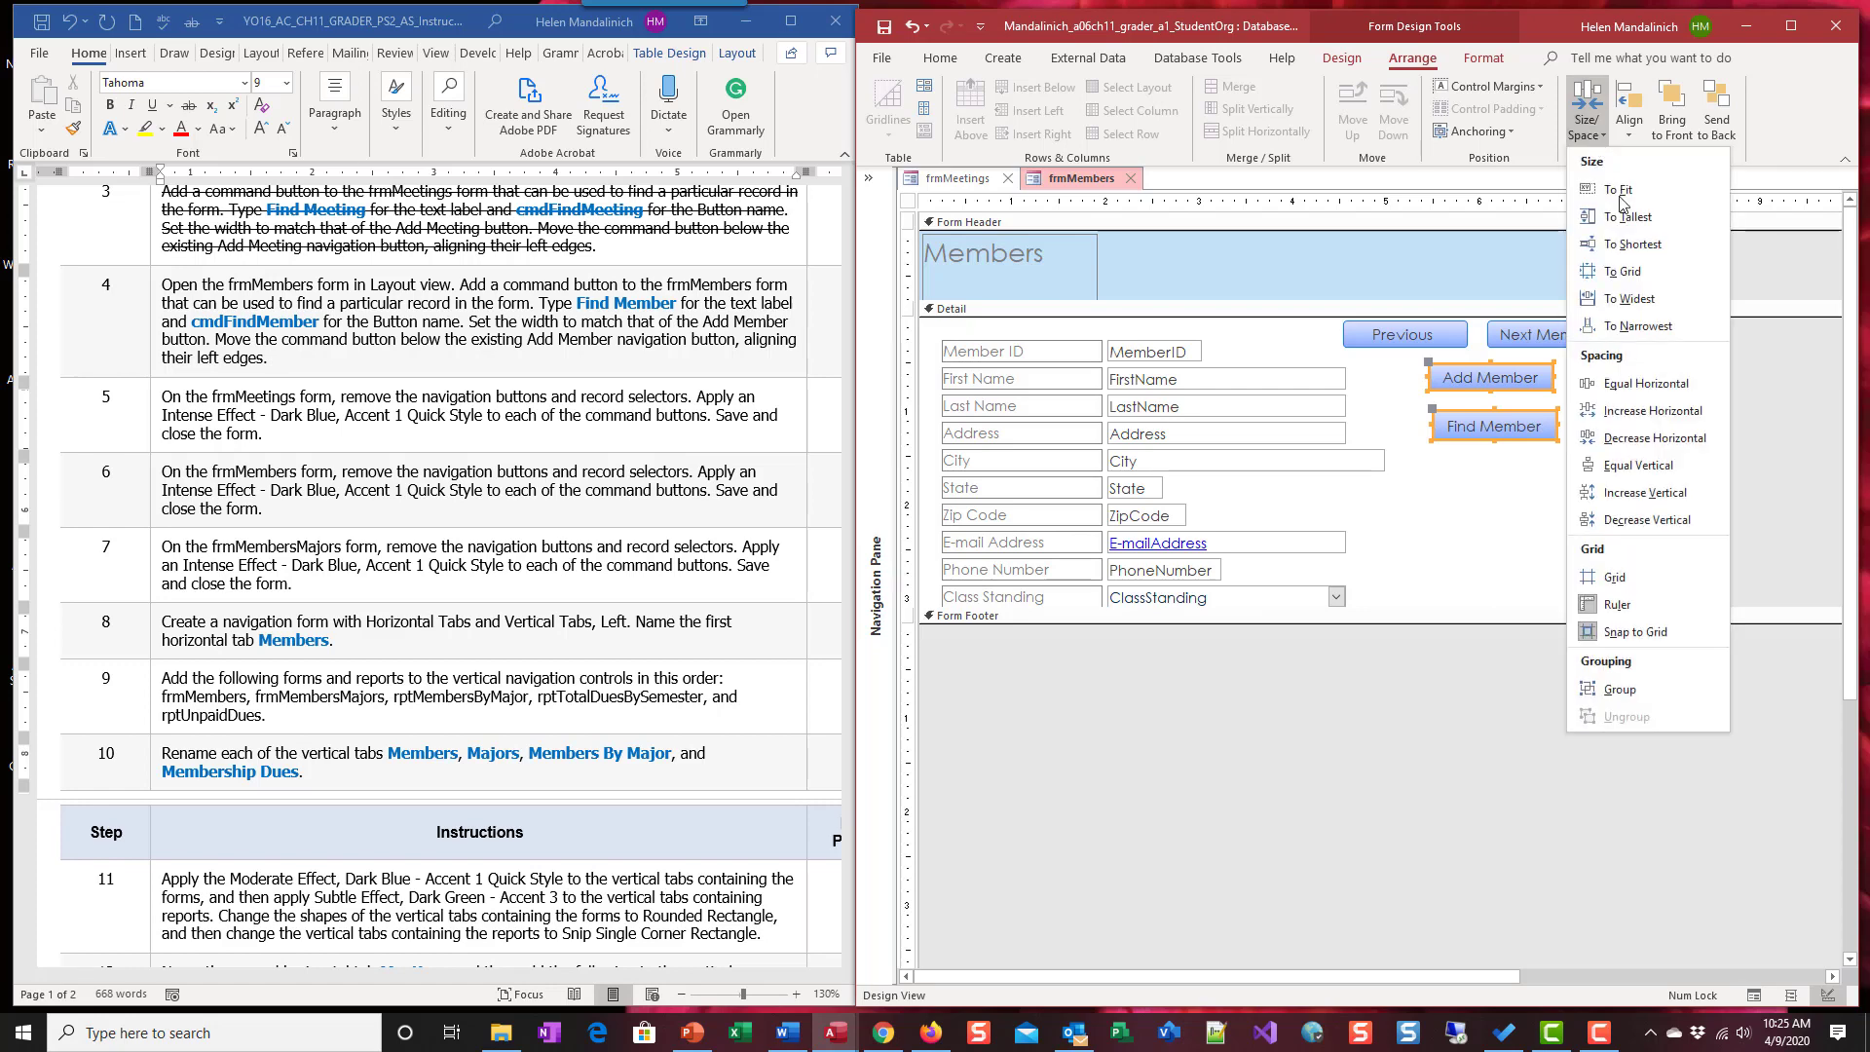
left_click(1630, 245)
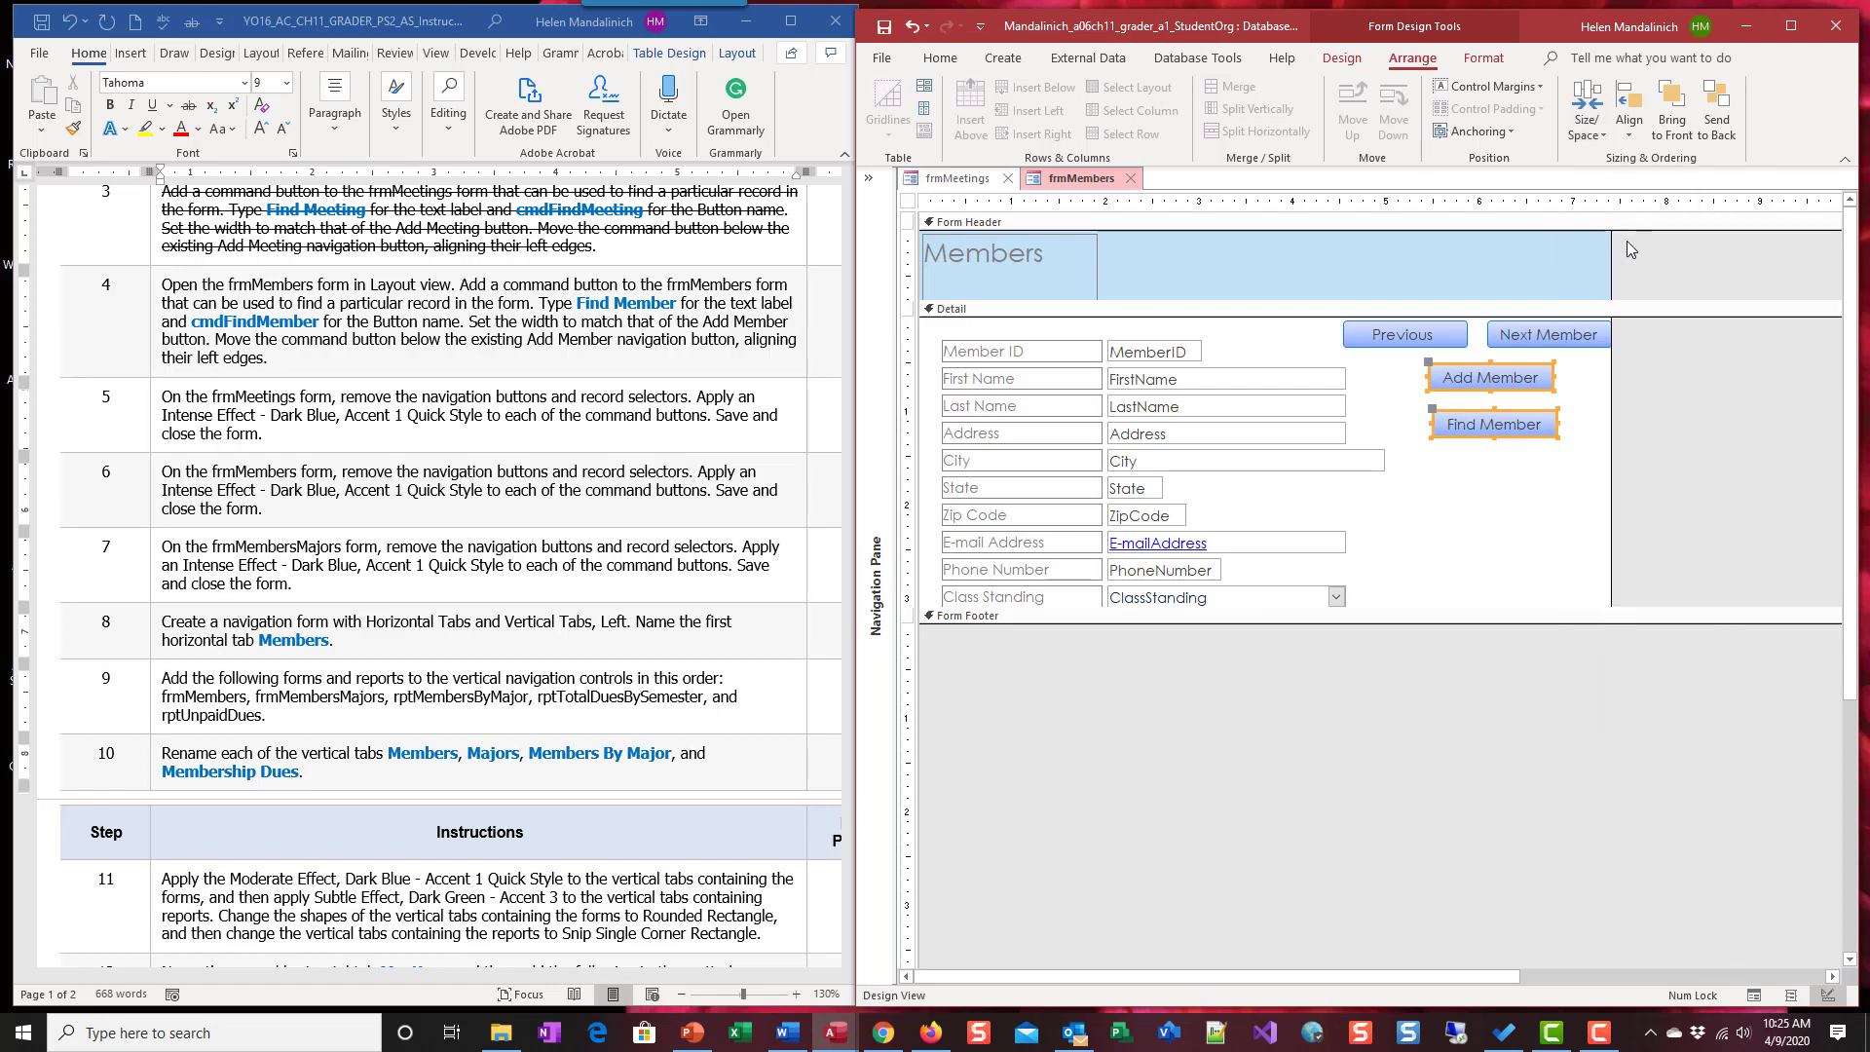
left_click(1628, 112)
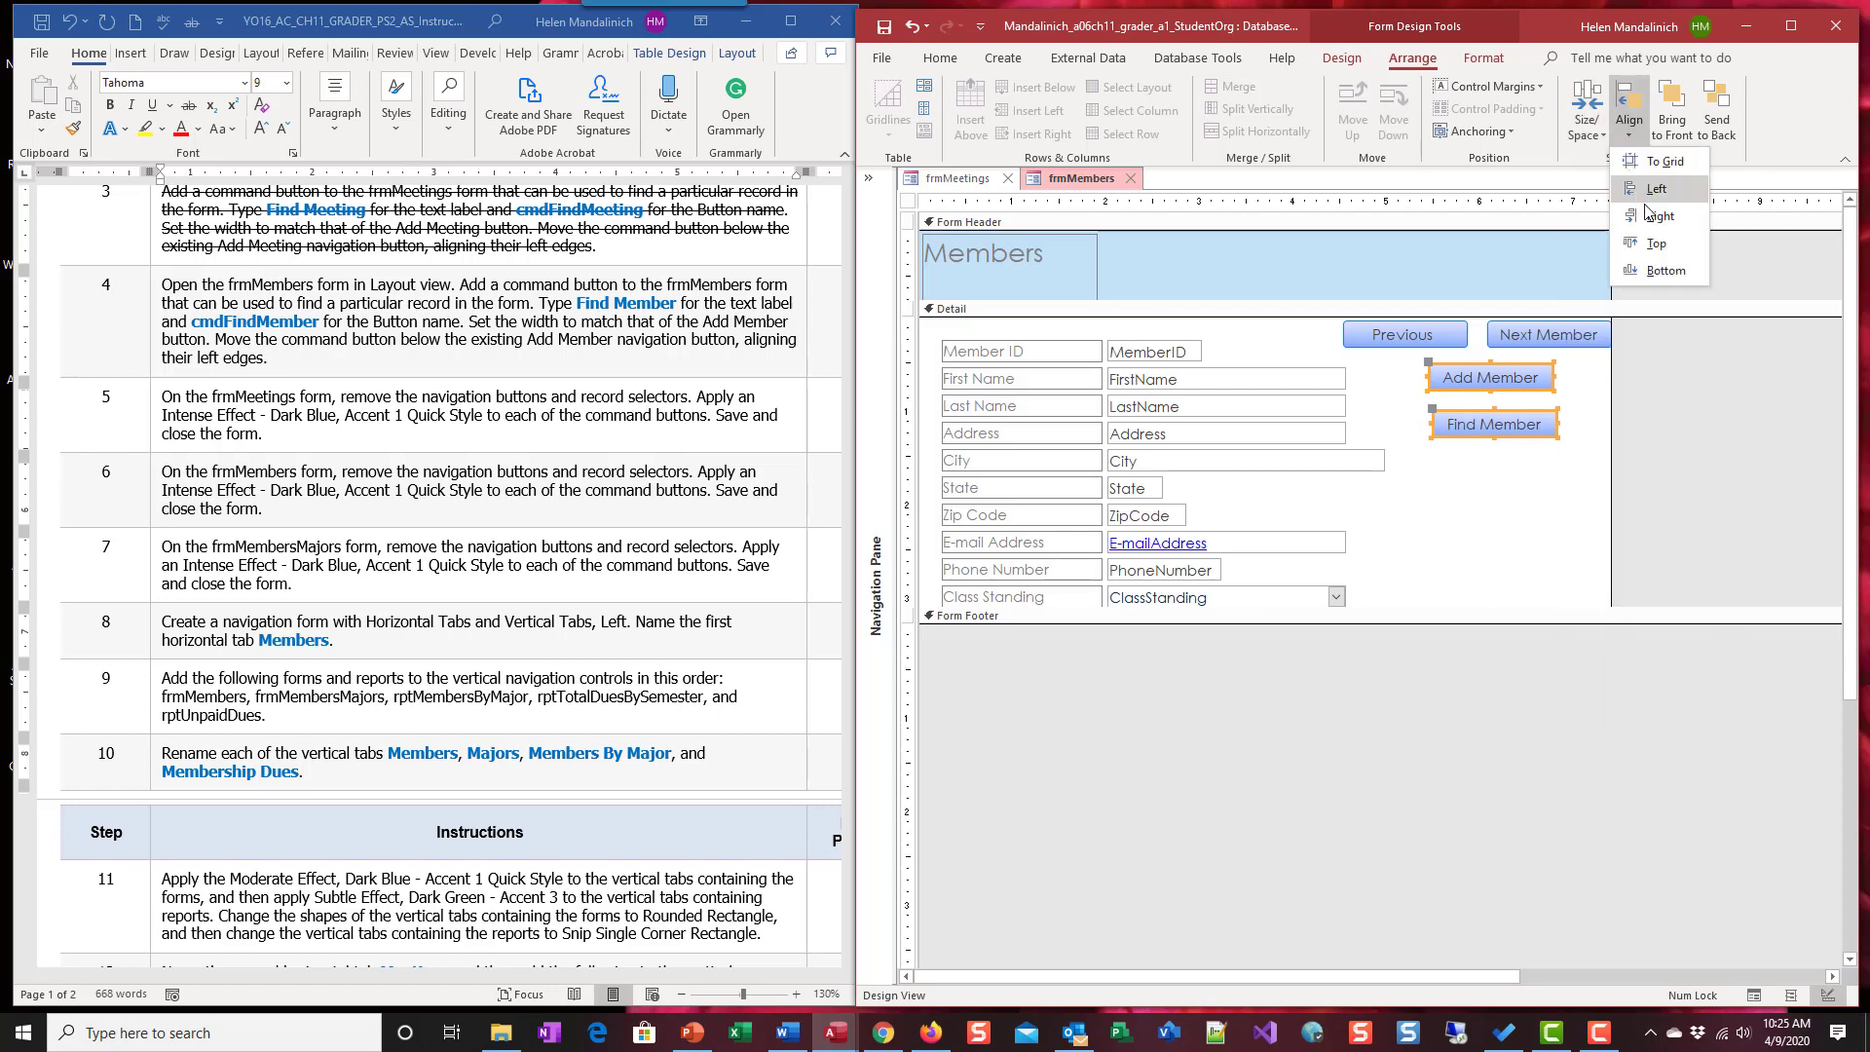
left_click(1648, 191)
Space the Previous, Next Member, Add Member and Find Member buttons equally in the vertical direction.
left_click(1403, 339, "shift")
left_click(1530, 337, "shift")
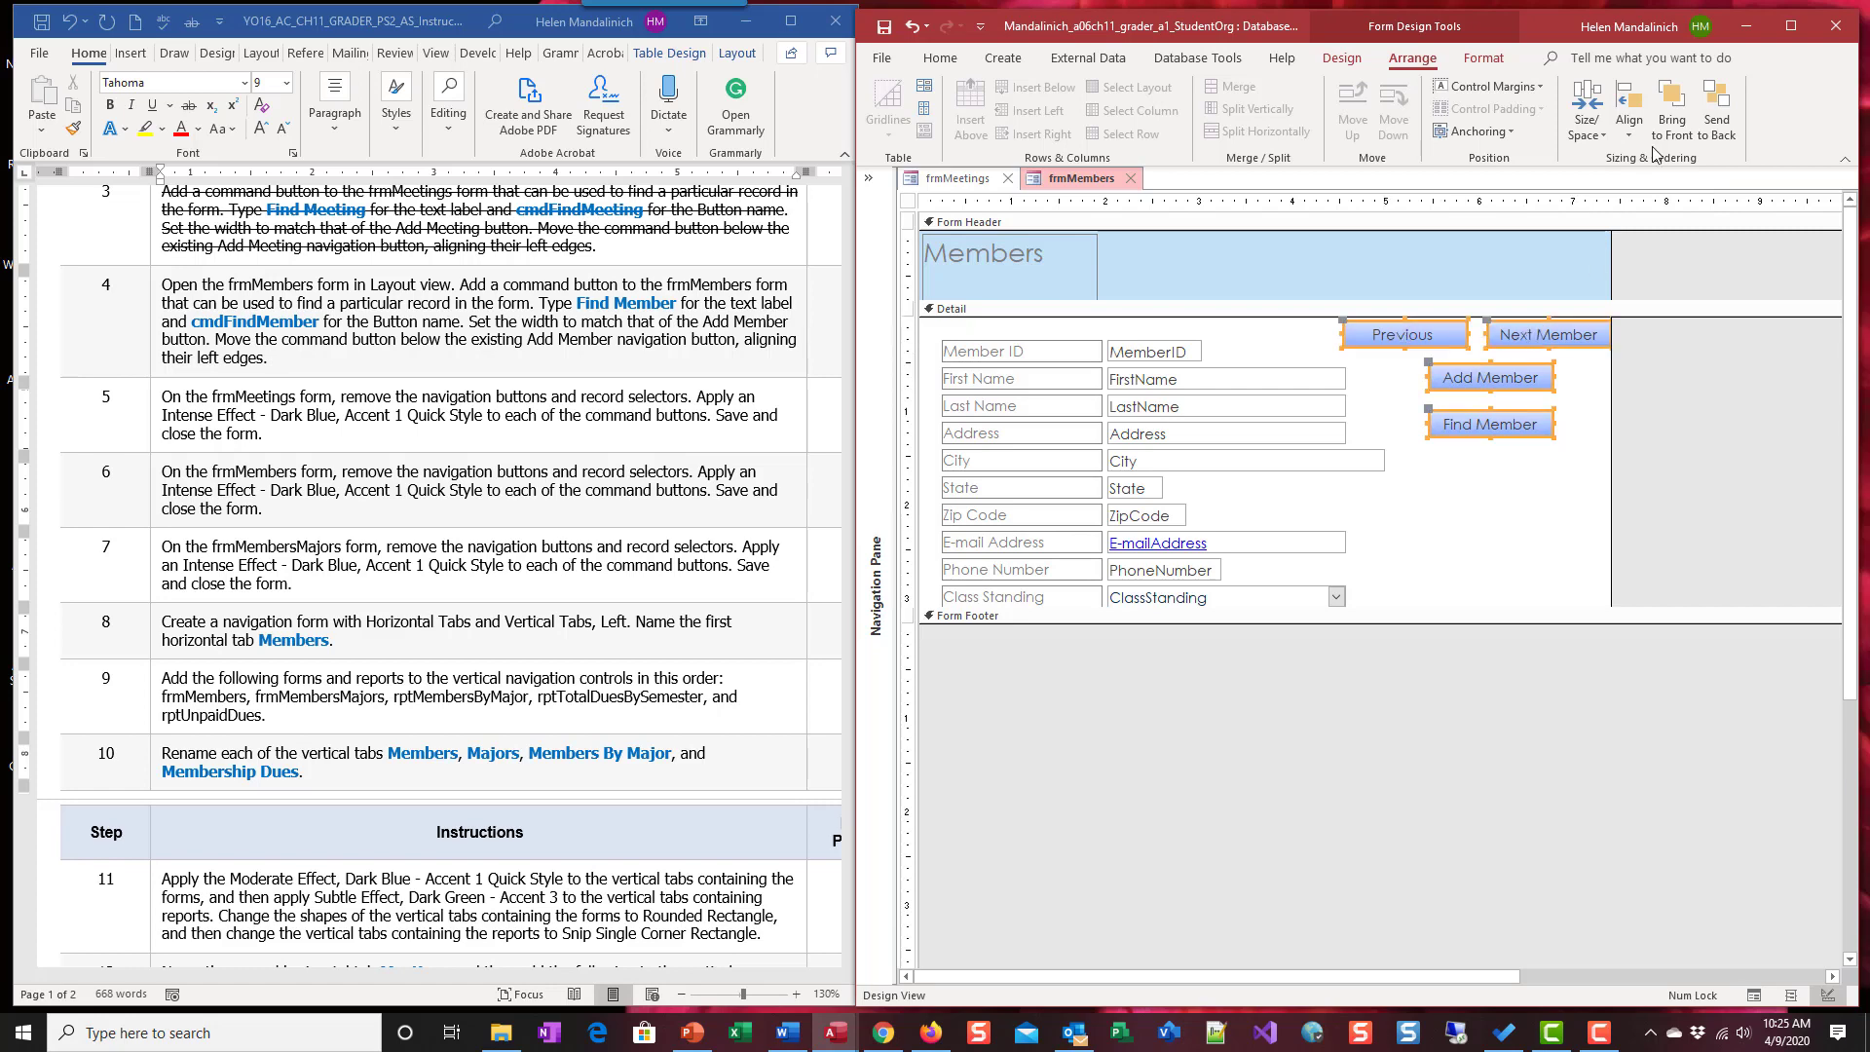
left_click(1586, 112)
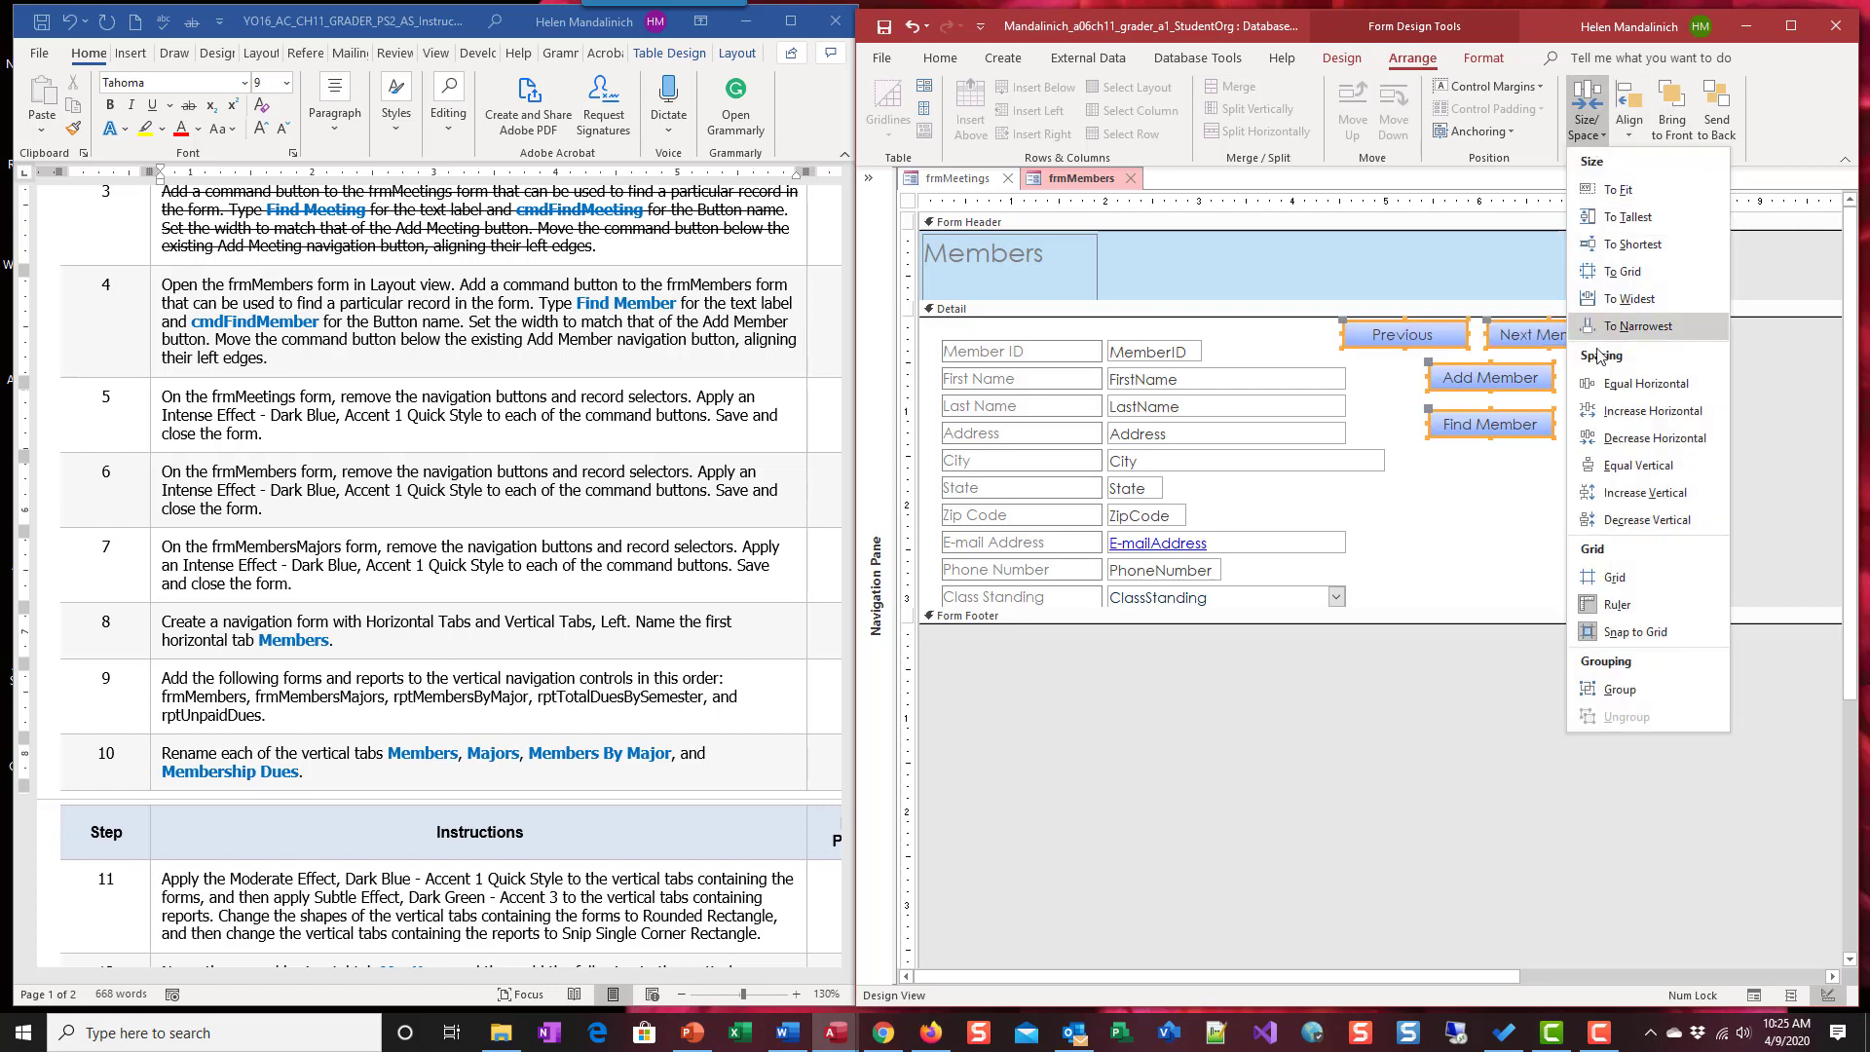
left_click(1667, 472)
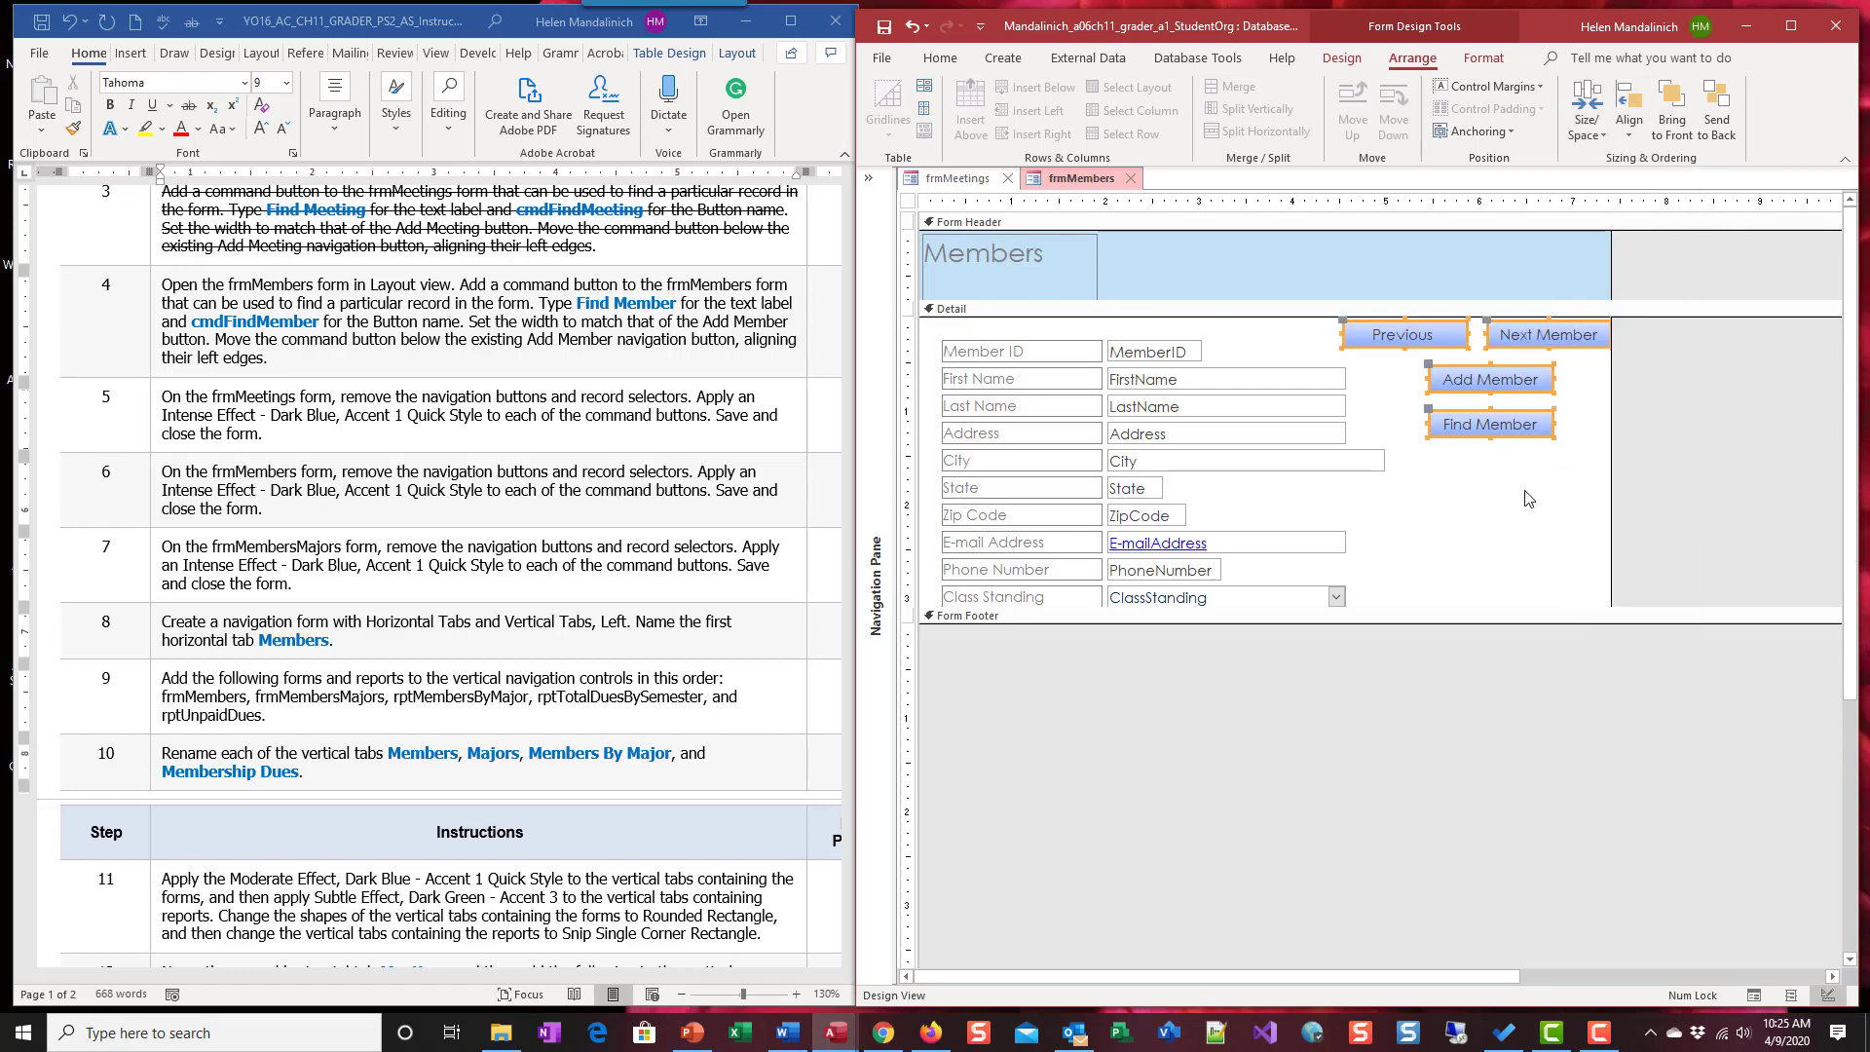
left_click(1573, 383)
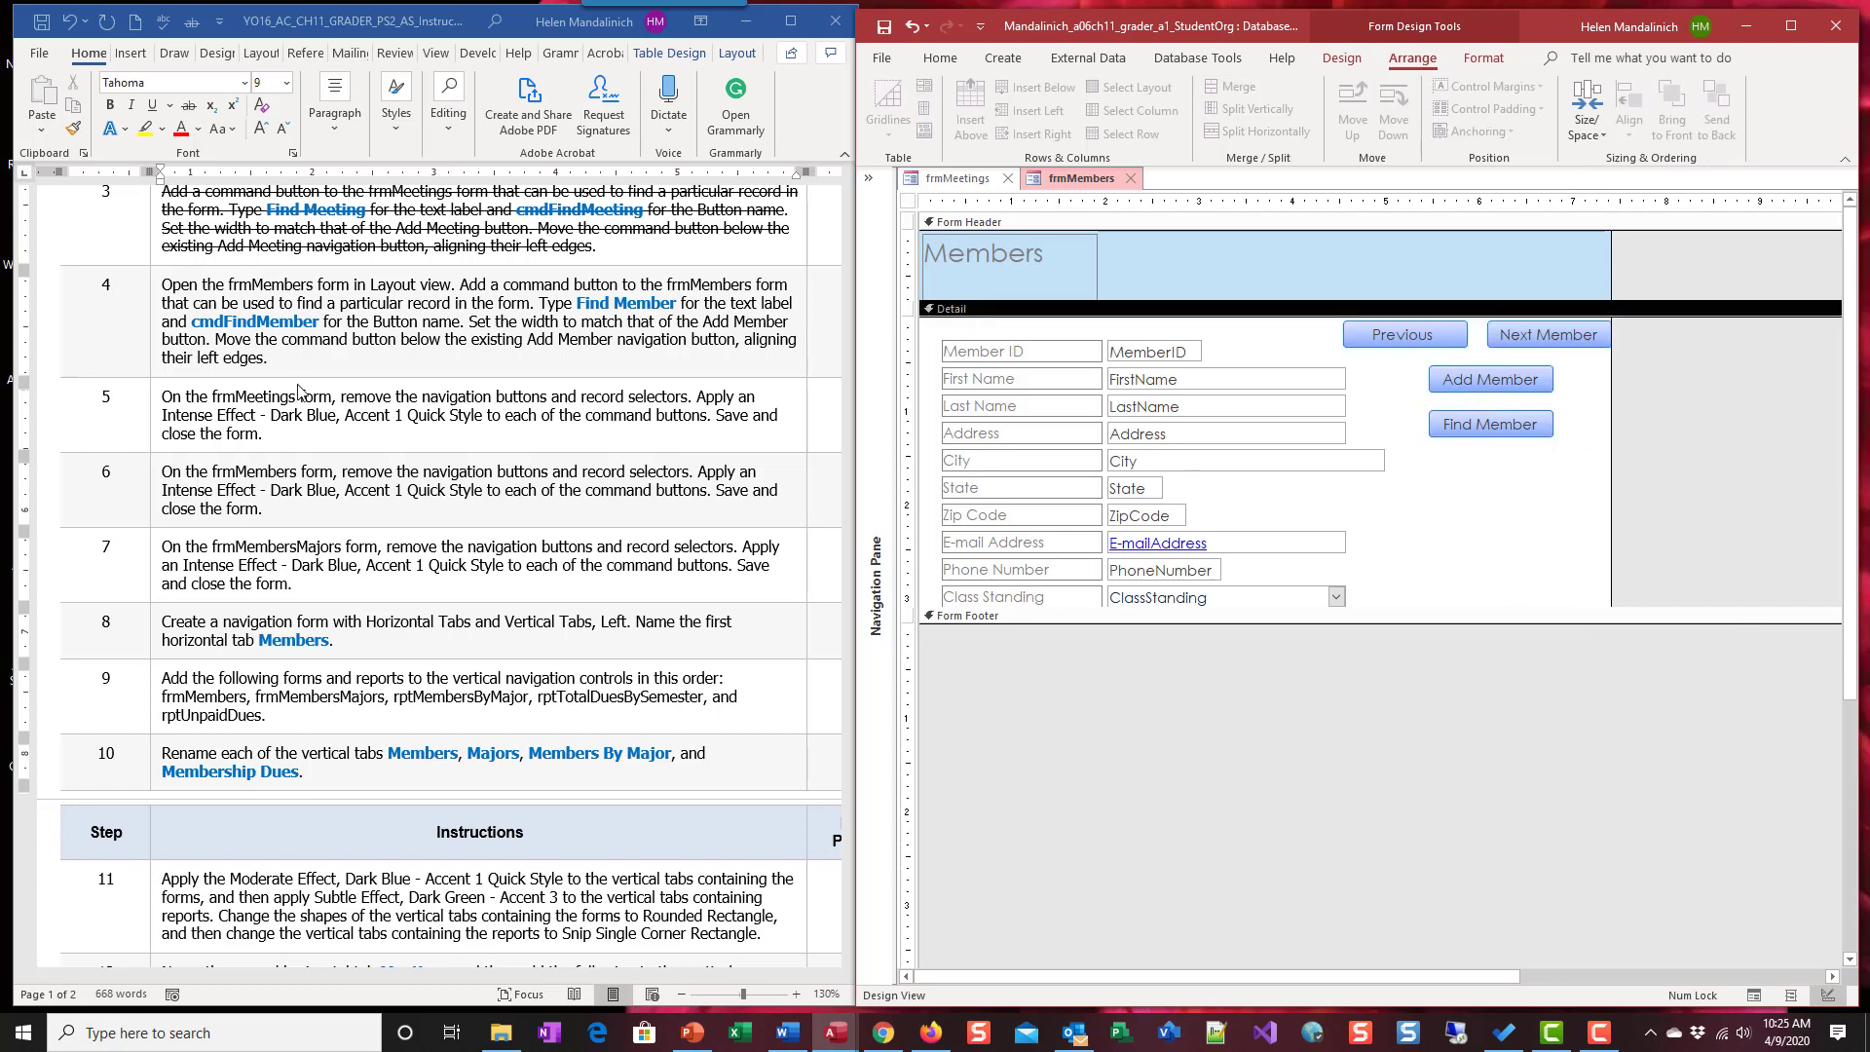
In the Word instructions, strike through all of step 4.
left_click(361, 376)
left_click_drag(332, 363, 162, 285)
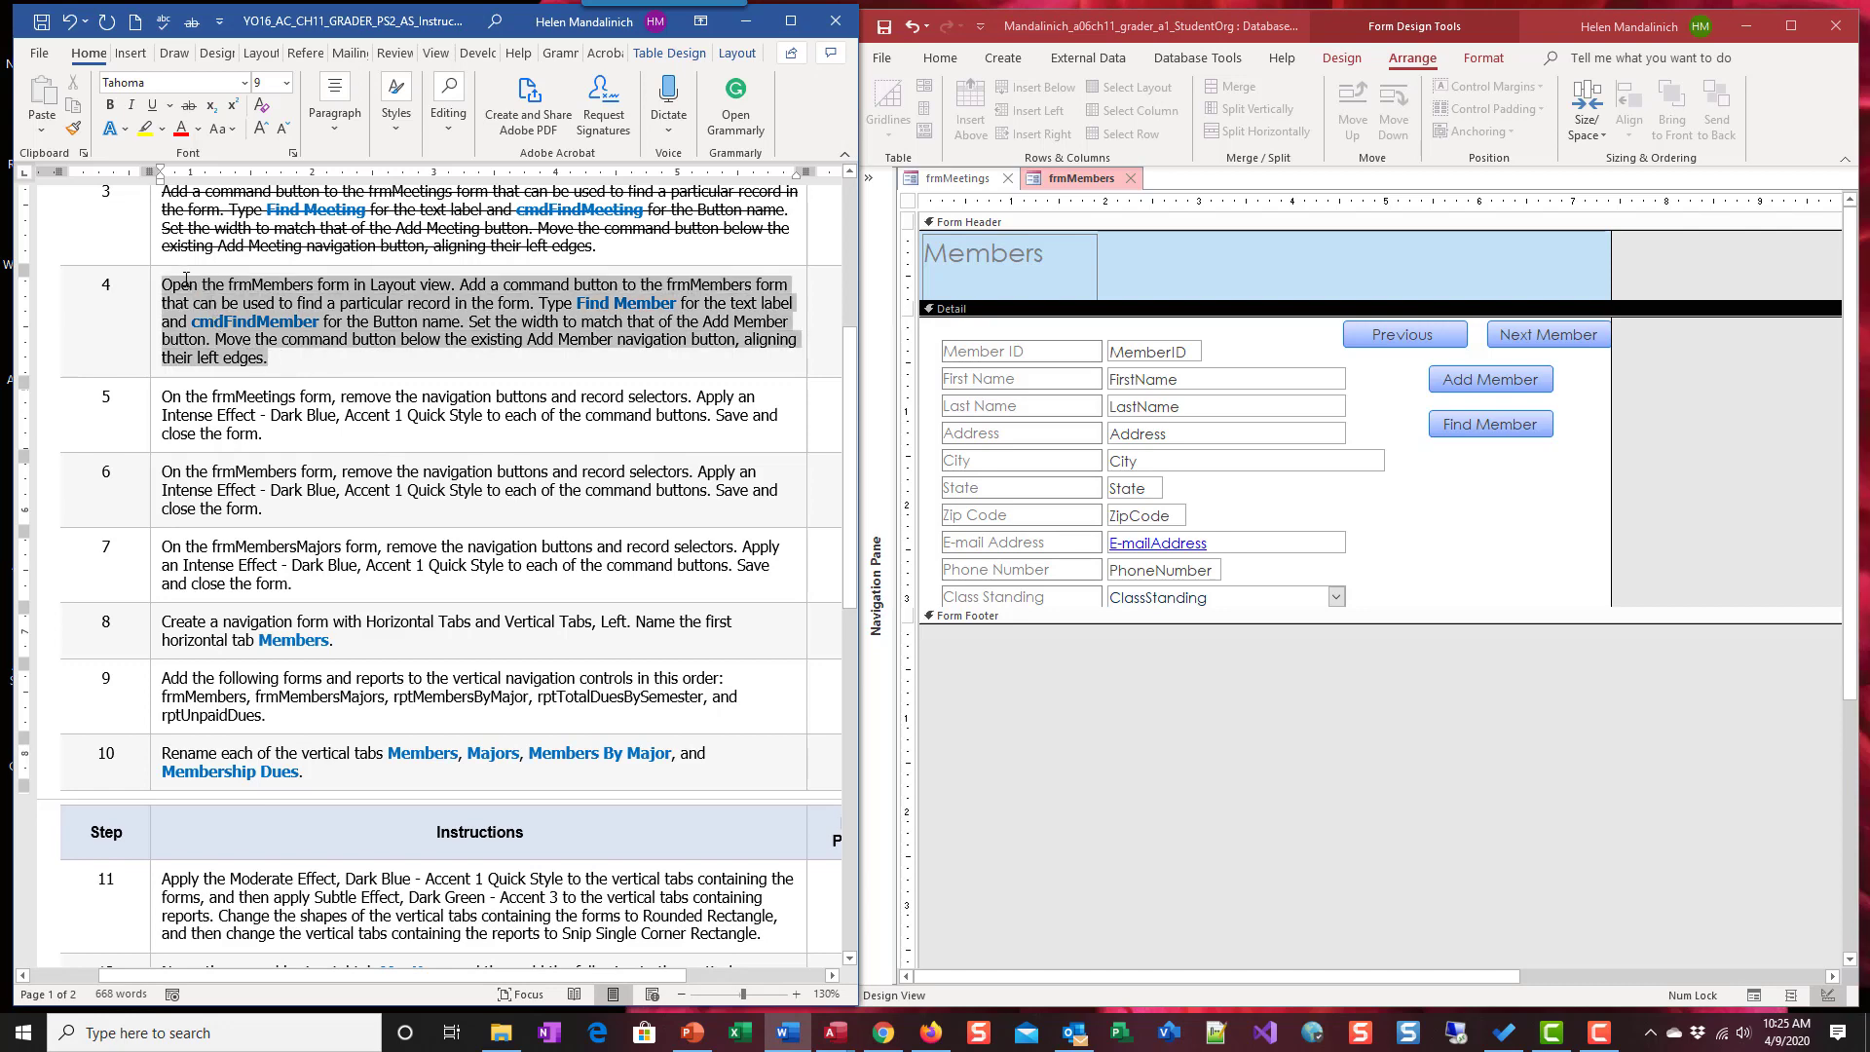
left_click(188, 104)
Set Record Selectors and Navigation Buttons to No in the form properties of frmMeetings.
scroll(396, 431, "down", 3)
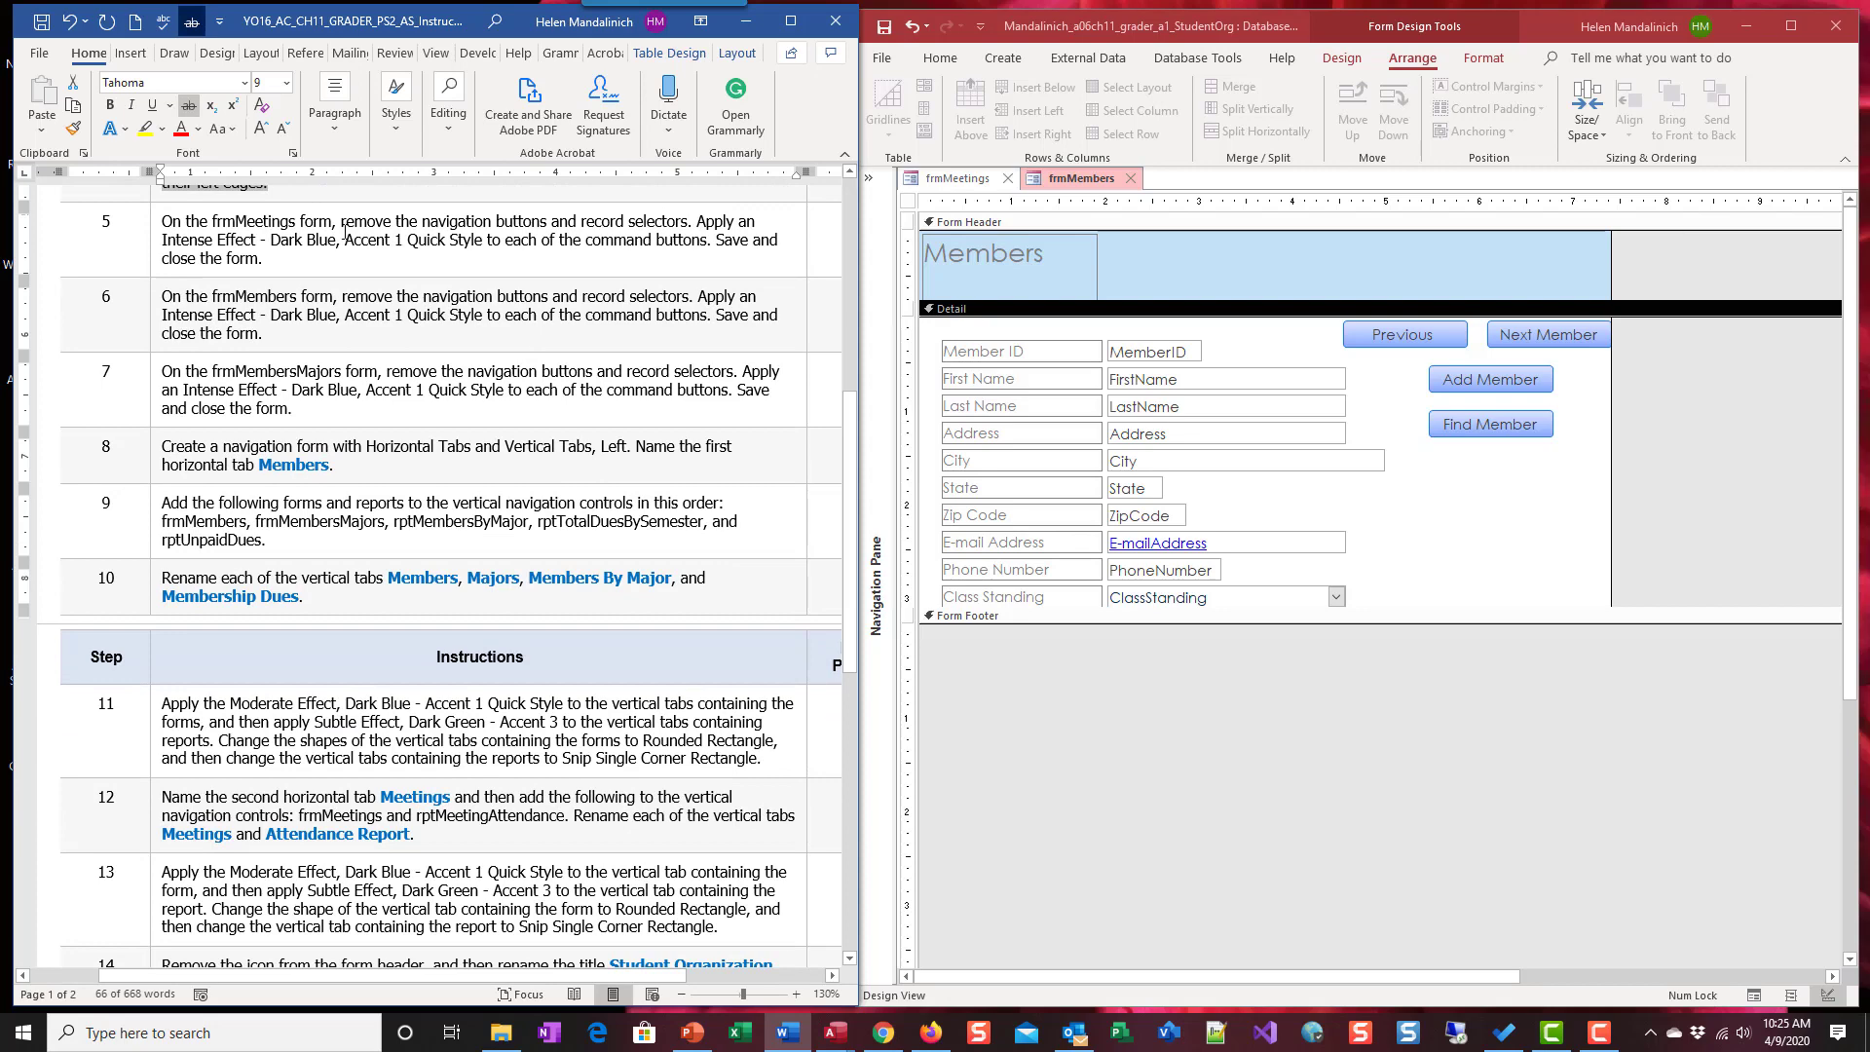
left_click(959, 179)
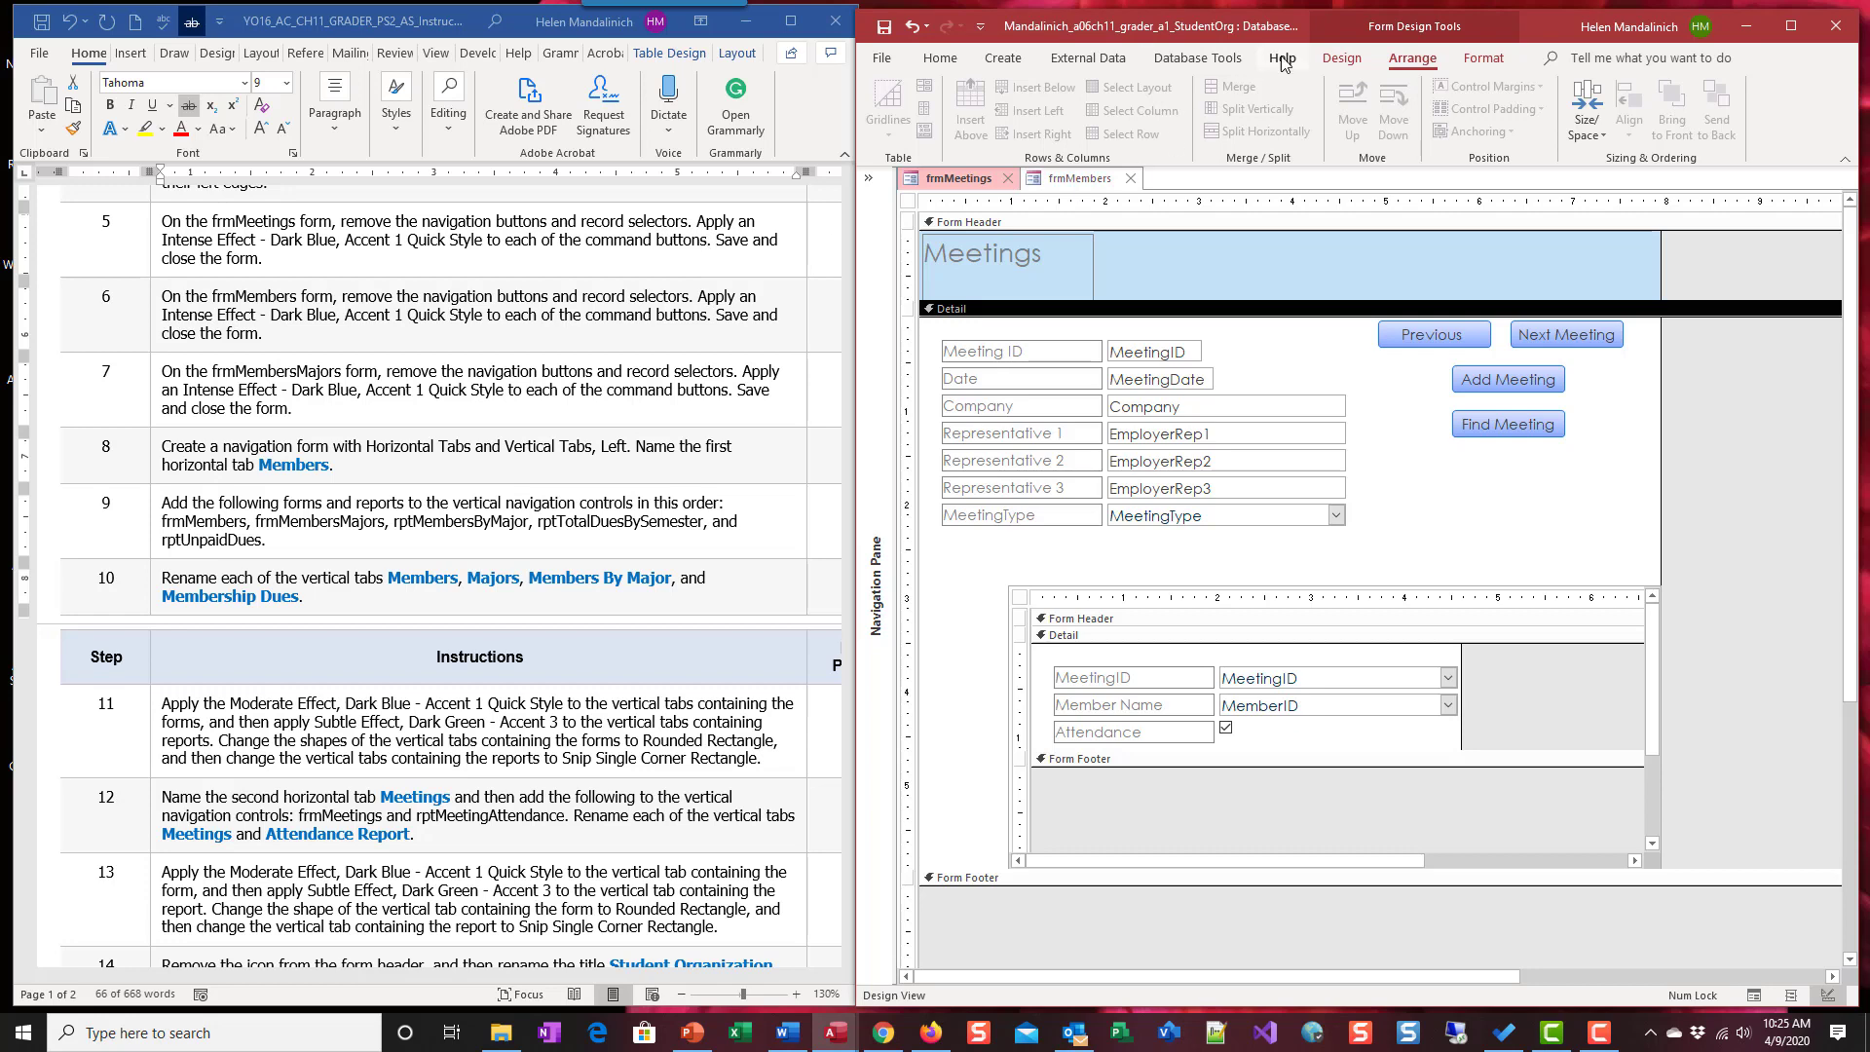
left_click(1343, 59)
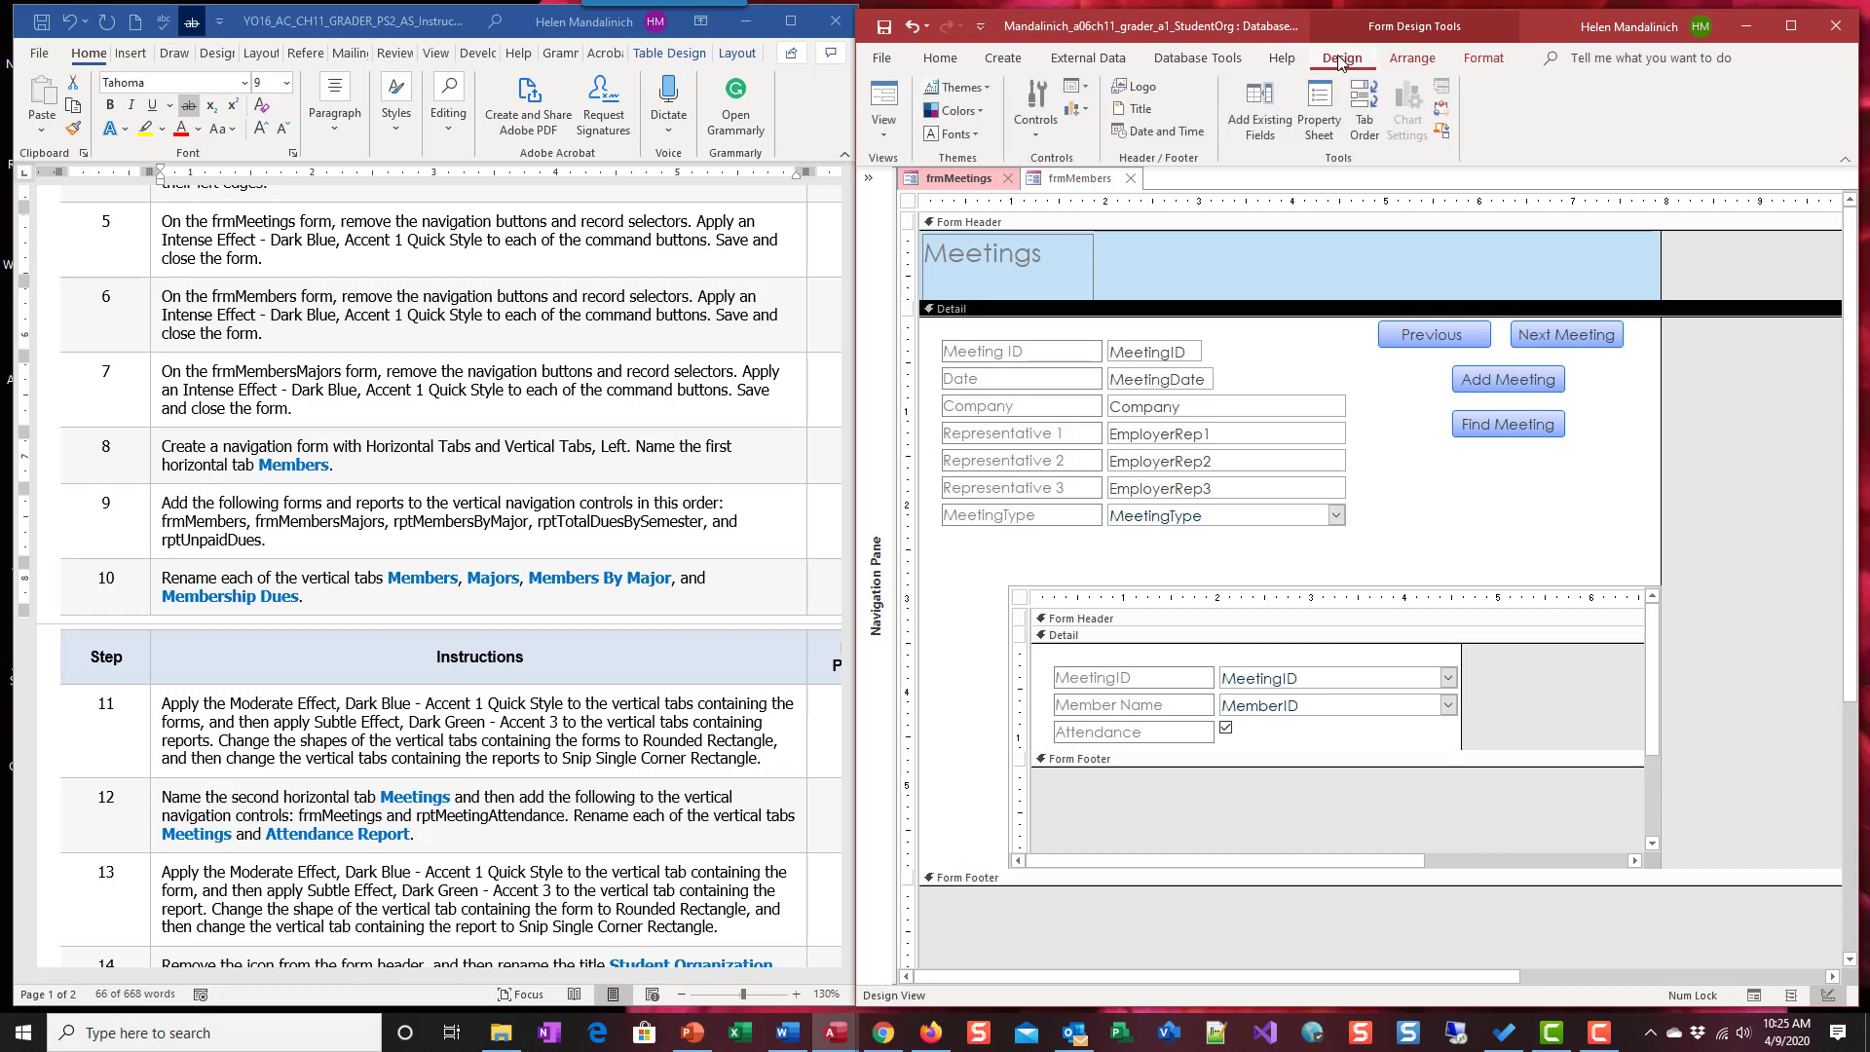
left_click(1312, 114)
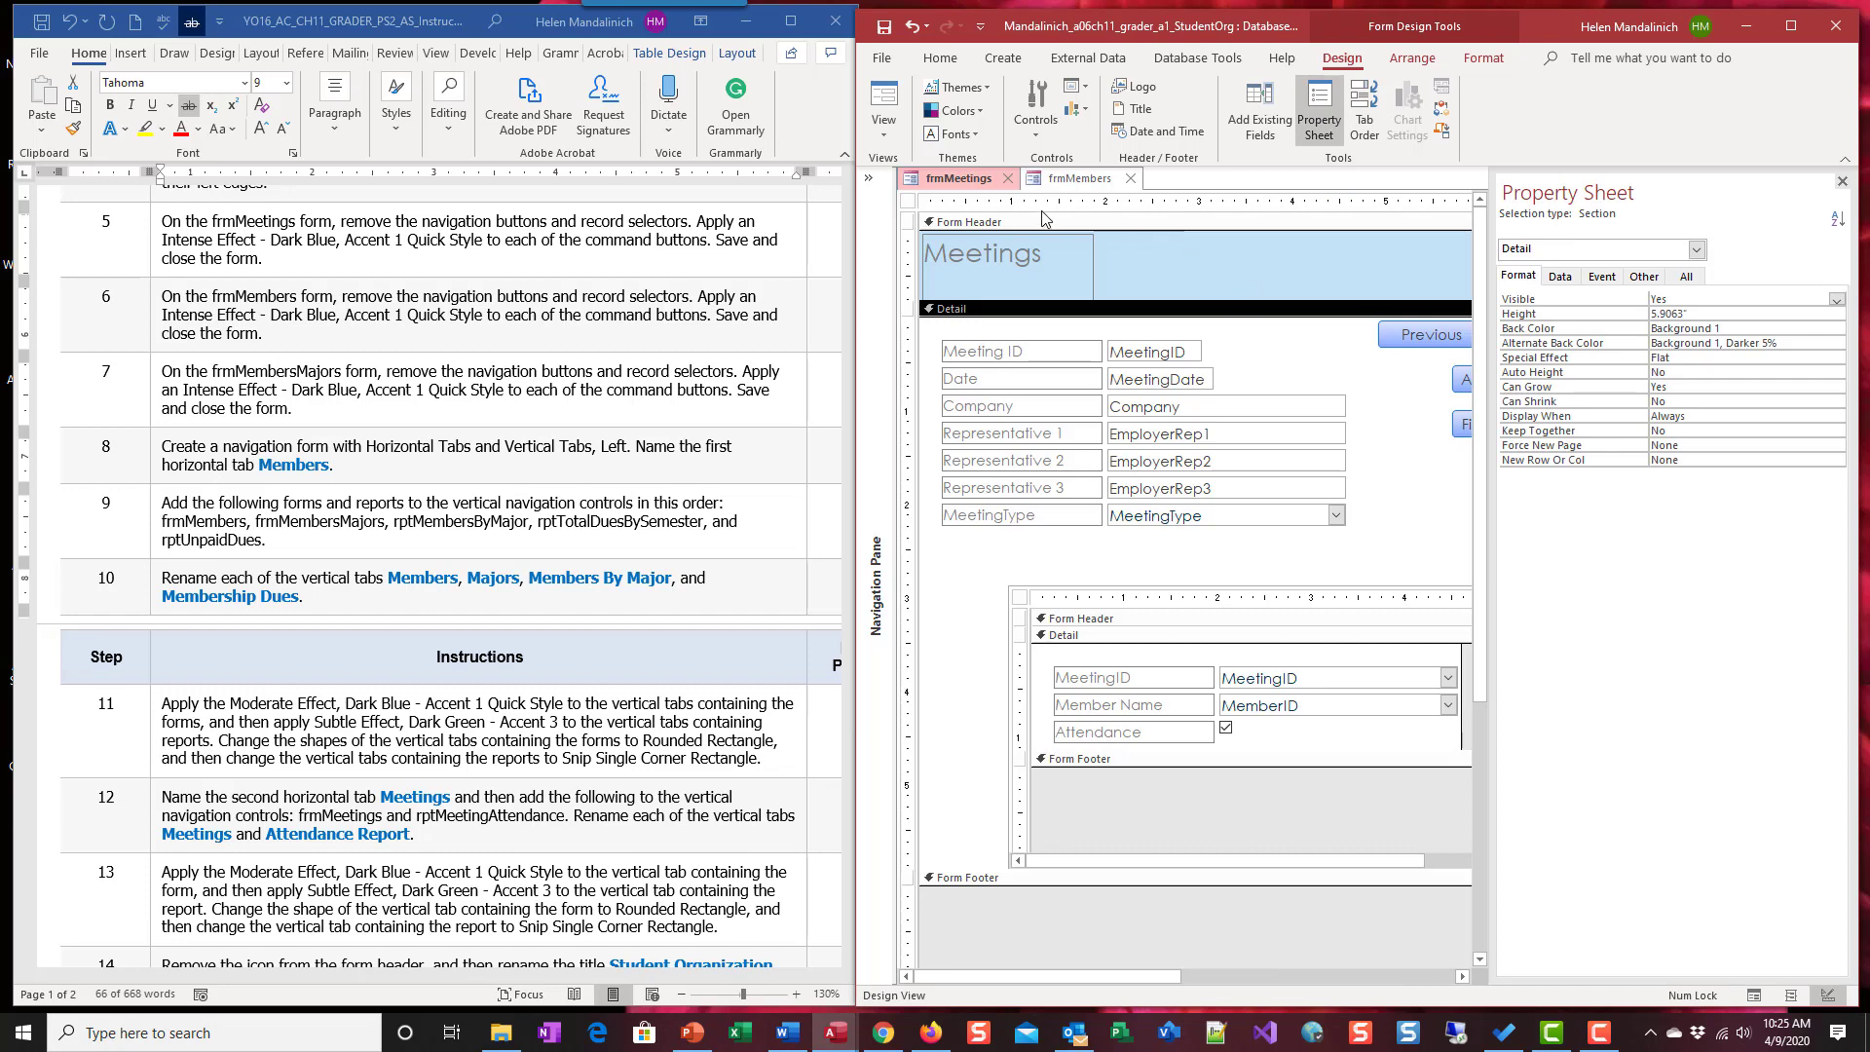
left_click(909, 200)
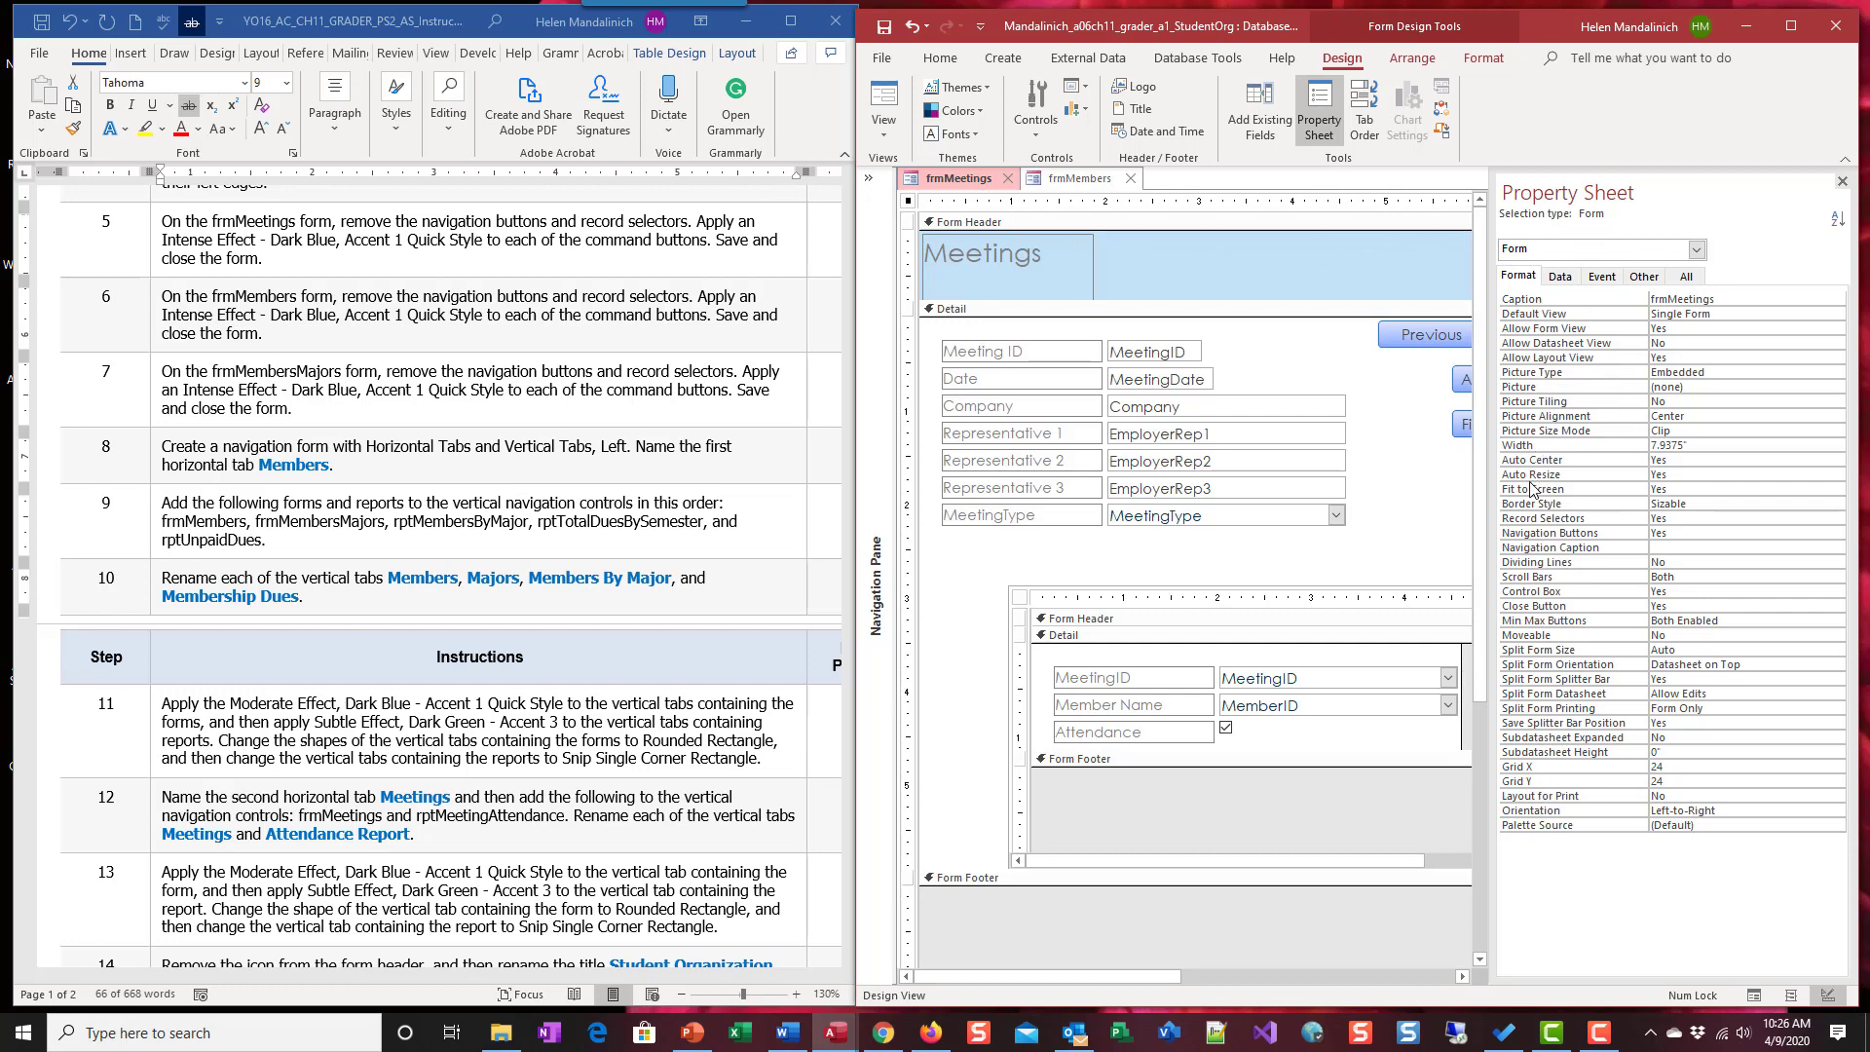
double_click(1660, 519)
double_click(1661, 533)
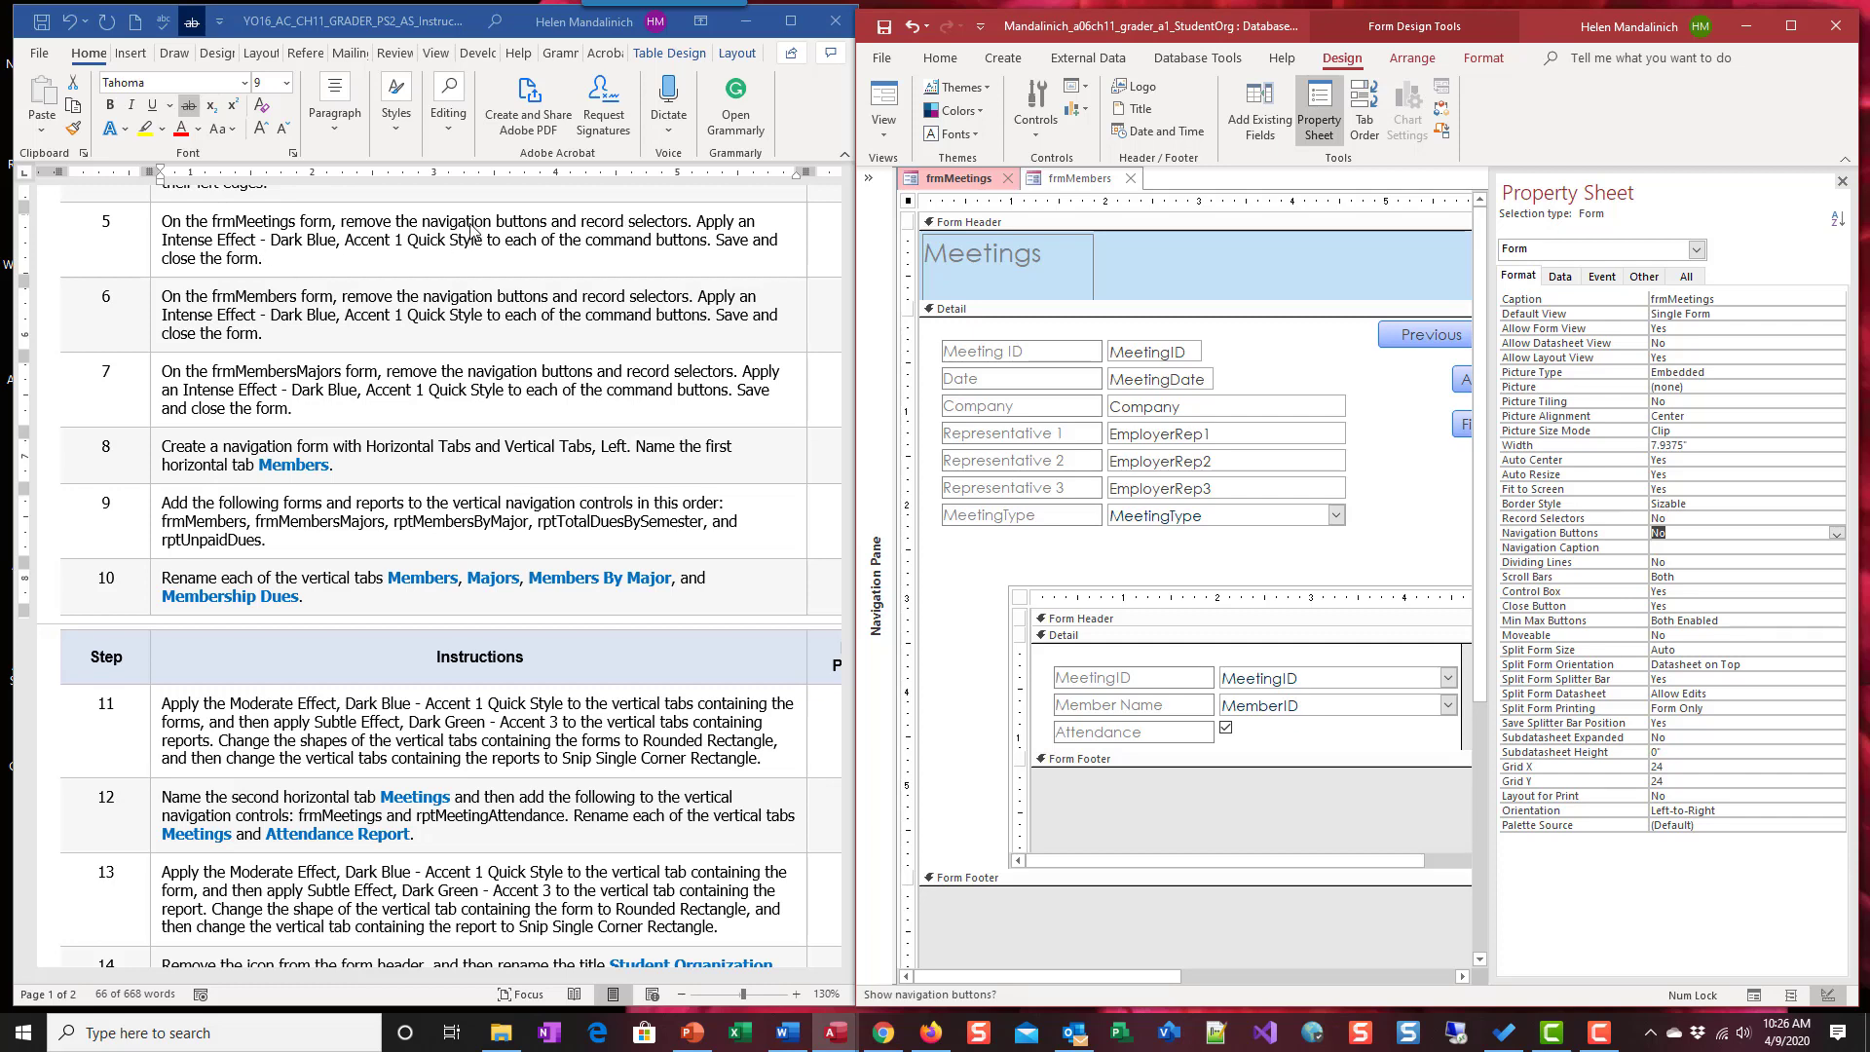
In the Word instructions, strike through the first sentence of step 5 about navigation buttons and record selectors.
left_click(652, 209)
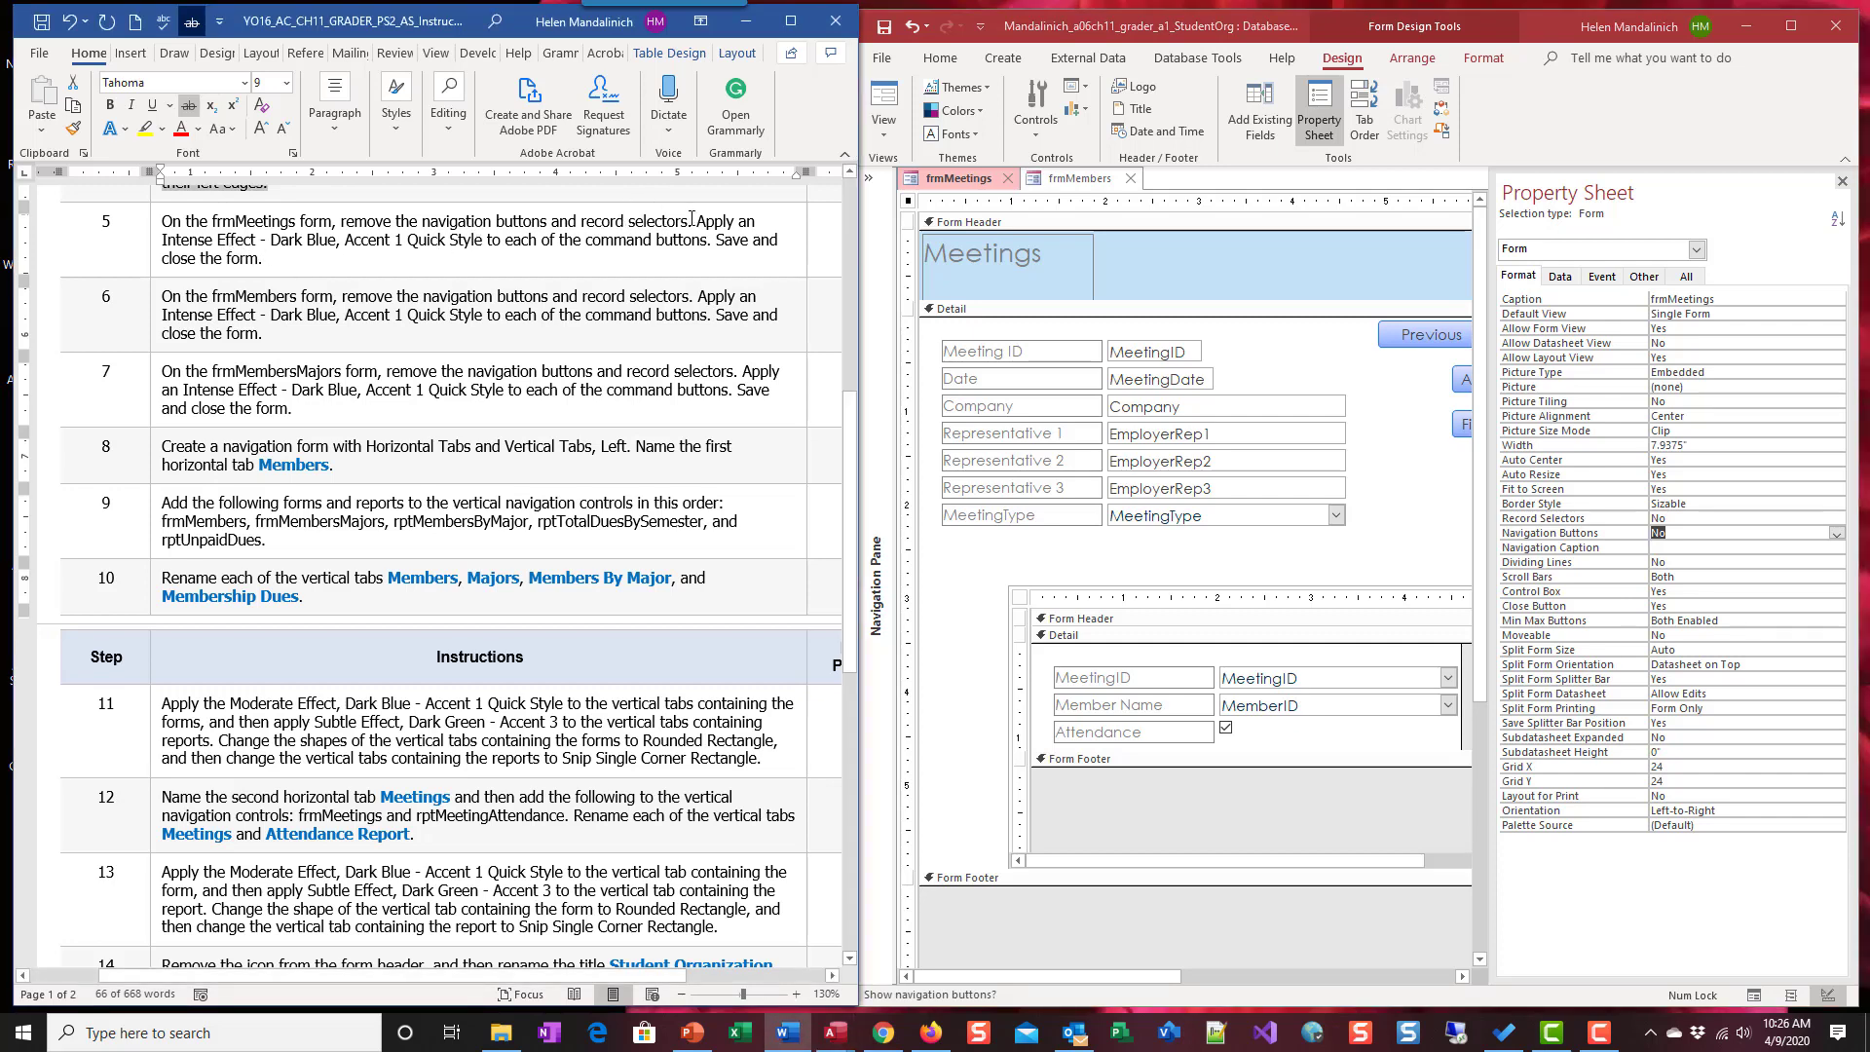
left_click_drag(691, 218, 161, 221)
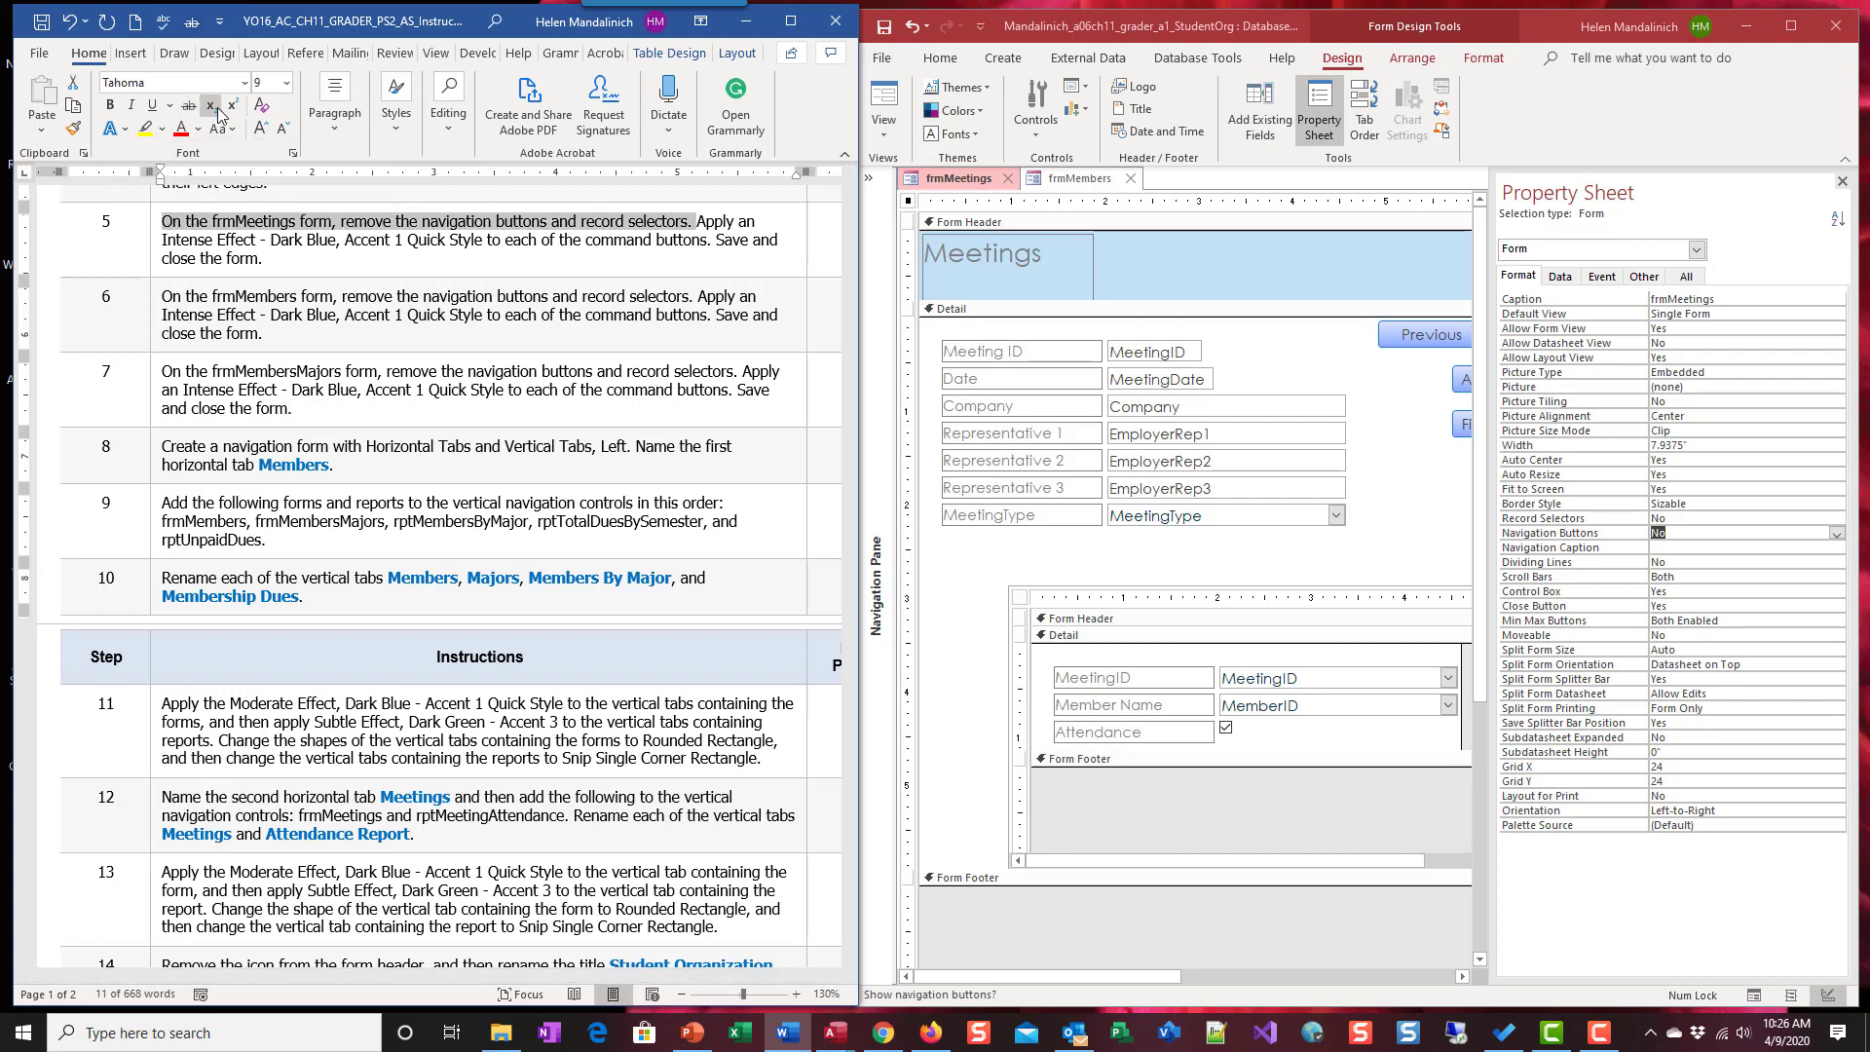
left_click(188, 105)
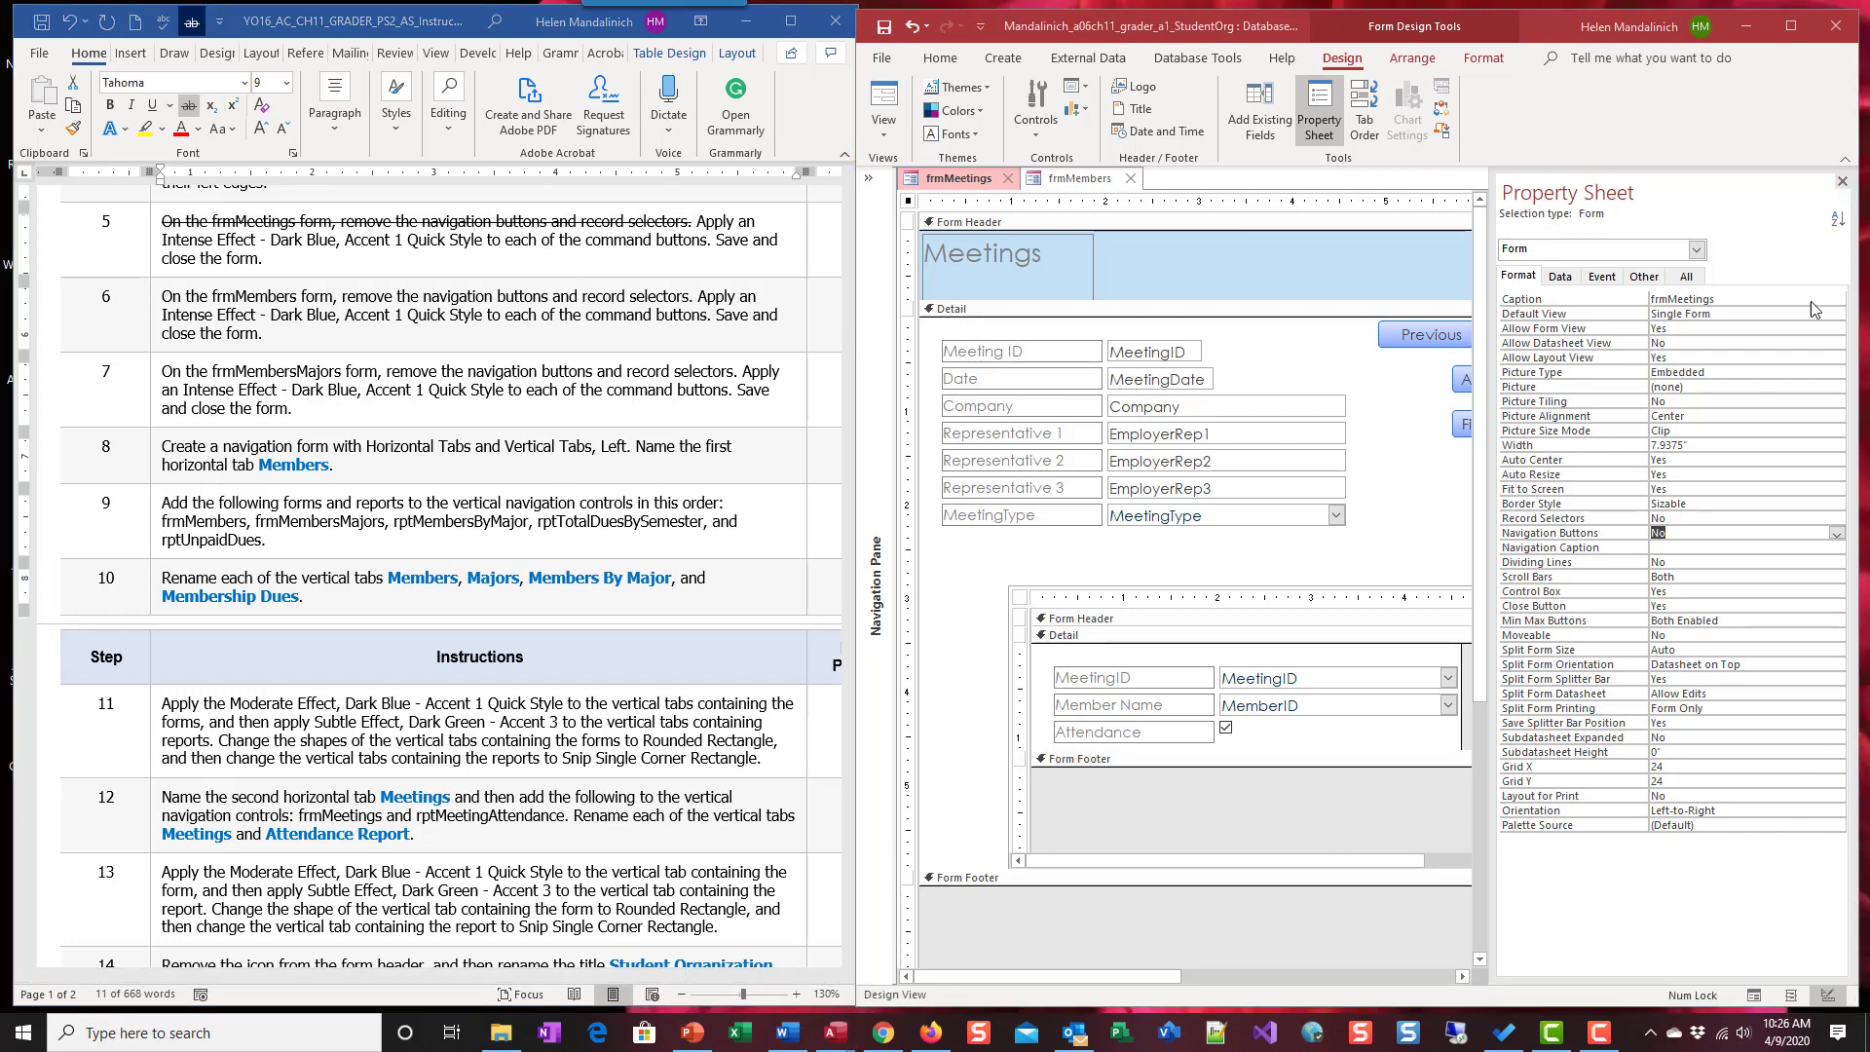
Apply the Intense Effect - Dark Blue, Accent 1 quick style to the four command buttons on frmMeetings, and close the form.
left_click(1844, 180)
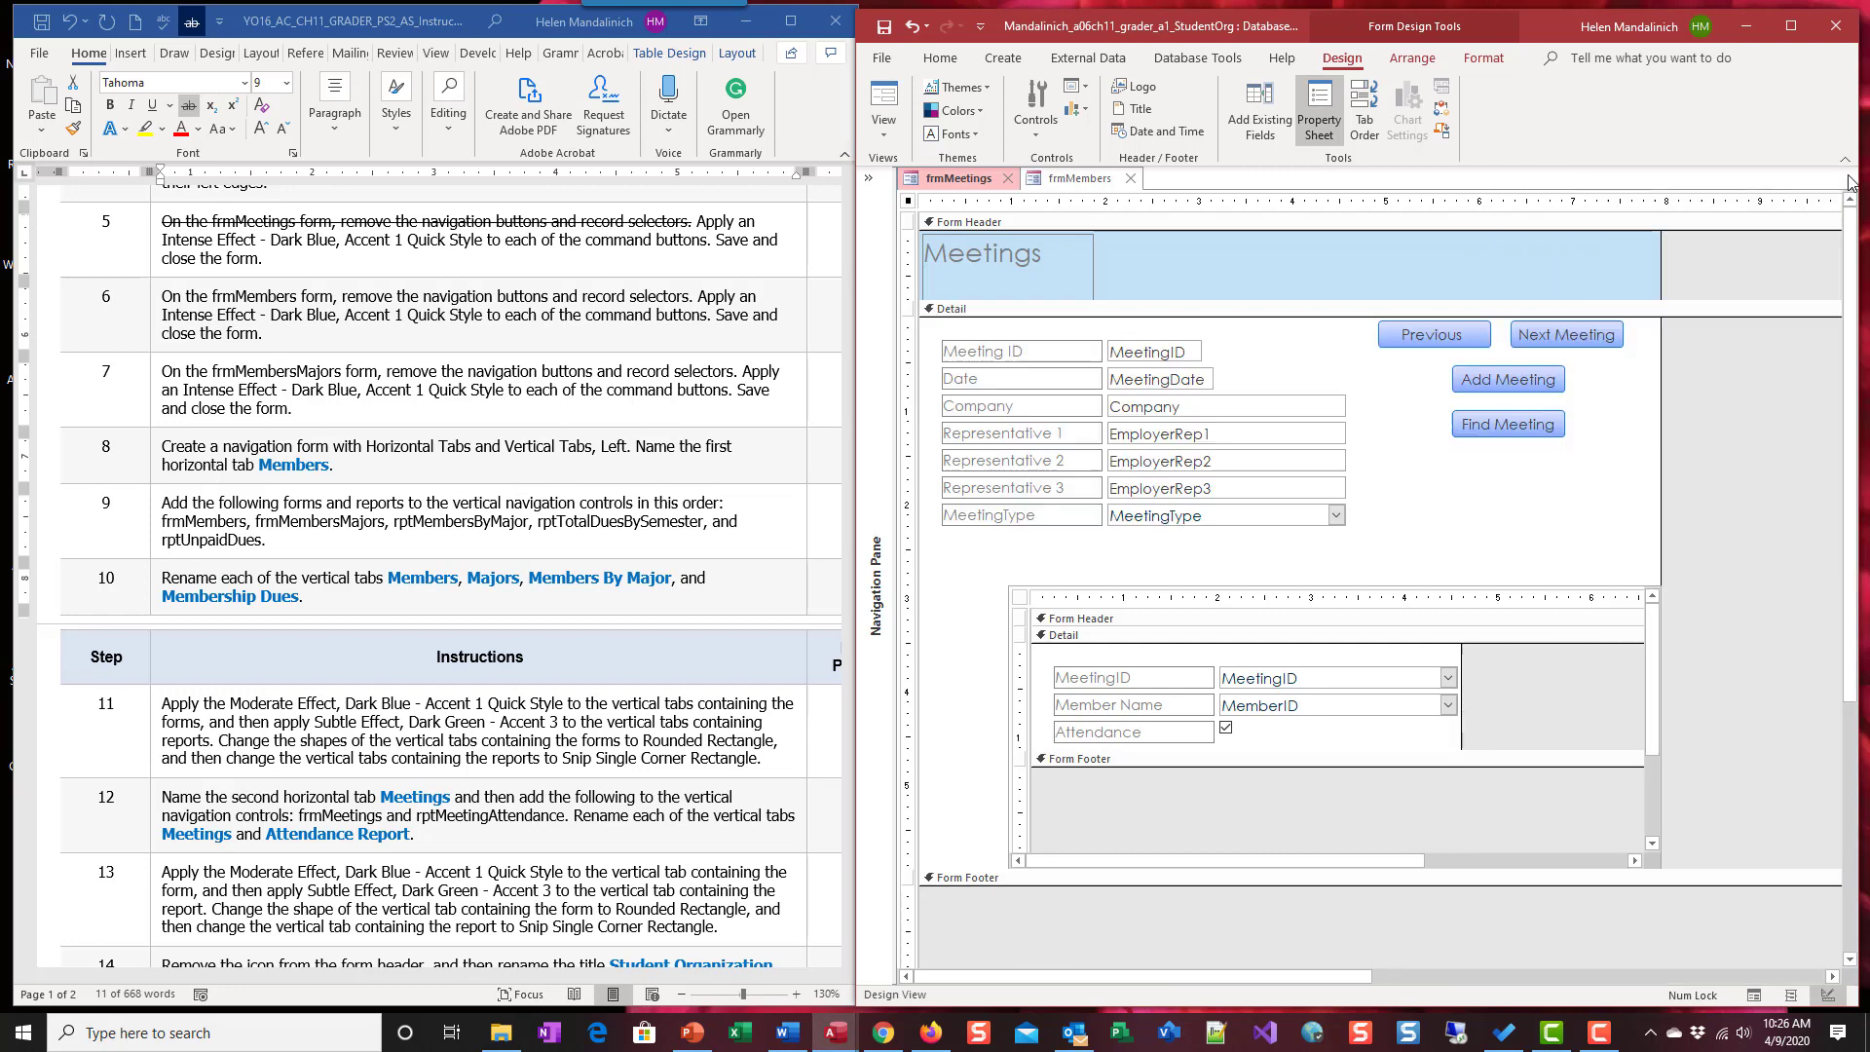
left_click(1418, 337)
left_click(1556, 341, "shift")
left_click(1517, 384, "shift")
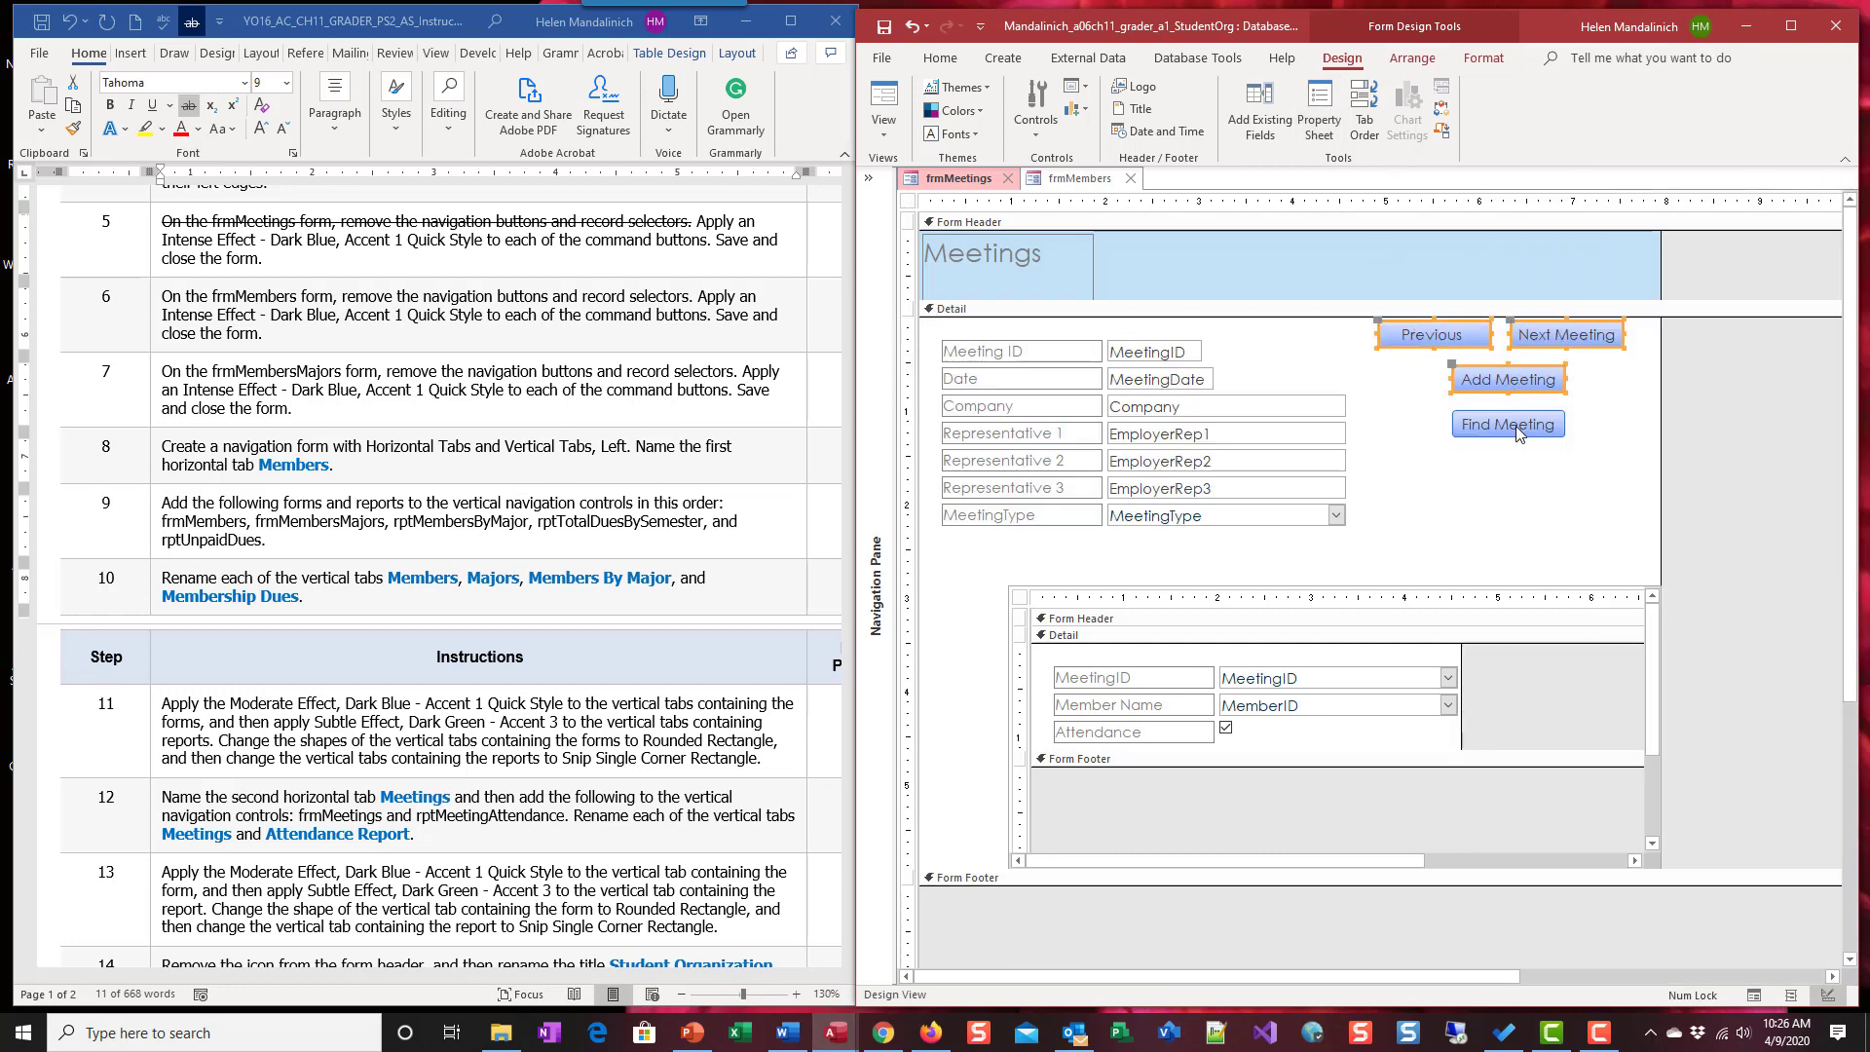
left_click(1516, 429, "shift")
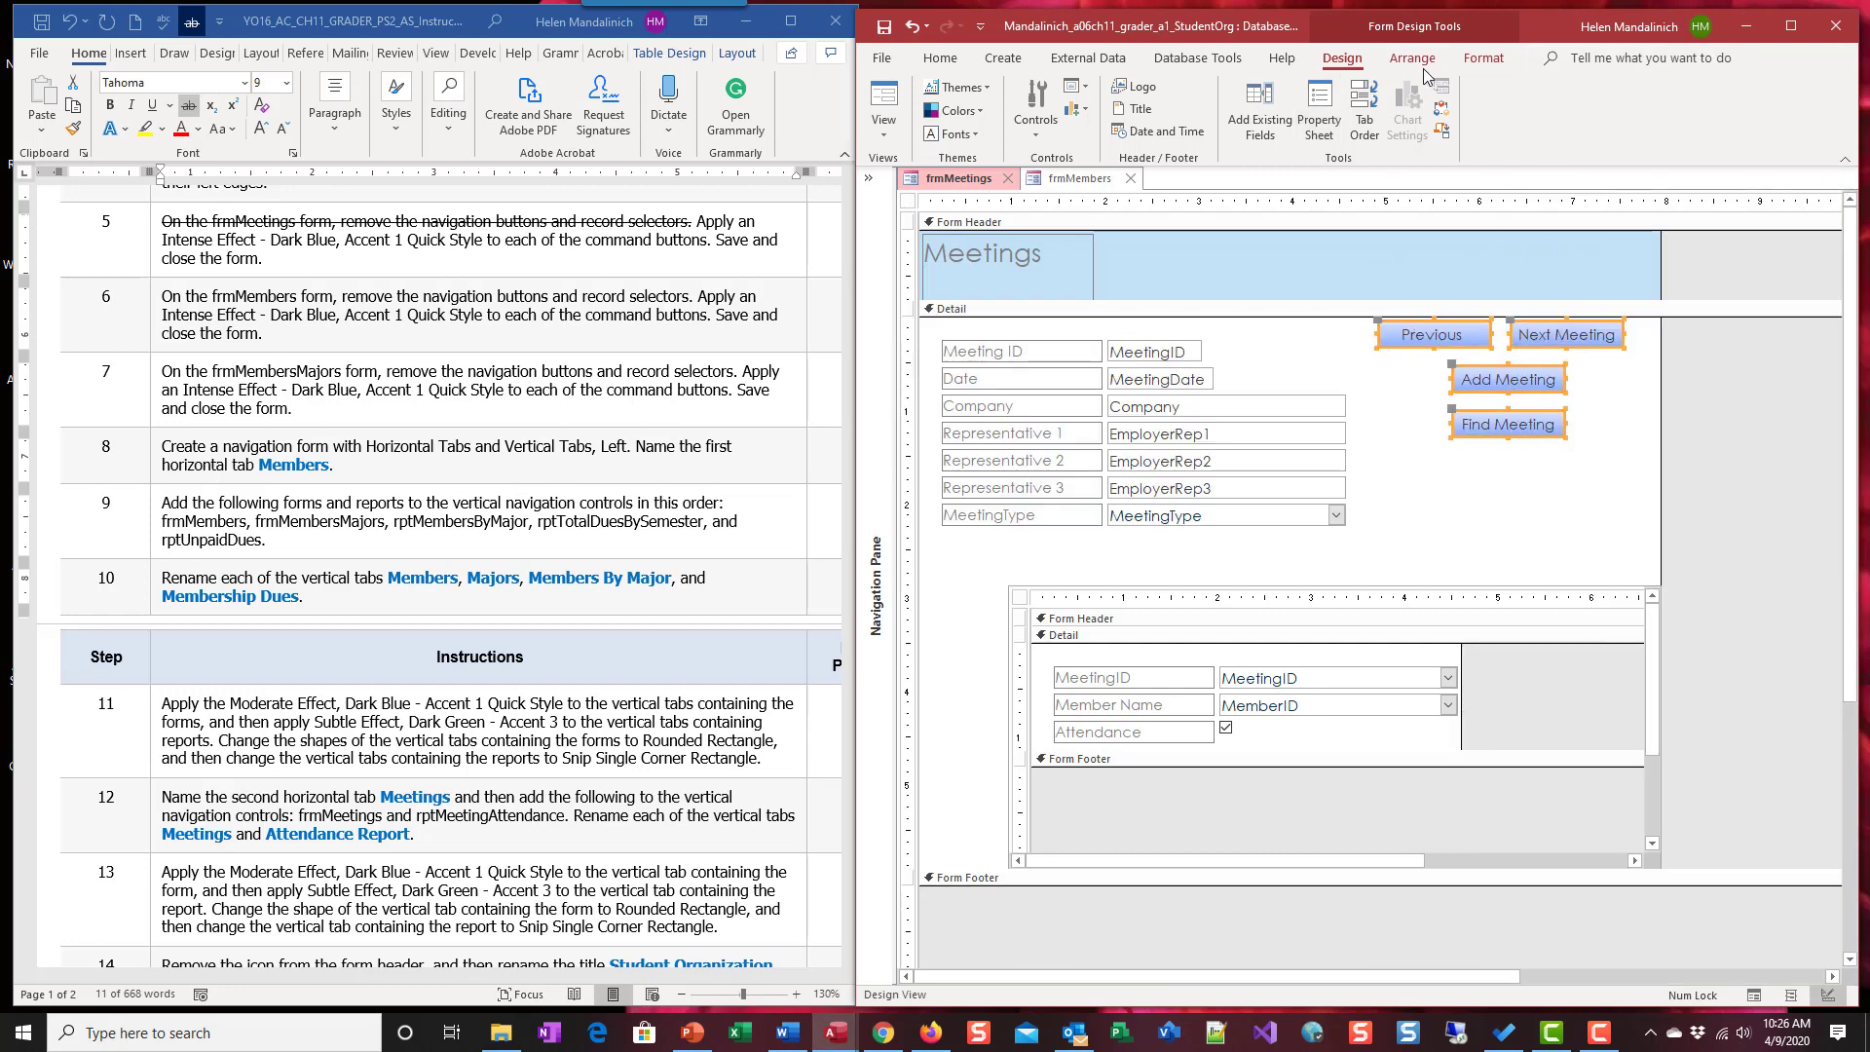
left_click(1499, 64)
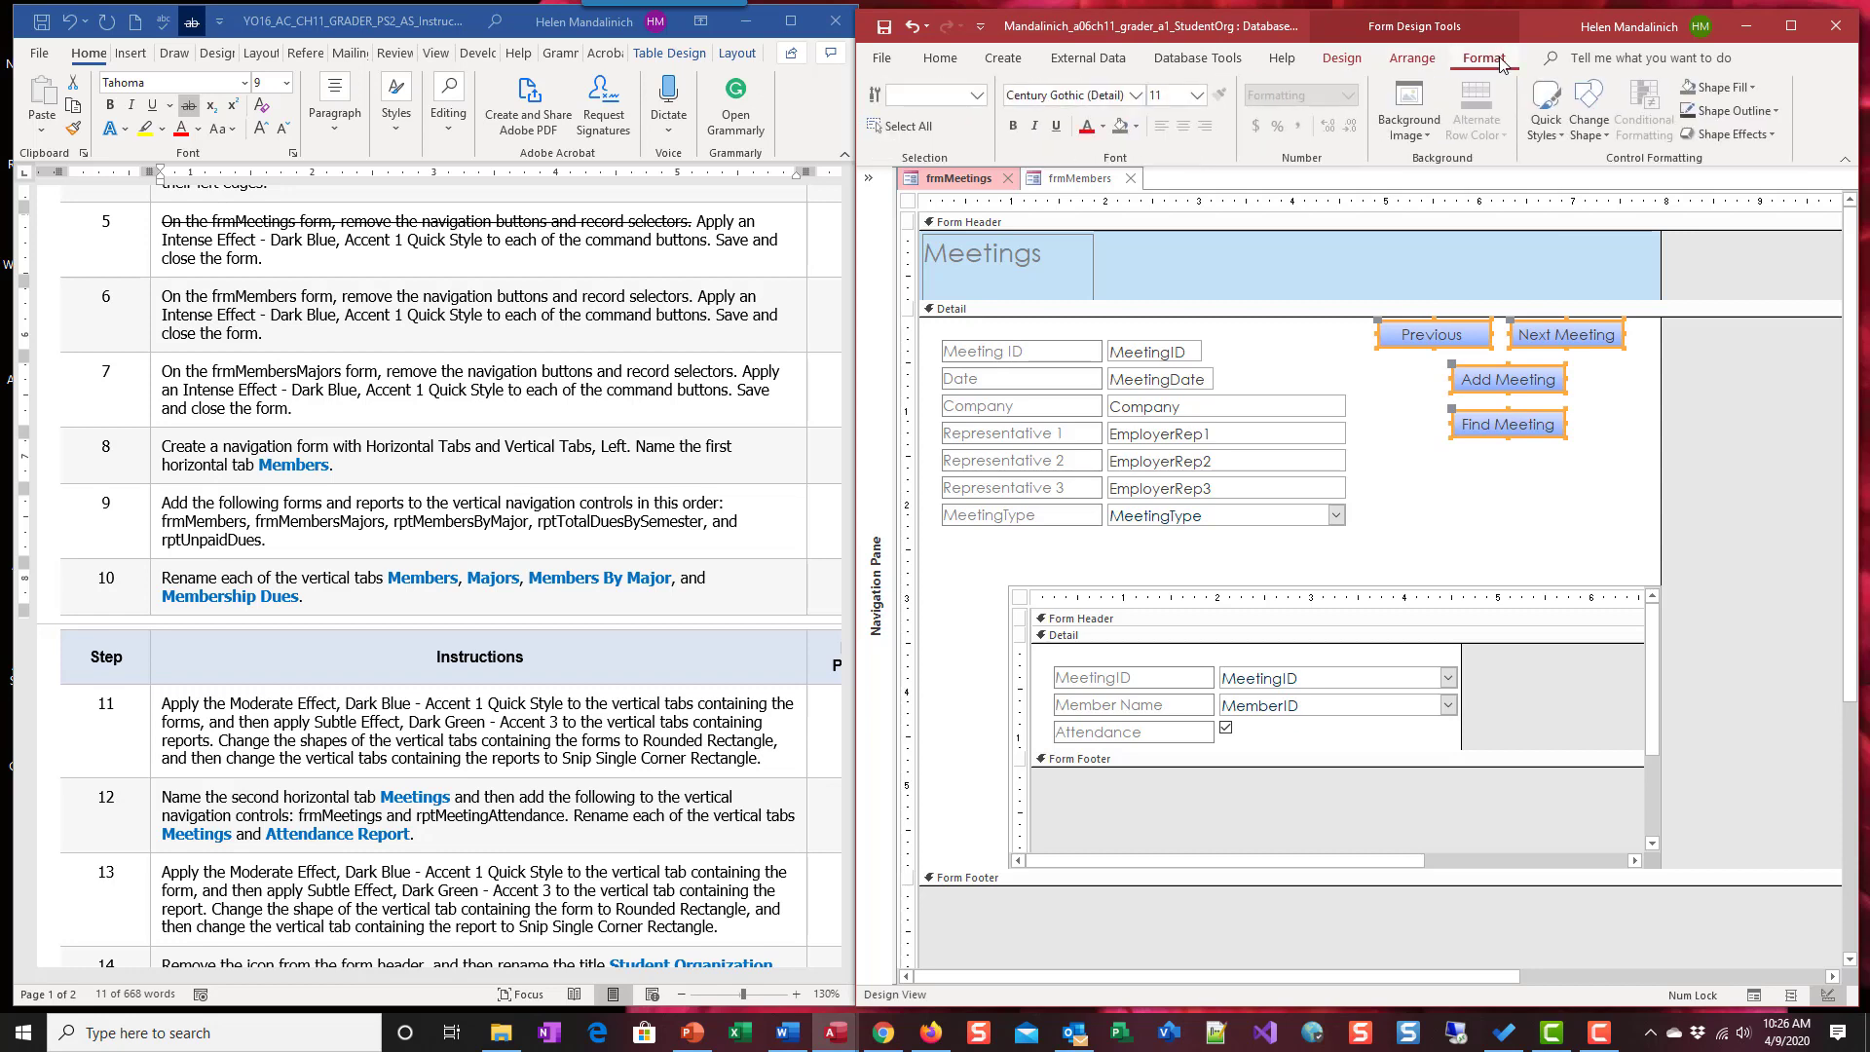
left_click(1547, 122)
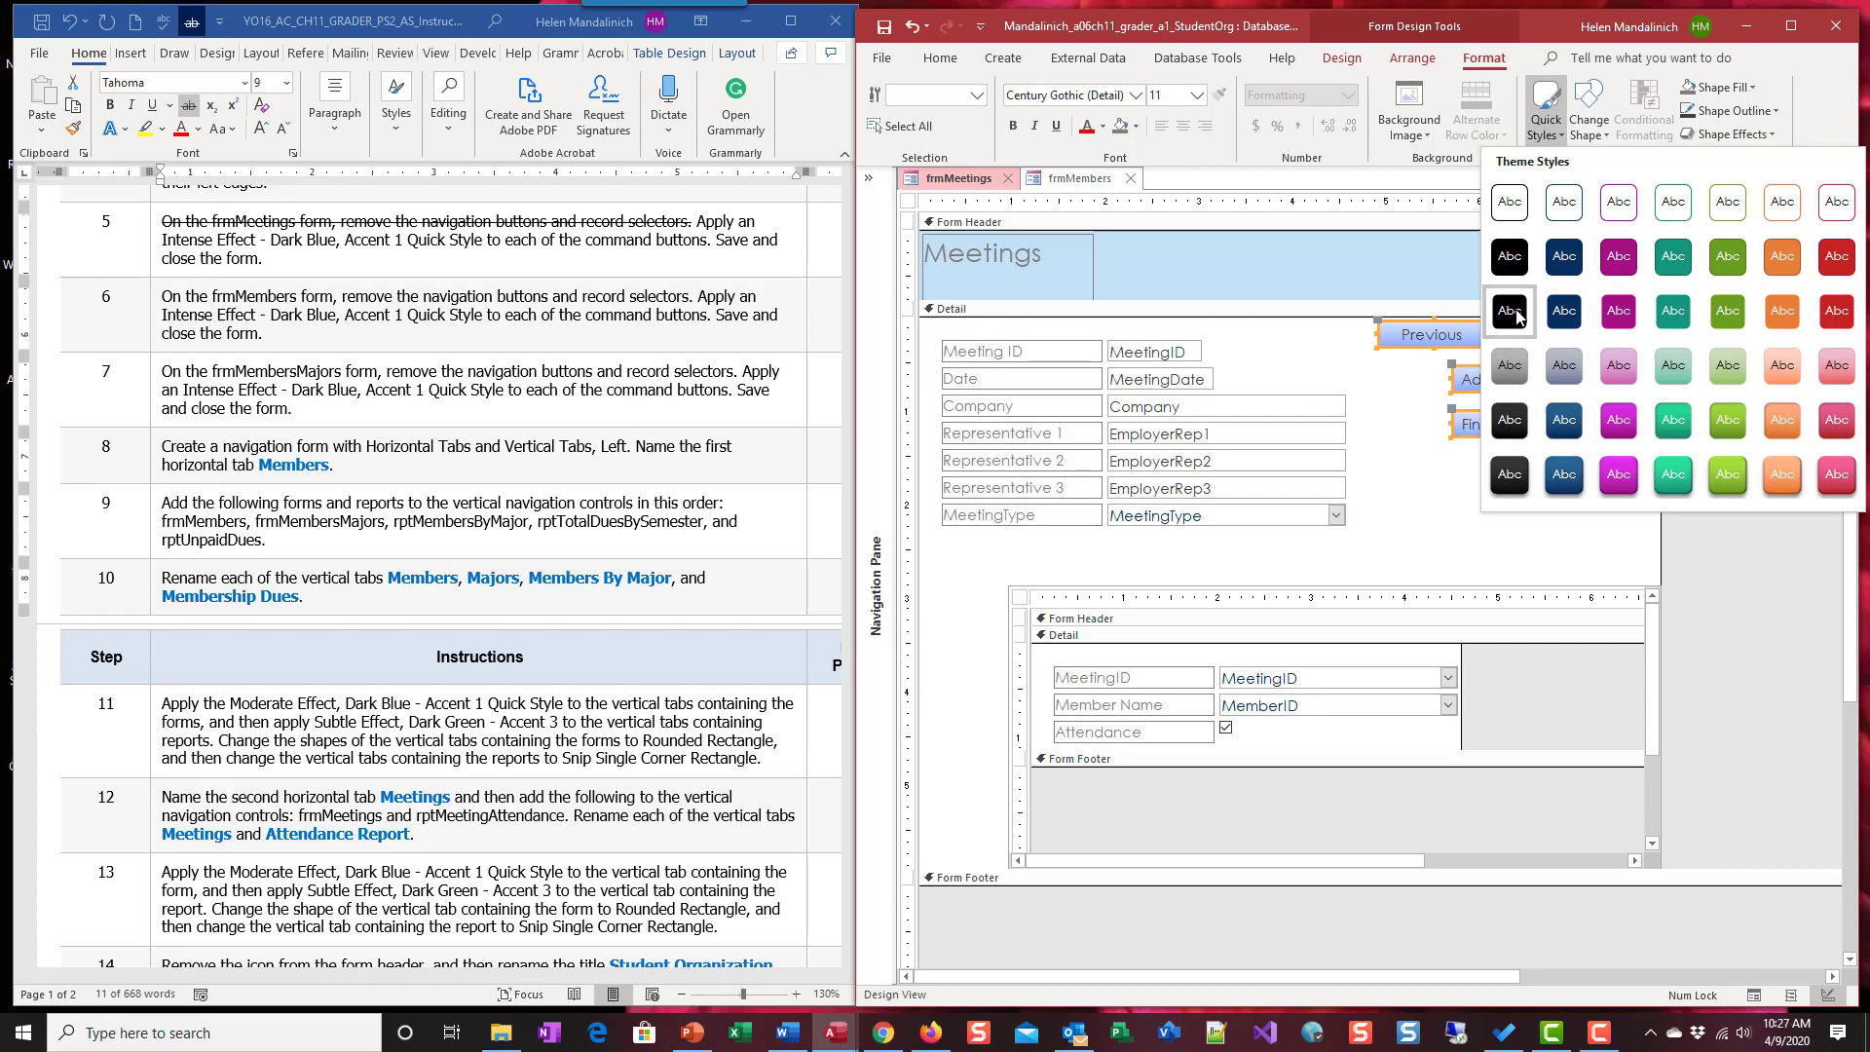
left_click(1564, 475)
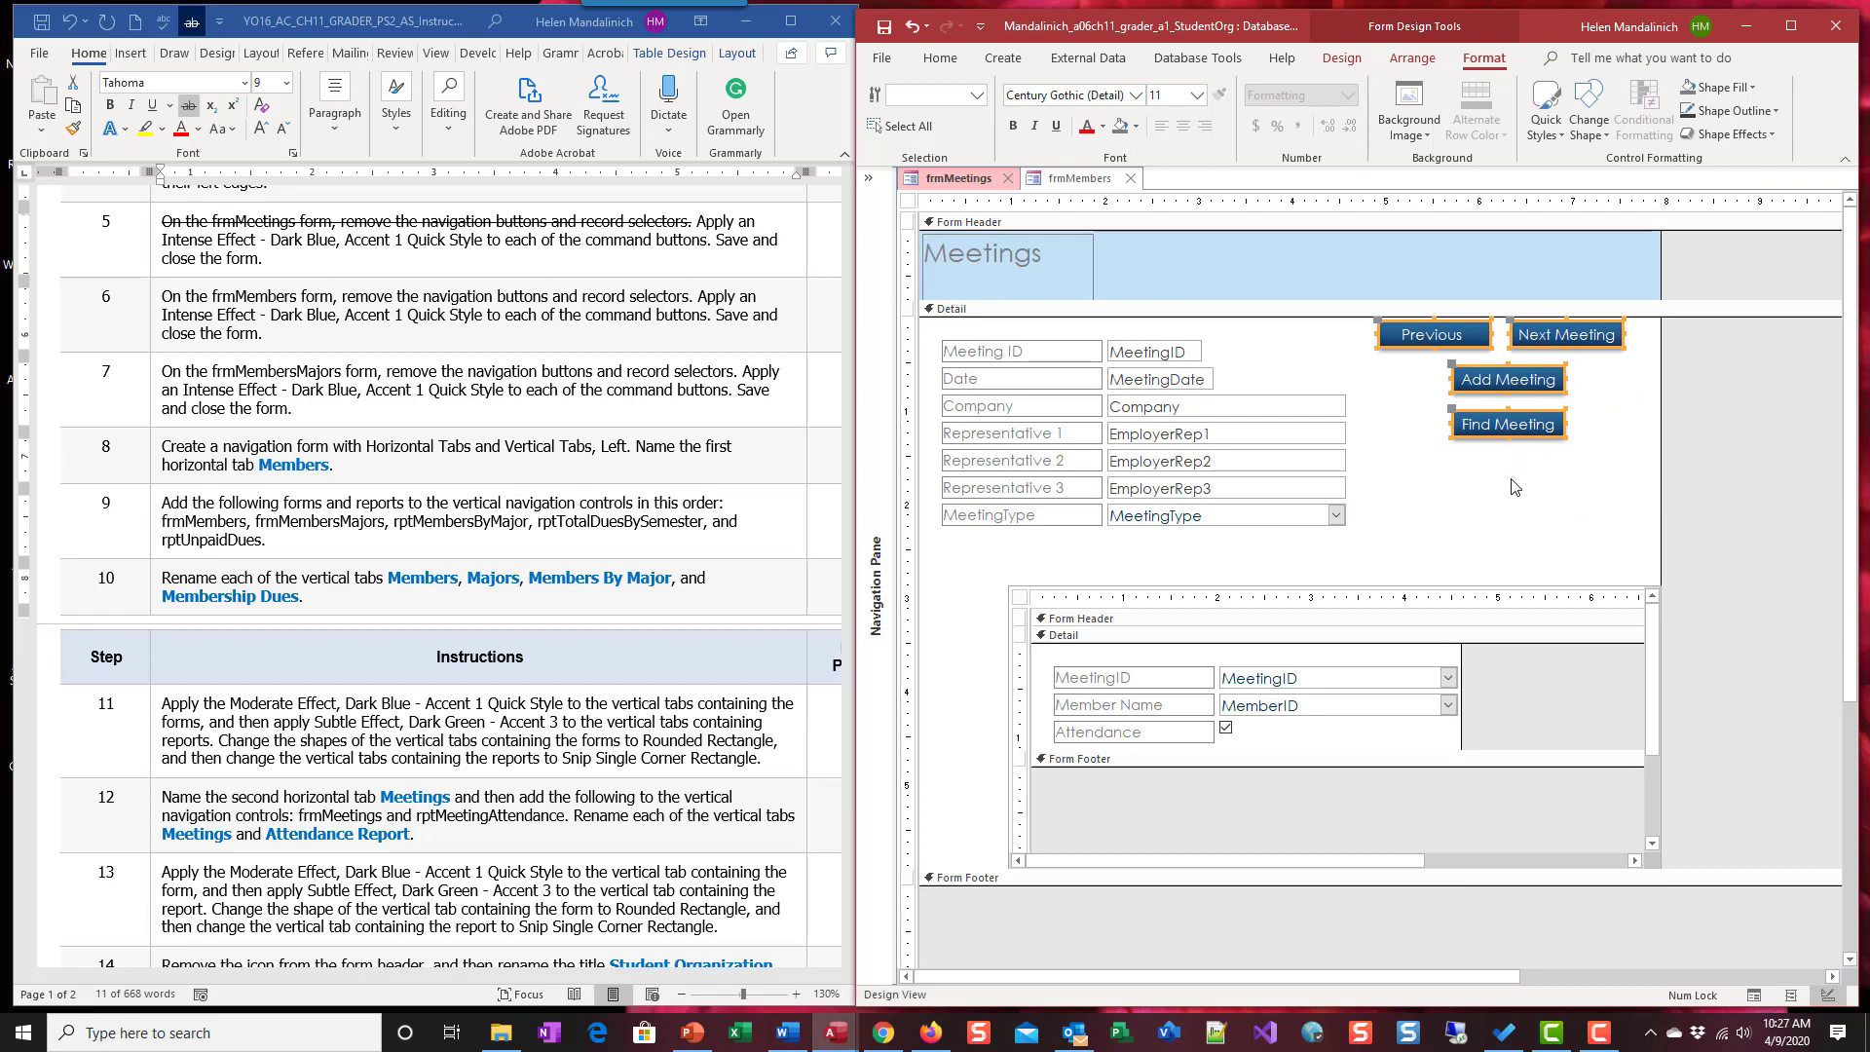
left_click(1438, 514)
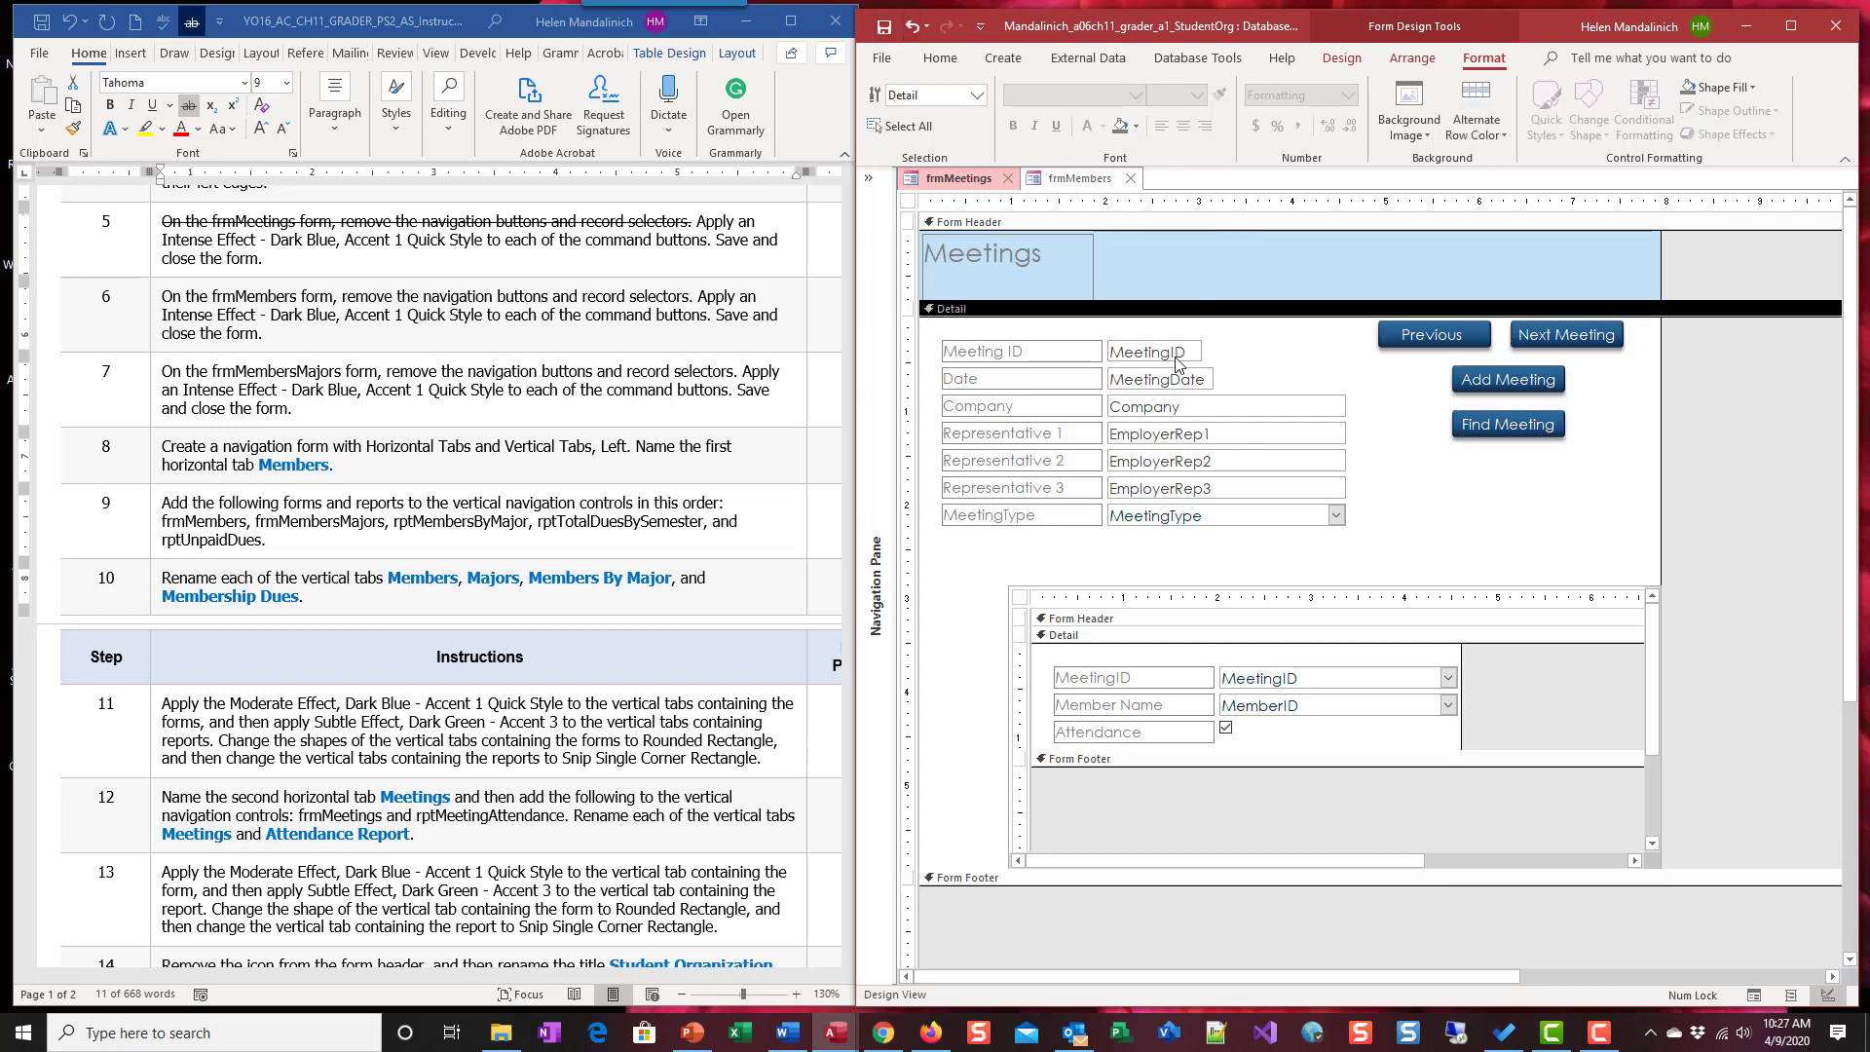
left_click(1012, 179)
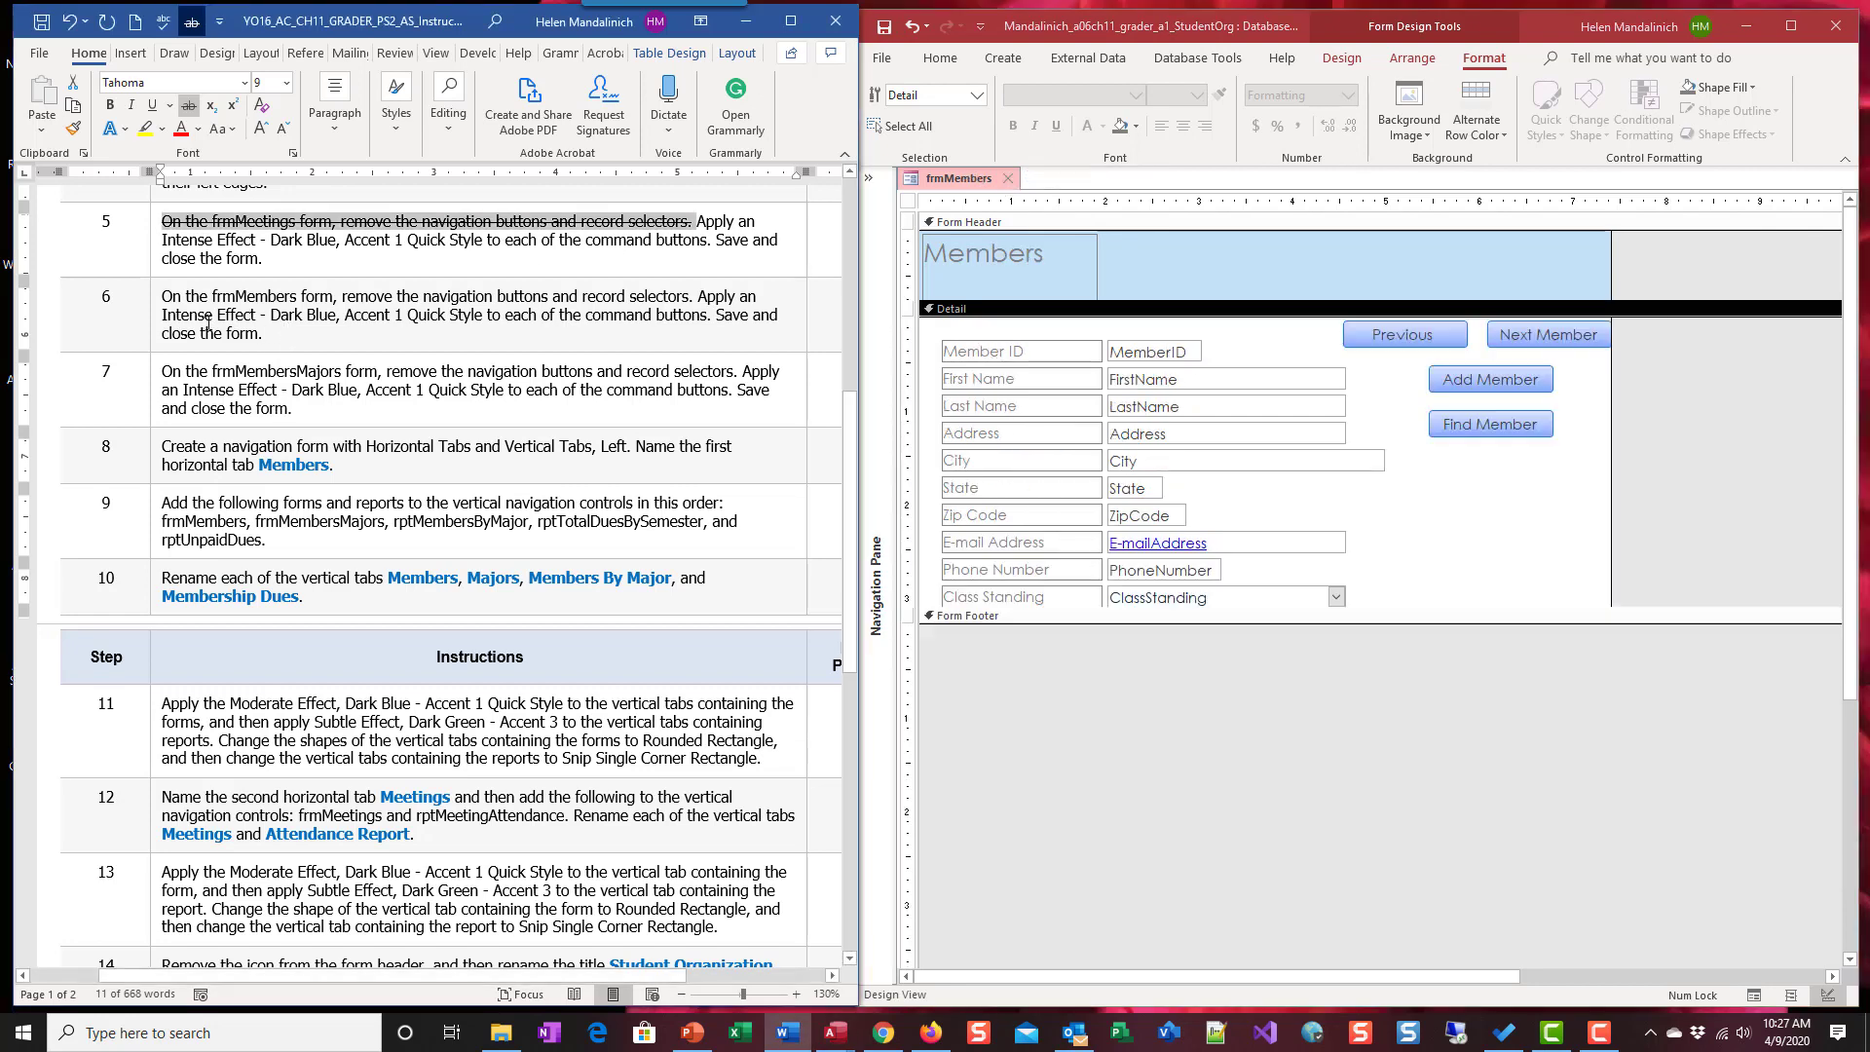
left_click_drag(265, 334, 162, 296)
left_click(276, 262)
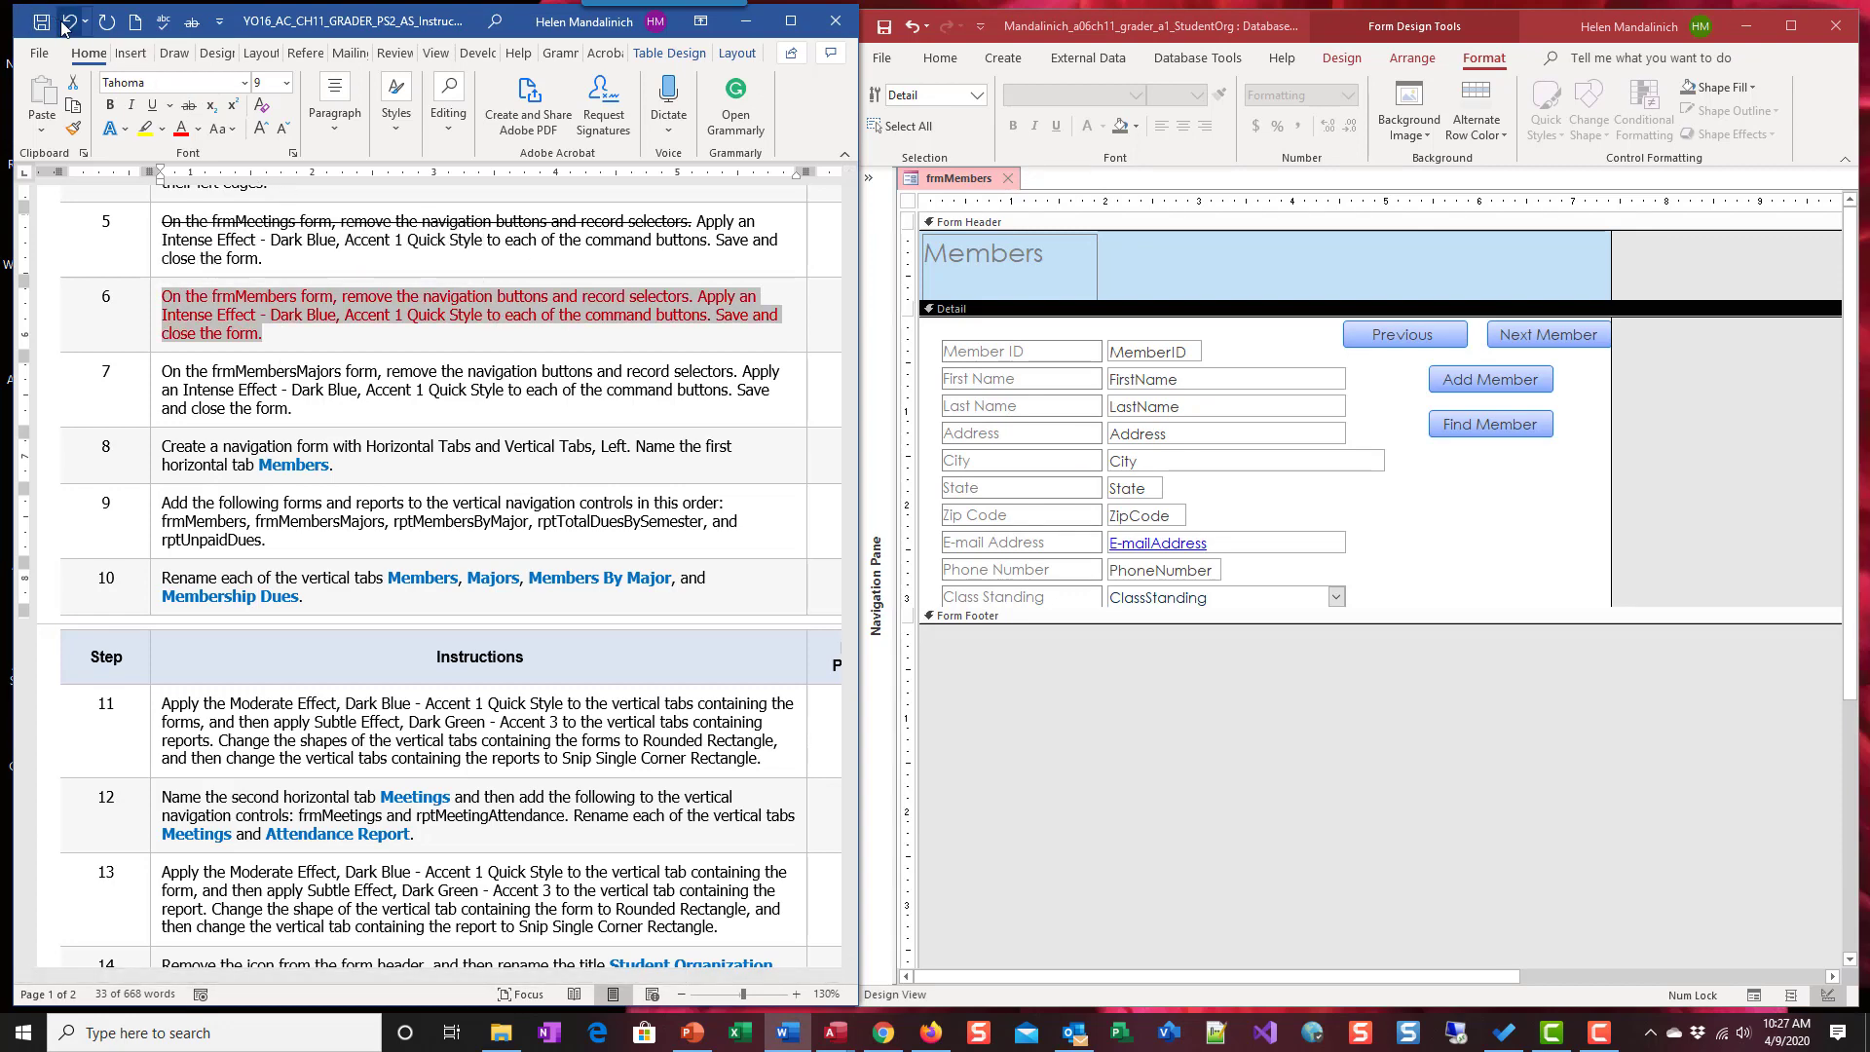
left_click(68, 20)
Strike through the remaining text of step 5 in the Word instructions.
left_click(275, 263)
left_click_drag(274, 263, 688, 223)
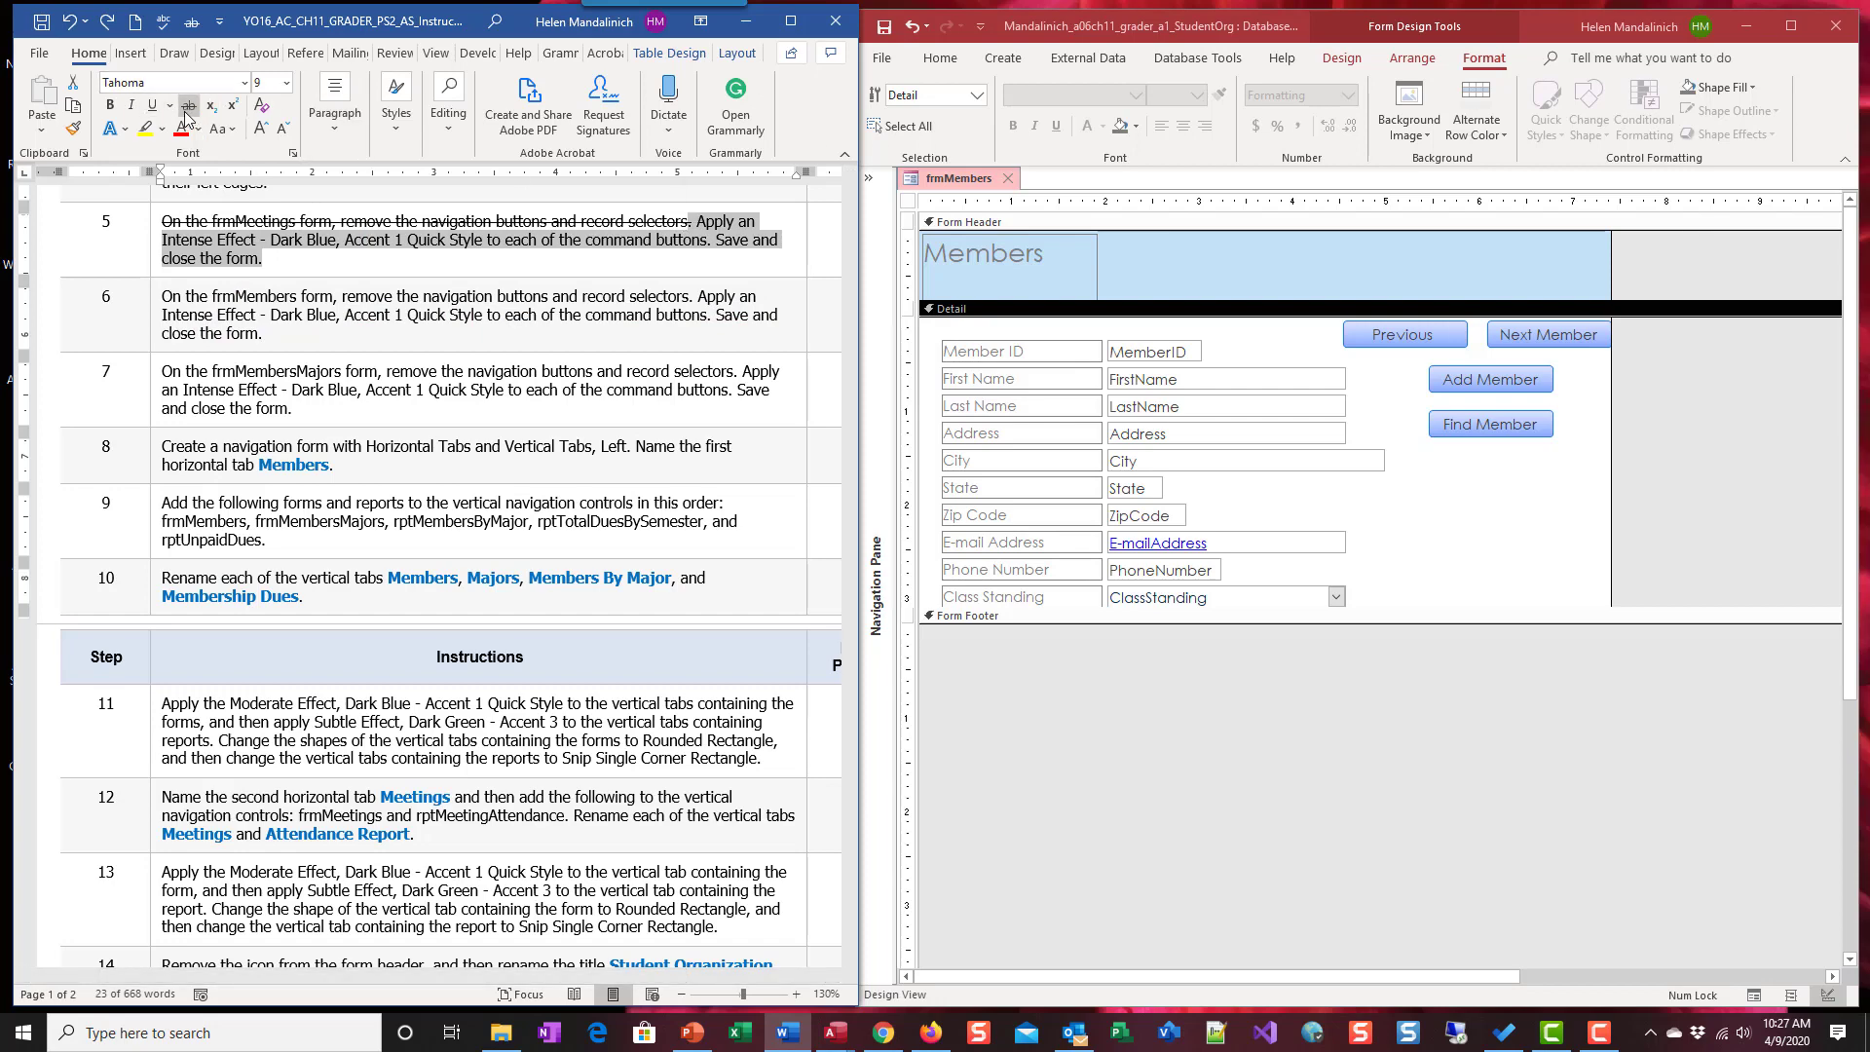
left_click(322, 316)
Turn off the record selectors and navigation buttons in the form properties of frmMembers.
scroll(322, 317, "down", 3)
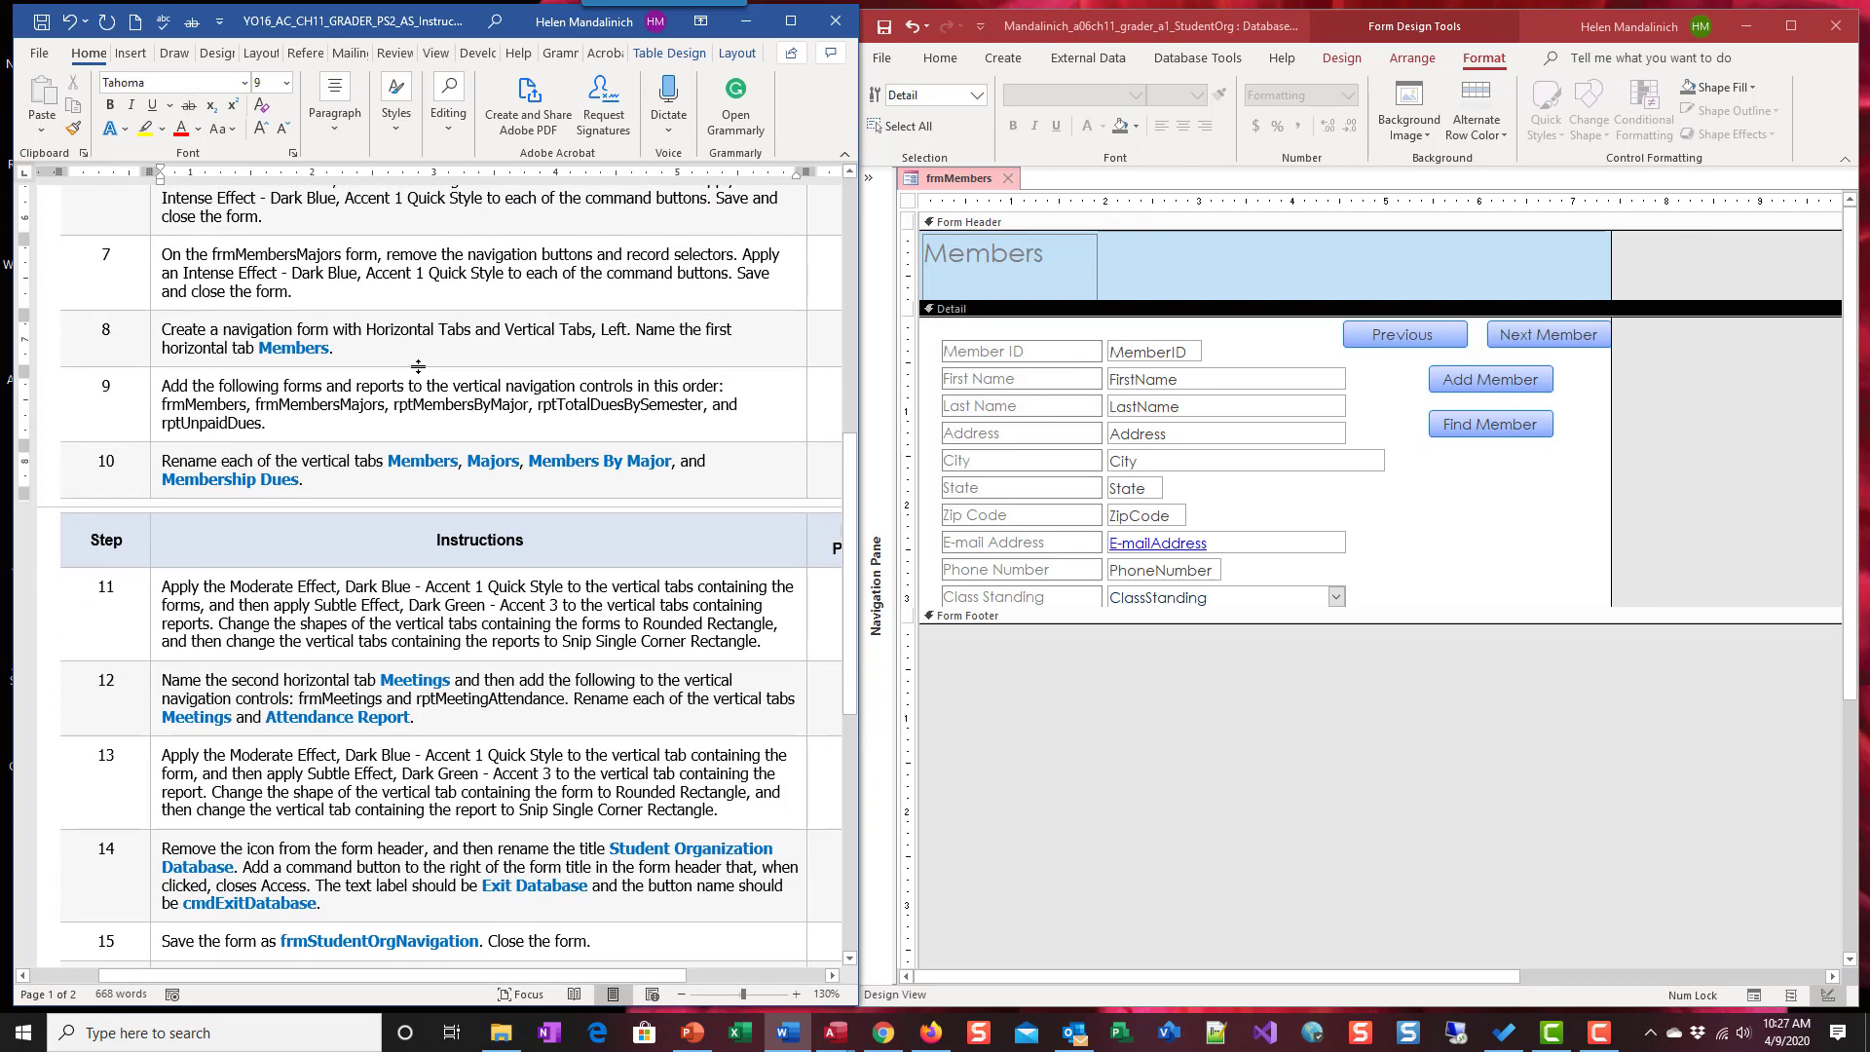
scroll(322, 316, "up", 2)
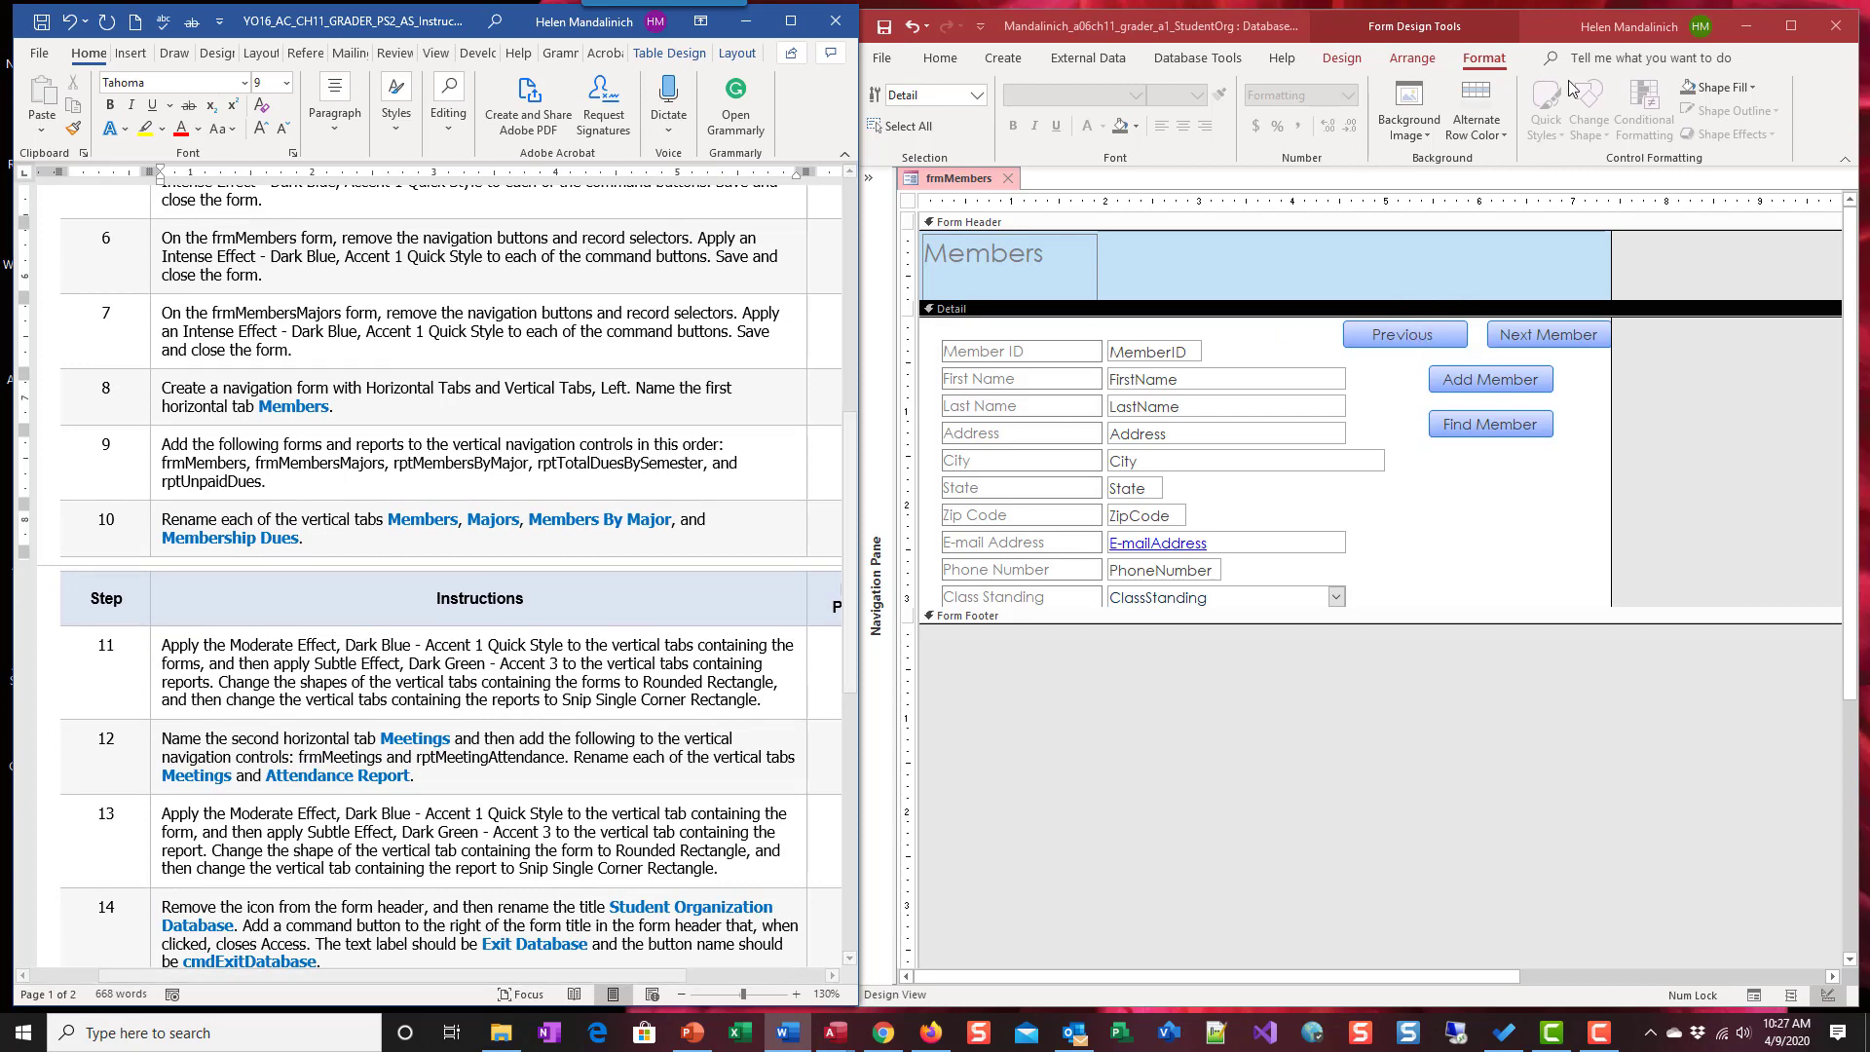
left_click(1342, 58)
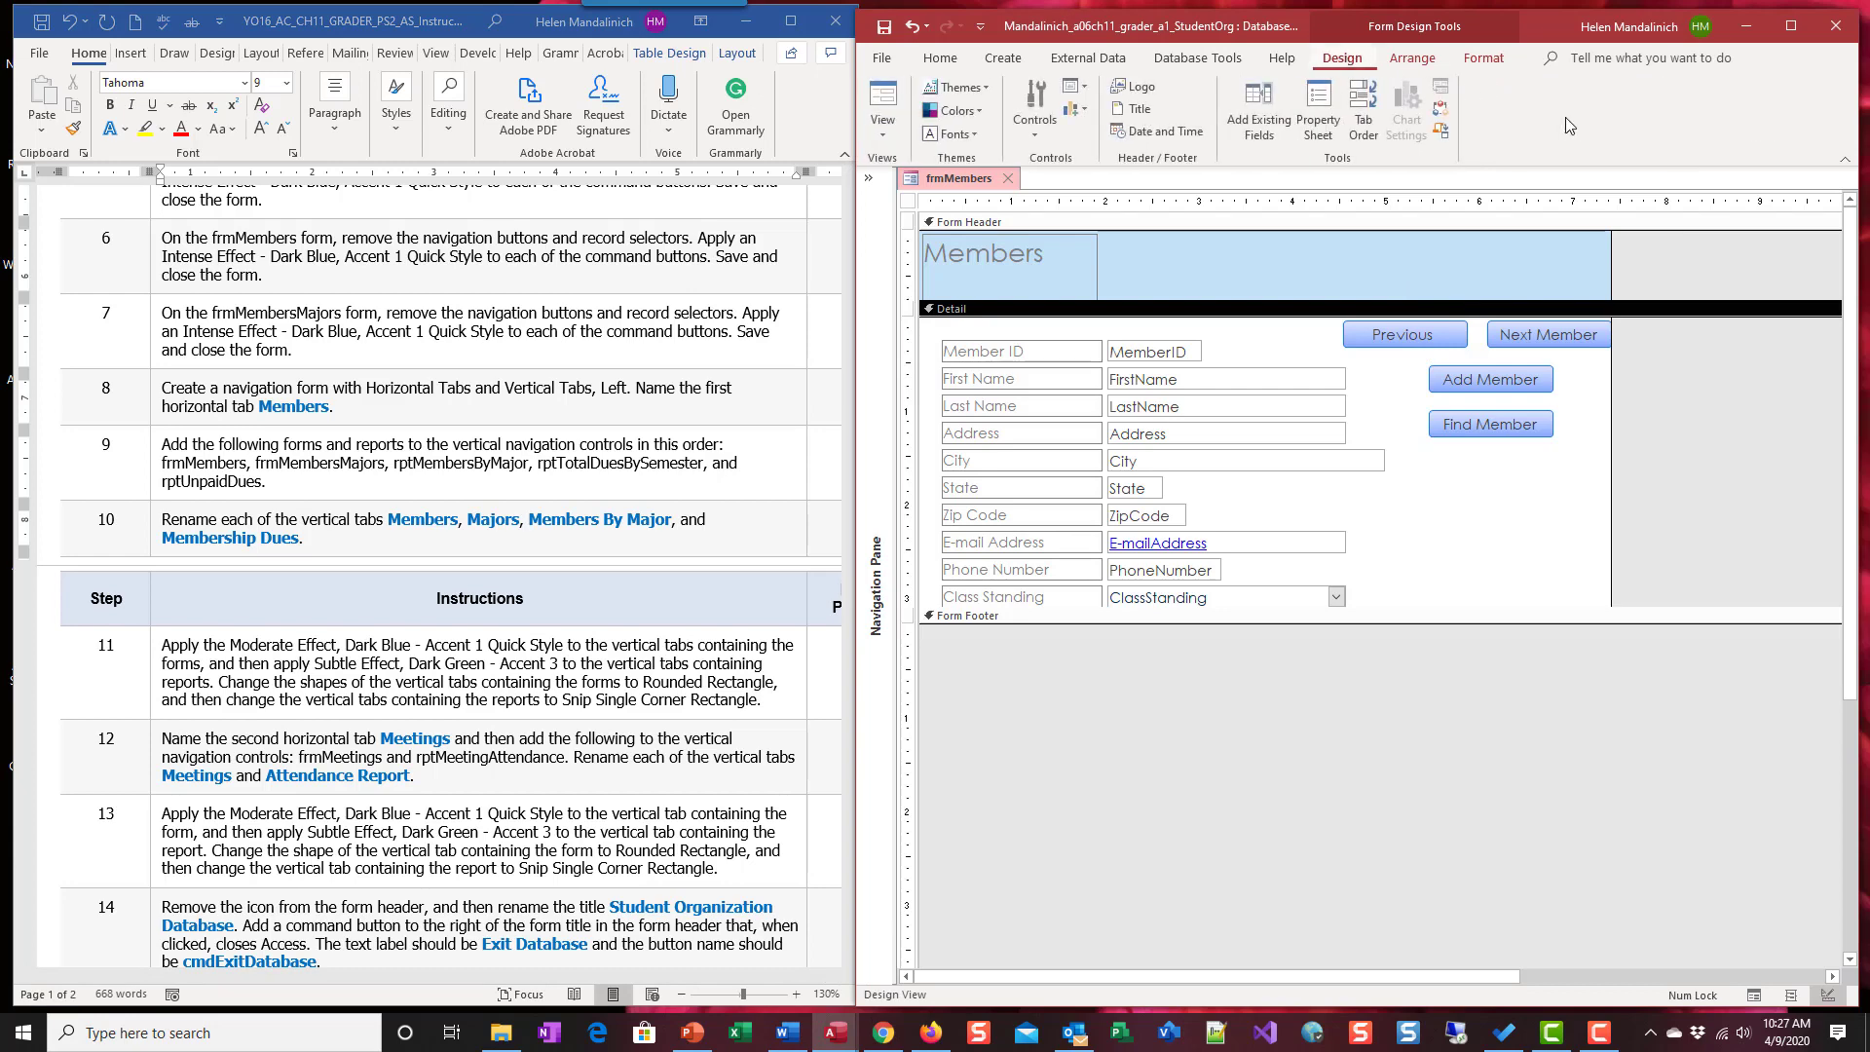
left_click(1319, 109)
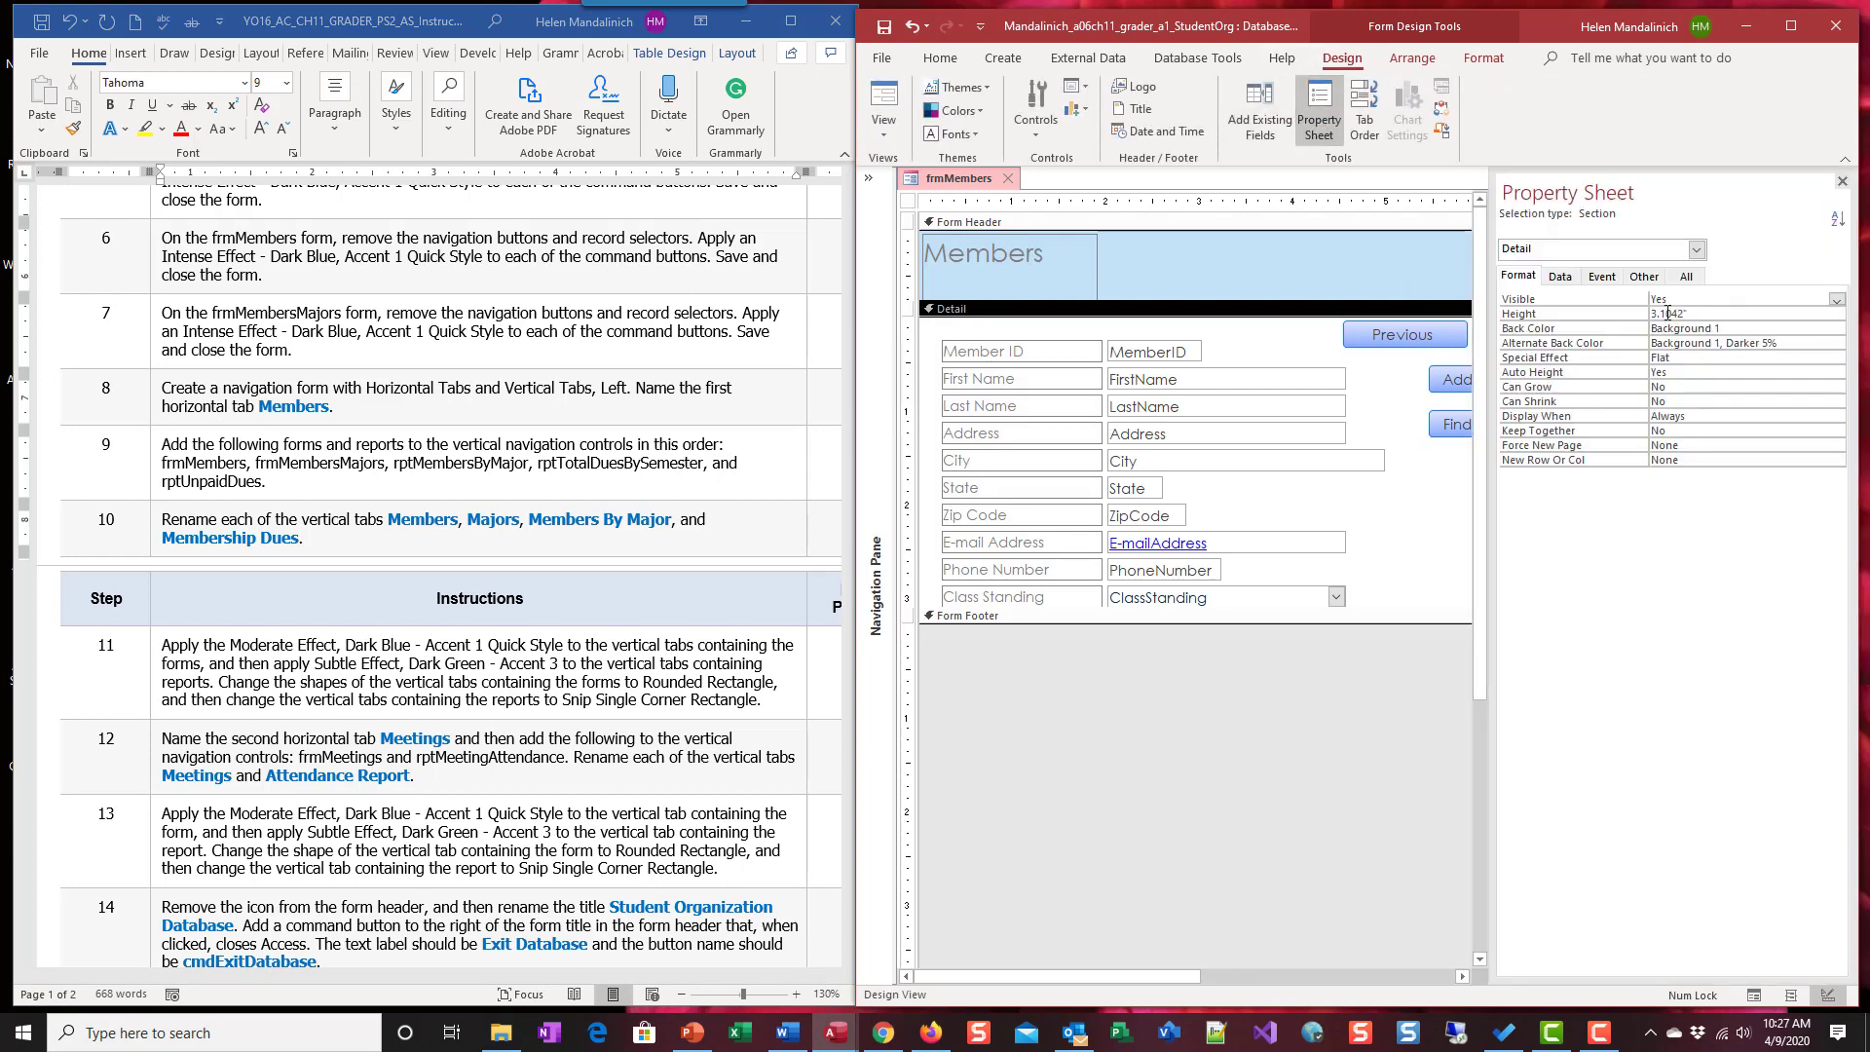
left_click(910, 205)
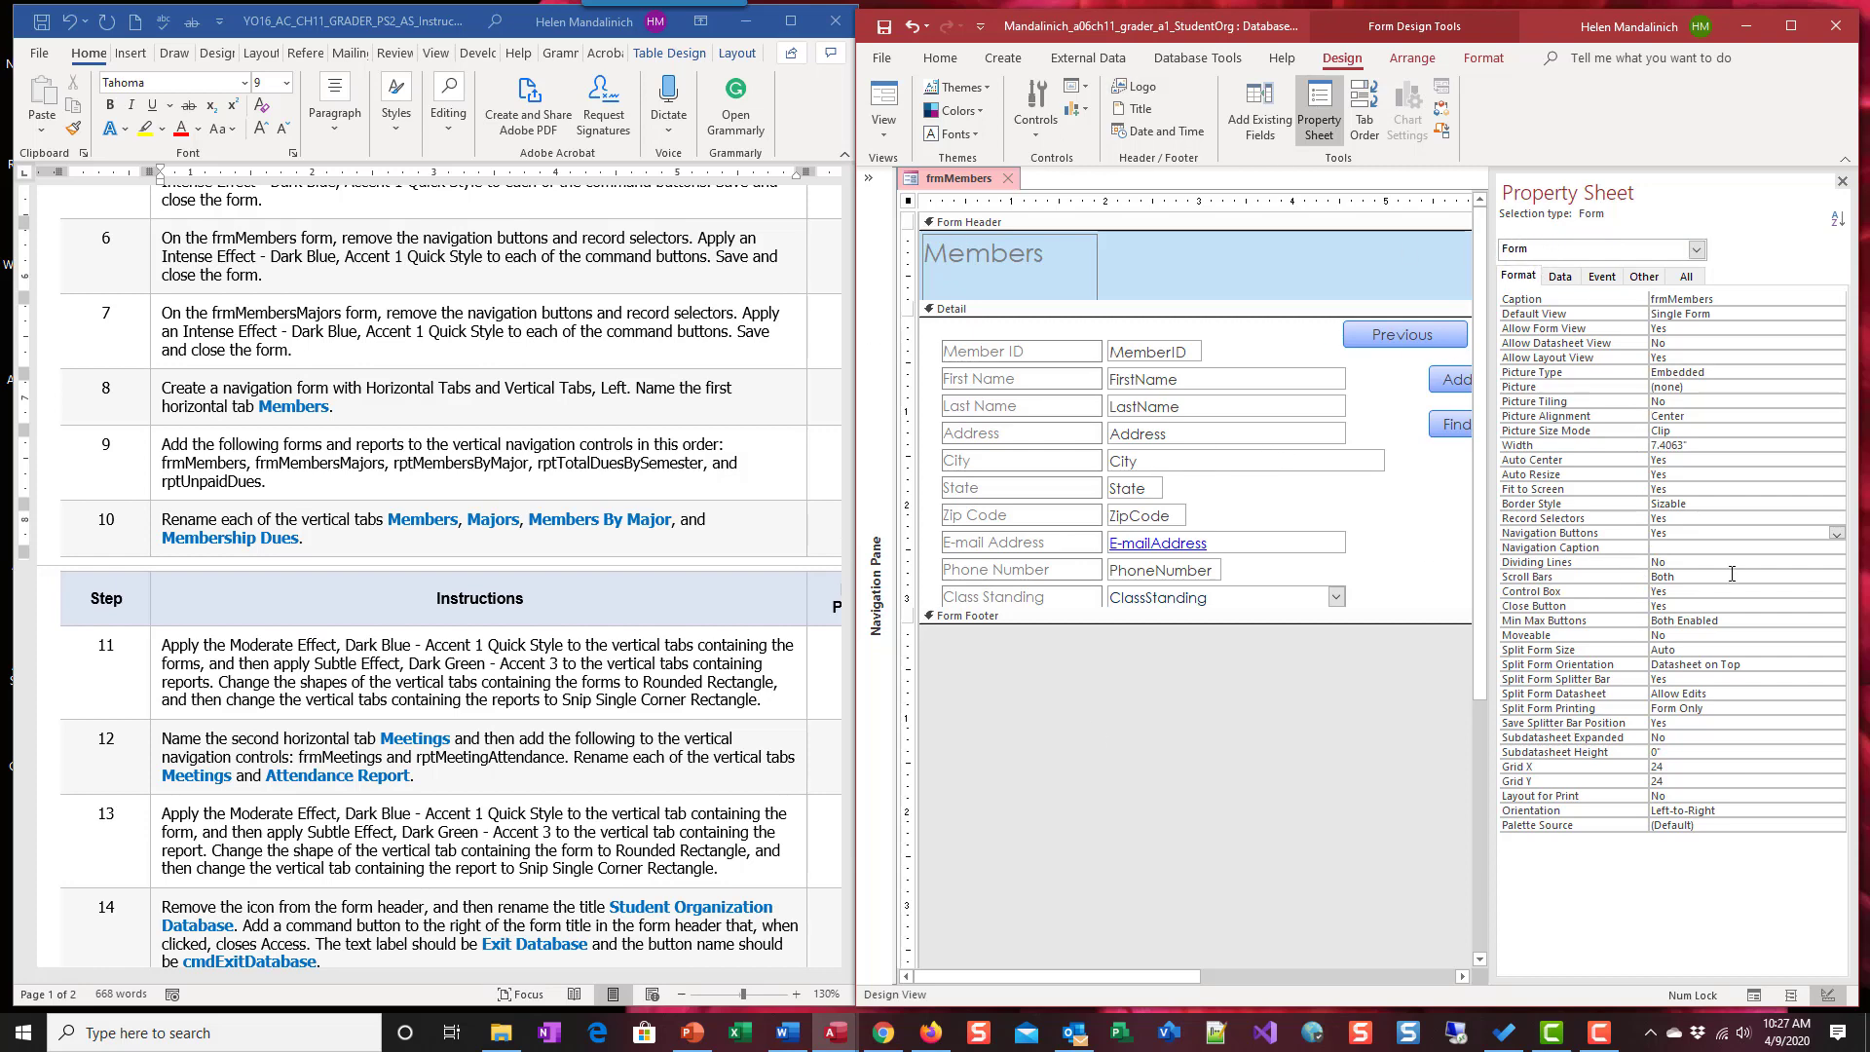
double_click(1659, 518)
left_click(1663, 534)
left_click(1842, 182)
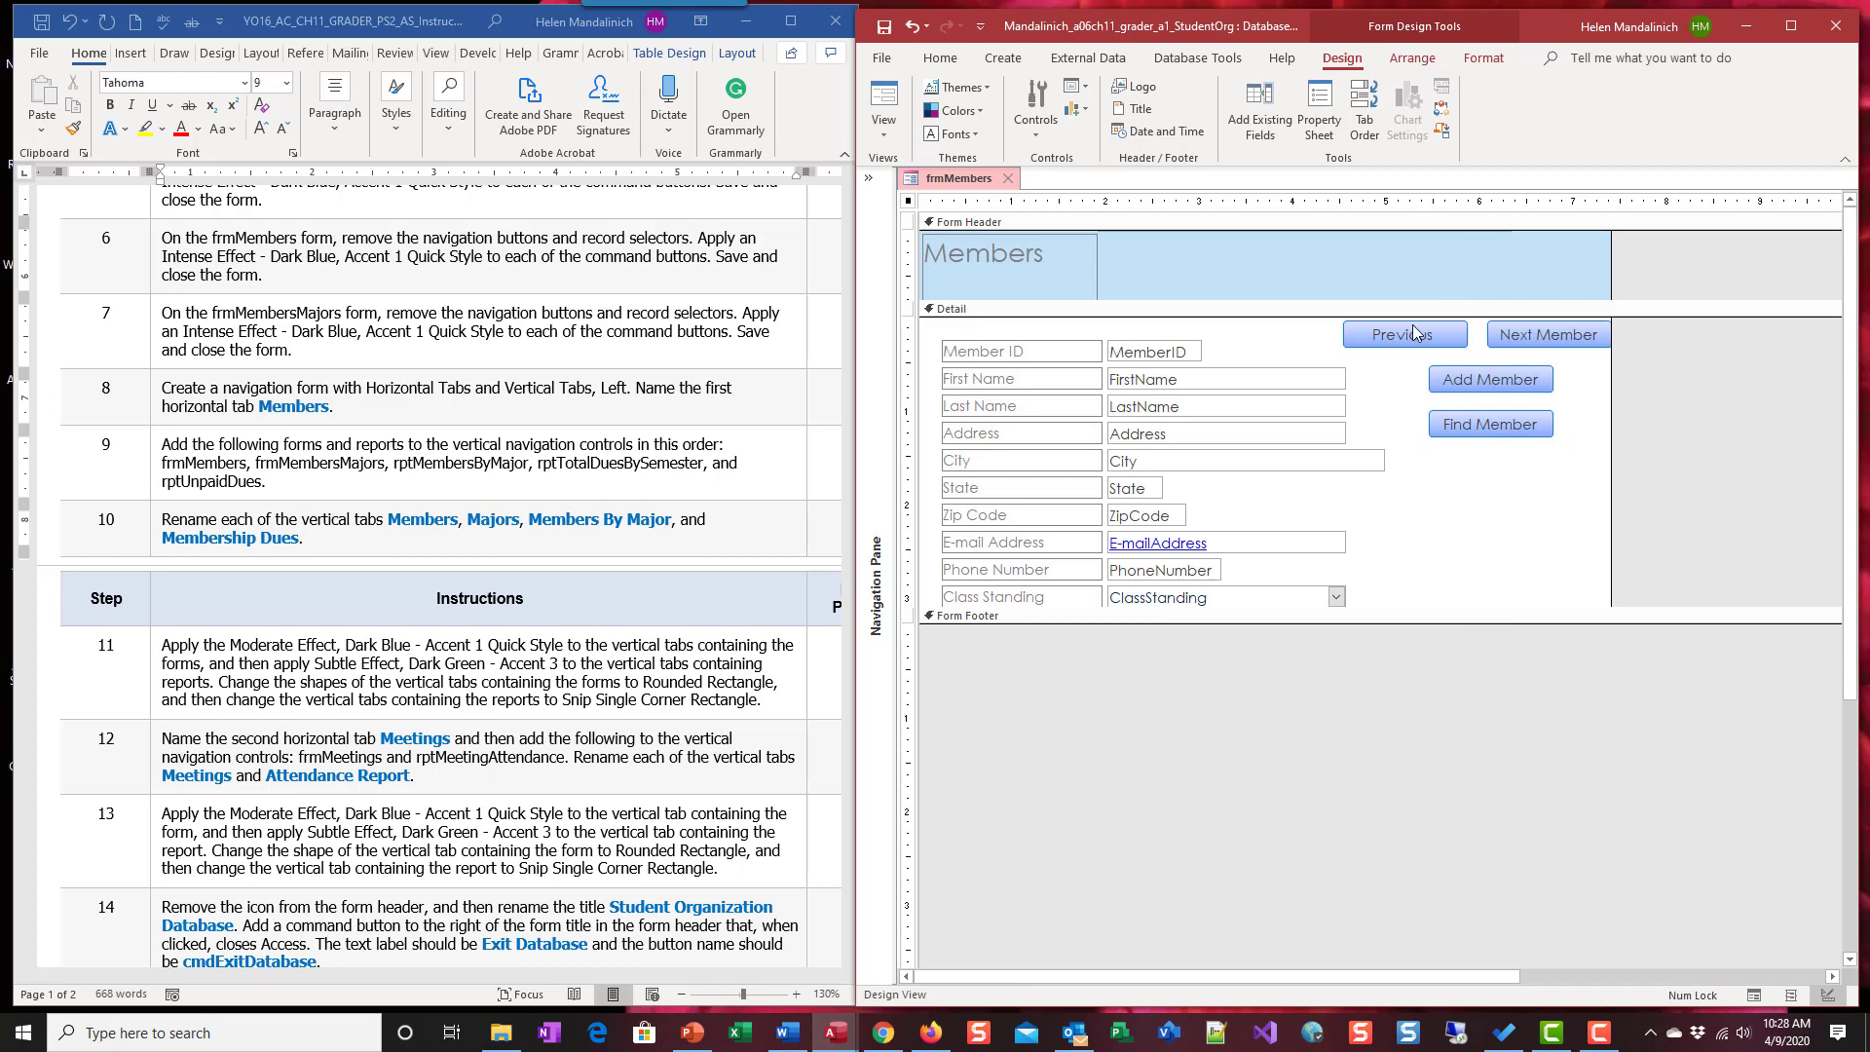
Apply the Intense Effect - Dark Blue, Accent 1 quick style to the four command buttons on frmMembers, then save and close the form.
left_click(1414, 333)
left_click(1541, 334, "shift")
left_click(1490, 380, "shift")
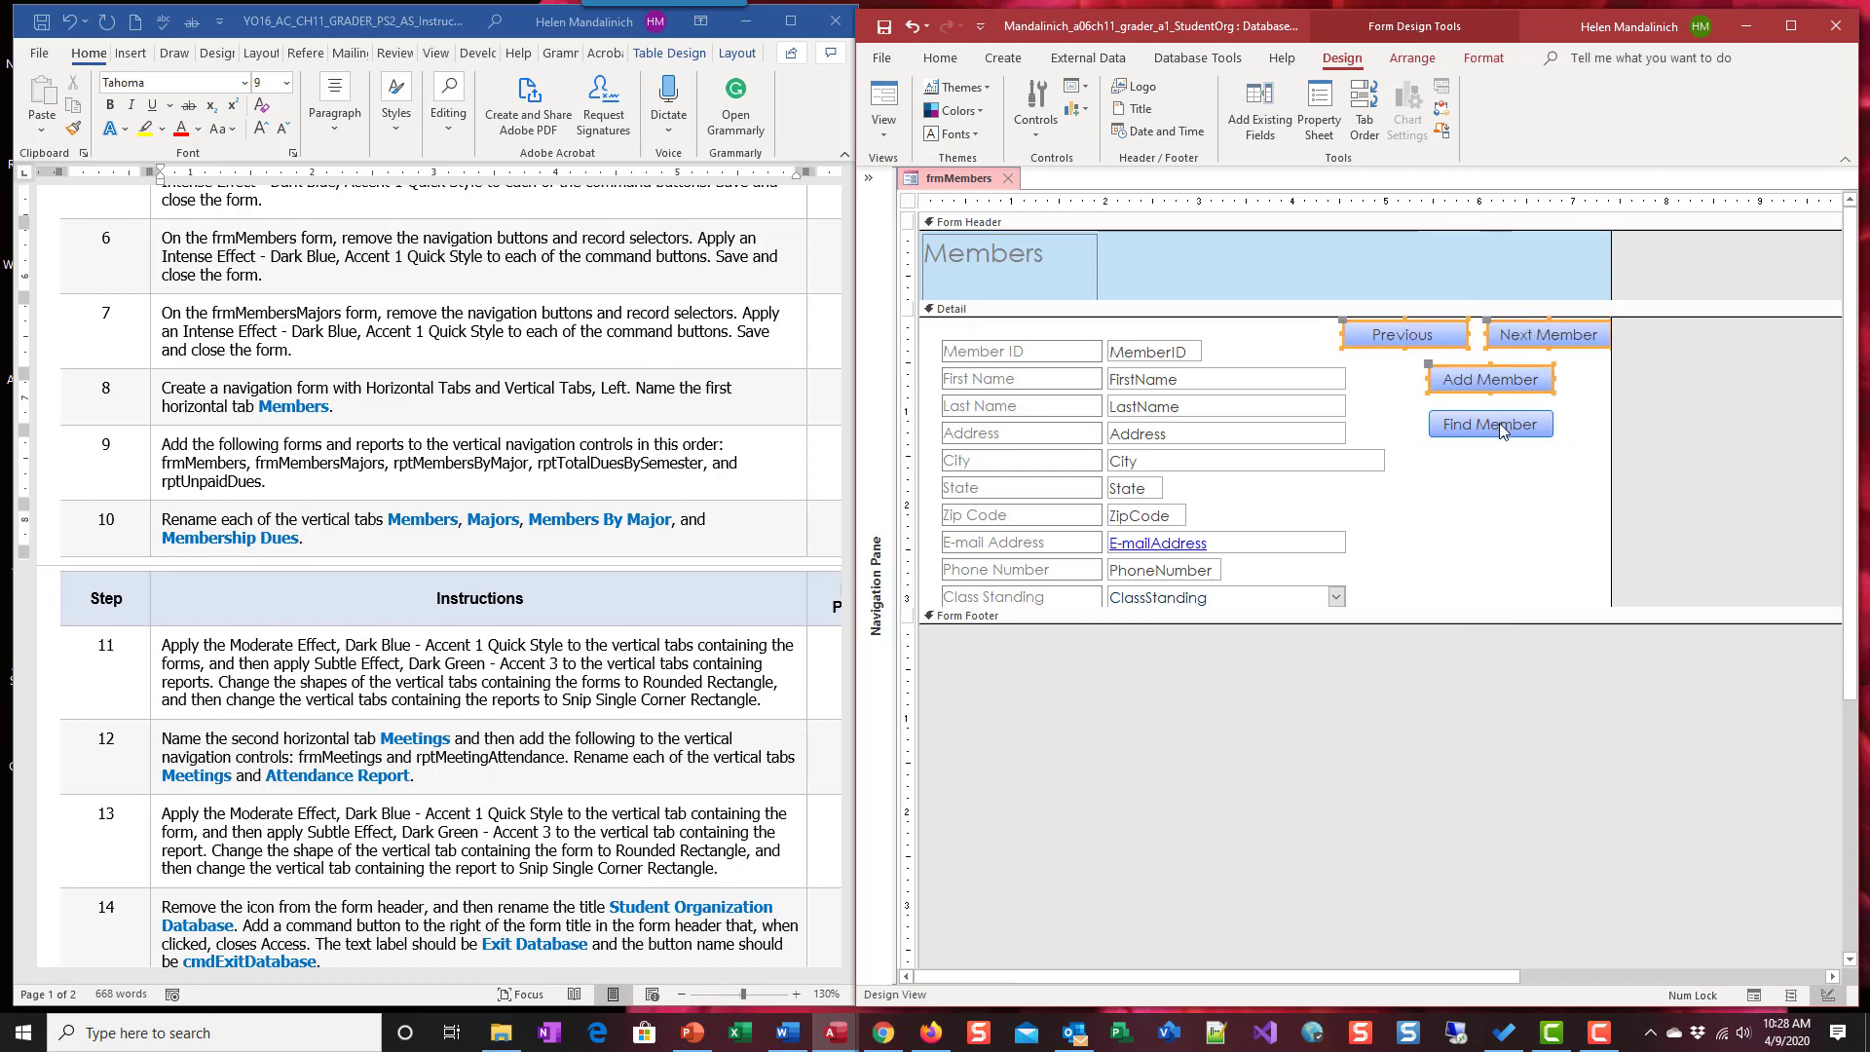
left_click(1502, 430, "shift")
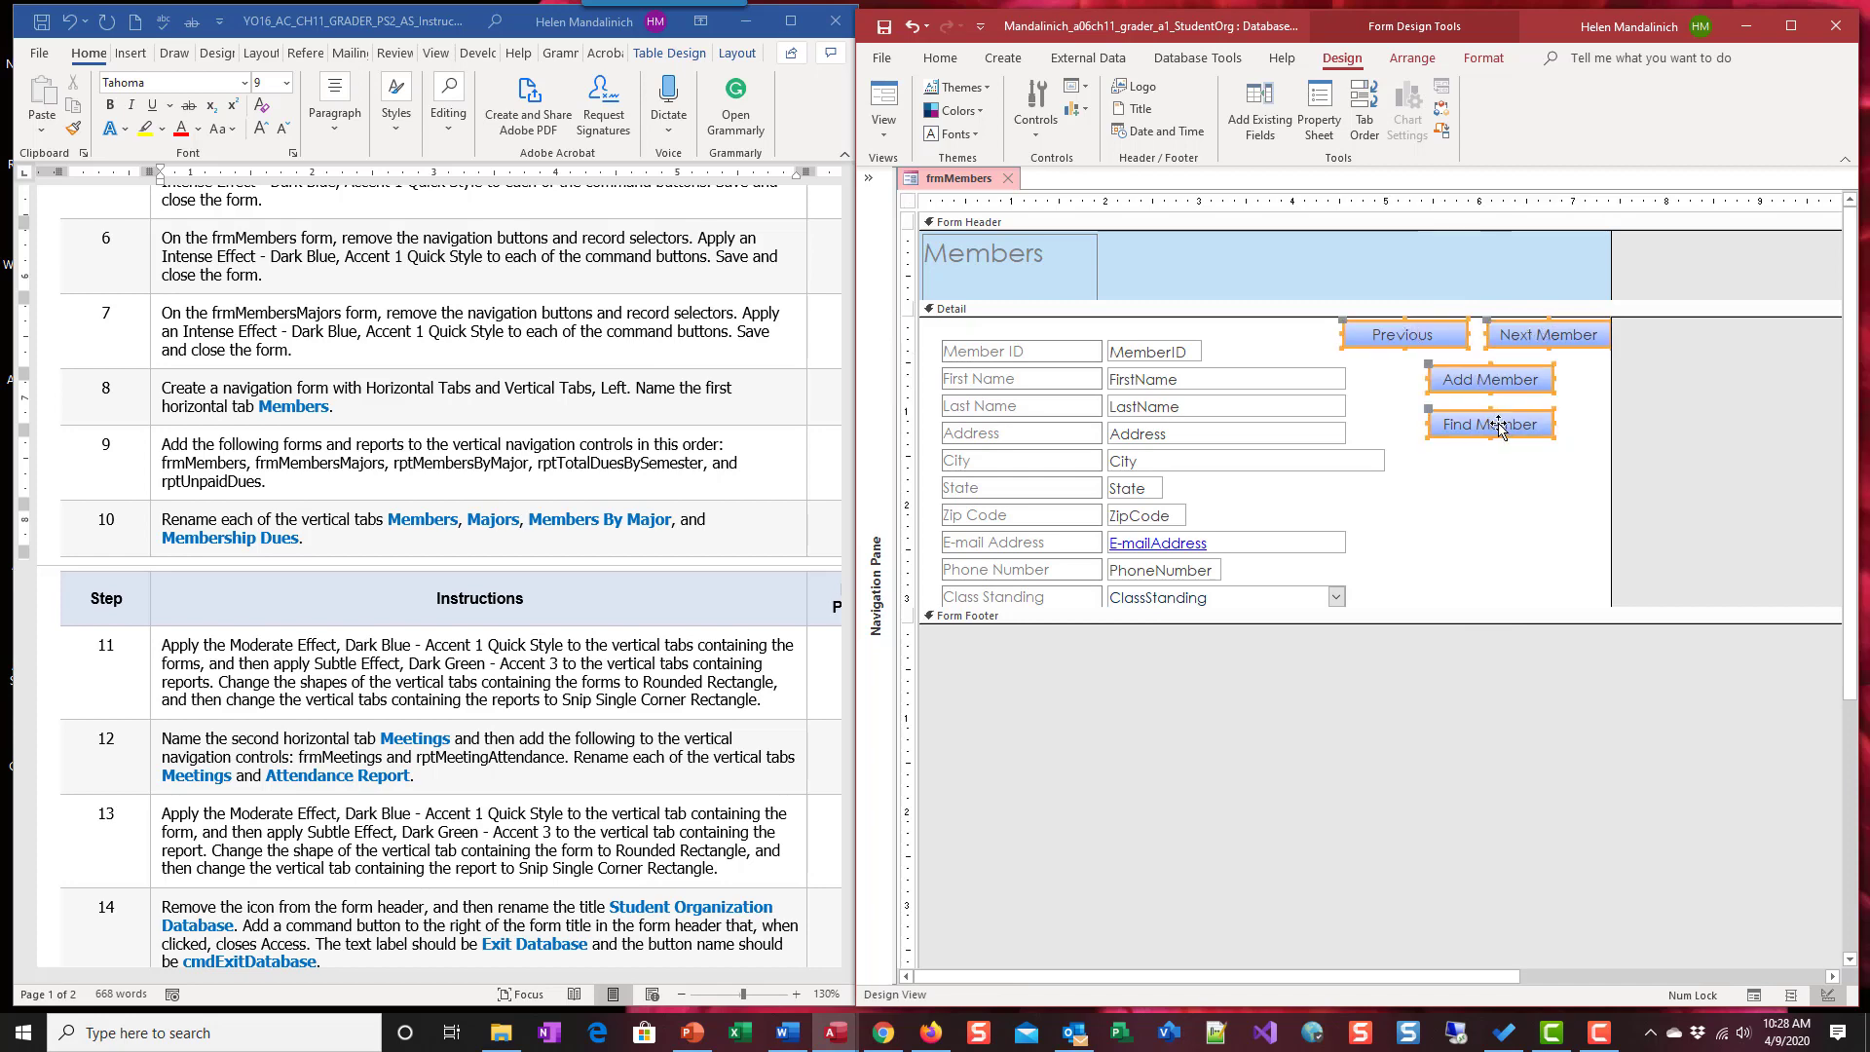
left_click(1485, 60)
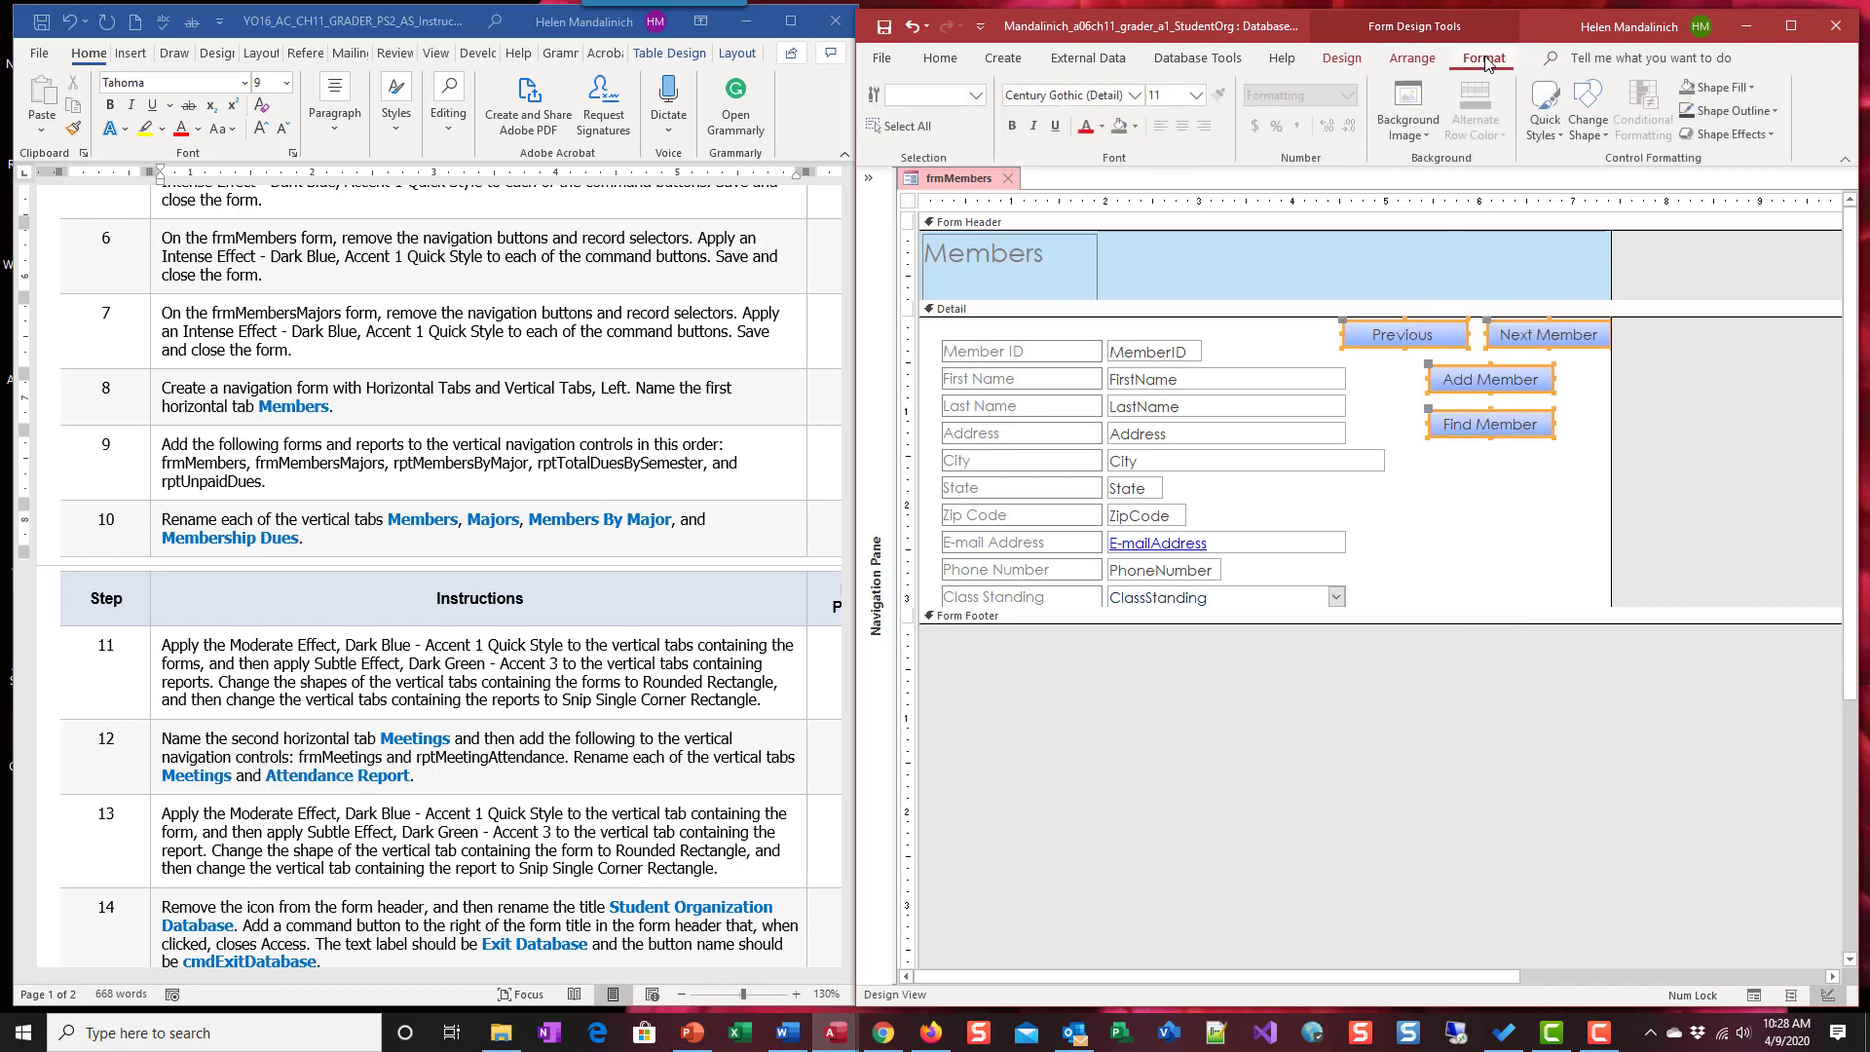
left_click(1554, 138)
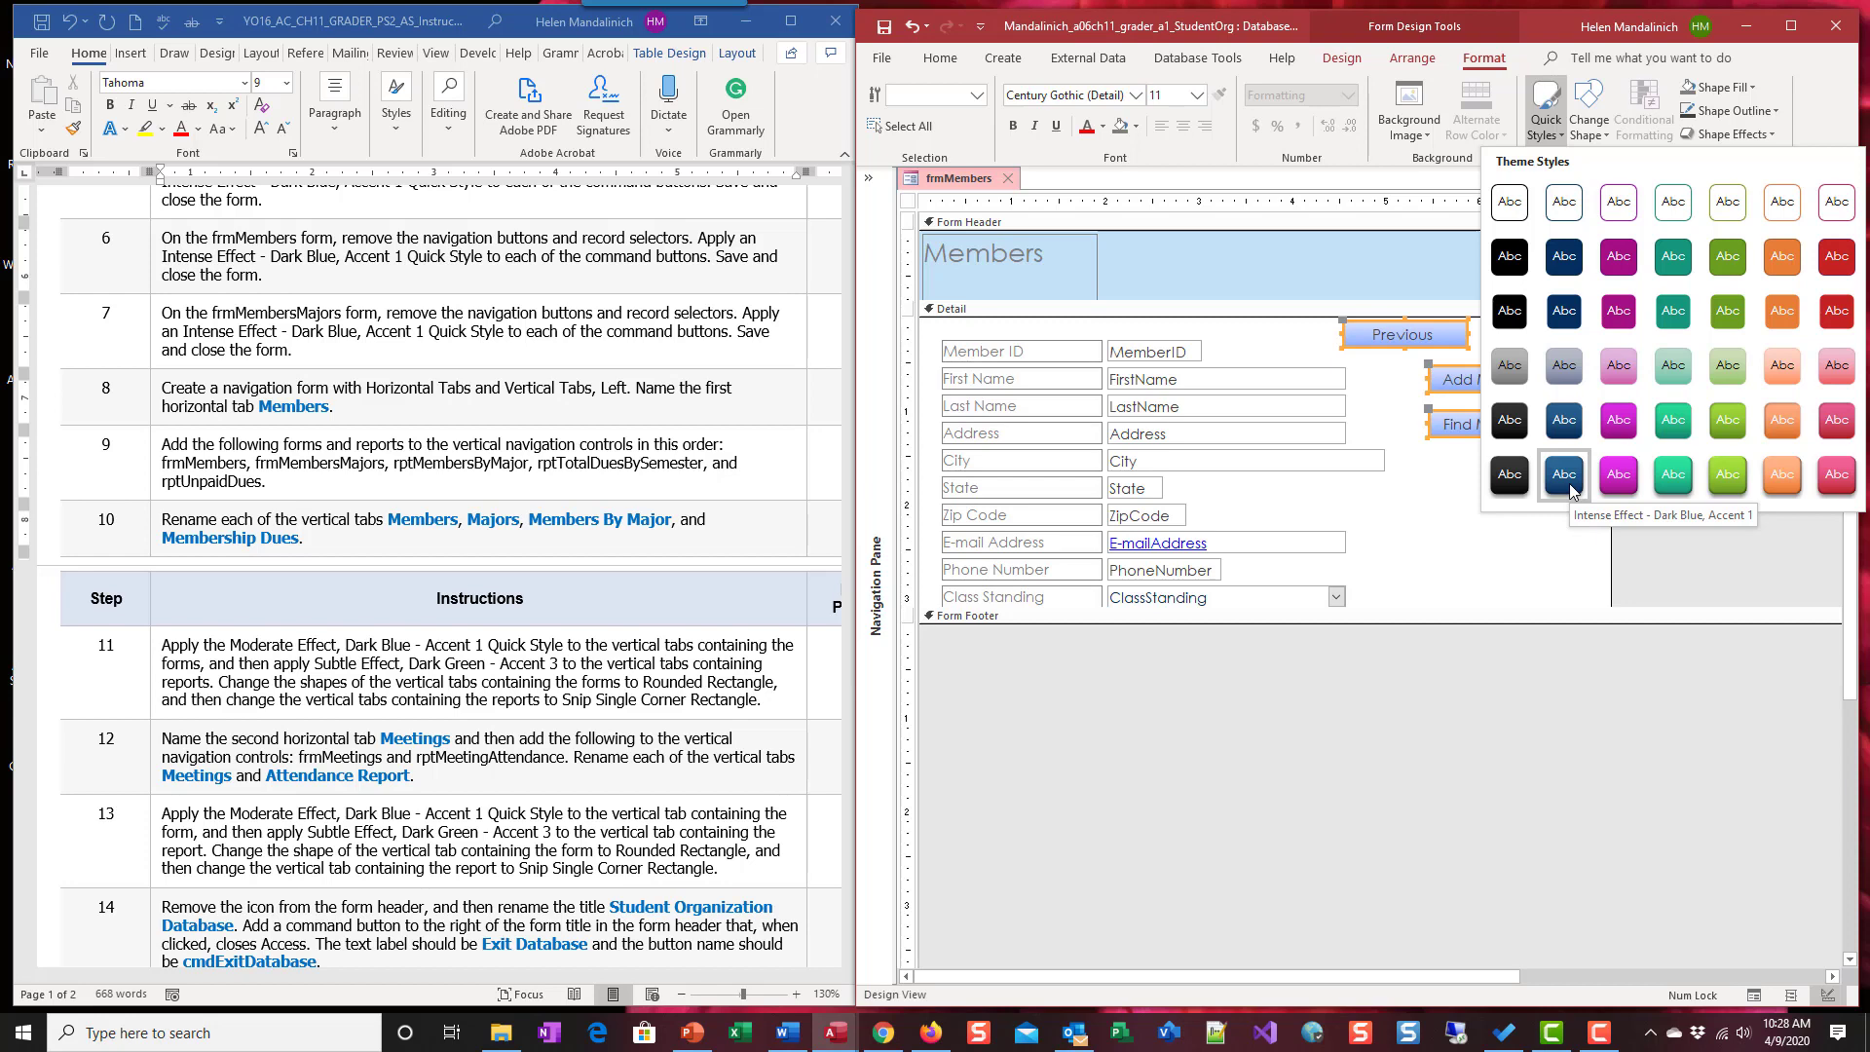
left_click(1564, 476)
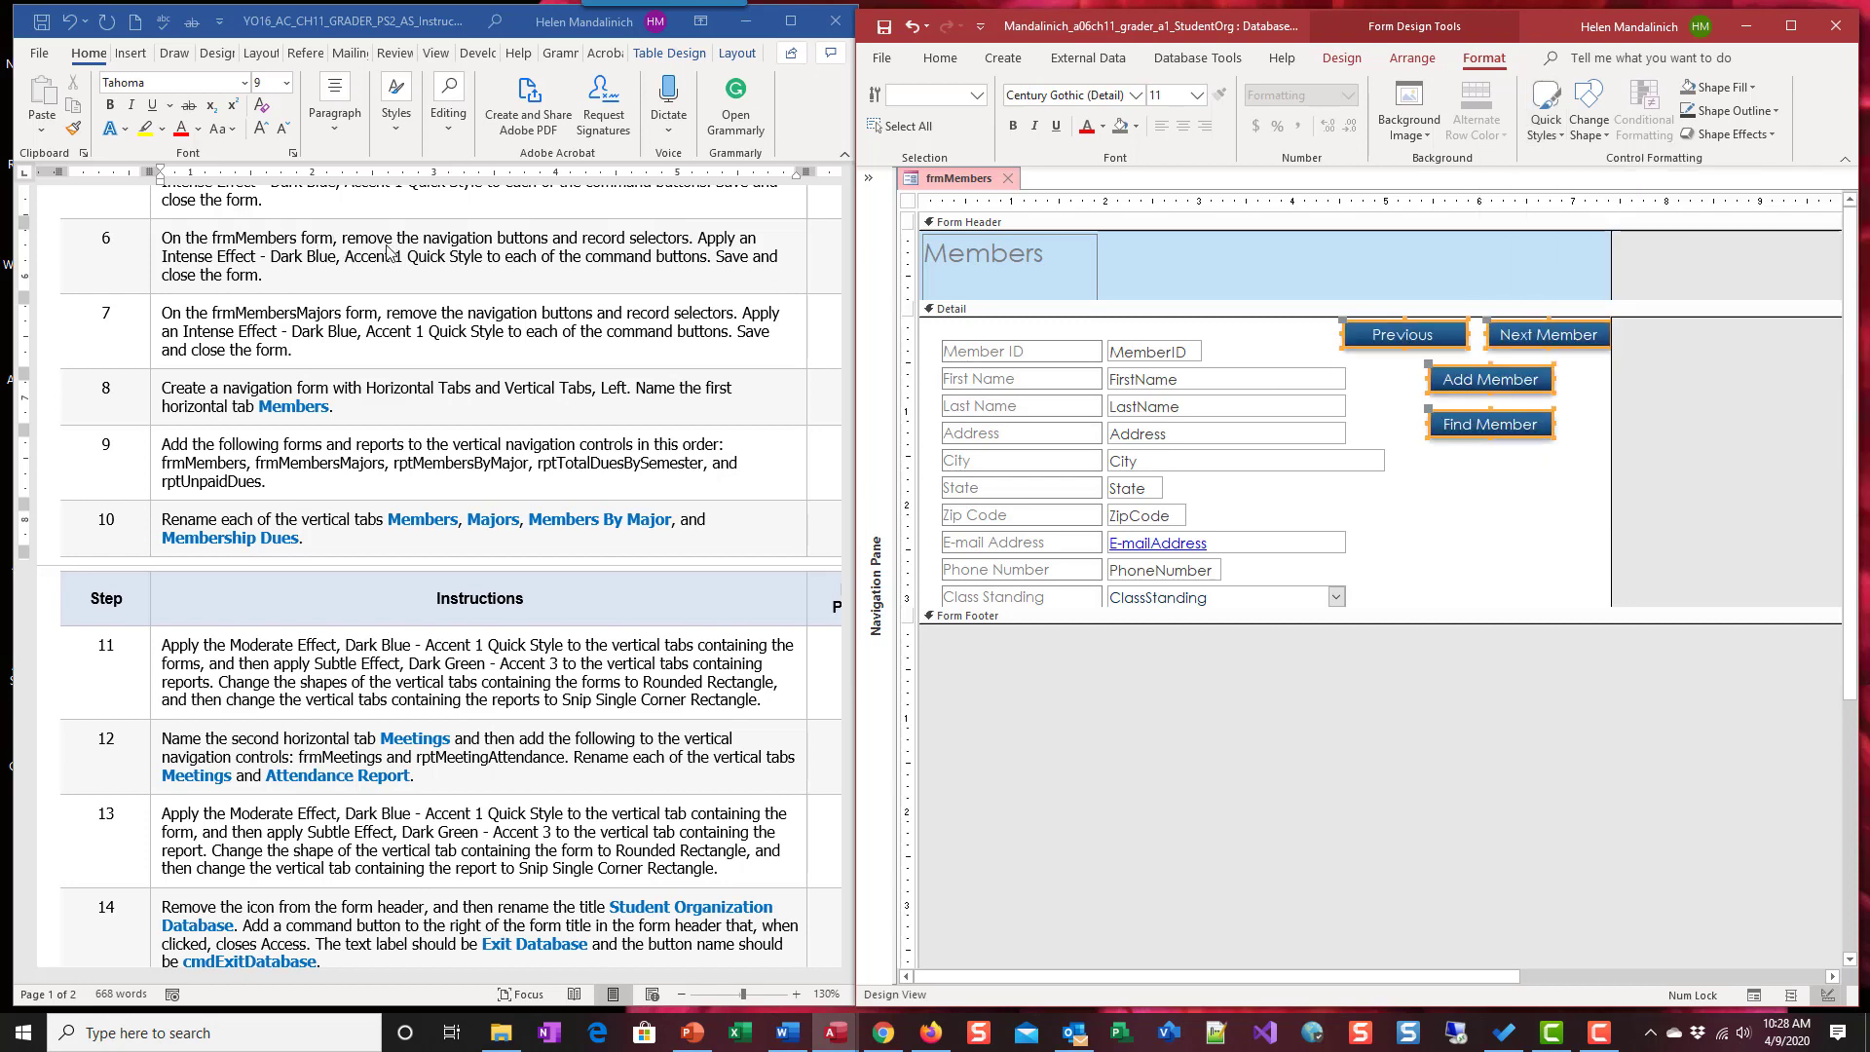
left_click(1506, 506)
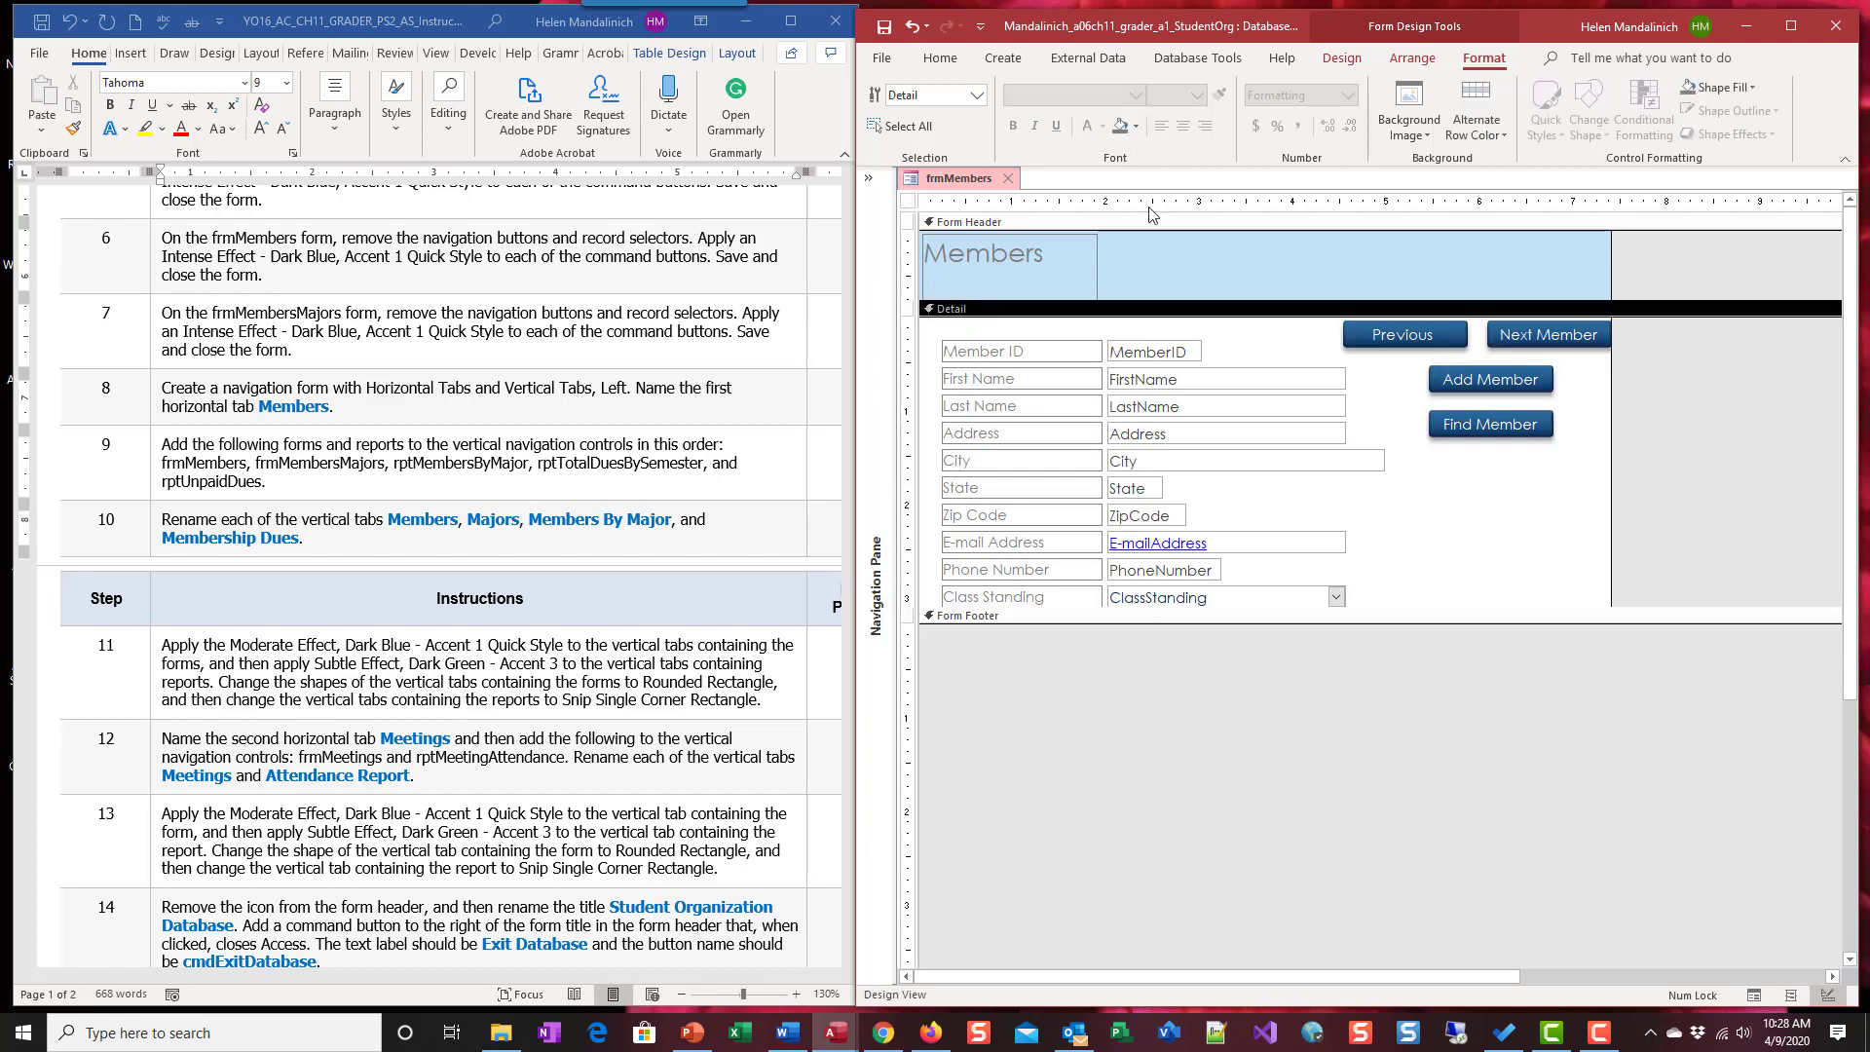
left_click(876, 27)
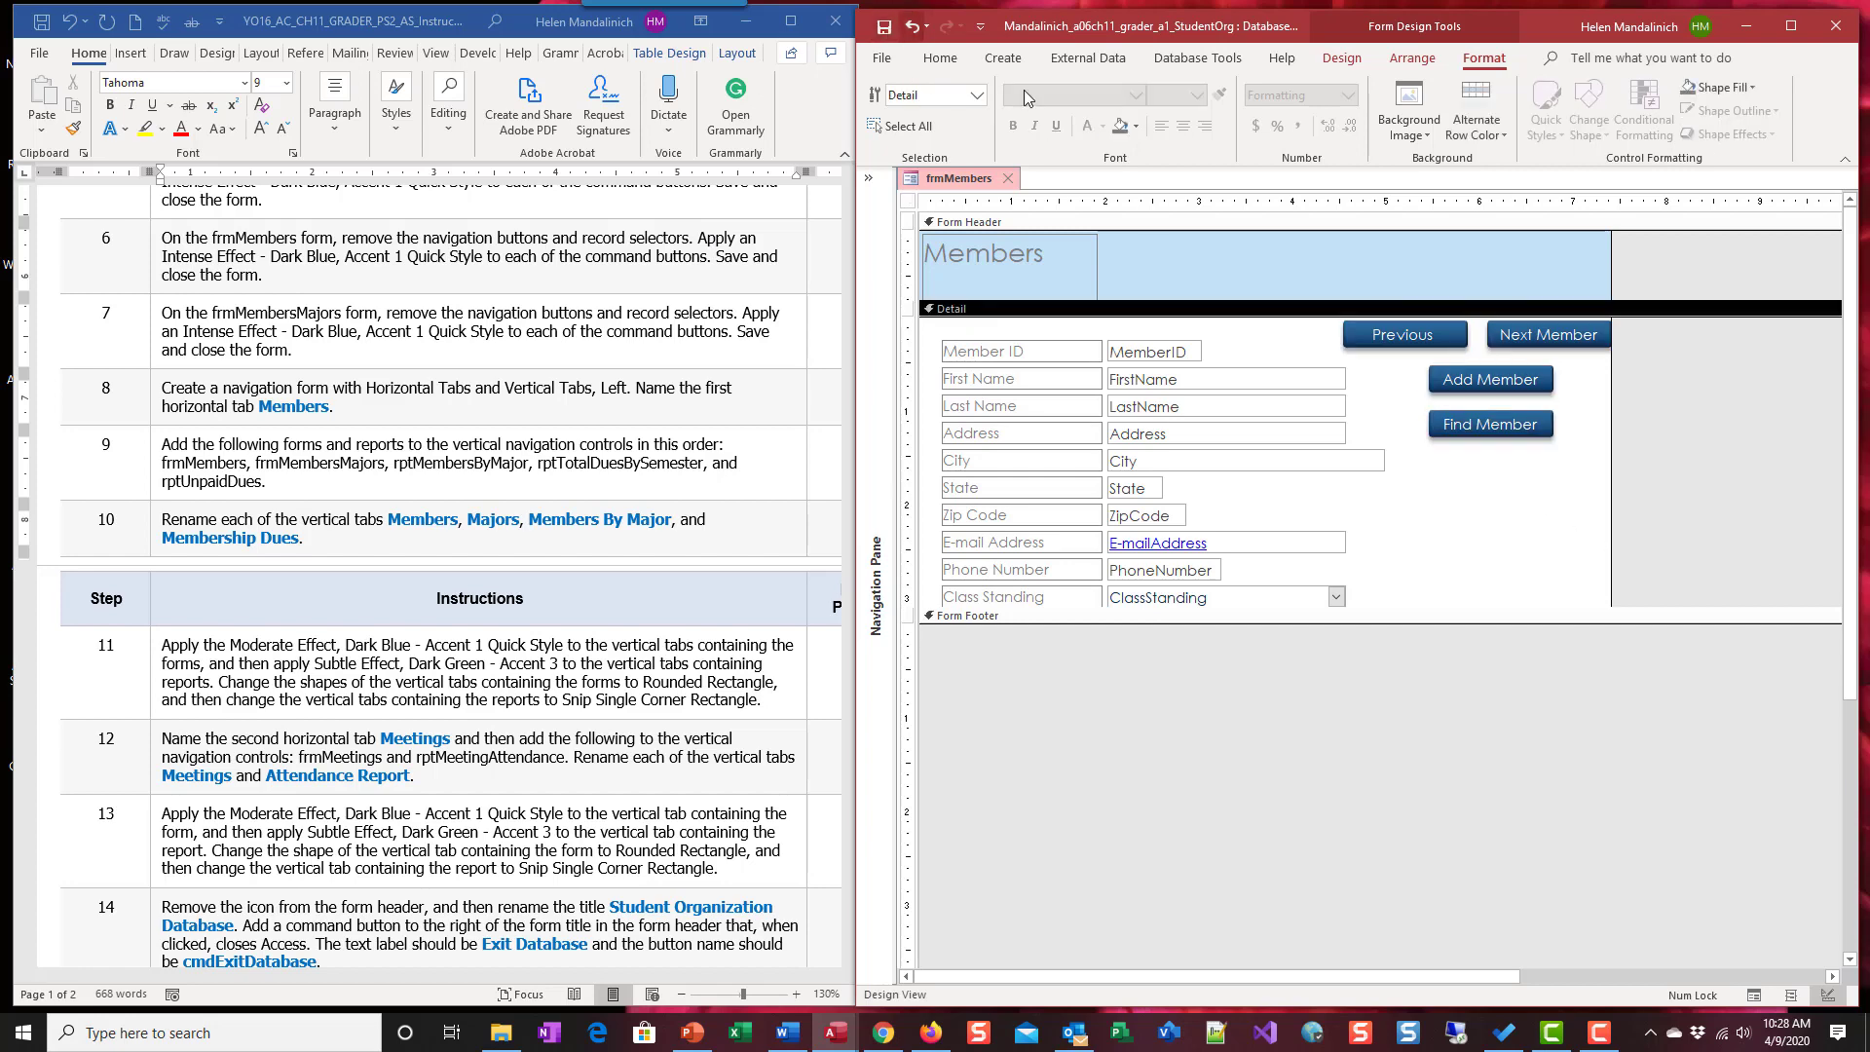
left_click(1009, 183)
In the Word instructions, strike through all of step 6.
left_click(307, 257)
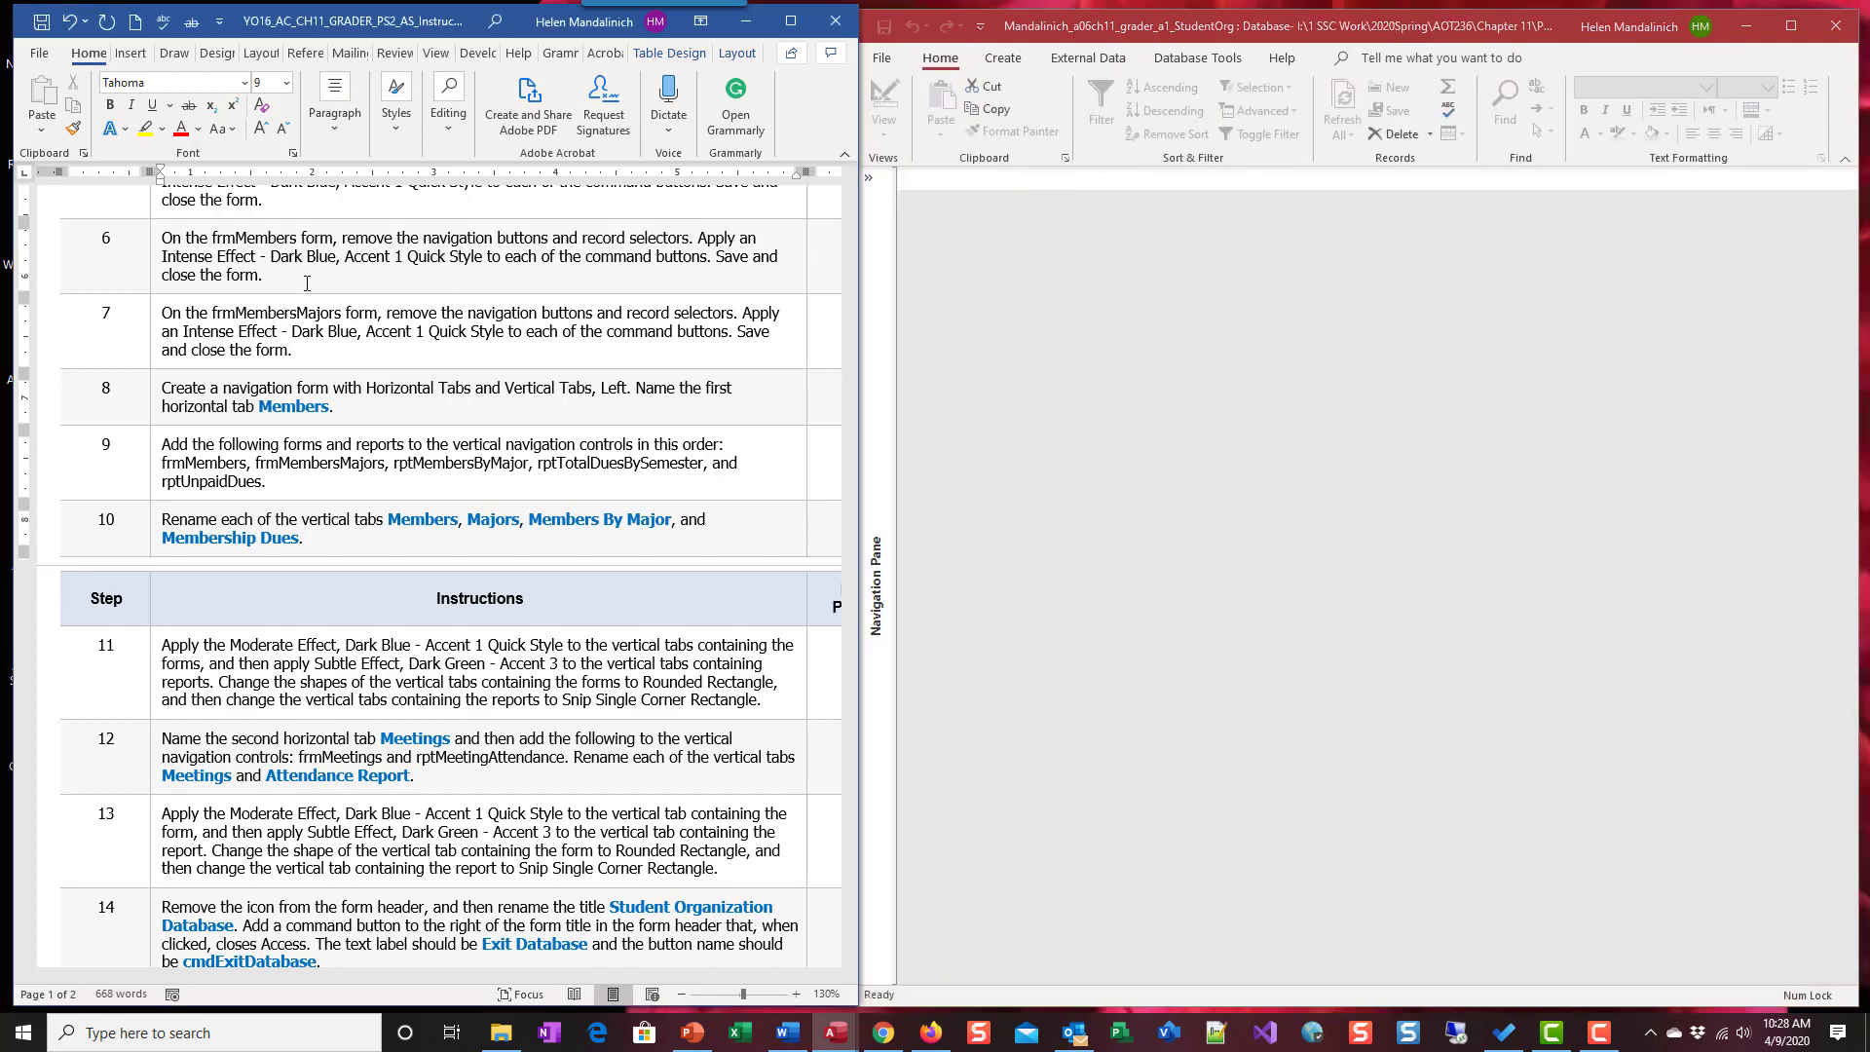
triple_click(235, 273)
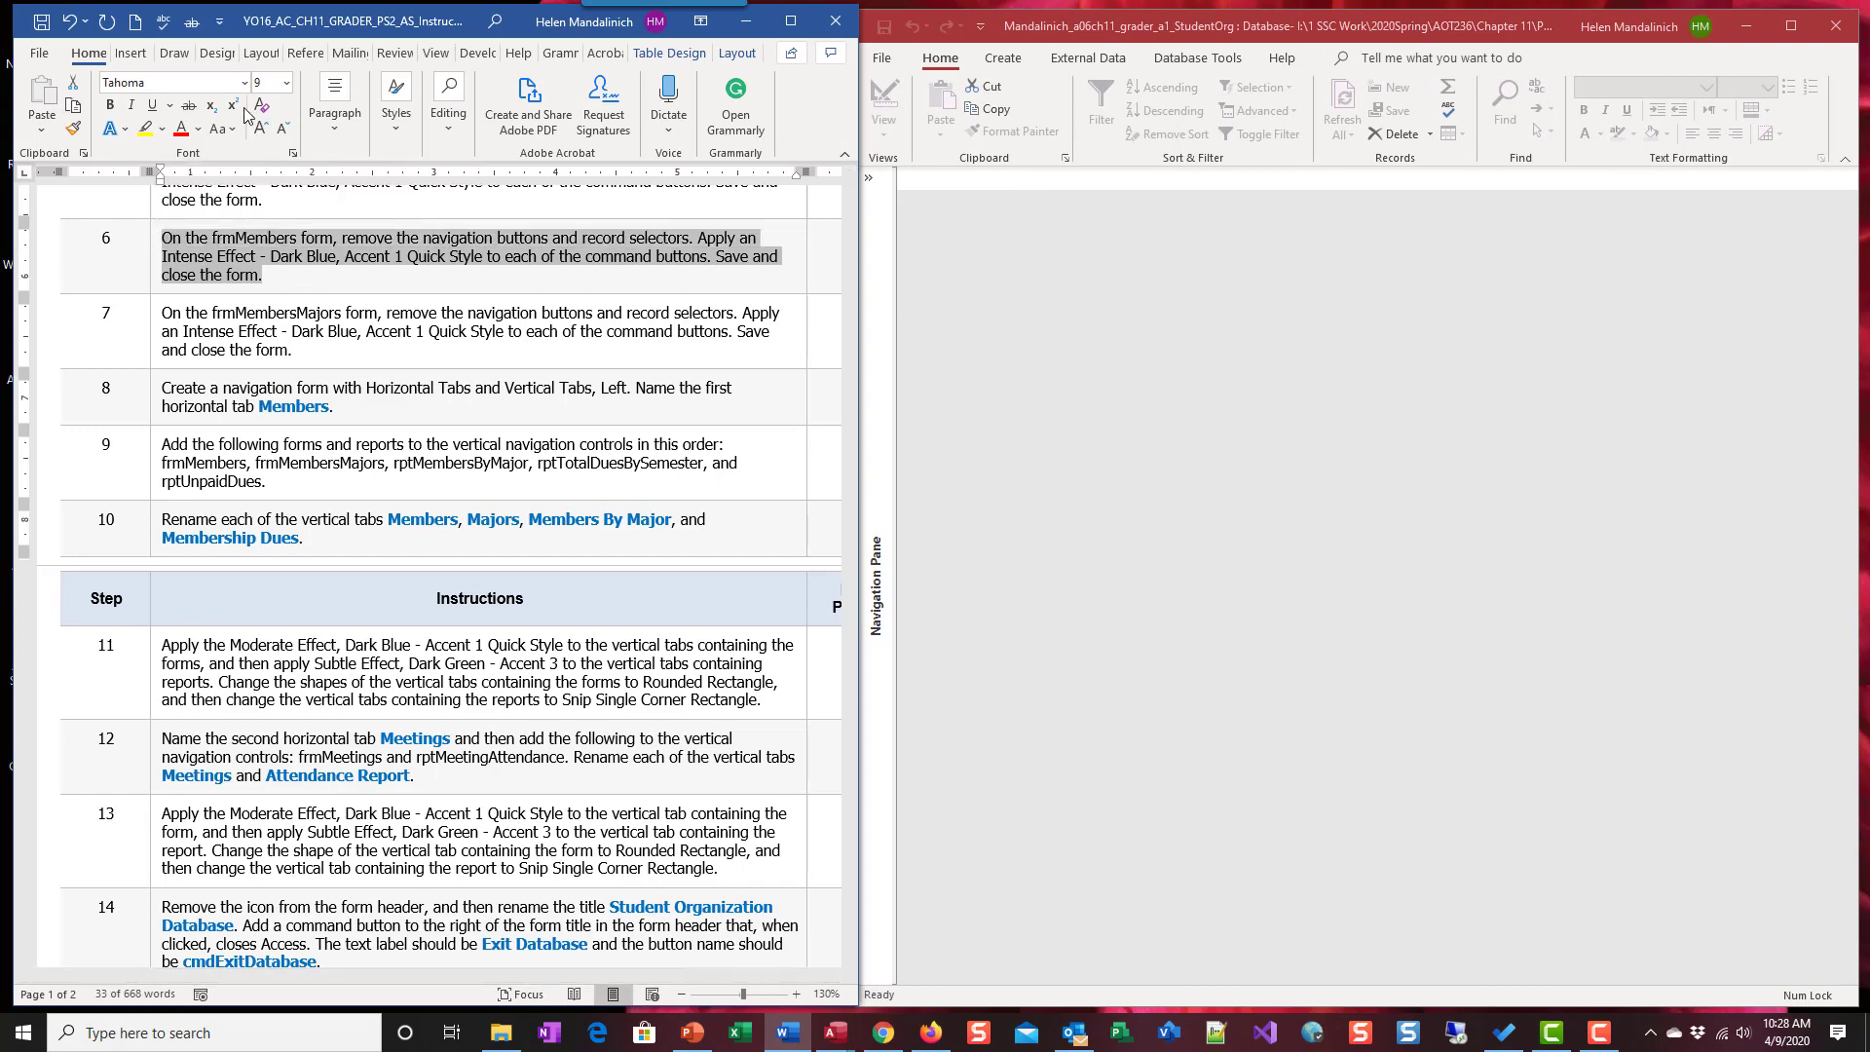
left_click(189, 105)
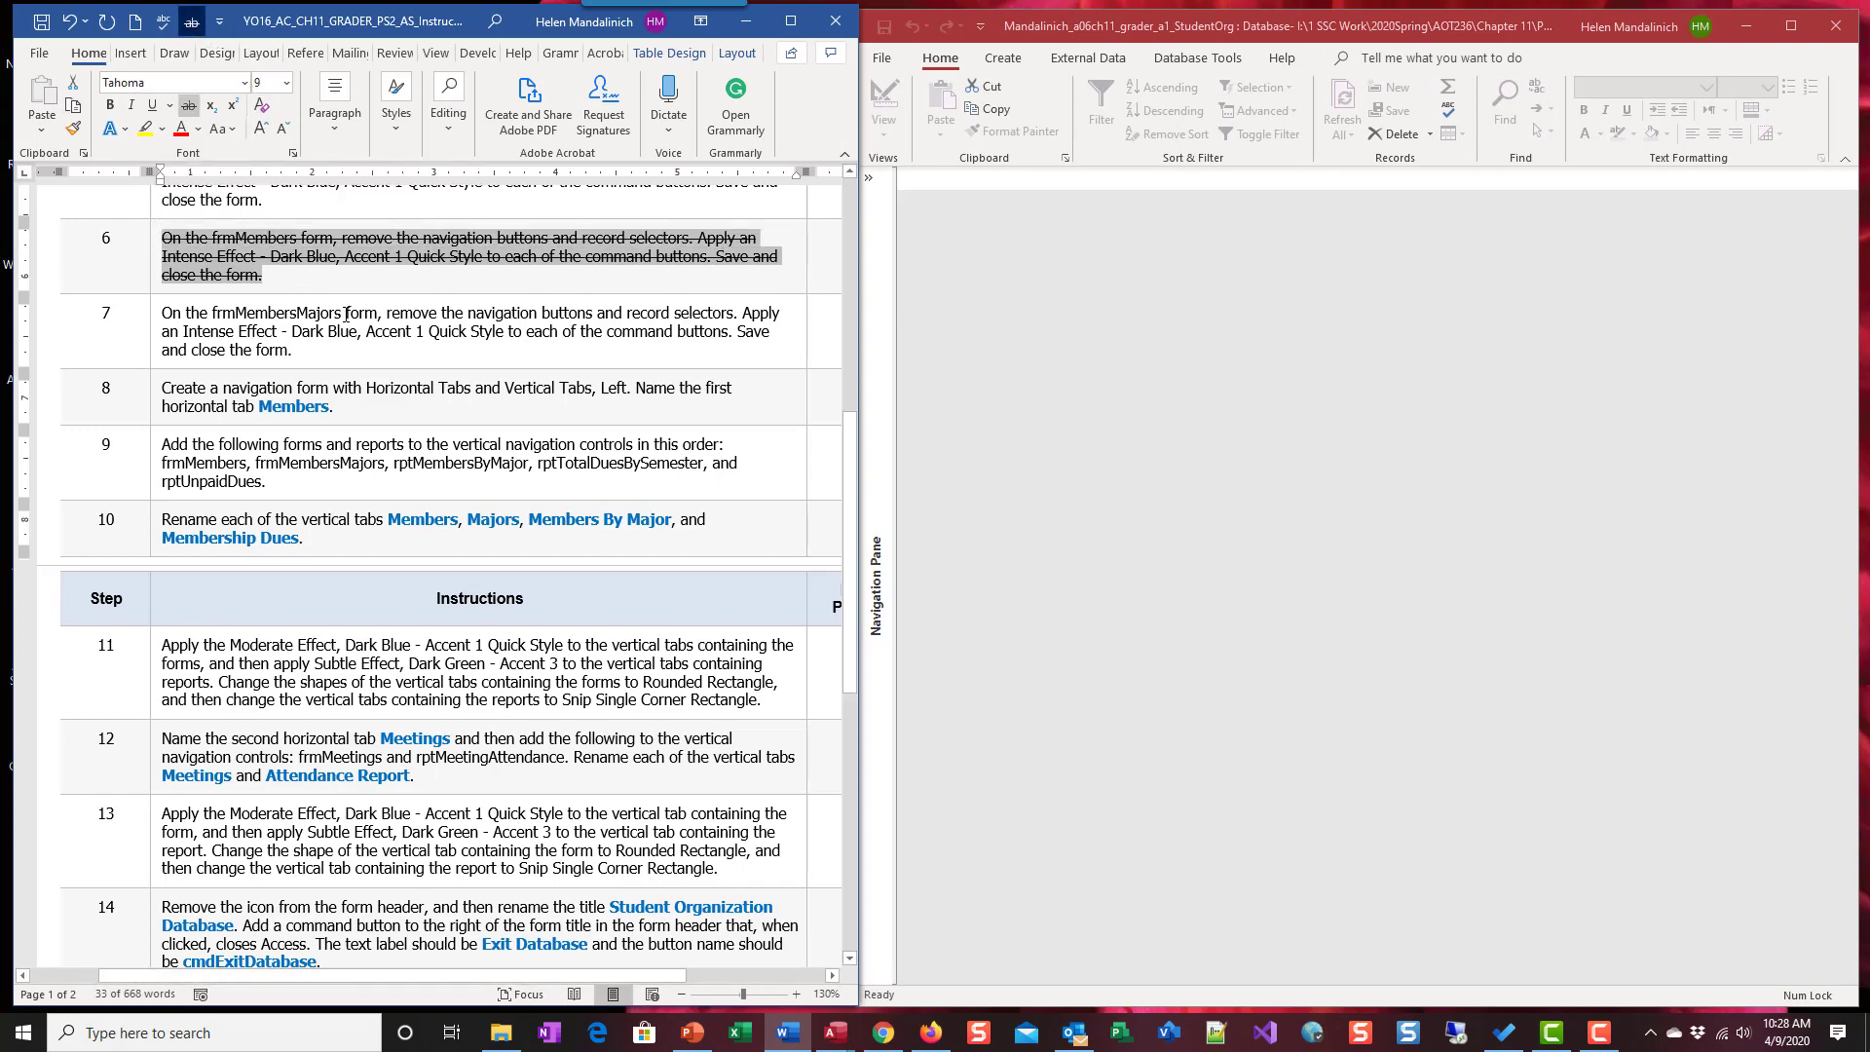
Open the frmMembersMajors form in Design View and collapse the list of database objects.
scroll(351, 321, "down", 1)
left_click(869, 178)
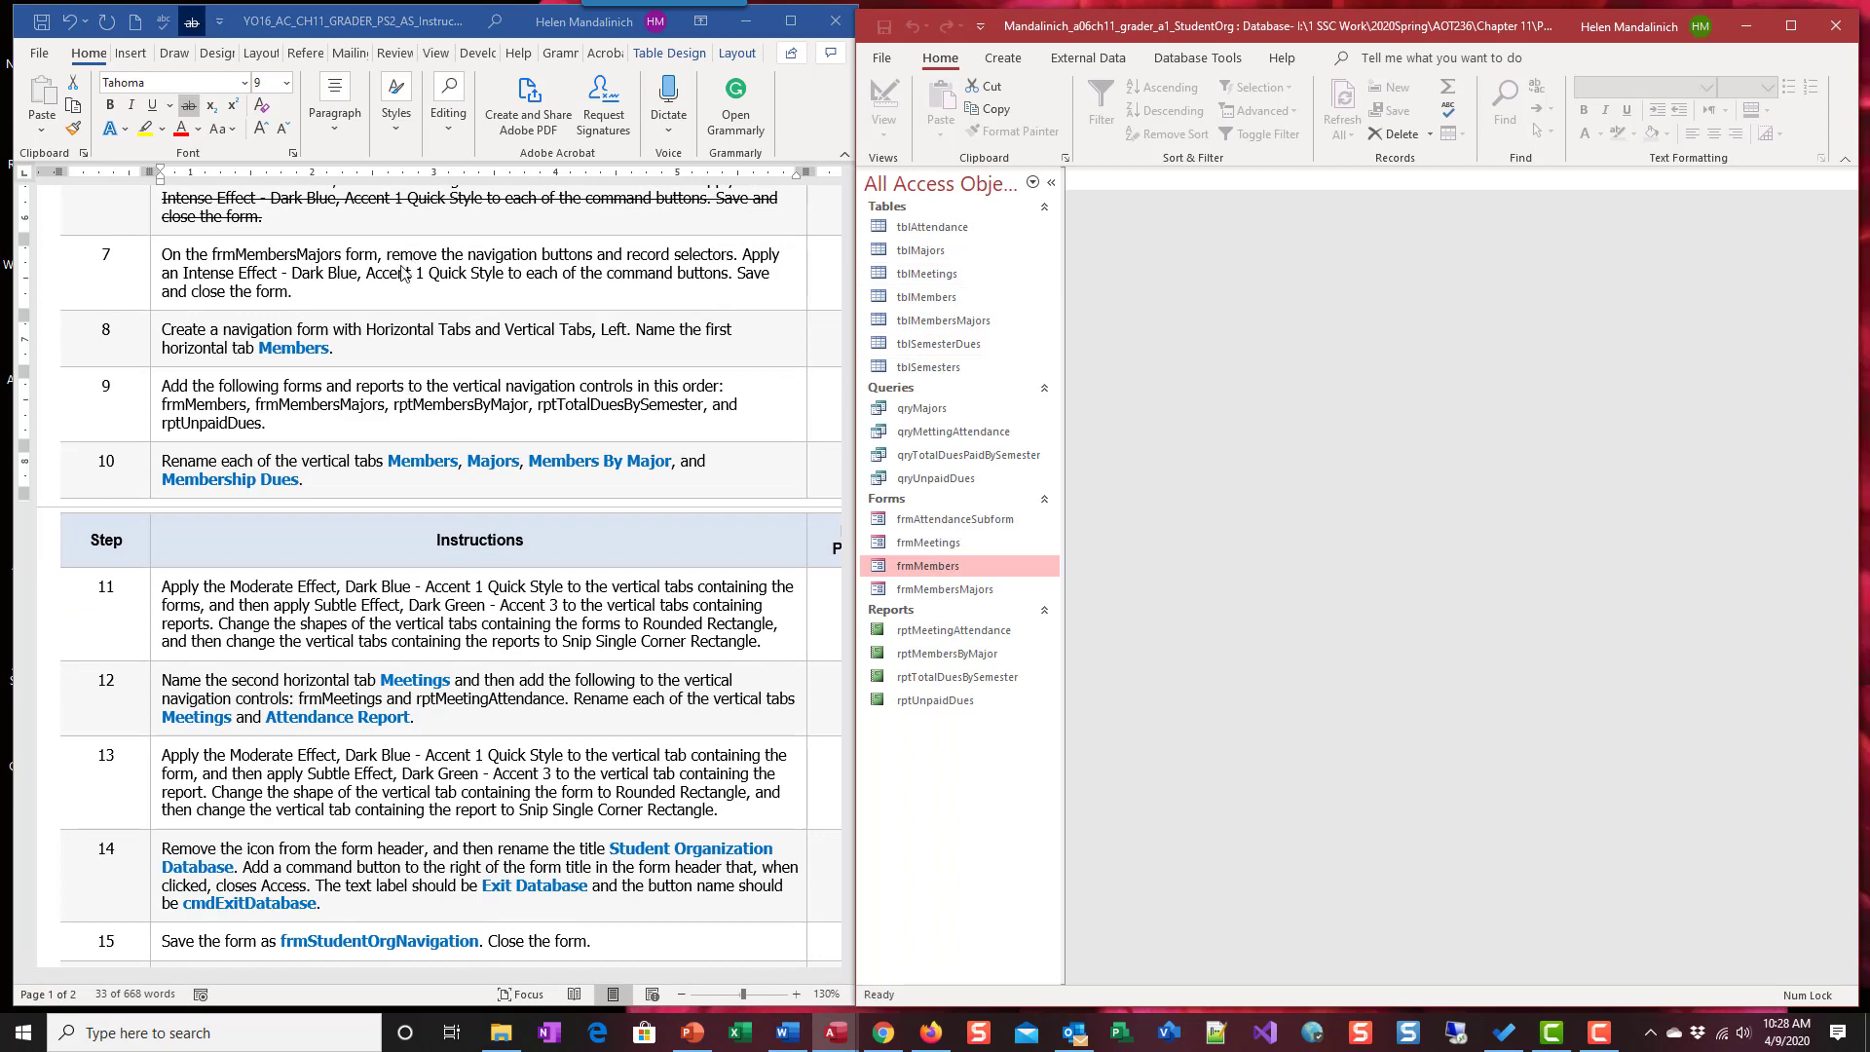
left_click(933, 591)
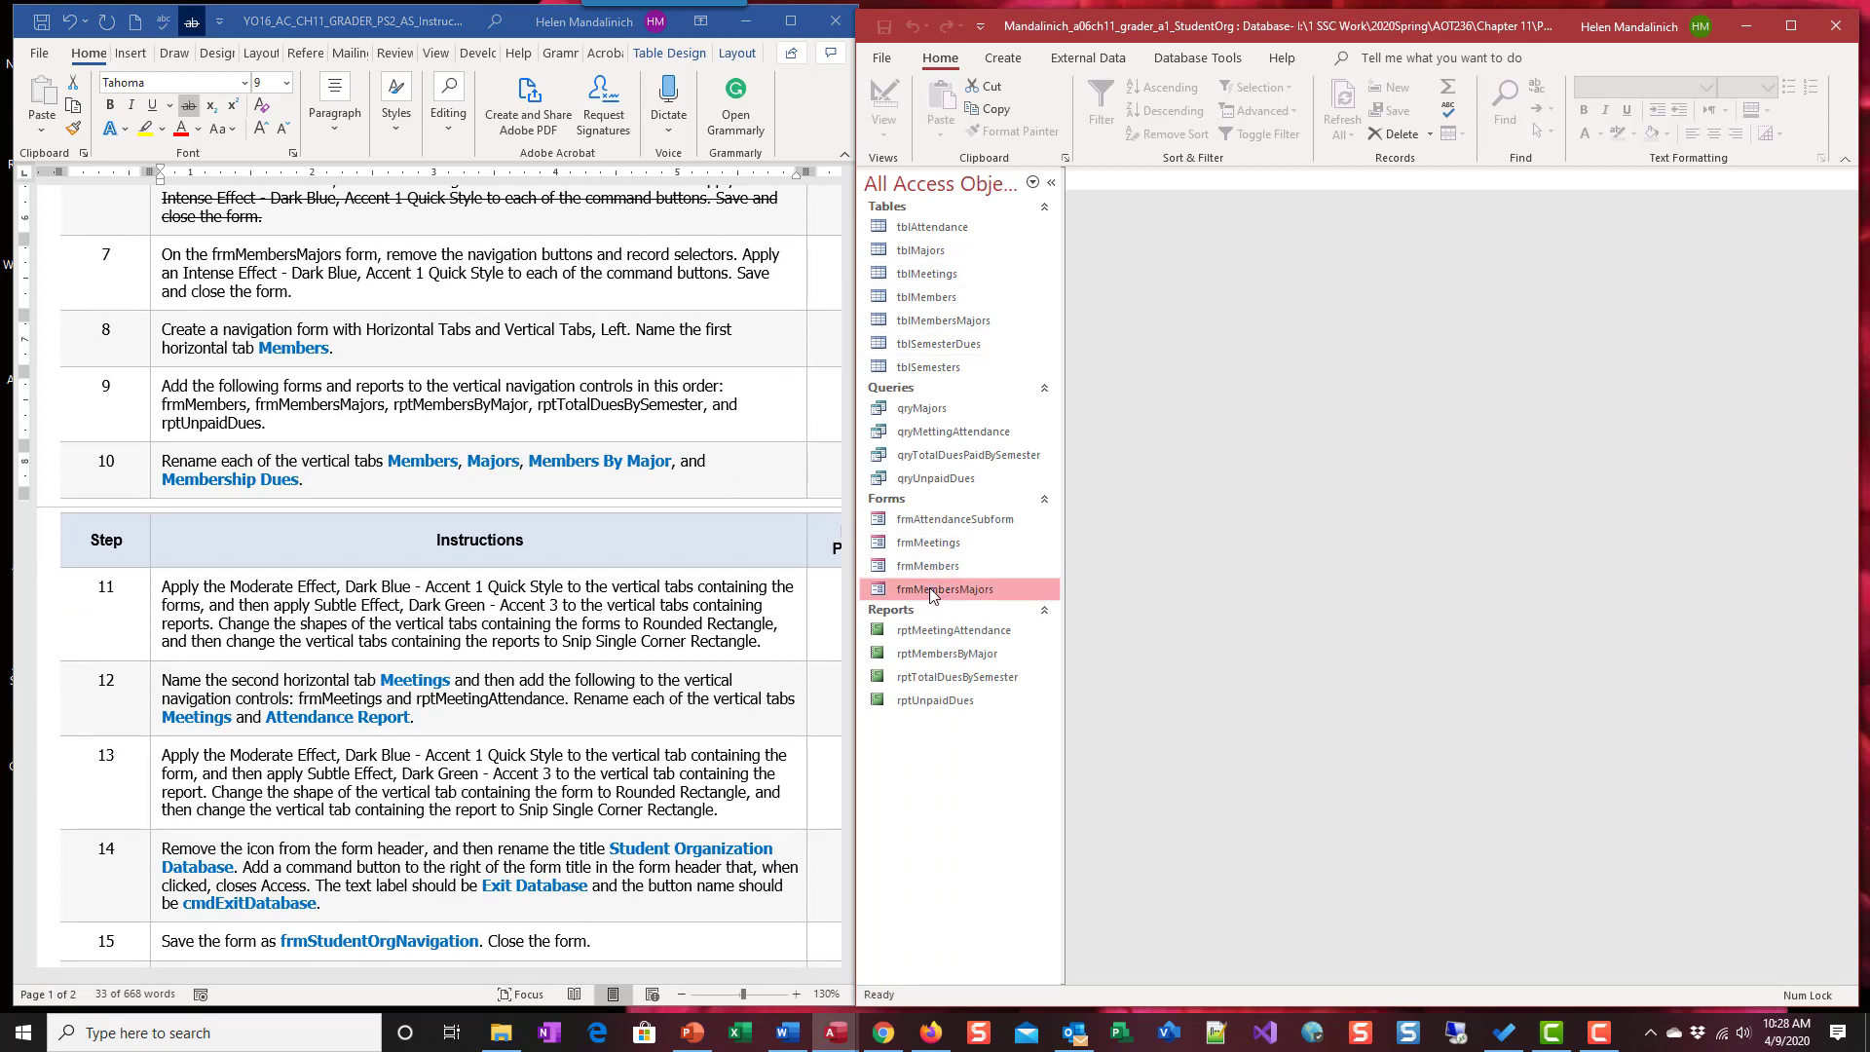
right_click(932, 591)
left_click(974, 654)
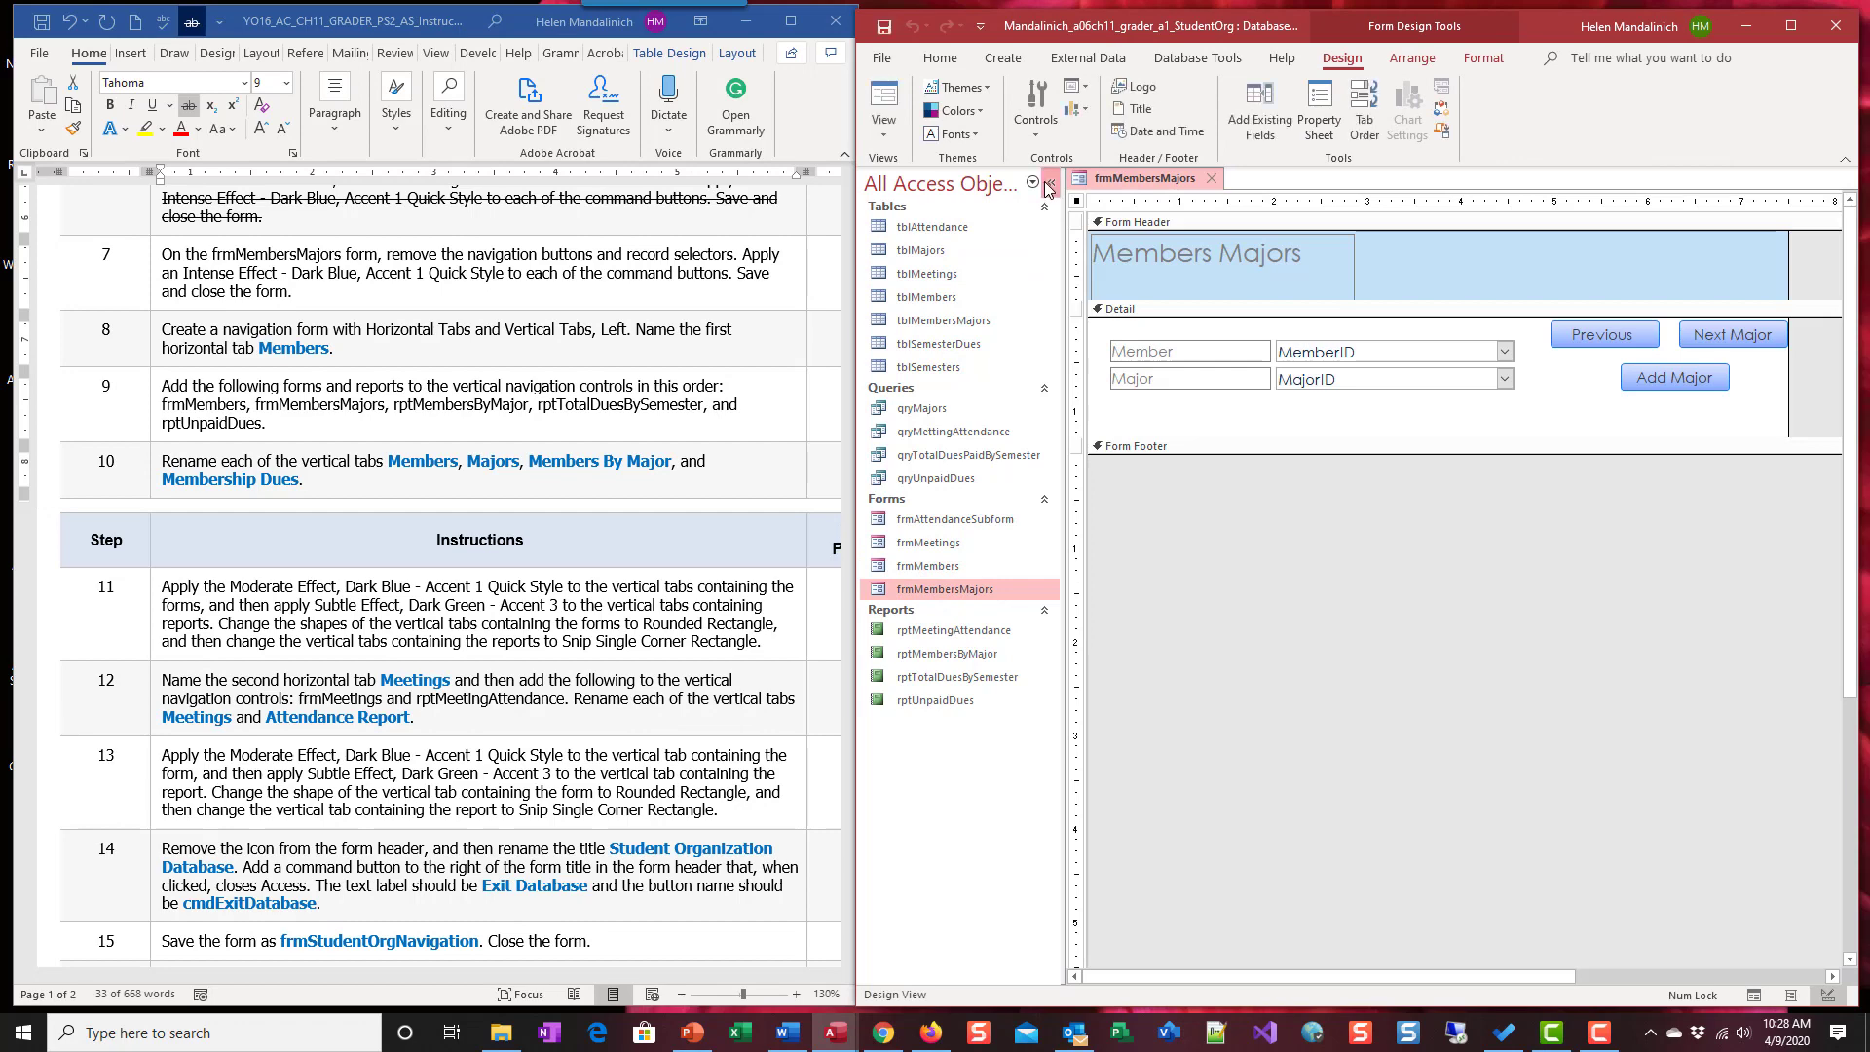
left_click(1047, 185)
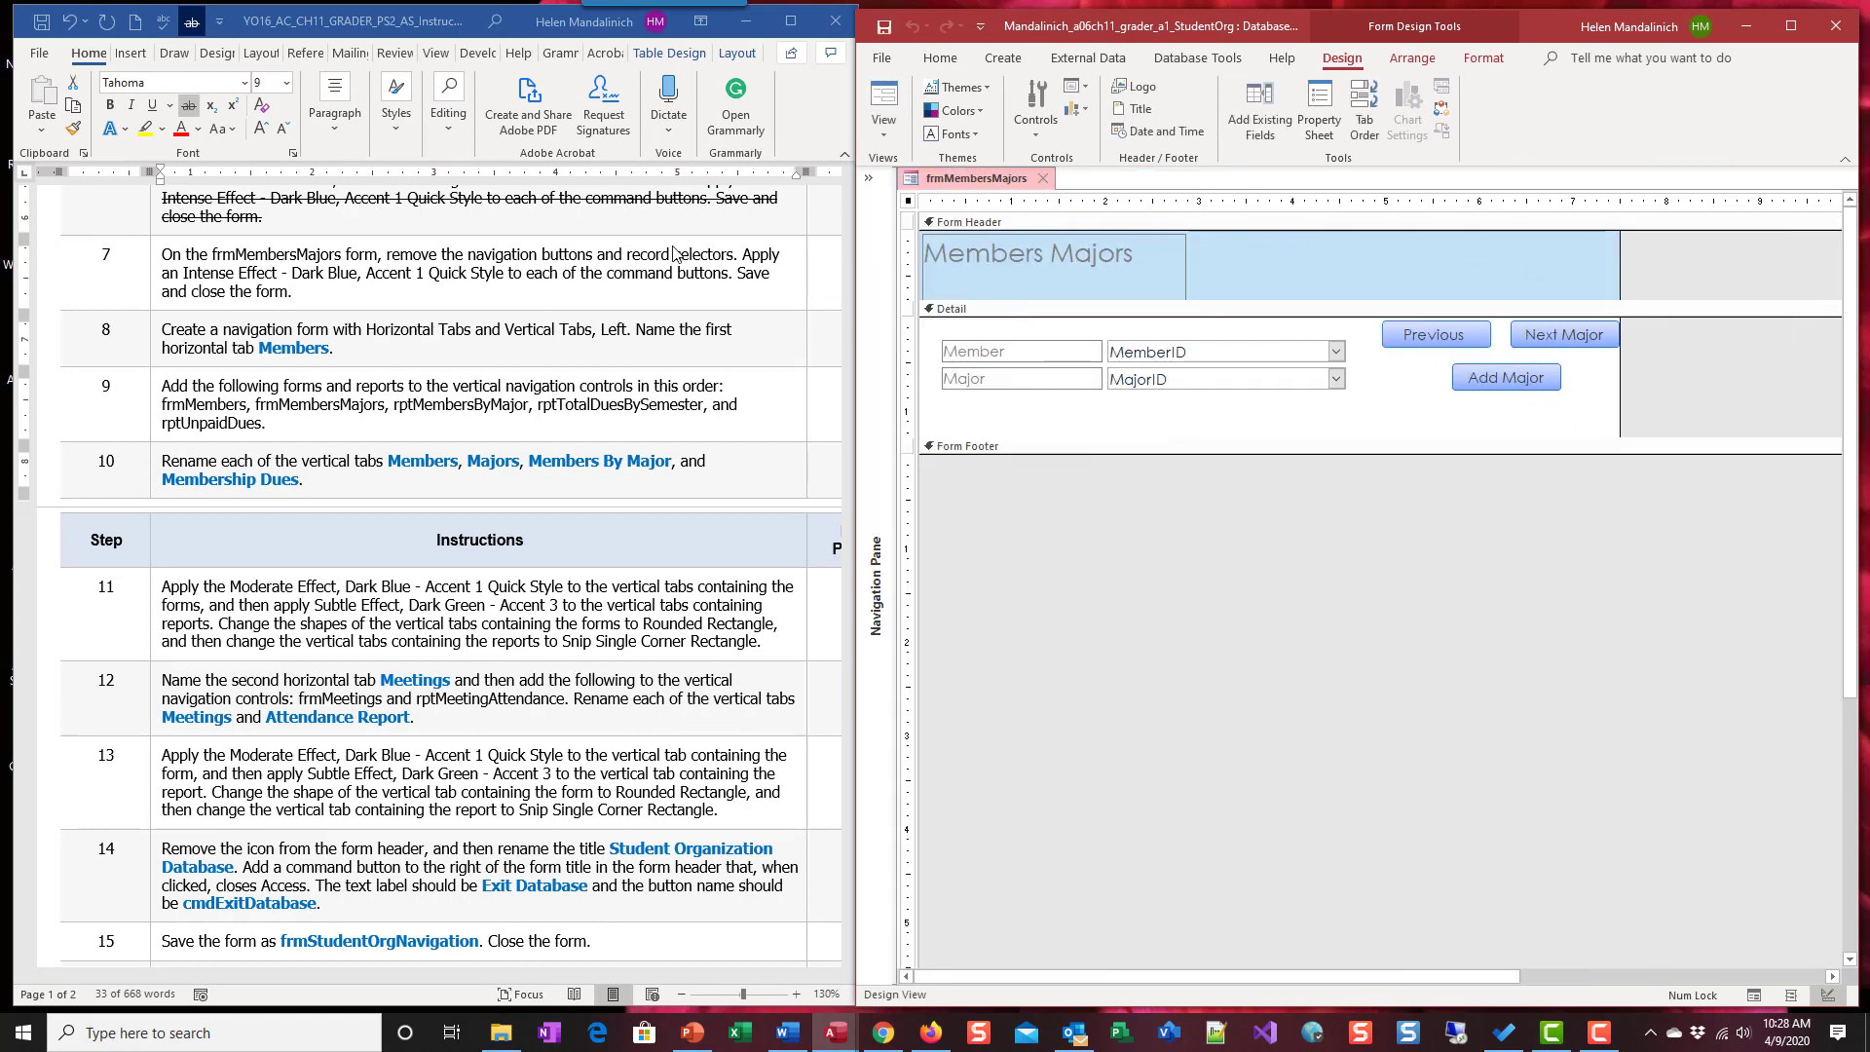
Apply the Intense Effect - Dark Blue, Accent 1 quick style to the Previous, Next Major and Add Major buttons on frmMembersMajors.
left_click(1463, 343)
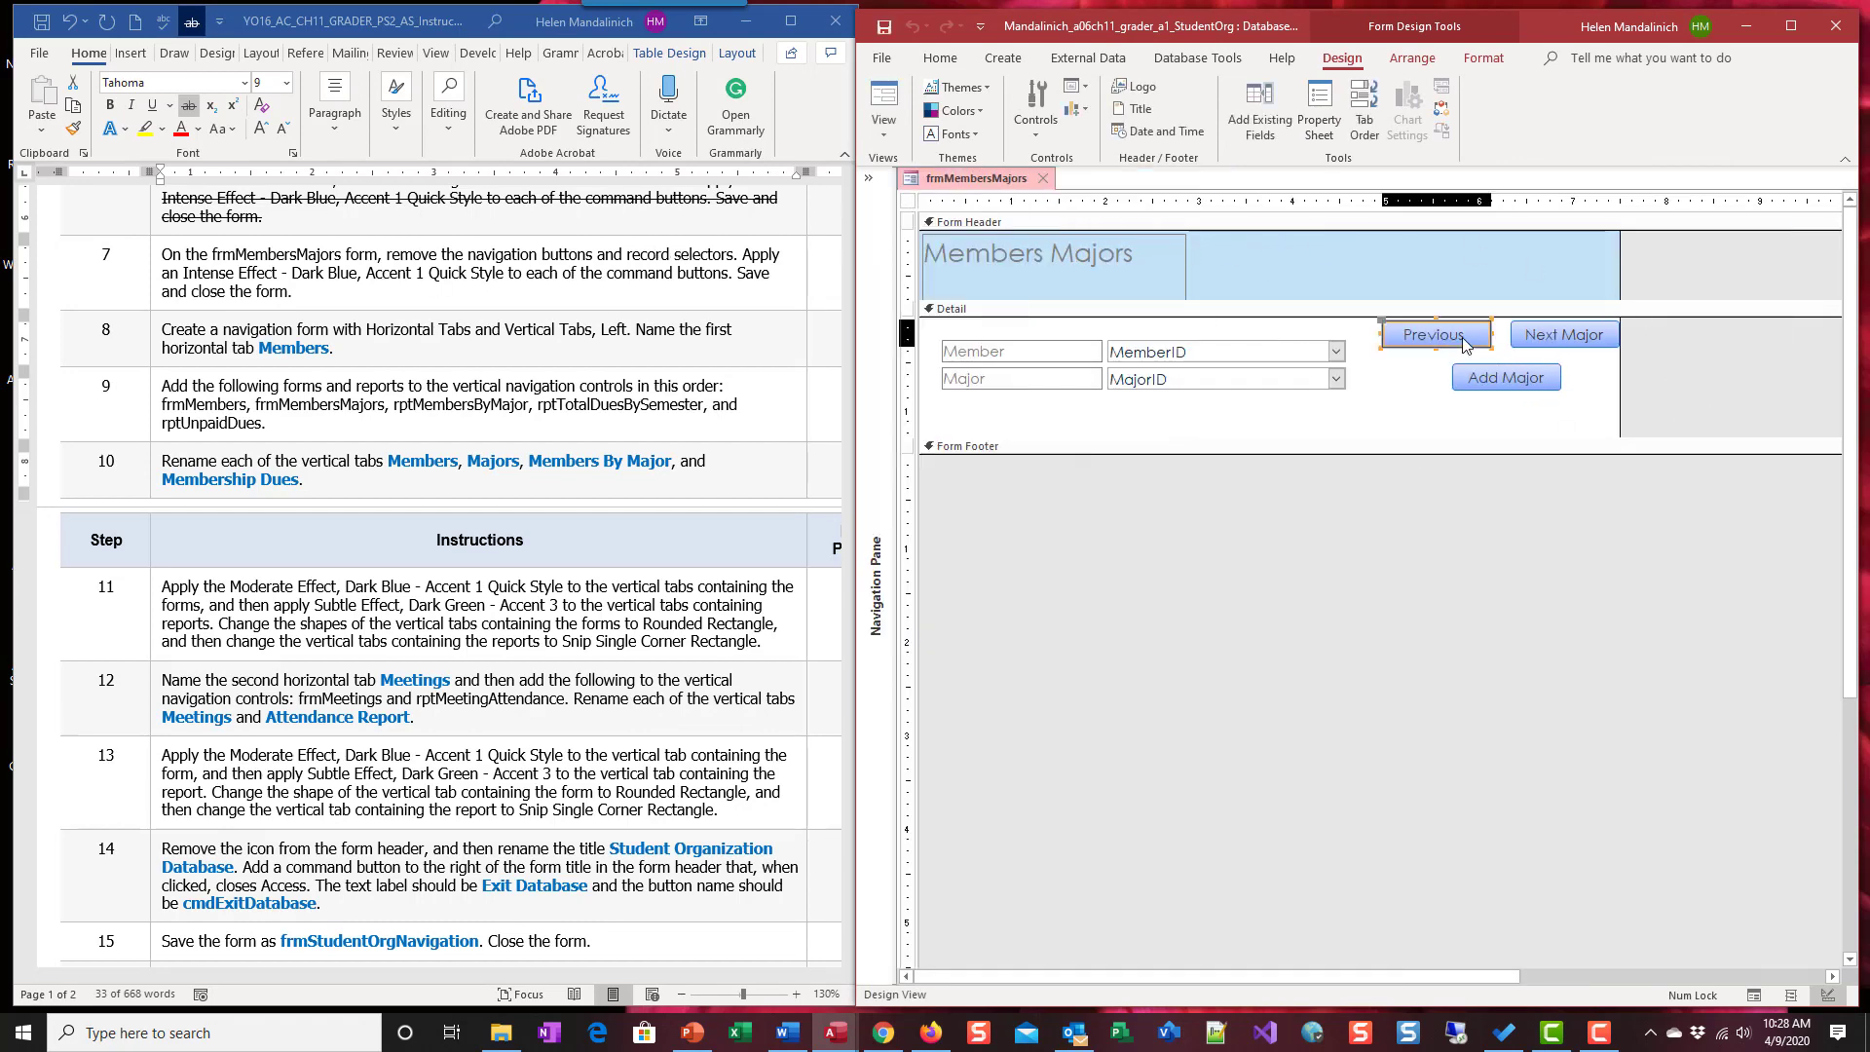
left_click(1558, 337, "shift")
left_click(1526, 380, "shift")
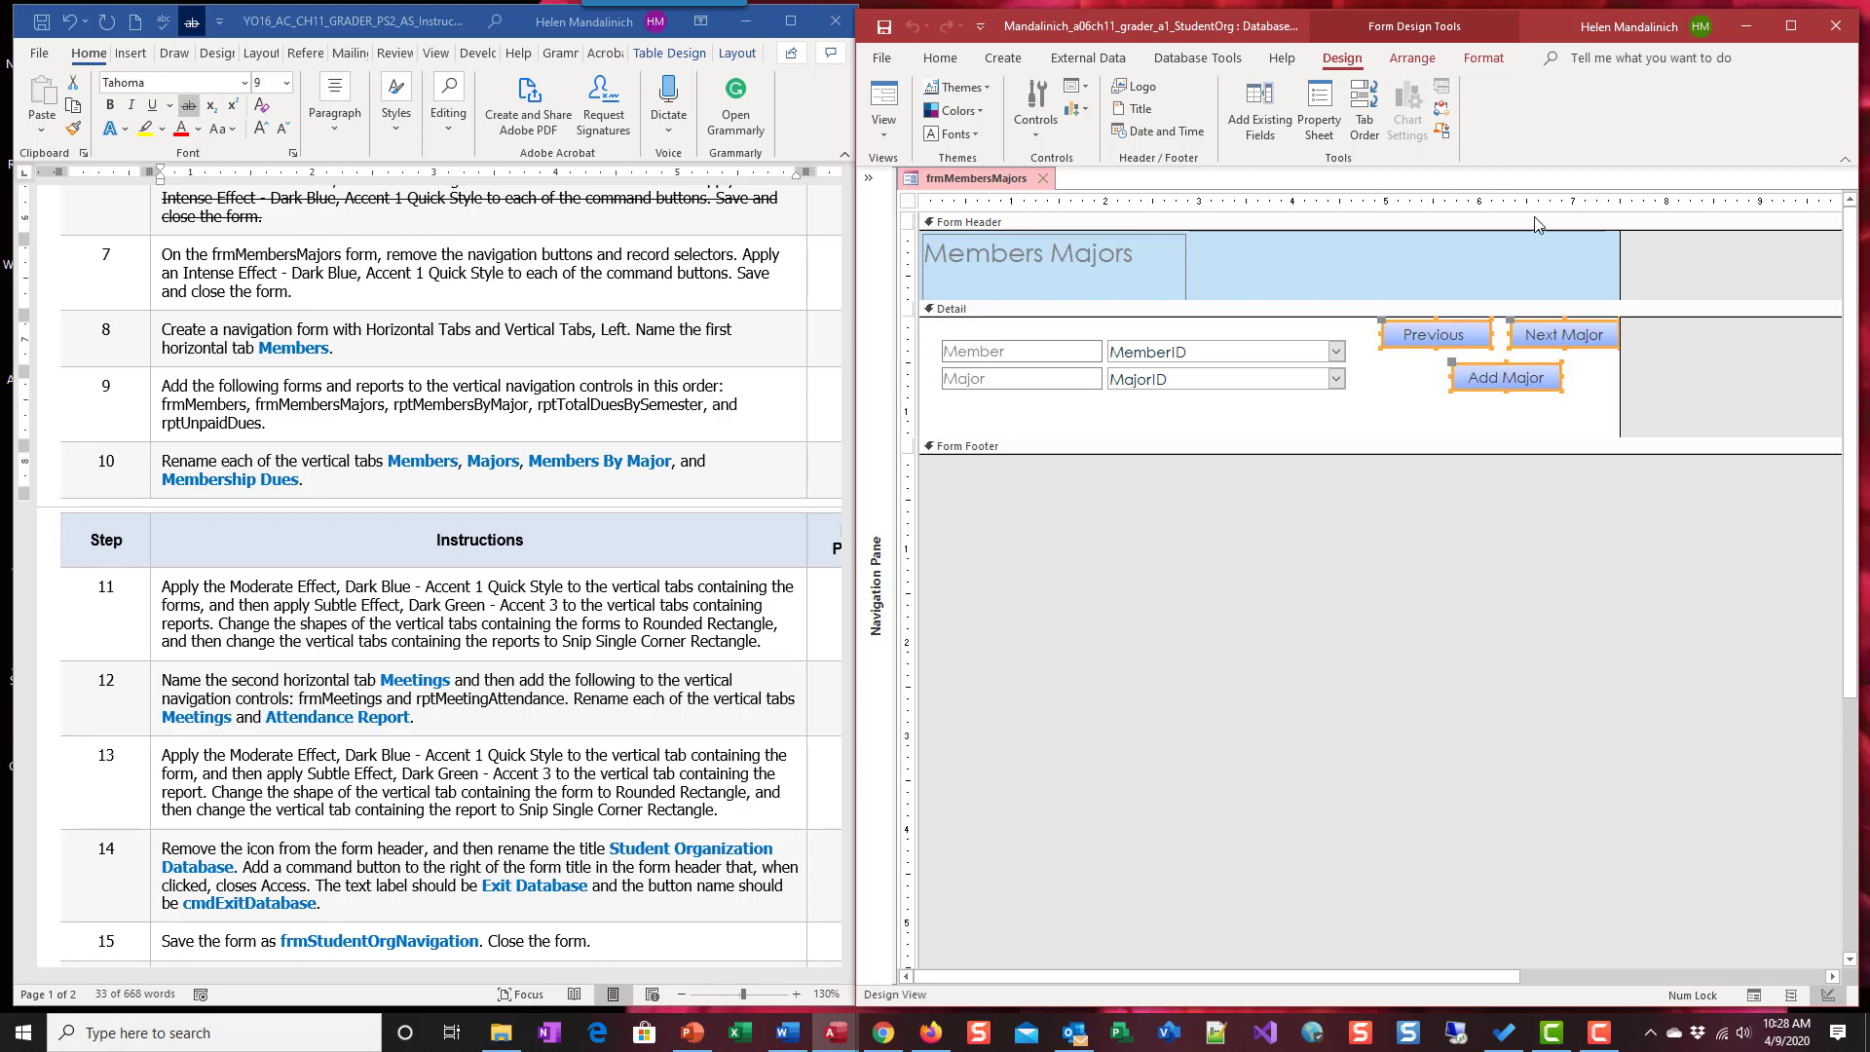
left_click(1478, 58)
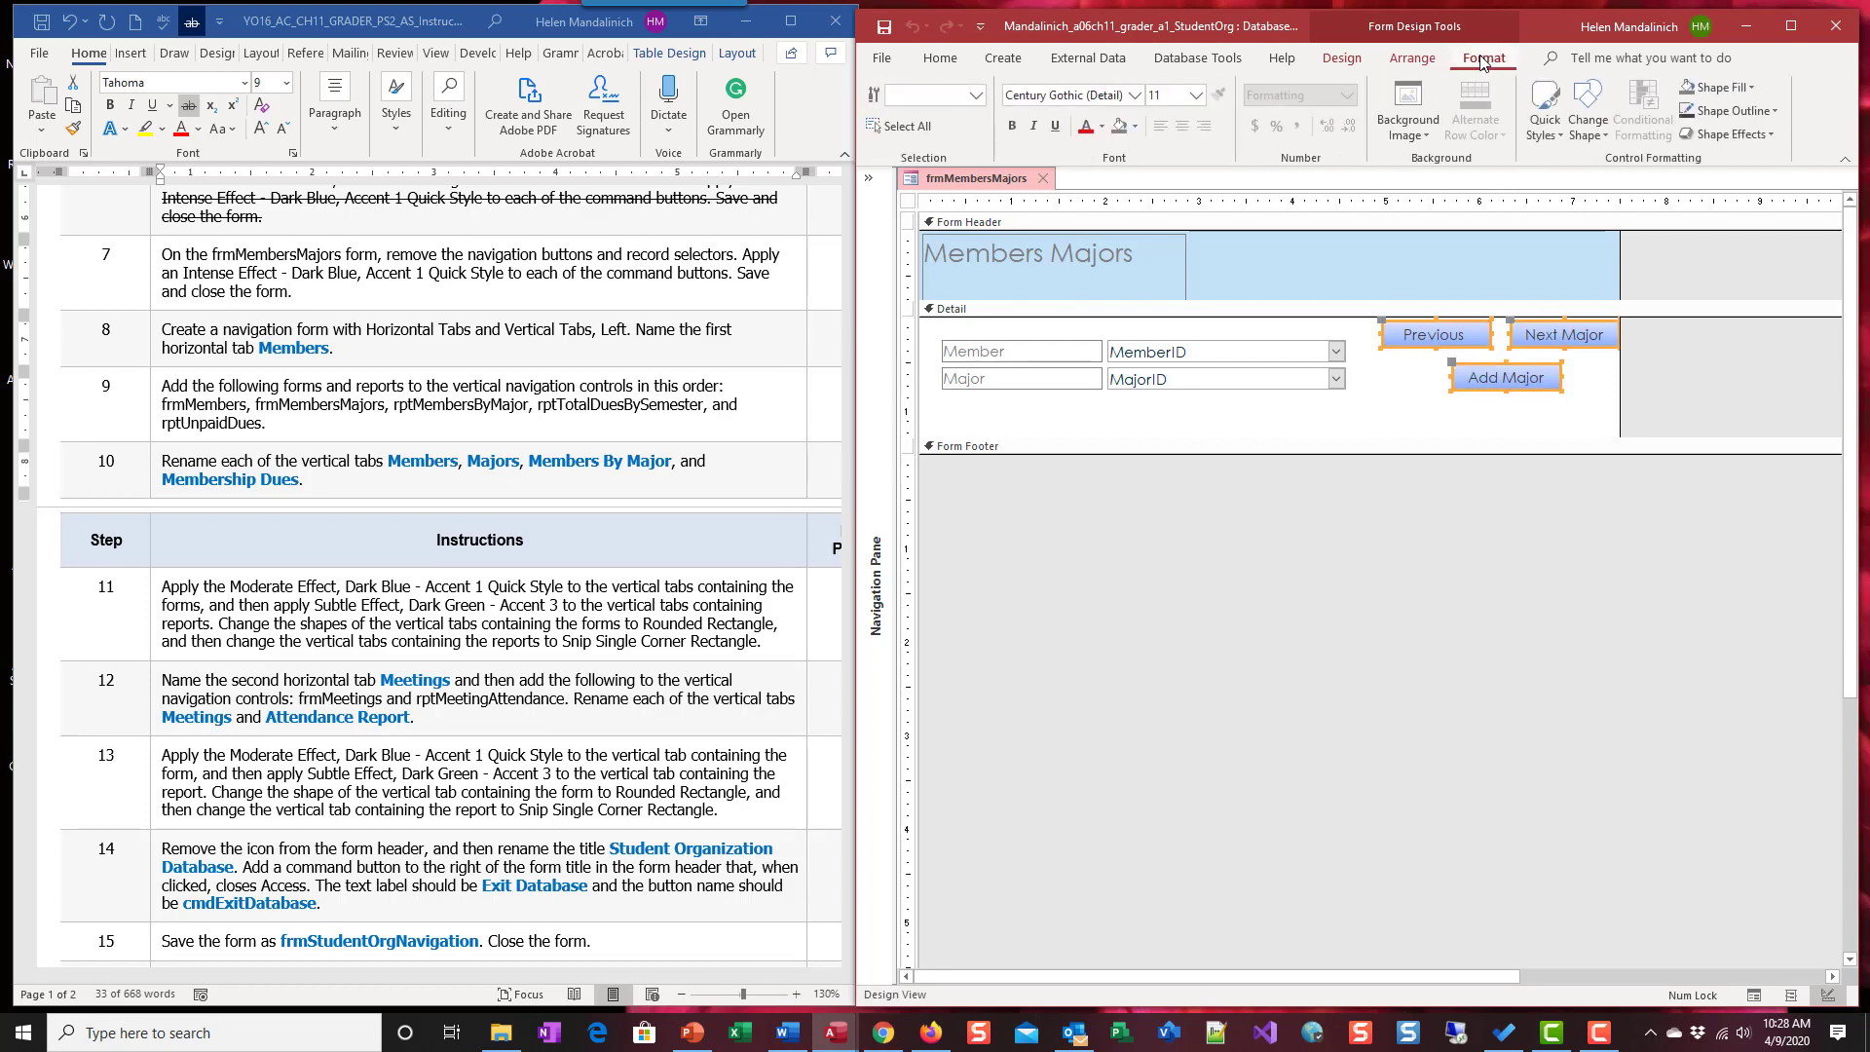
left_click(1545, 112)
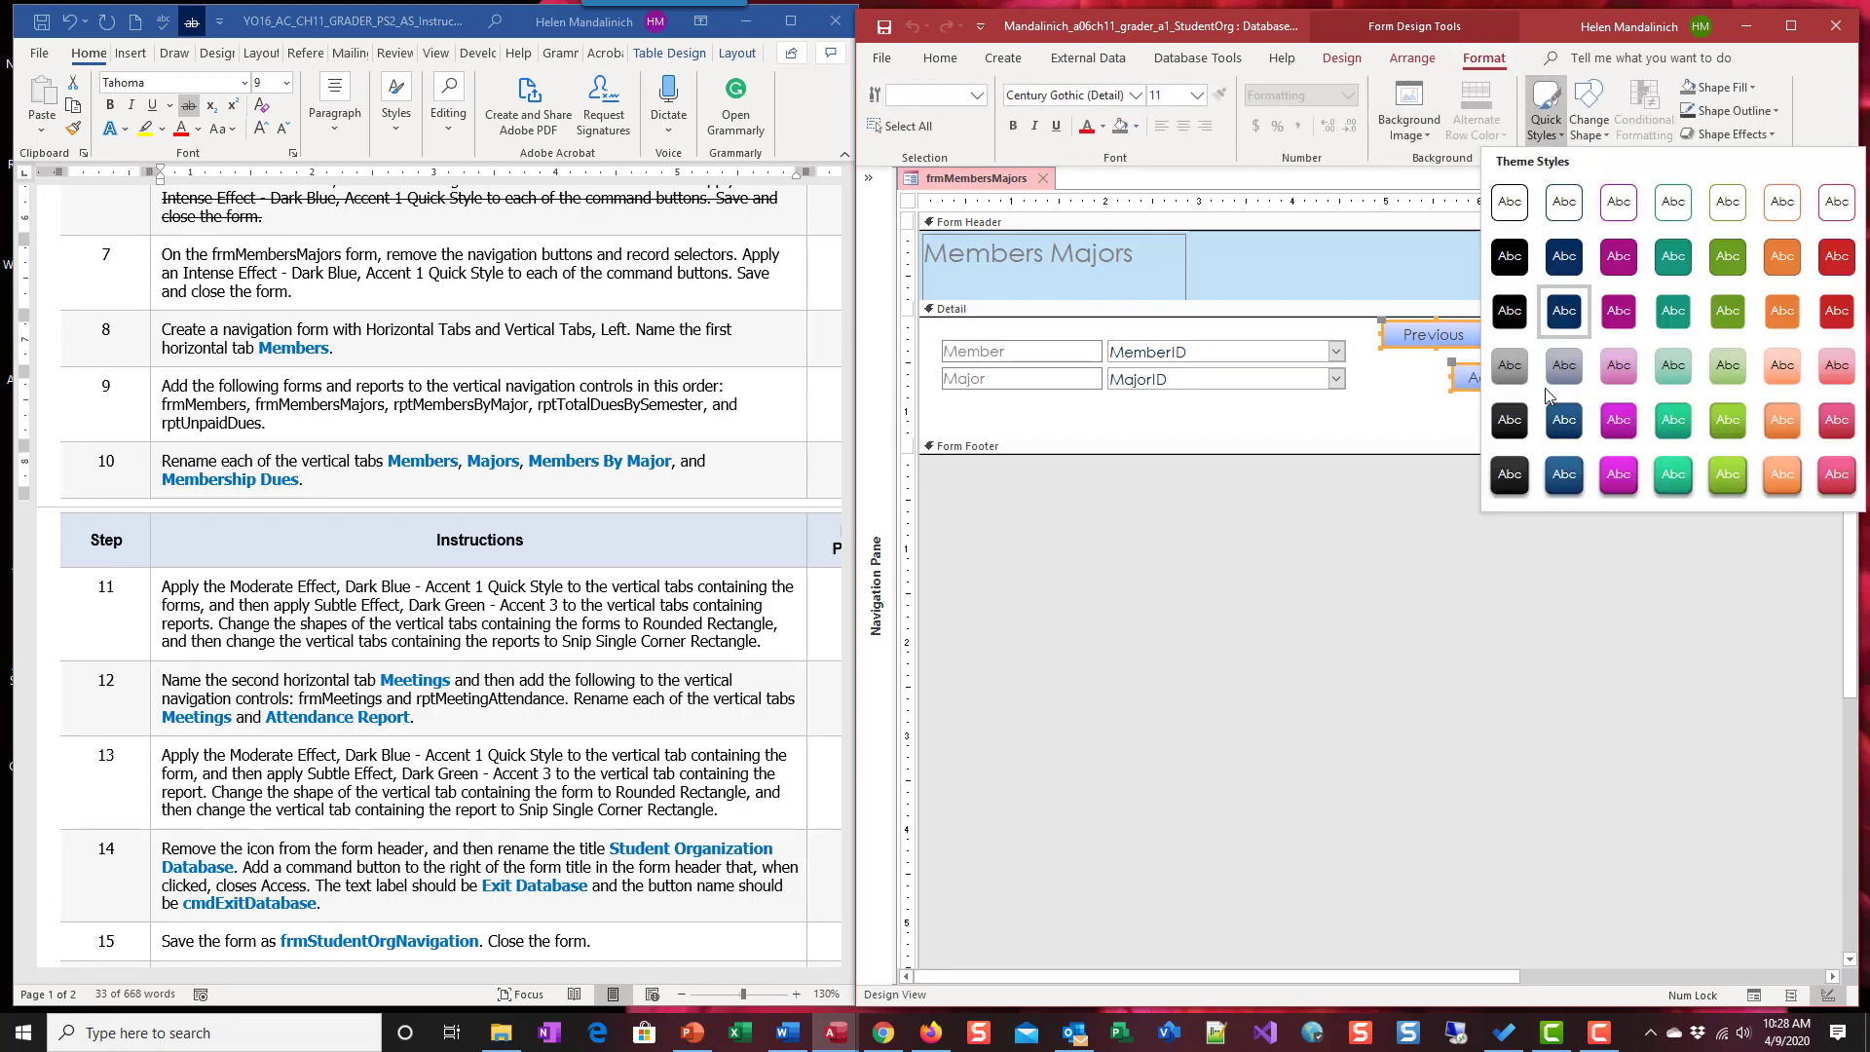
left_click(1563, 474)
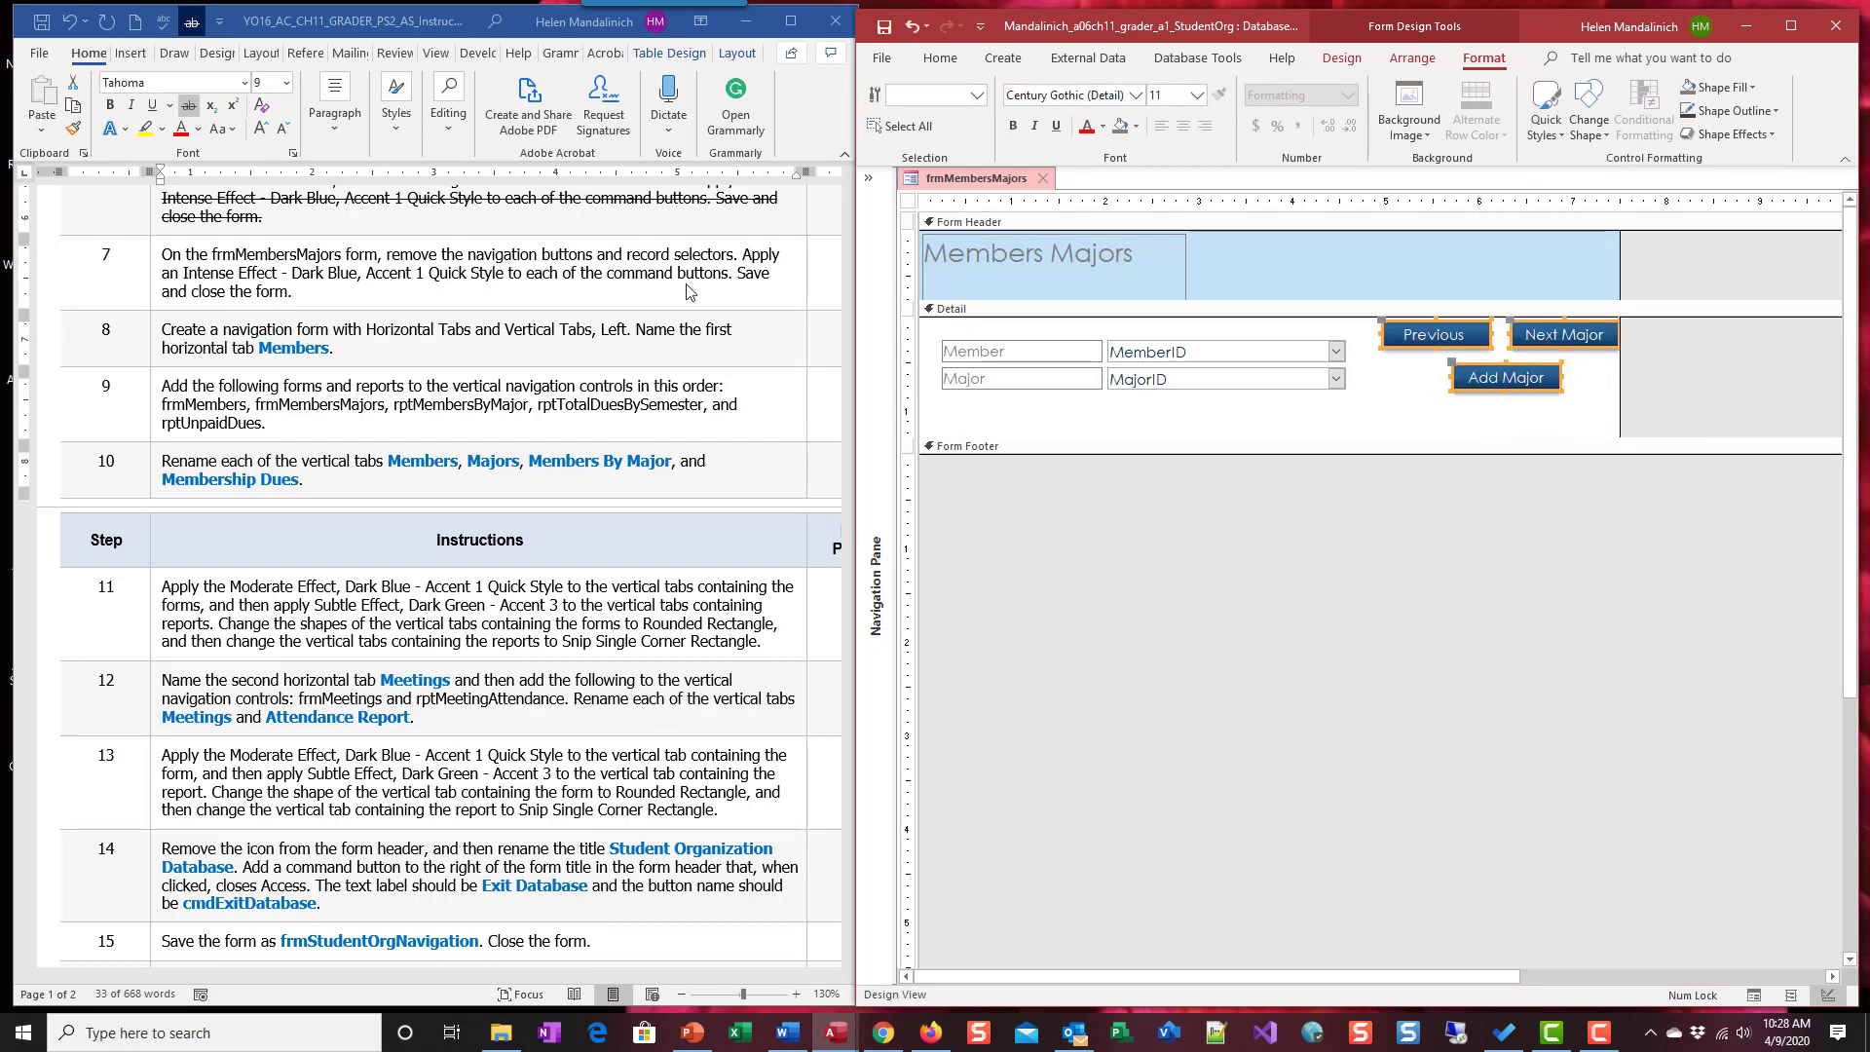
left_click(1478, 423)
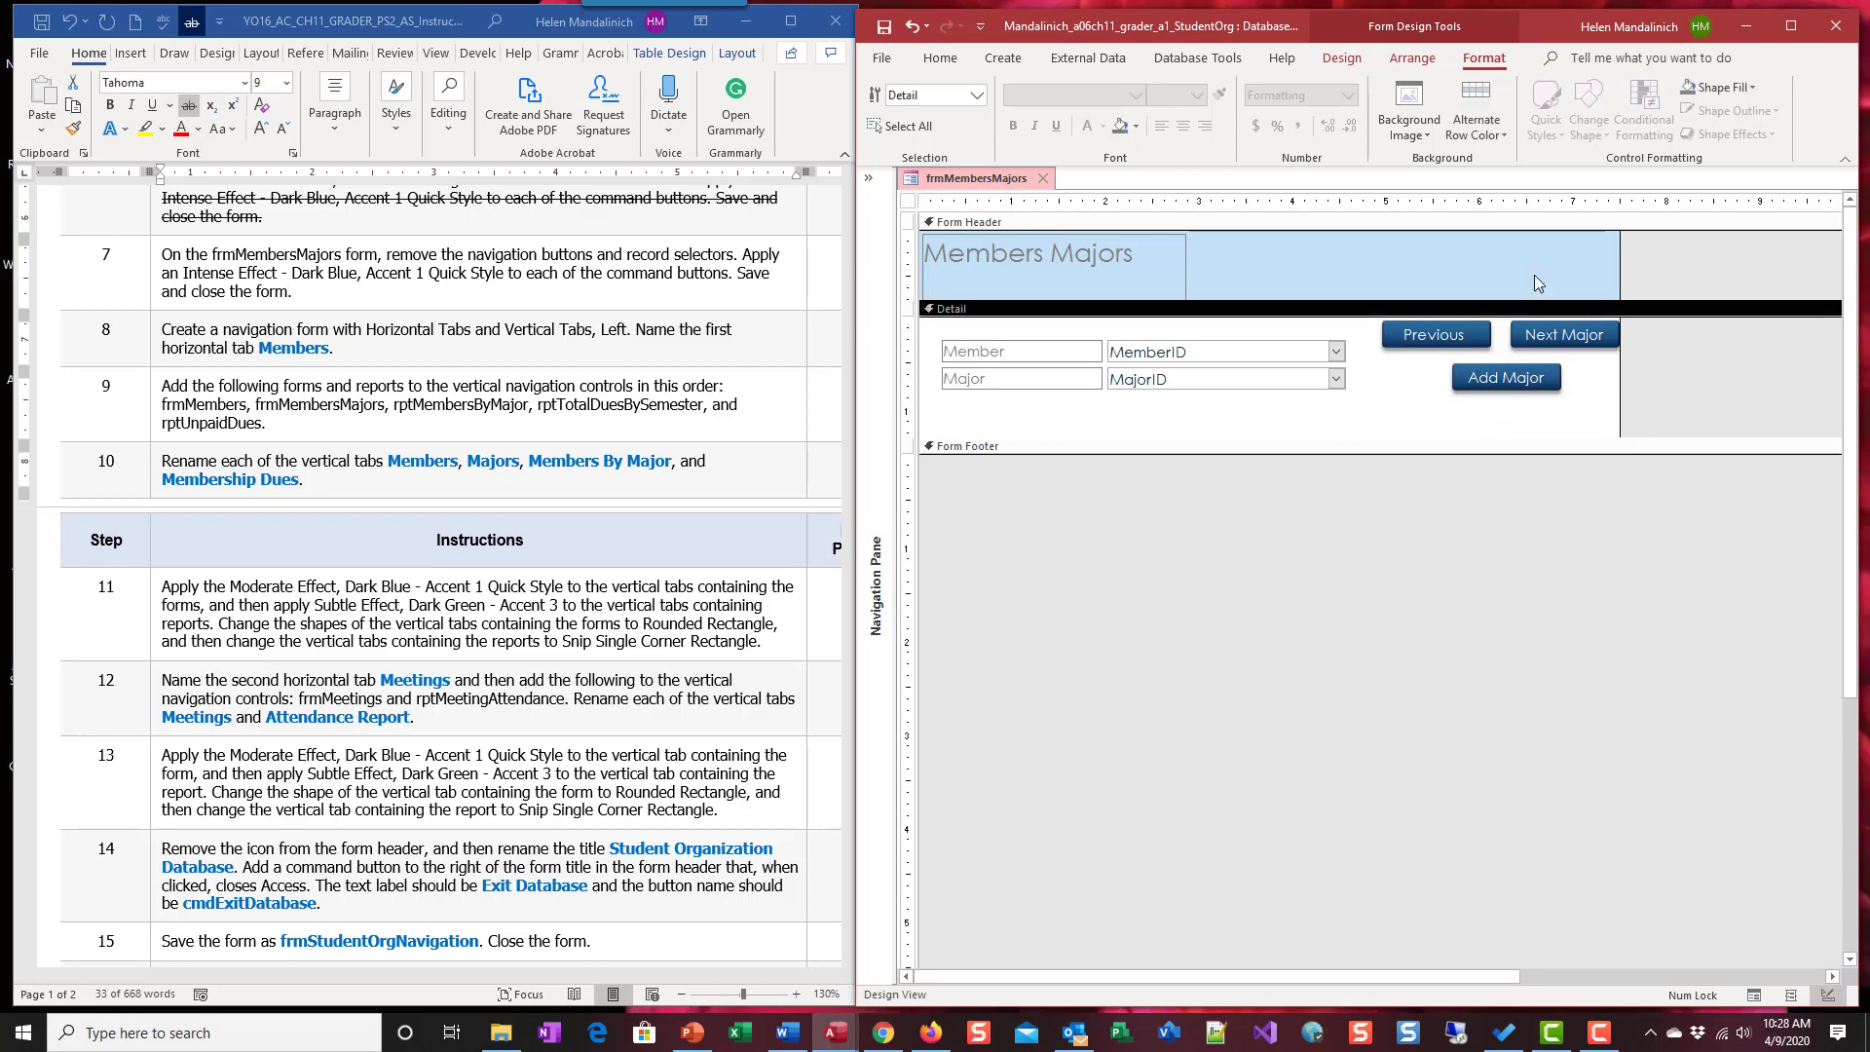
Set Record Selectors and Navigation Buttons to No for the frmMembersMajors form, then save and close it.
left_click(908, 202)
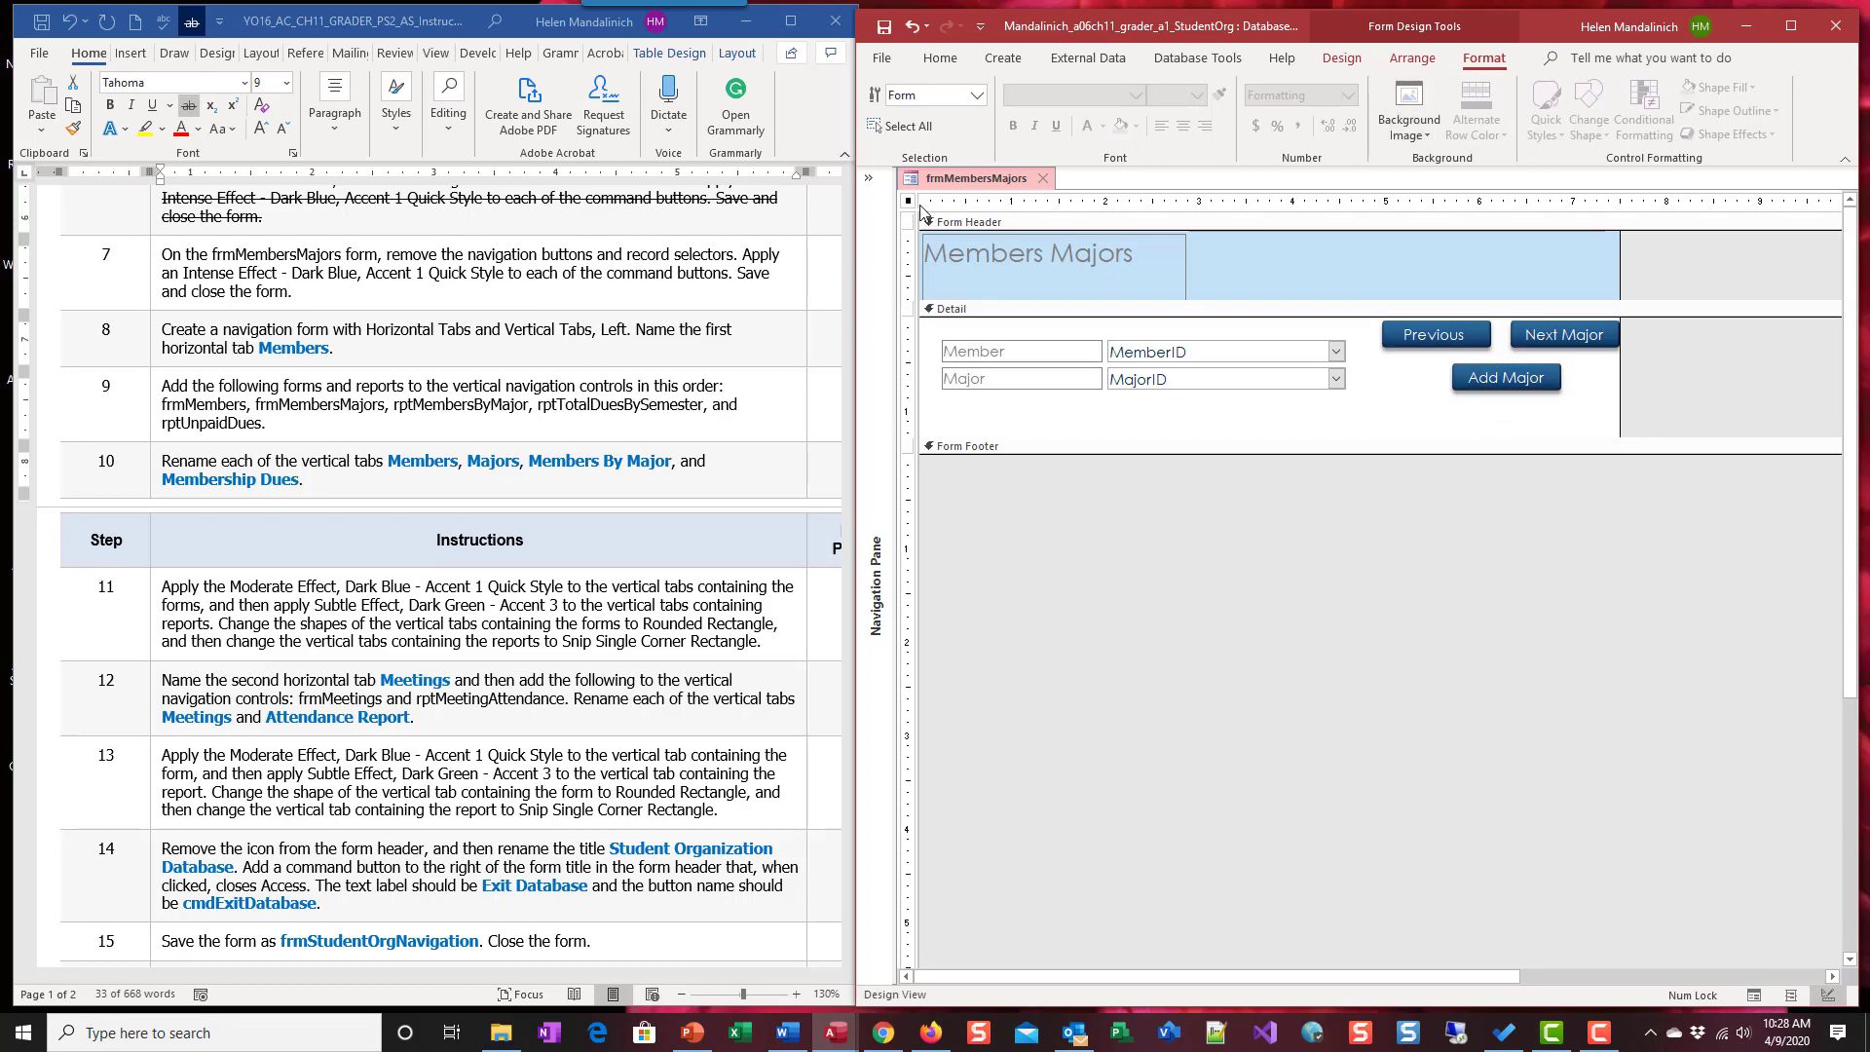
left_click(1340, 58)
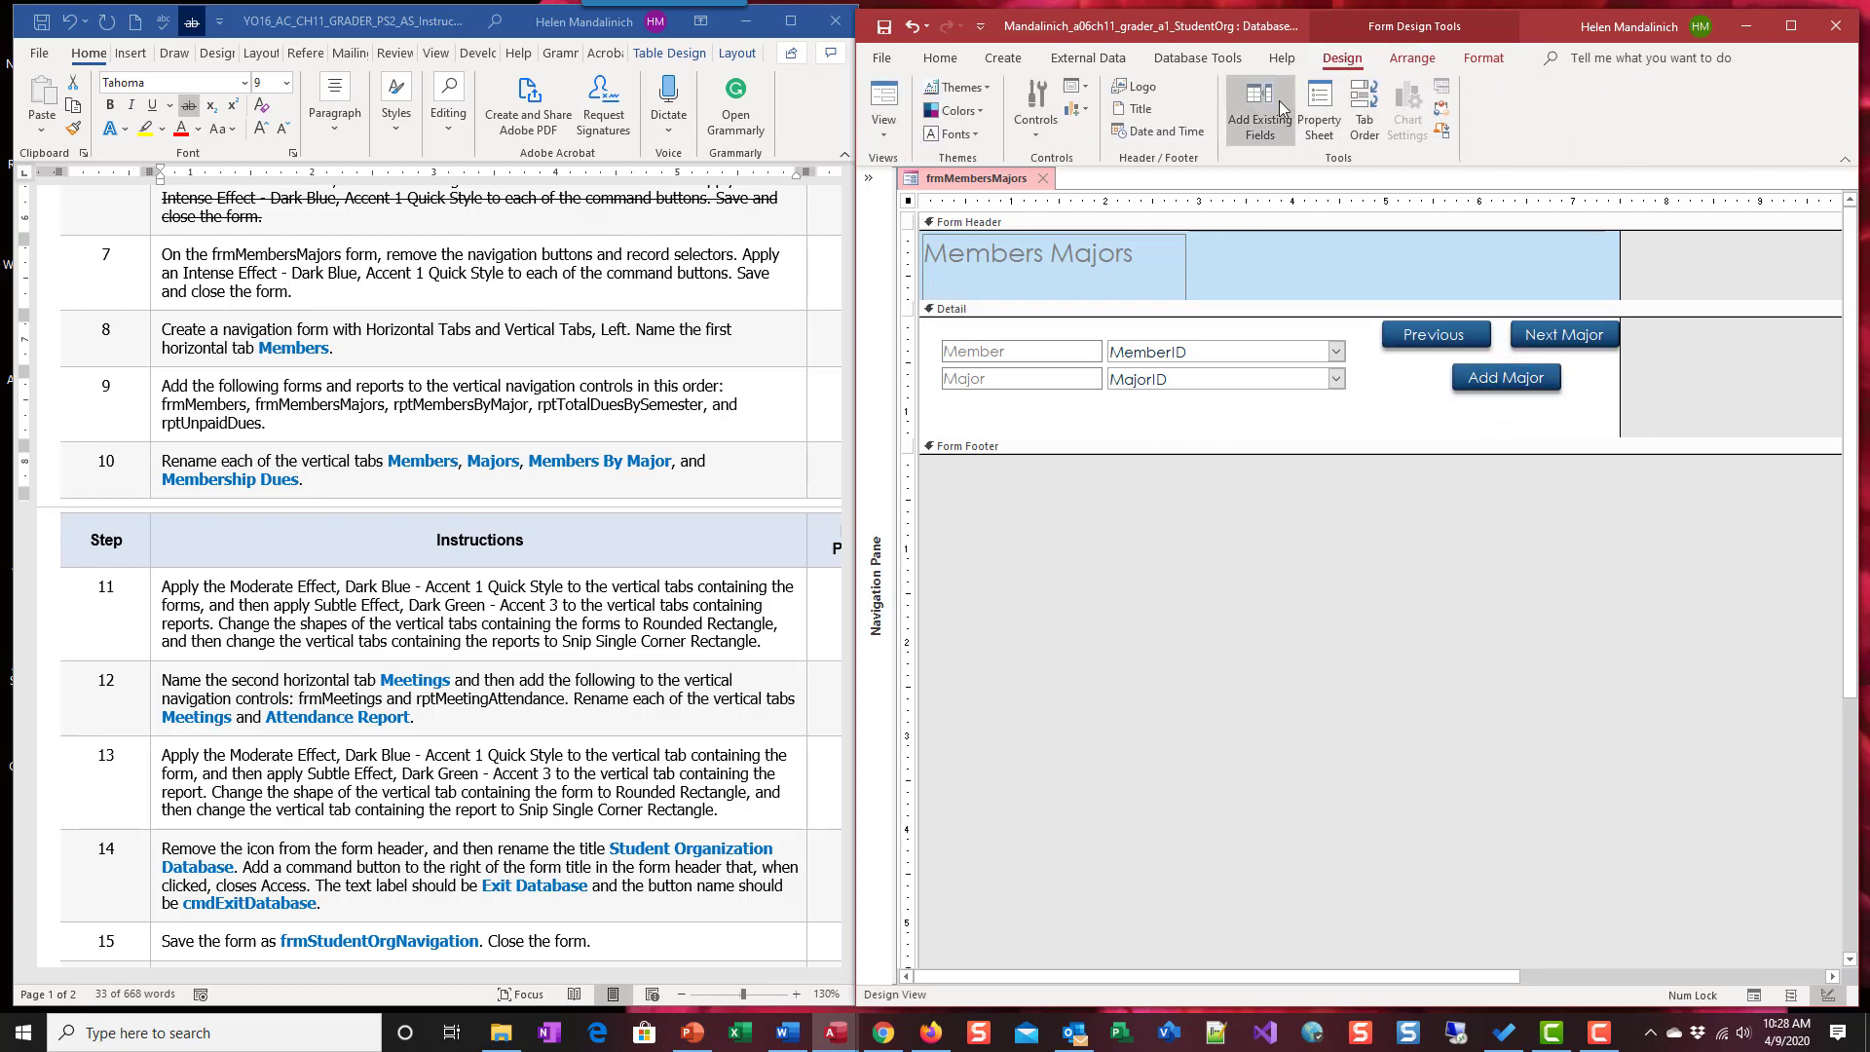
left_click(1318, 112)
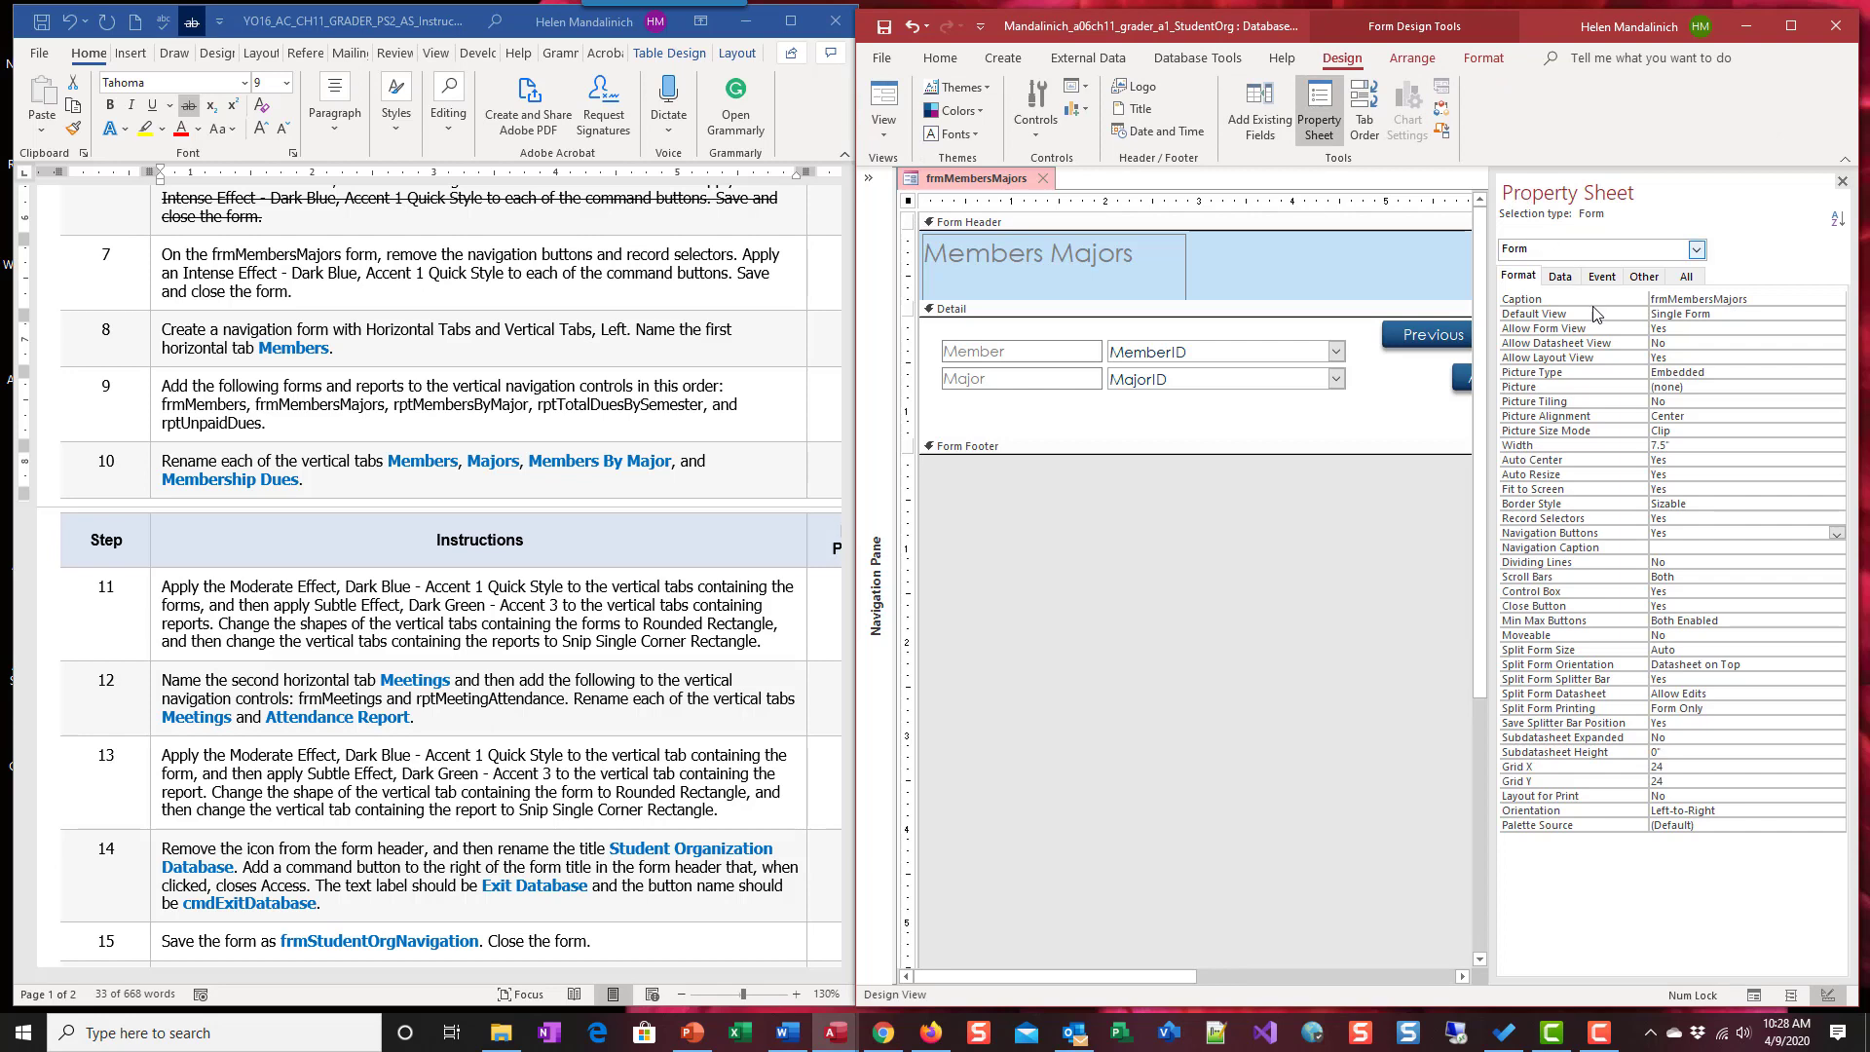
double_click(1658, 518)
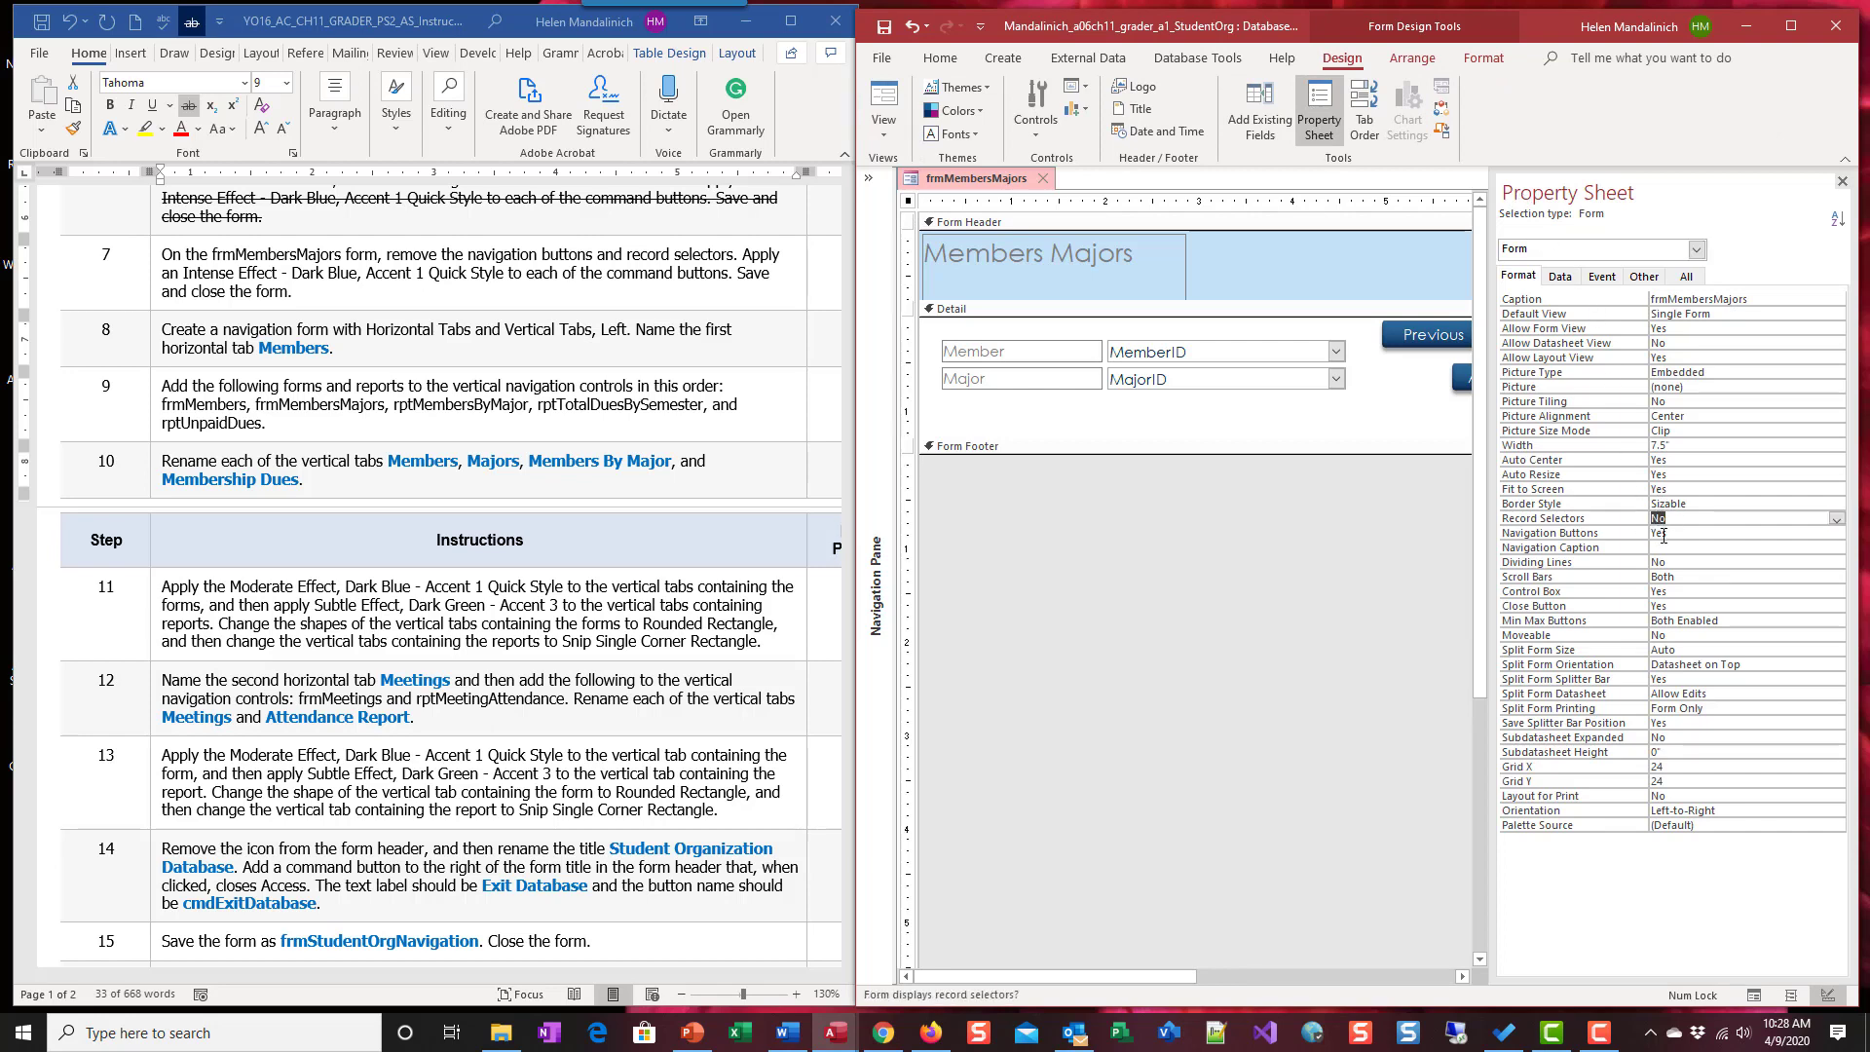
double_click(1675, 533)
left_click(1841, 181)
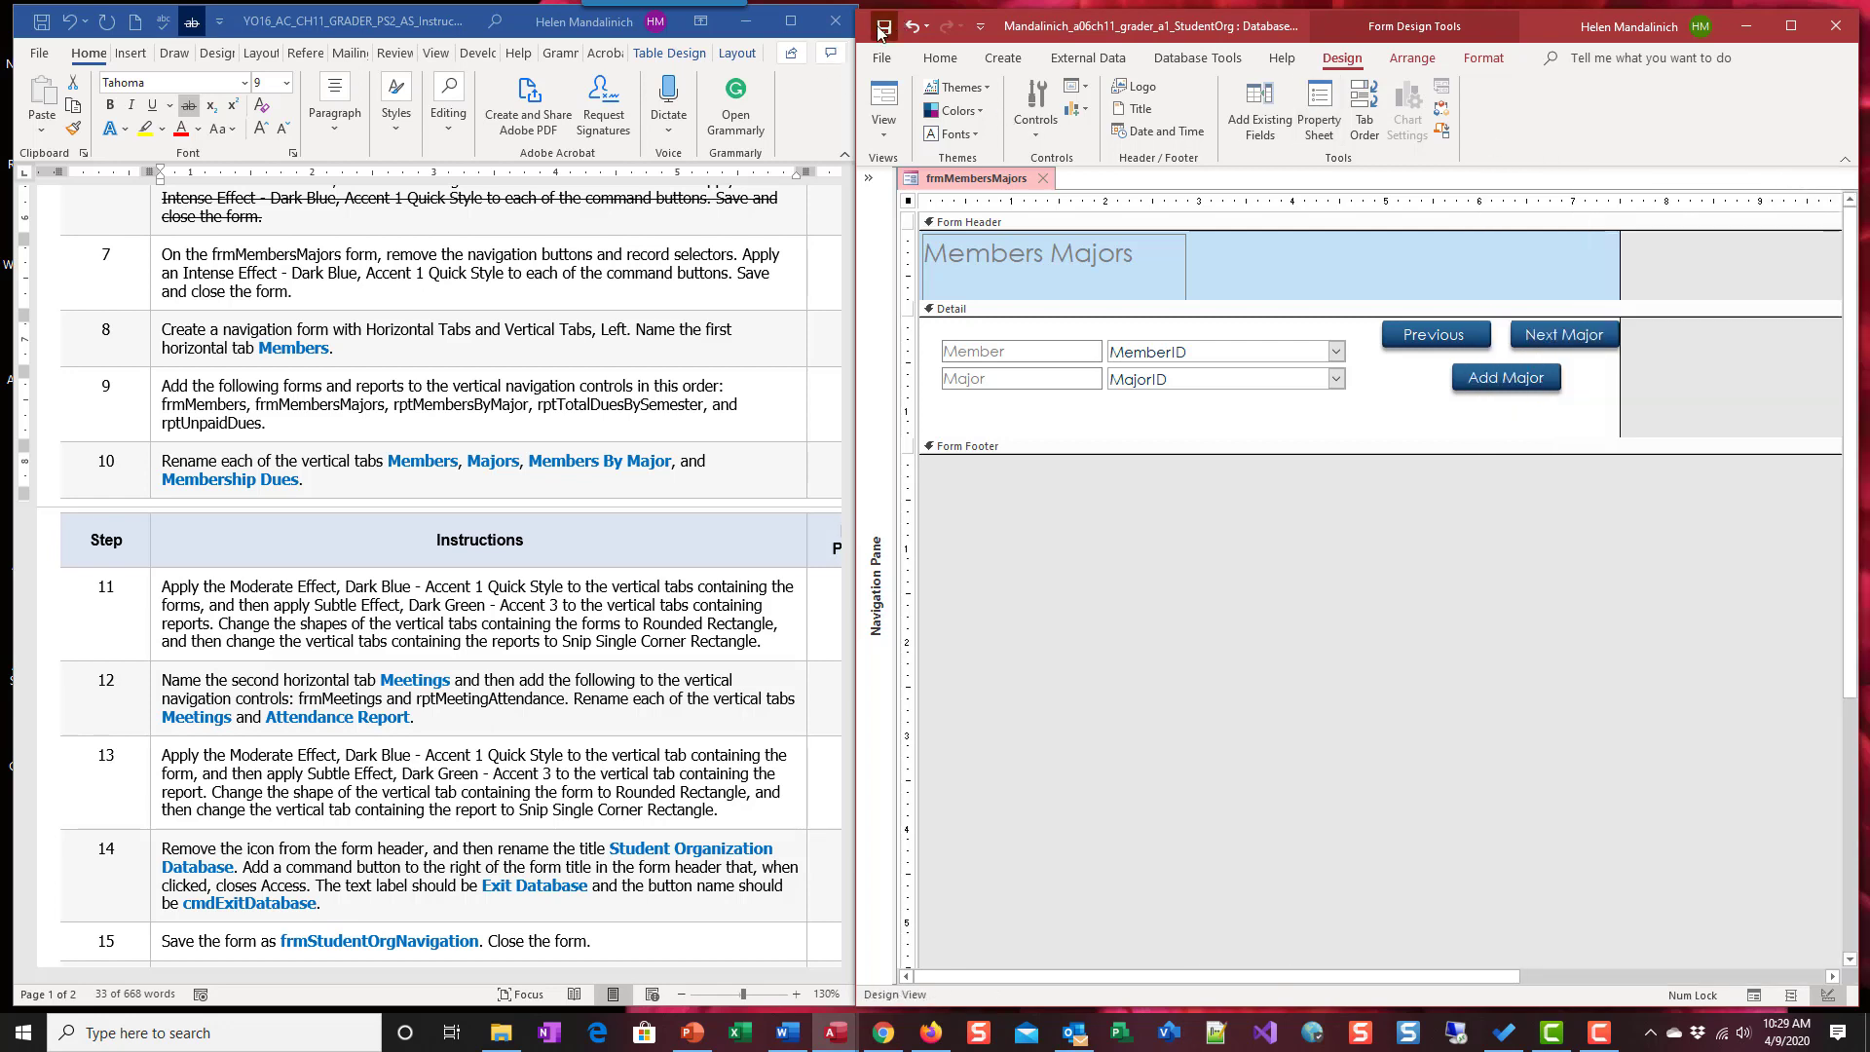
left_click(1047, 179)
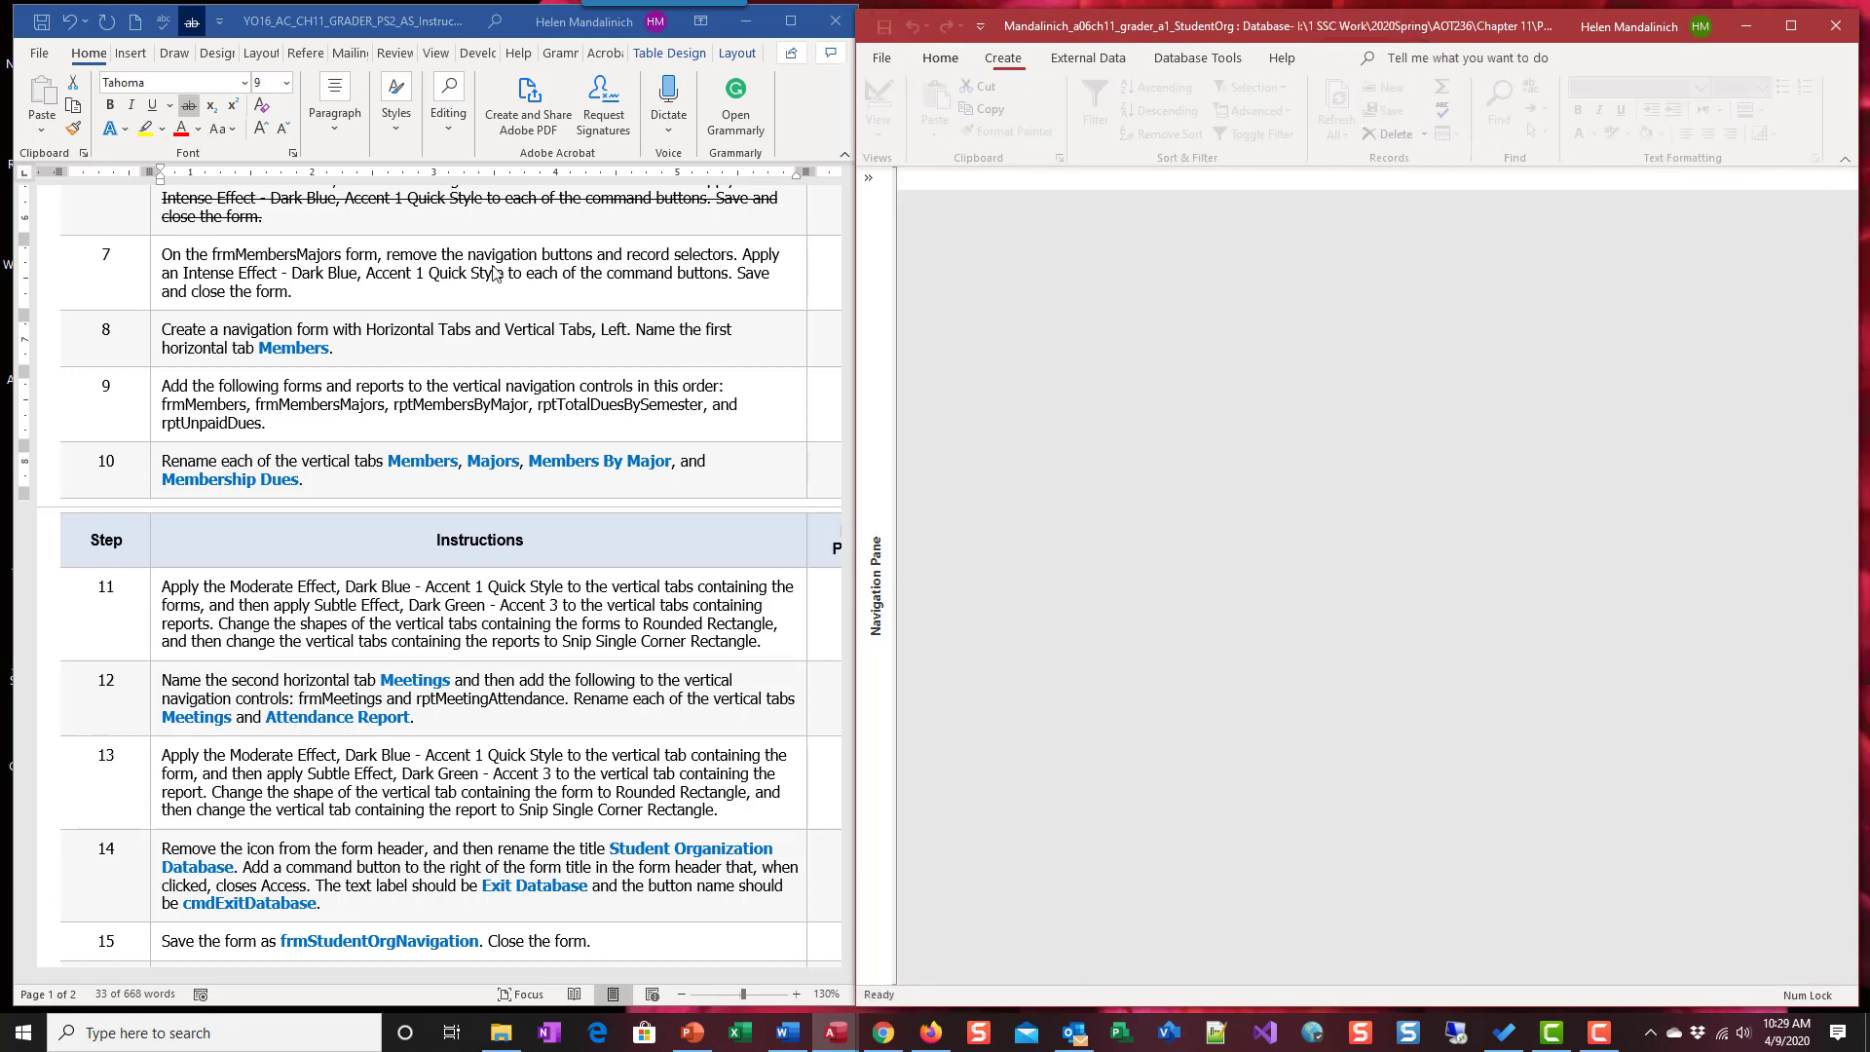
Strike through all of step 7 in the Word instructions and dismiss the mail notification.
left_click_drag(306, 292, 168, 257)
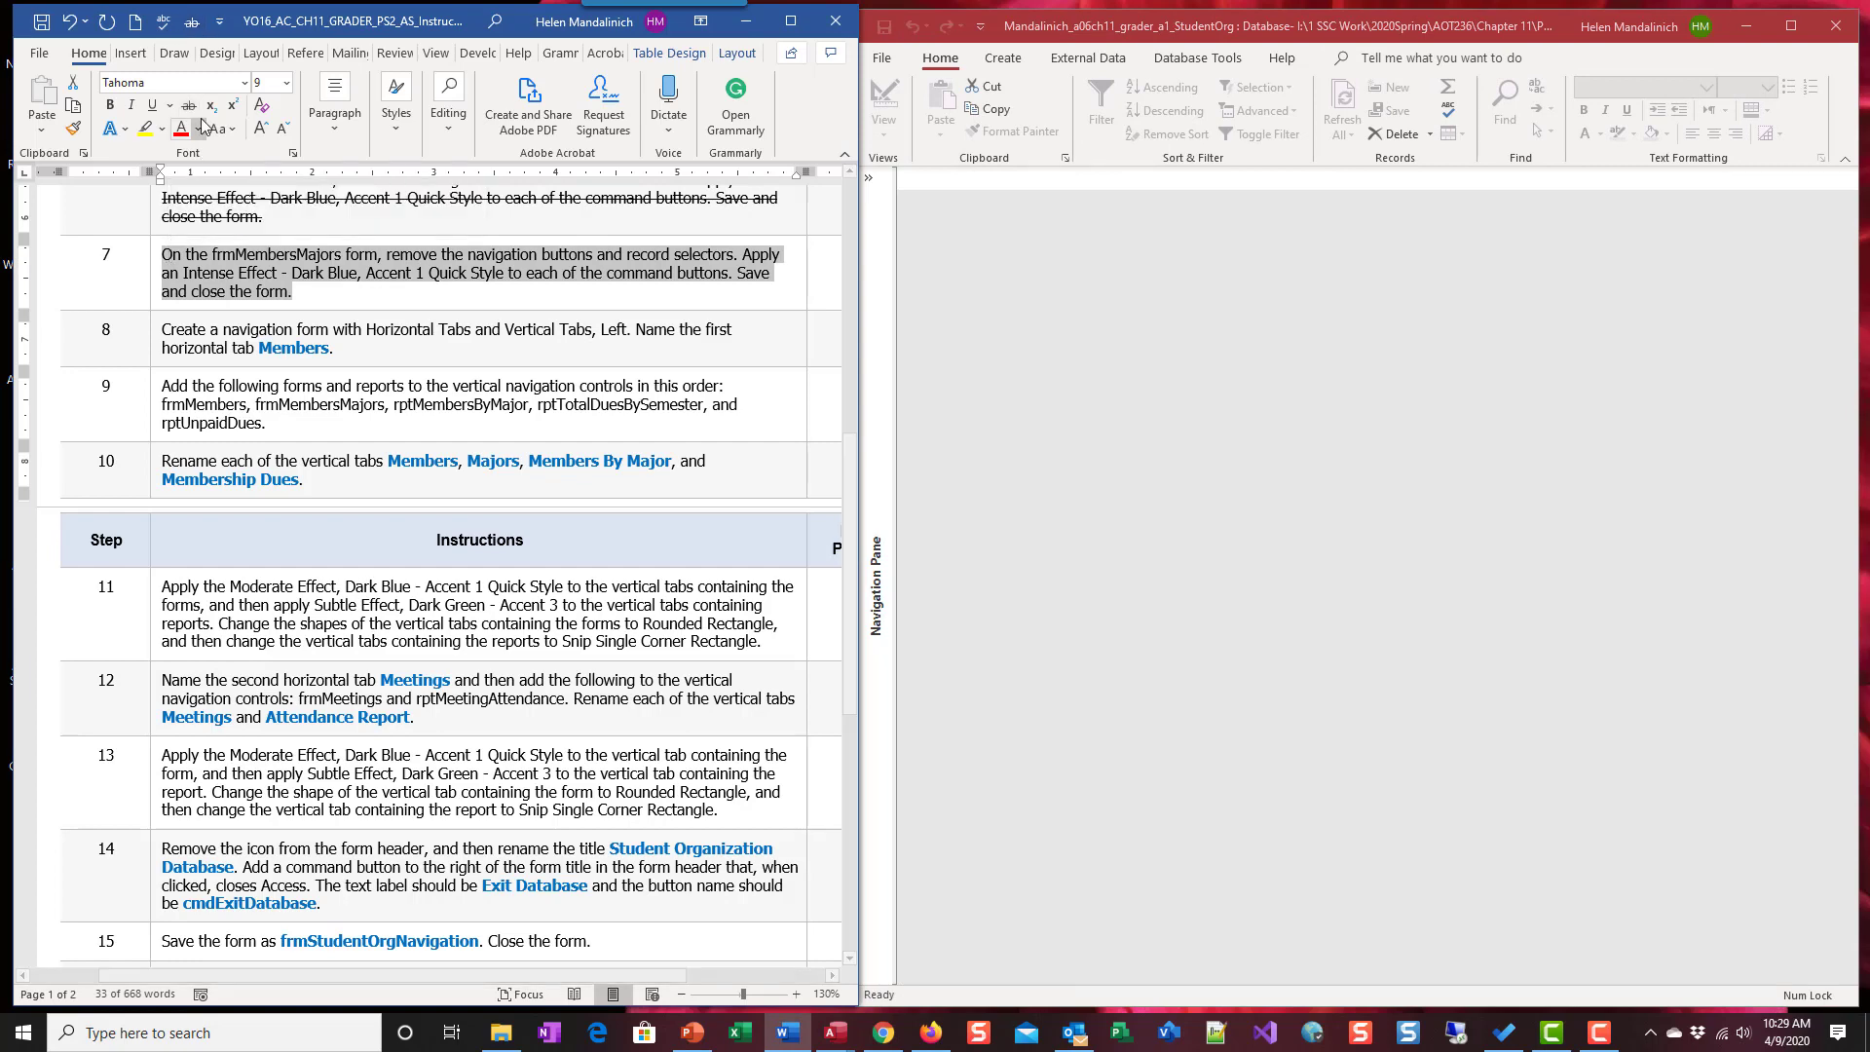
left_click(191, 22)
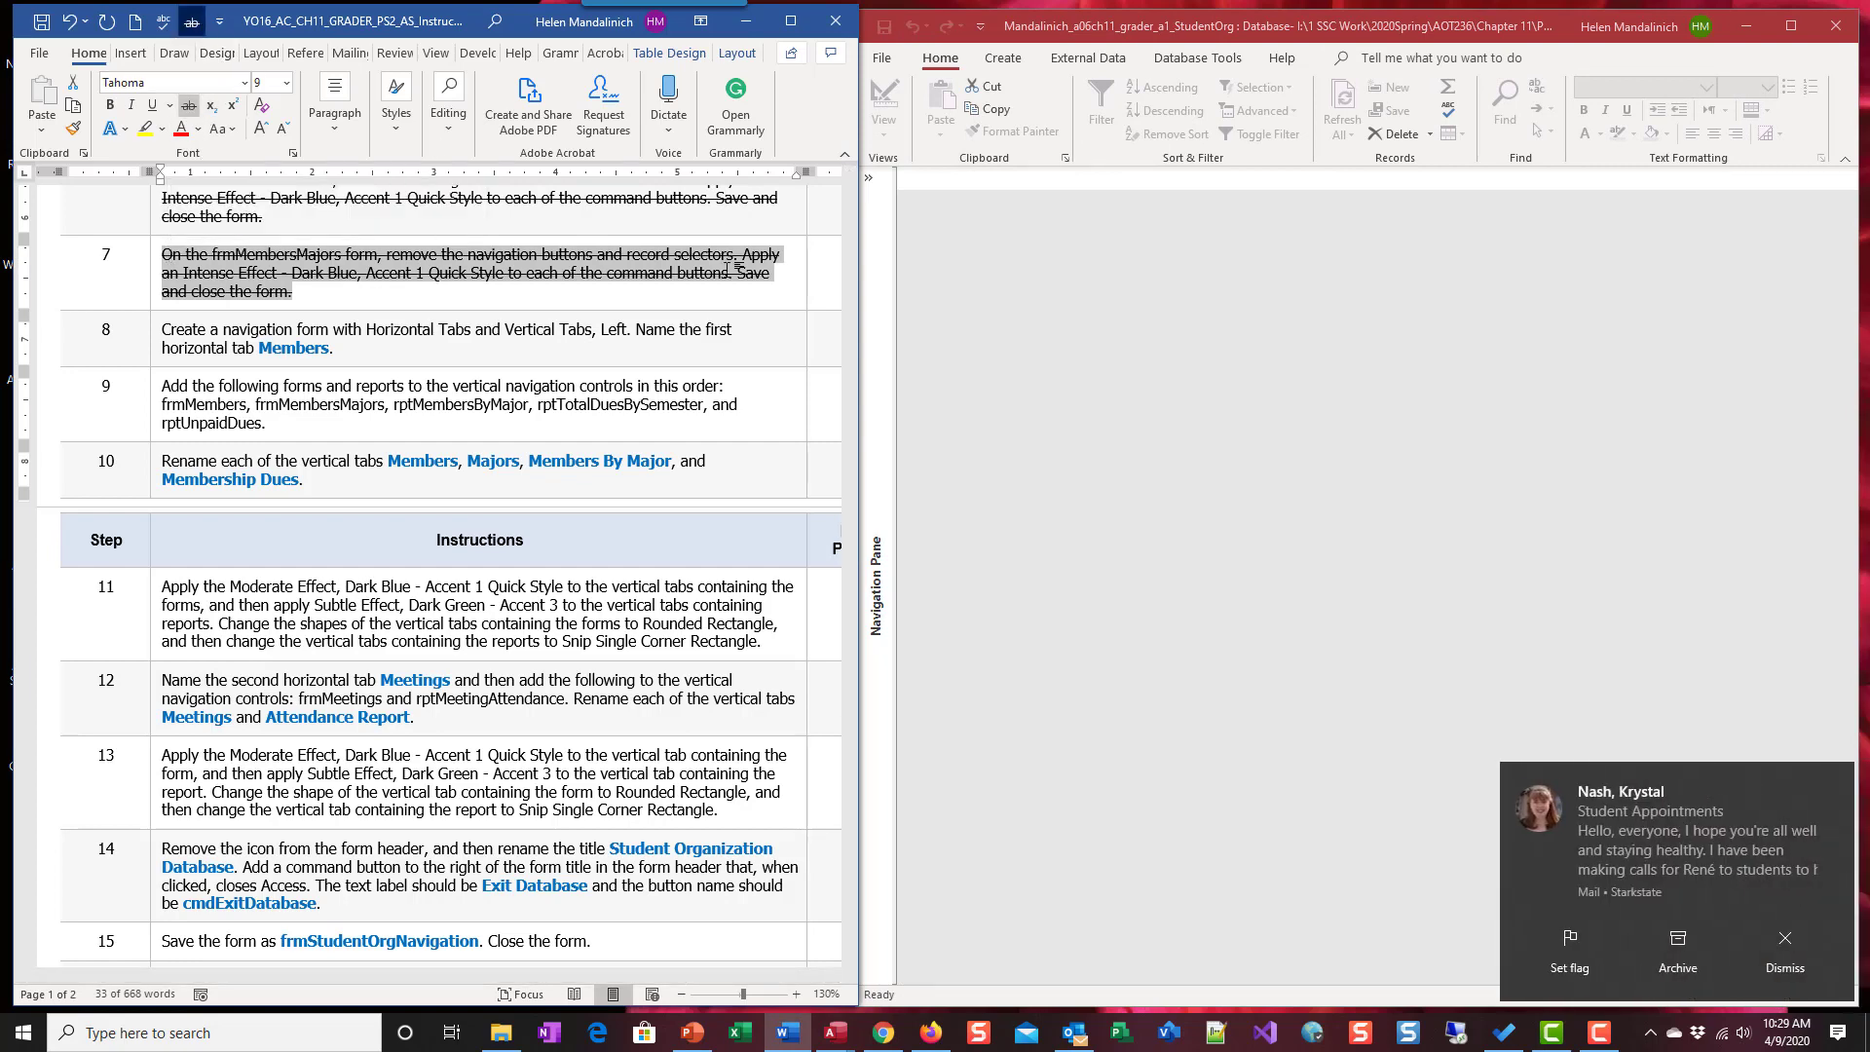
left_click(1829, 783)
scroll(340, 370, "down", 1)
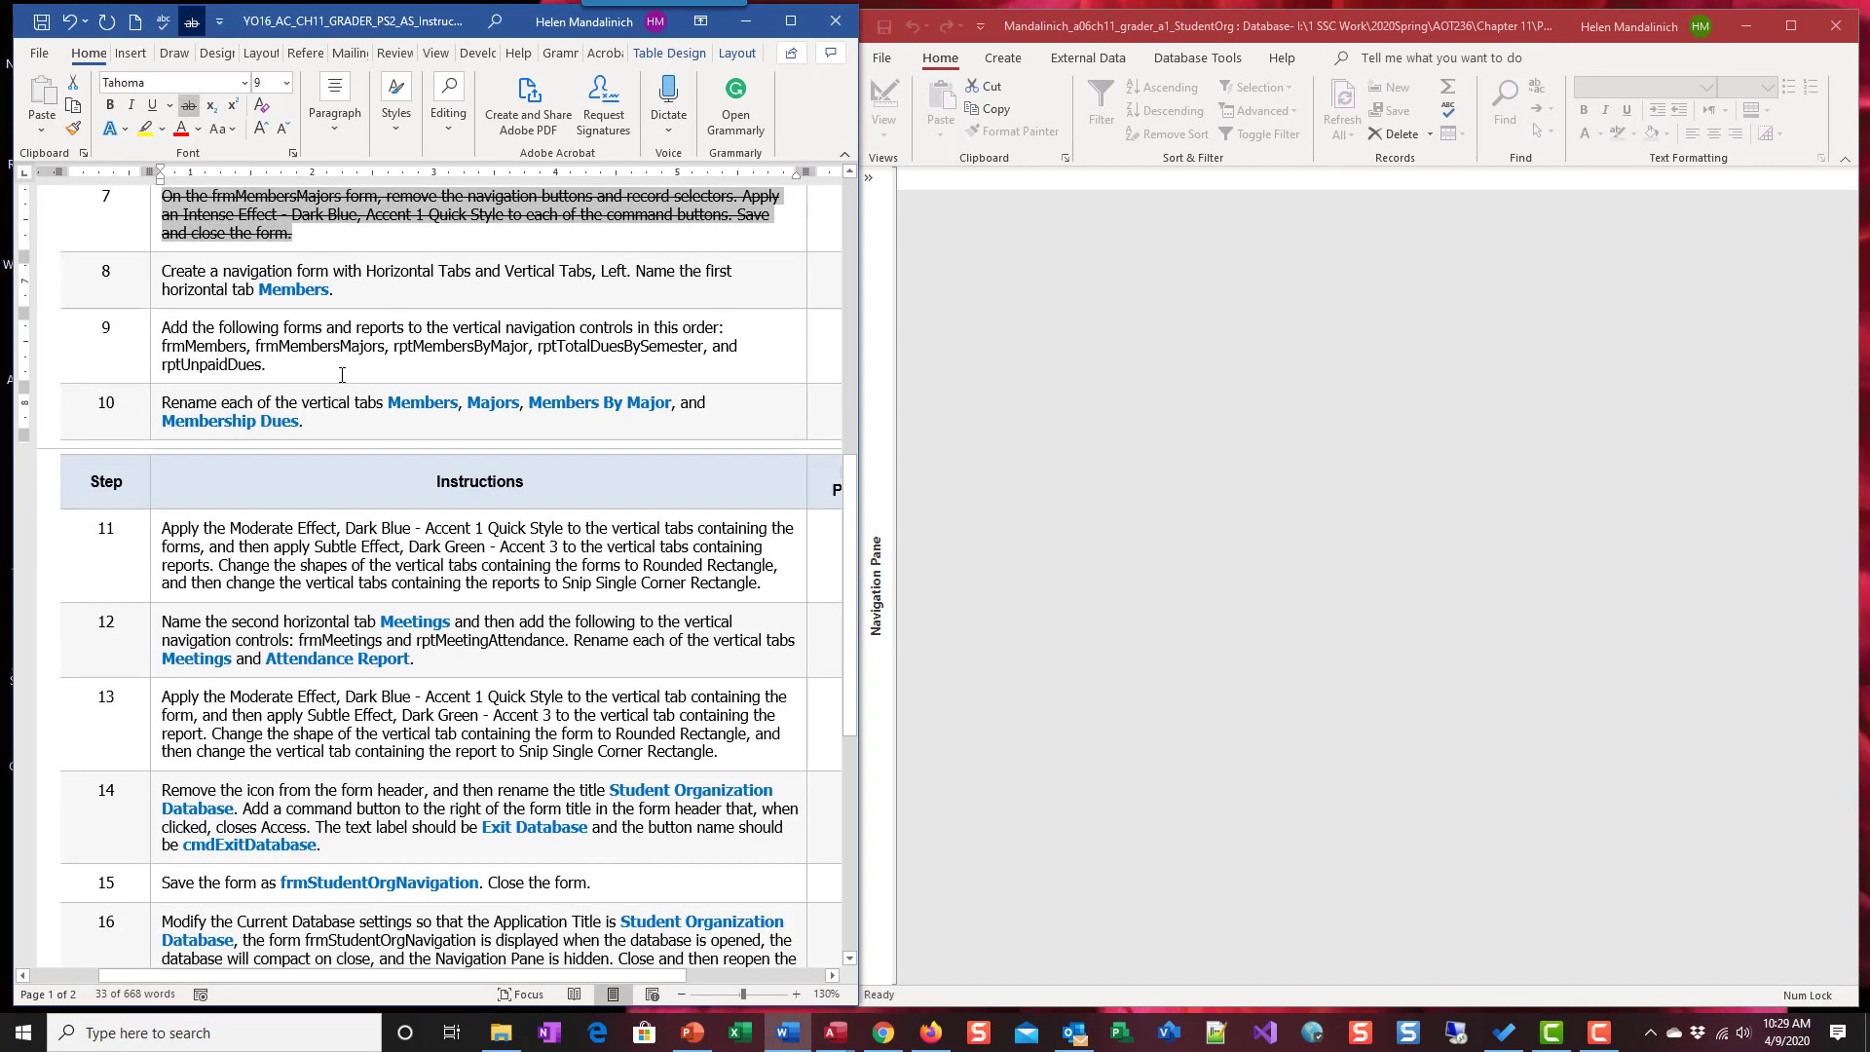
scroll(321, 311, "up", 1)
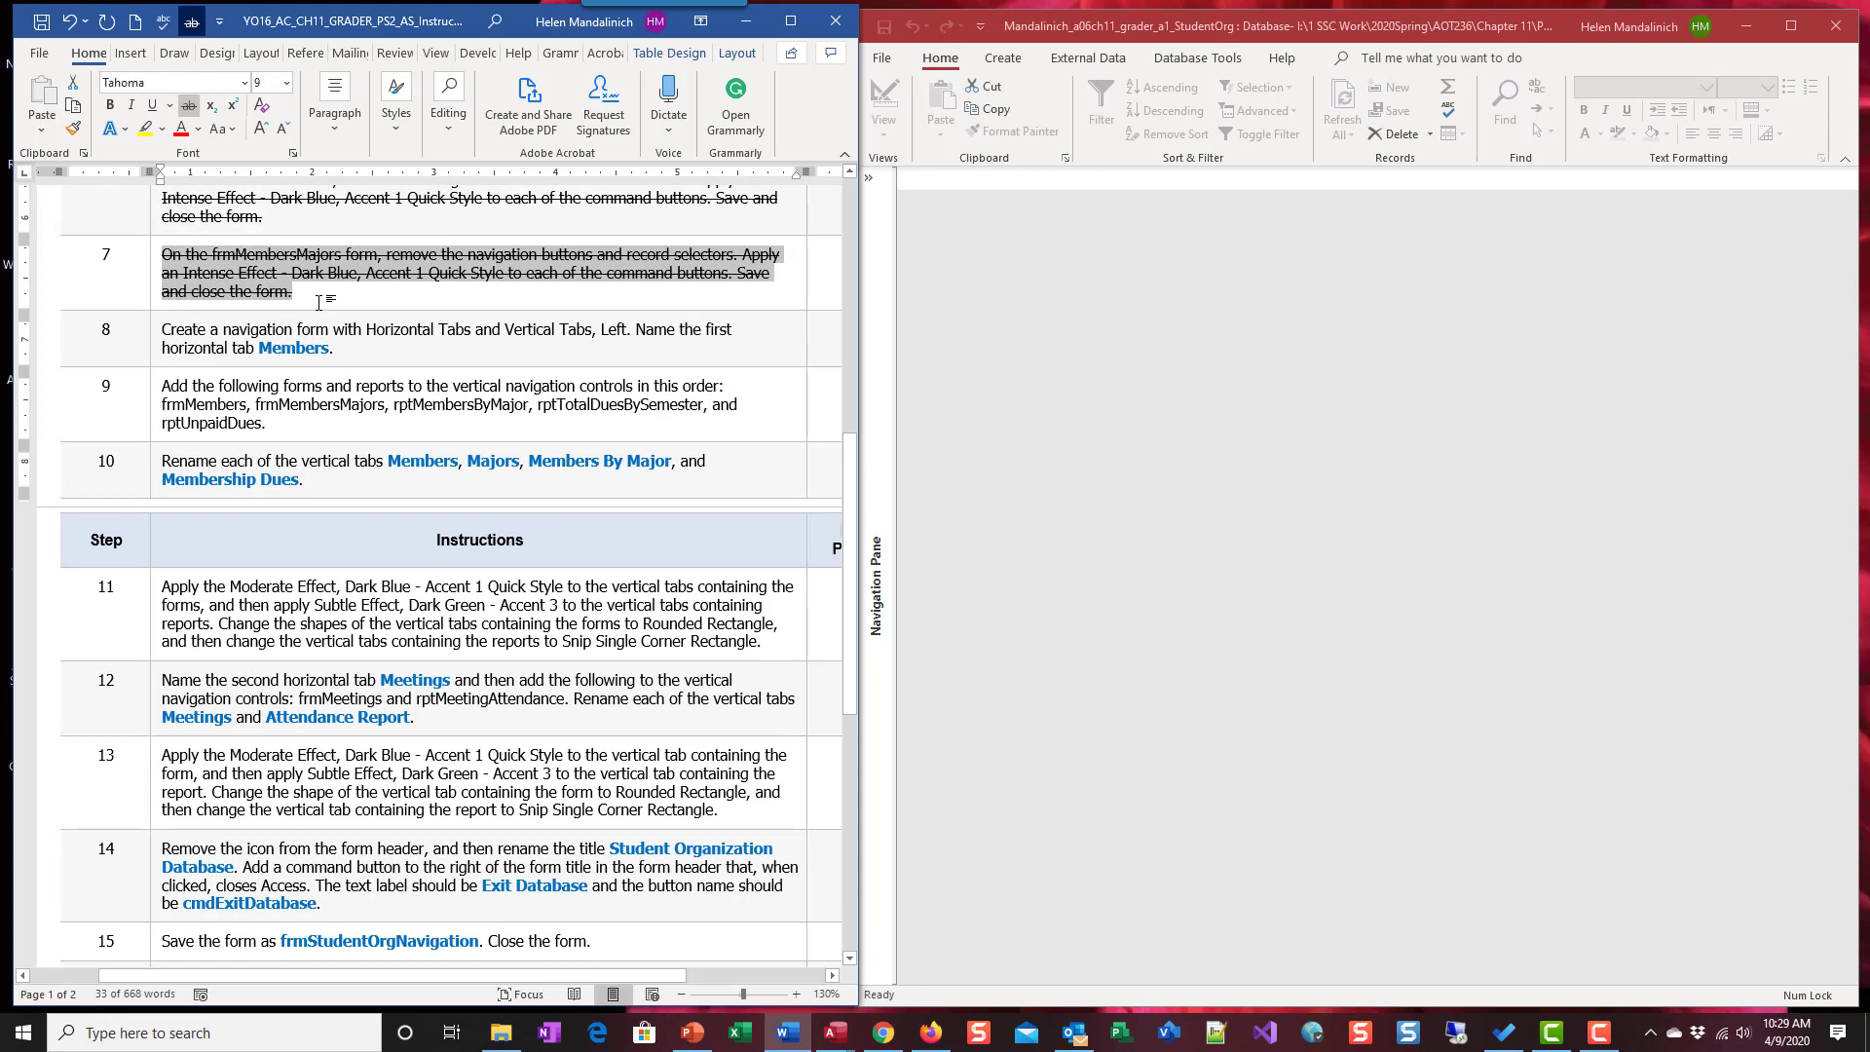